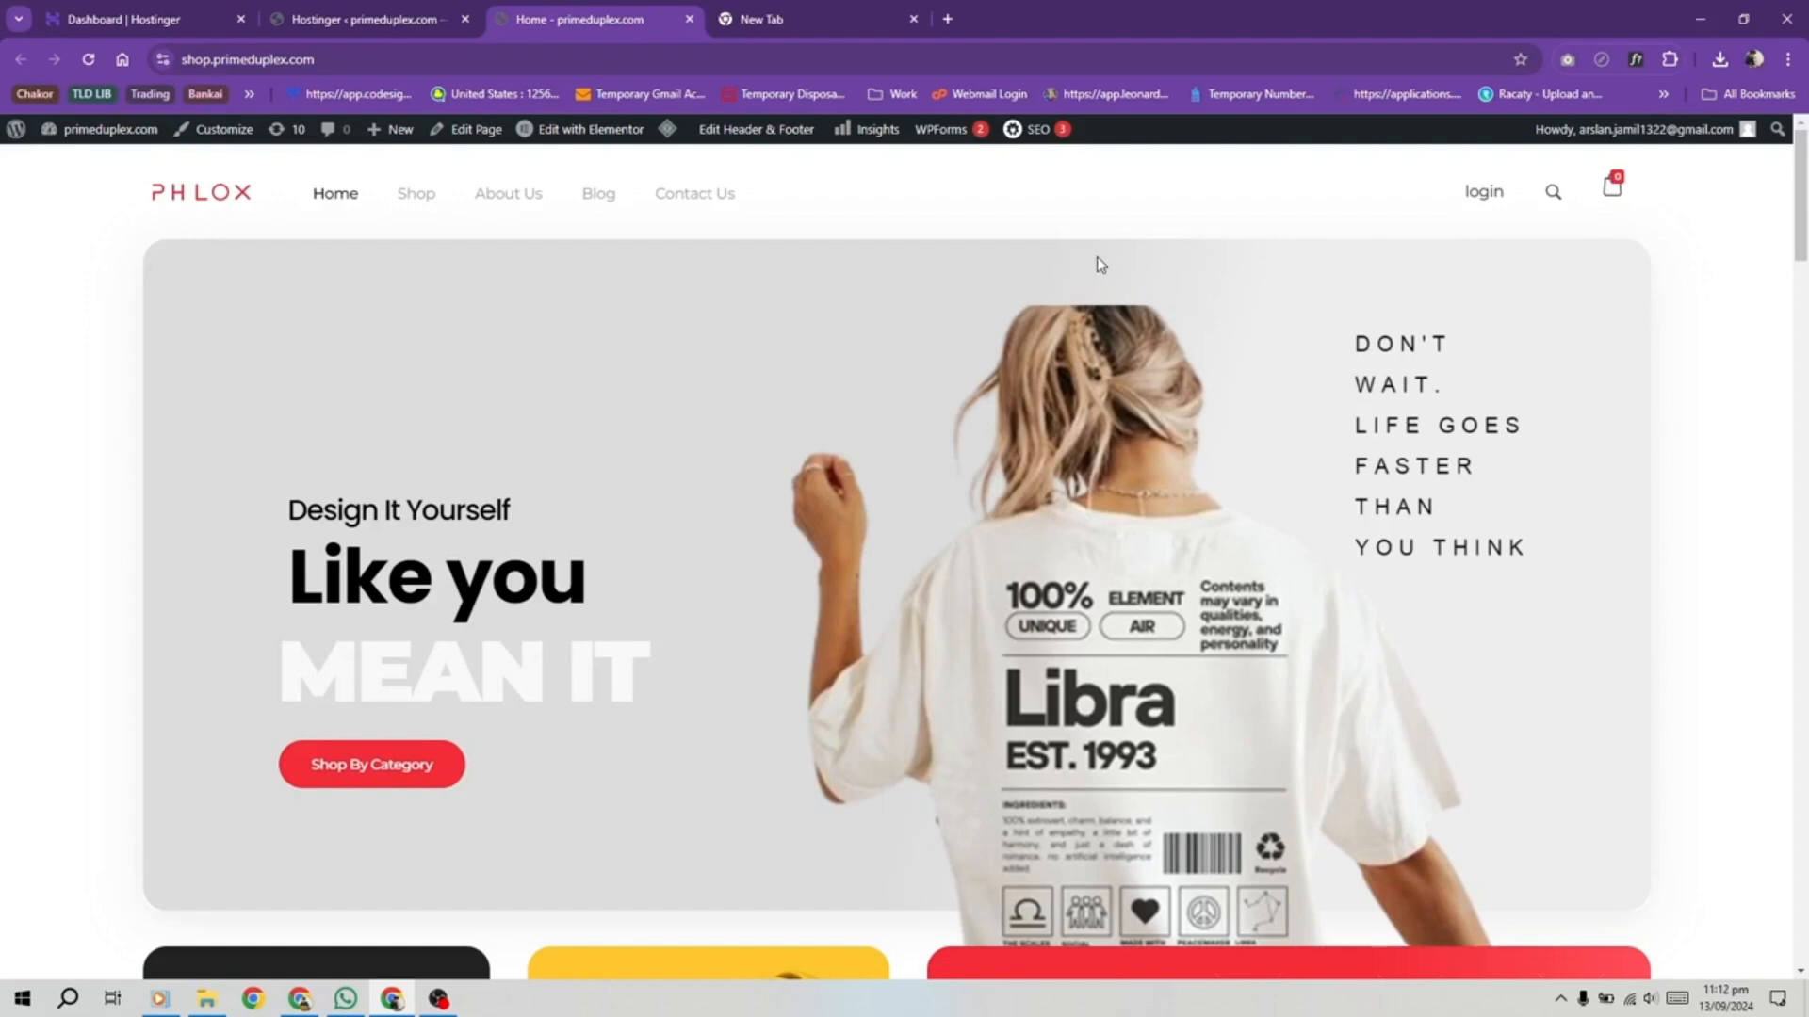
Step: Search the web for "google page speed insights" and open the PageSpeed Insights site
left_click(778, 21)
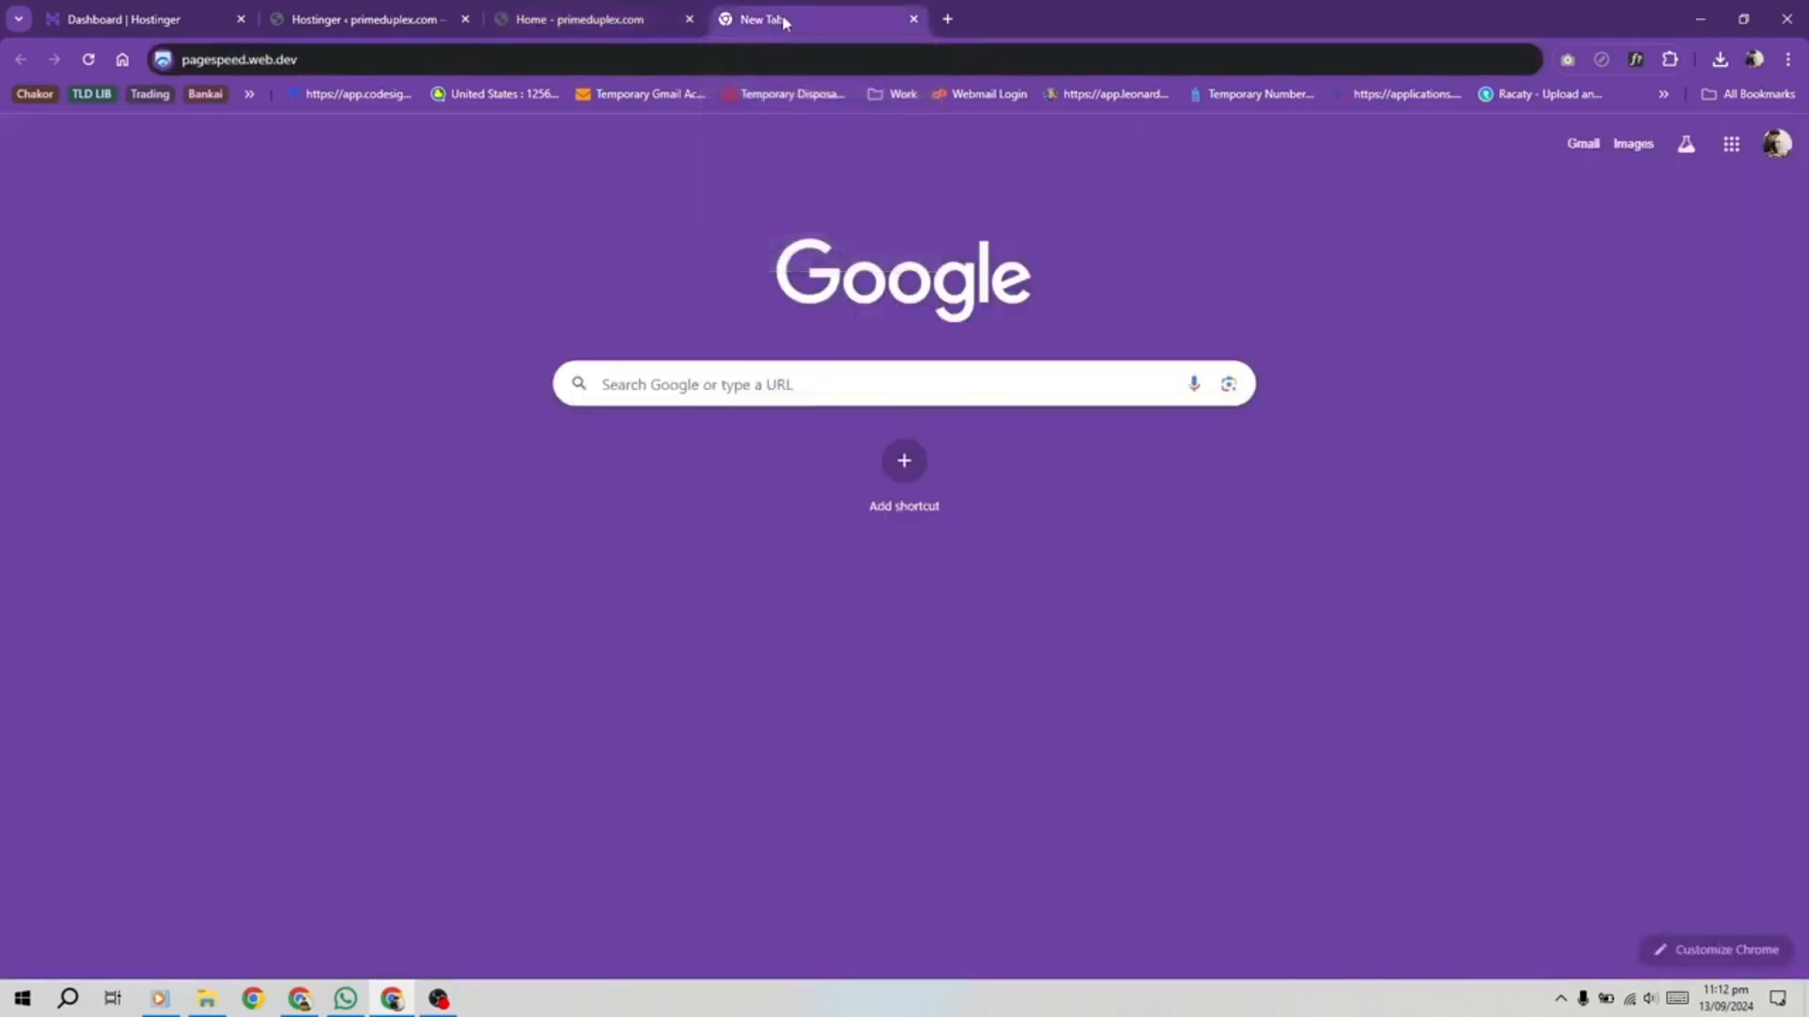
left_click(731, 59)
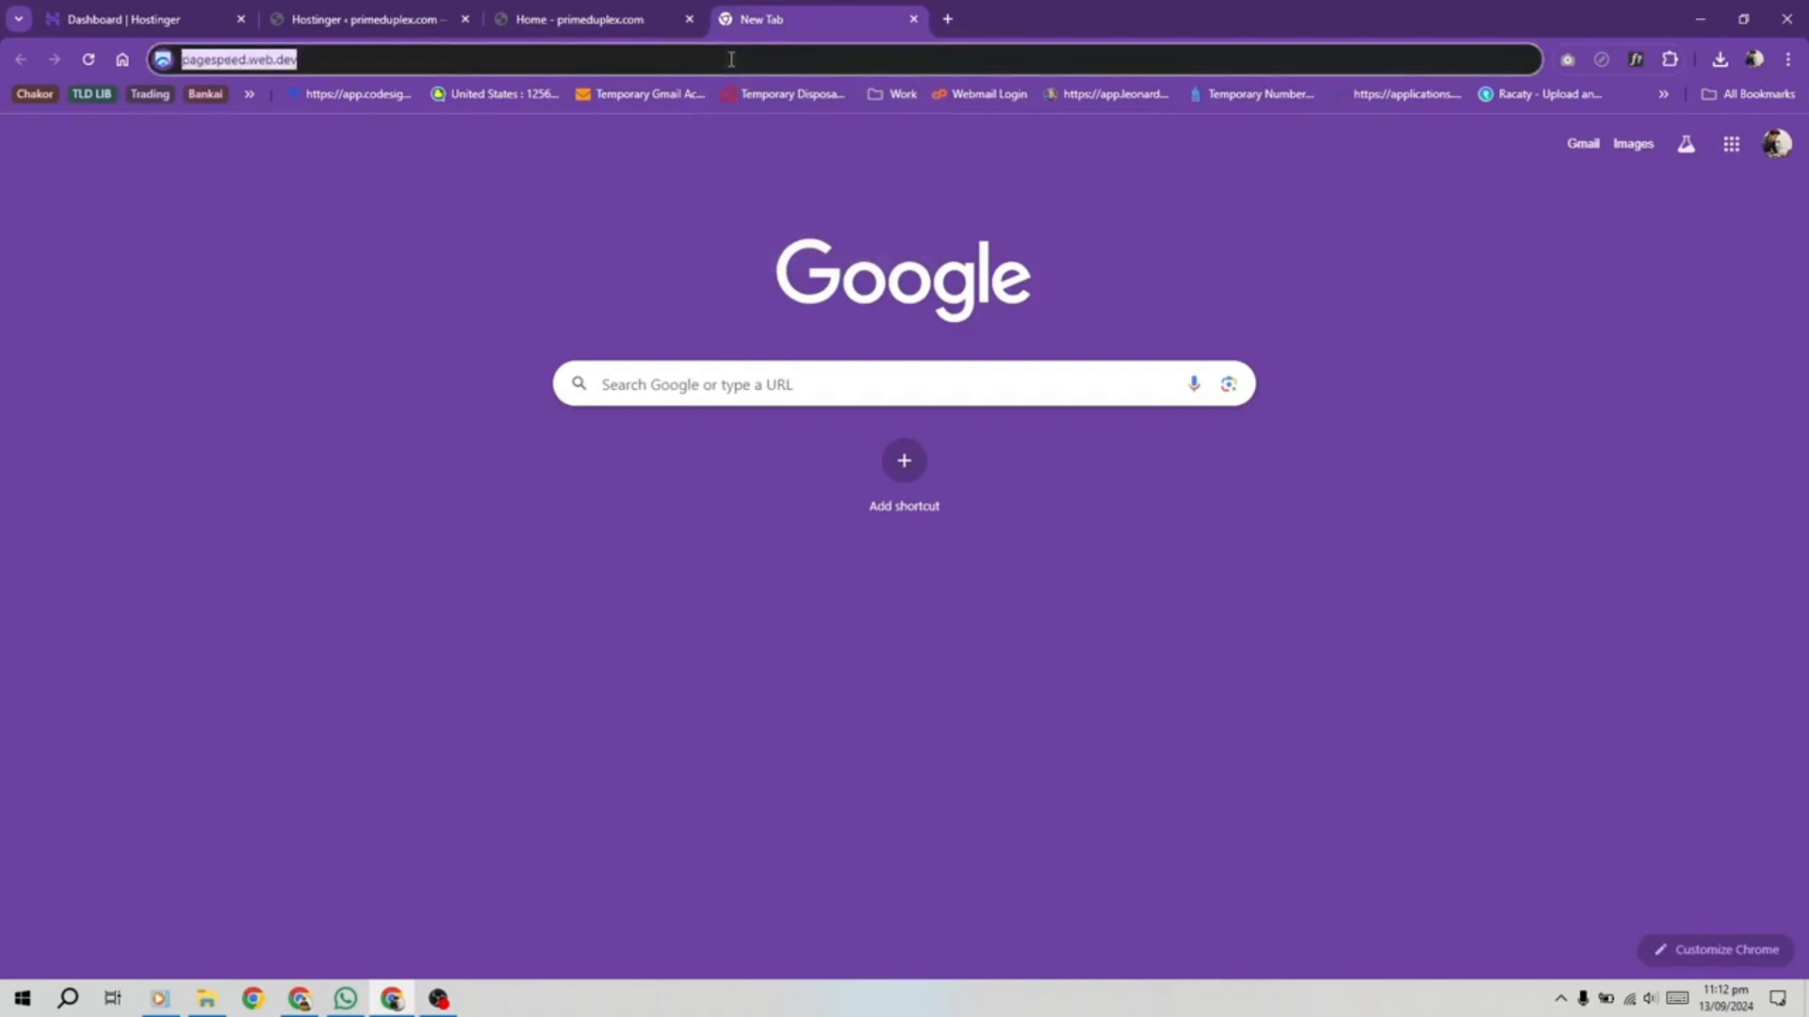
type("goog")
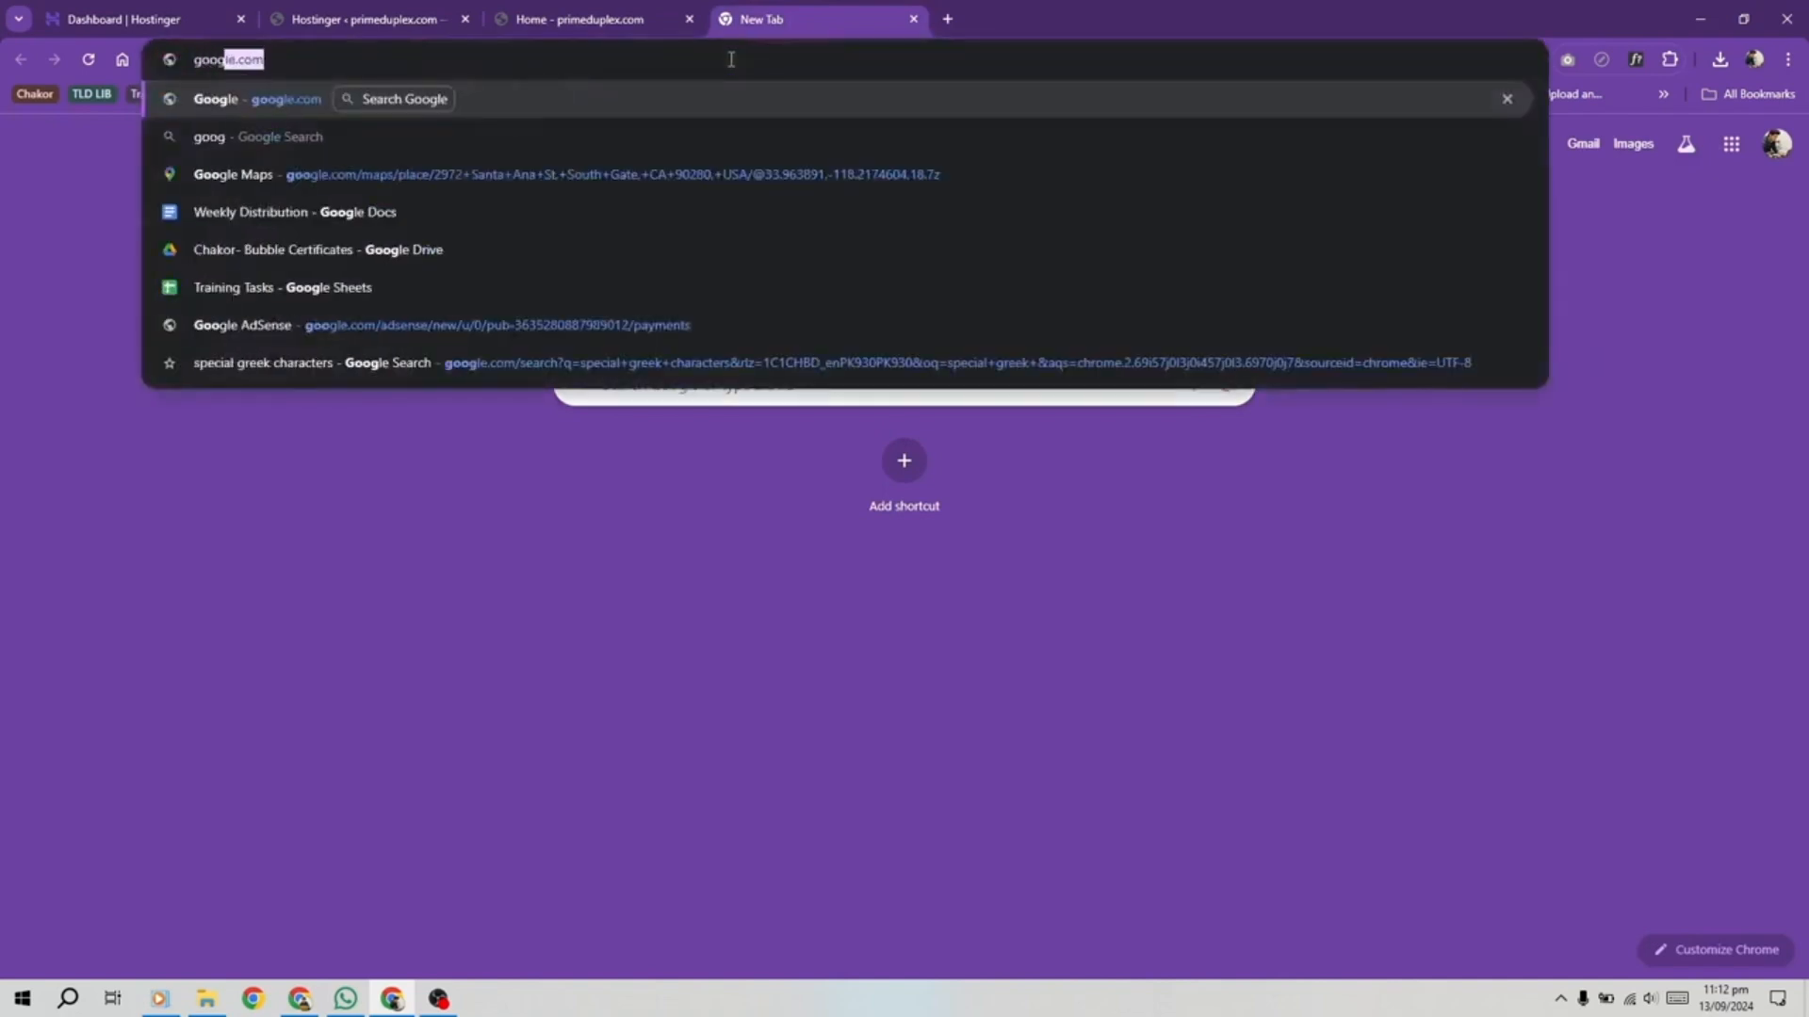
type("le page speed ")
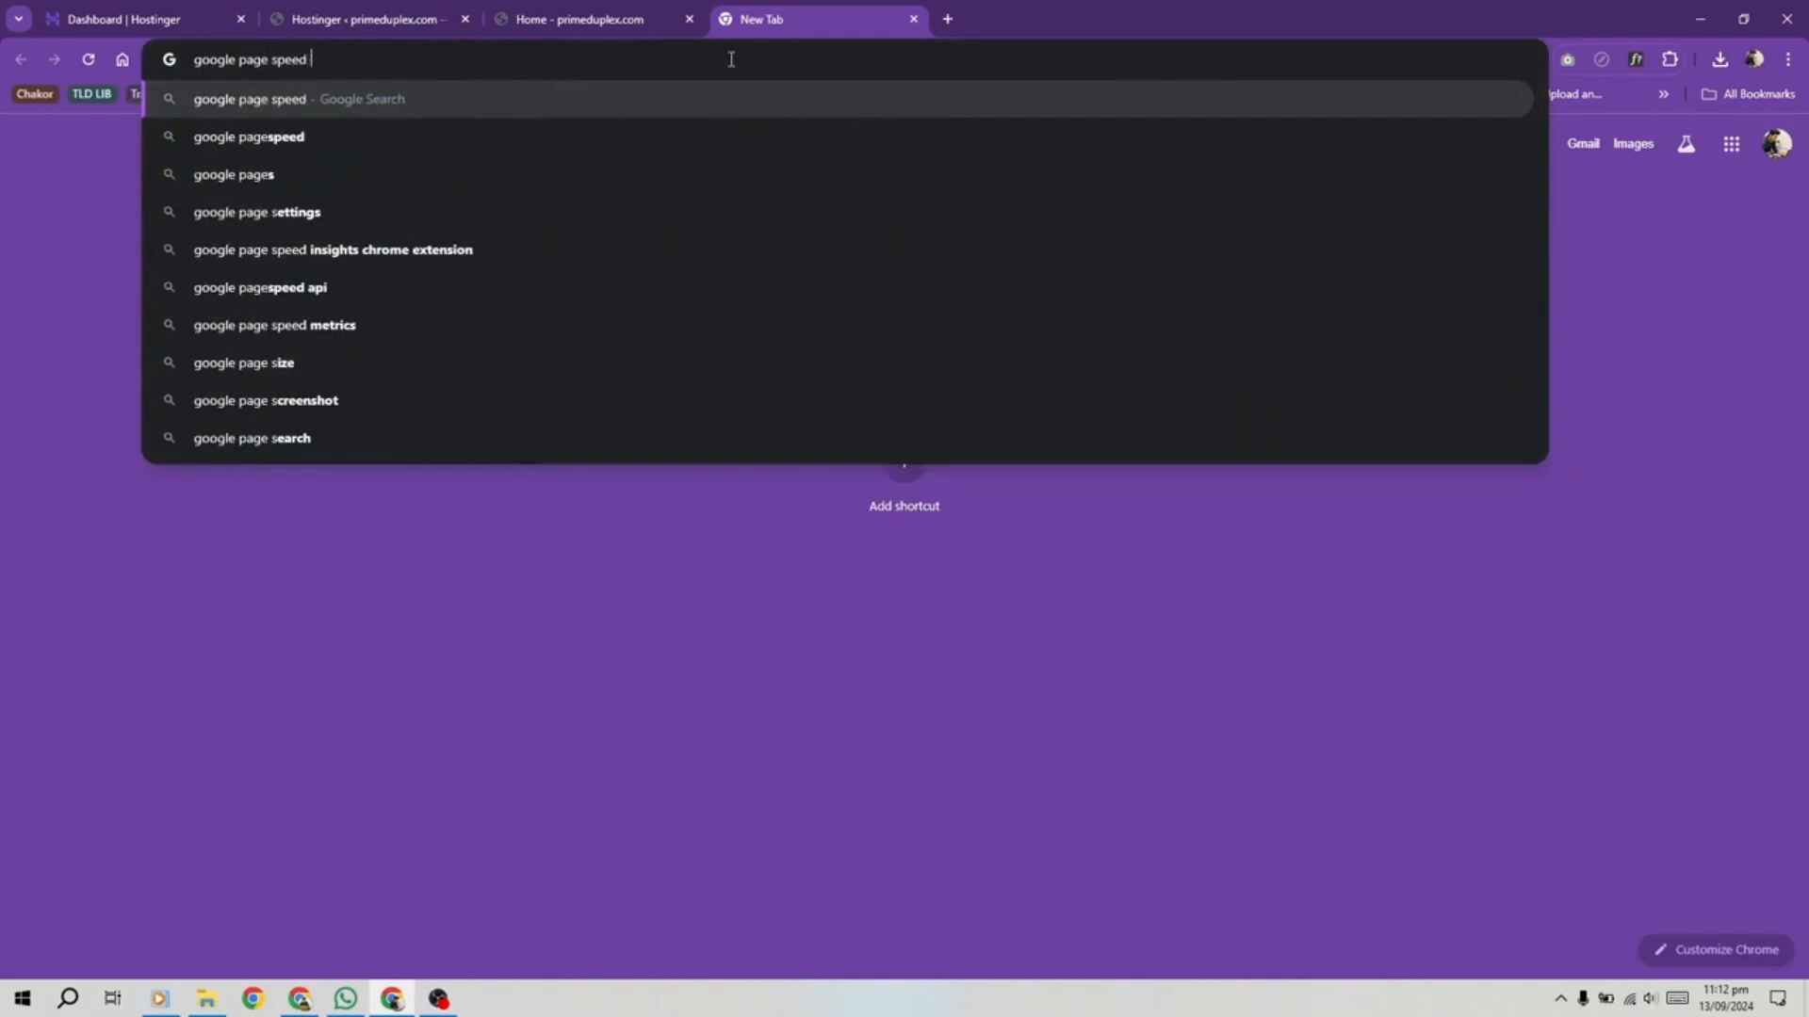
type("insights")
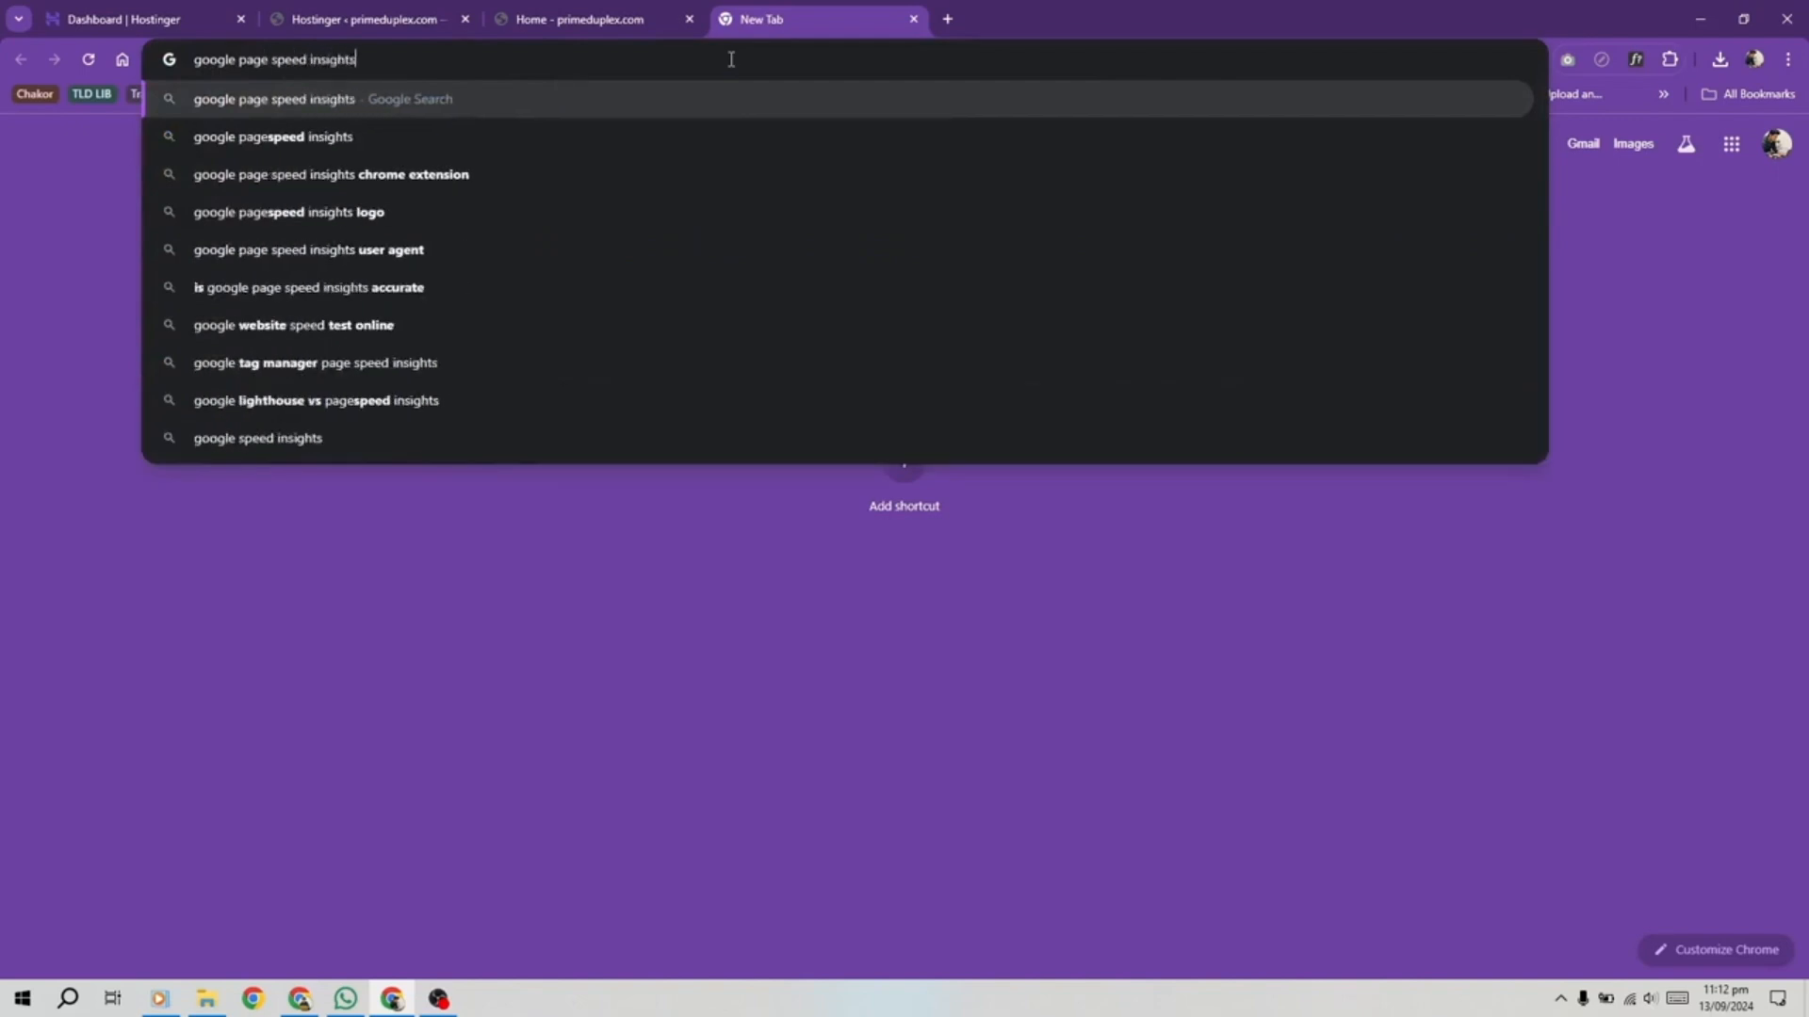
key("Return")
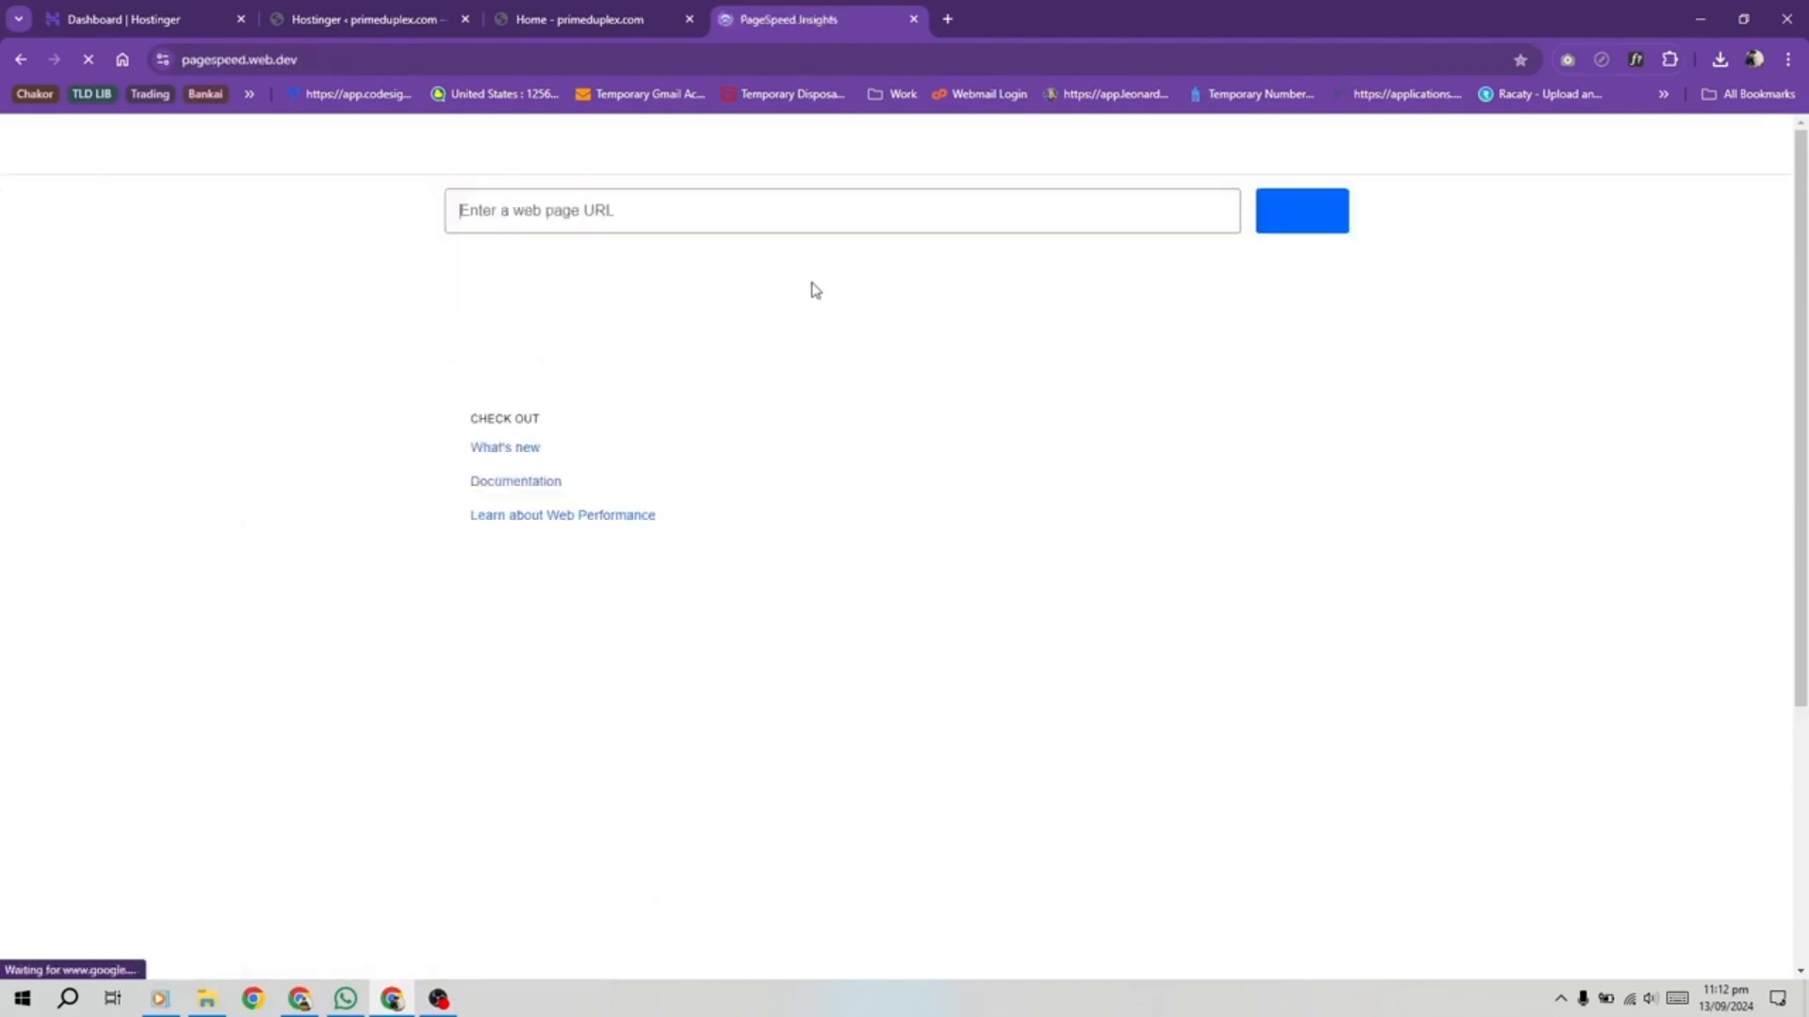
Step: Copy the shop.primeduplex.com home page address into PageSpeed Insights and run the analysis
left_click(592, 19)
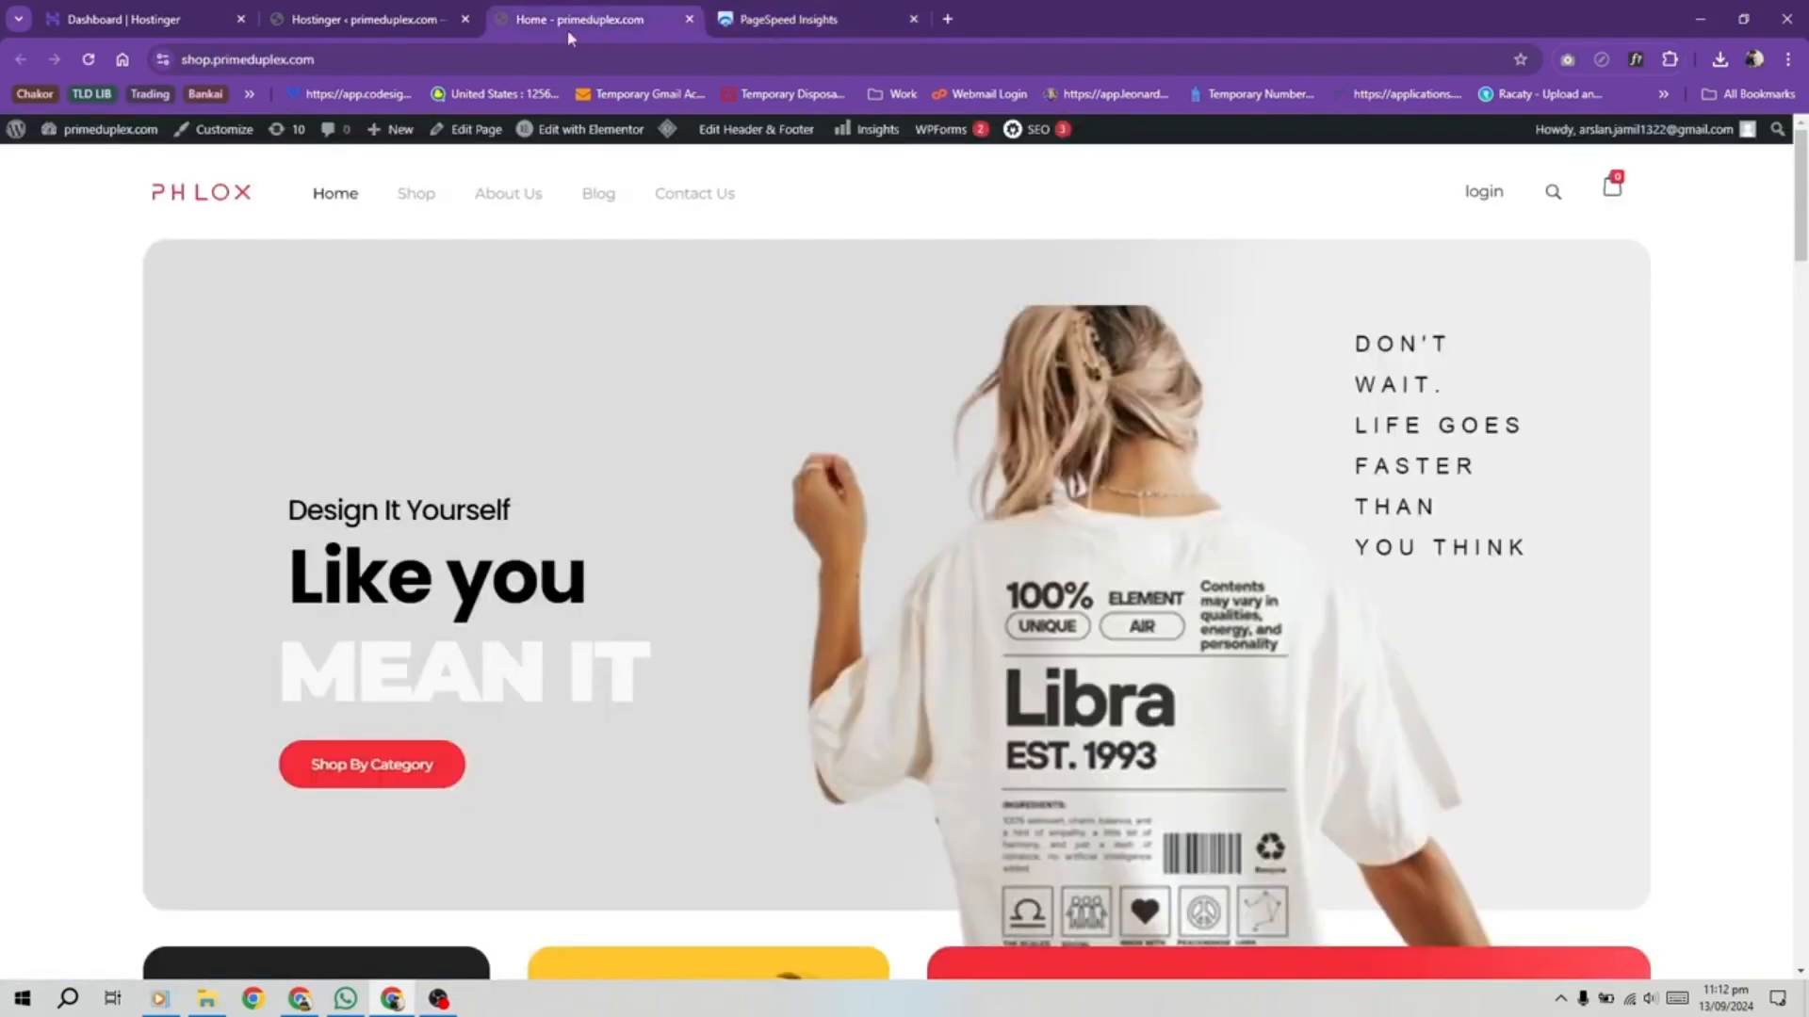
left_click(512, 61)
key("ctrl+c")
left_click(801, 19)
key("ctrl+v")
left_click(1326, 212)
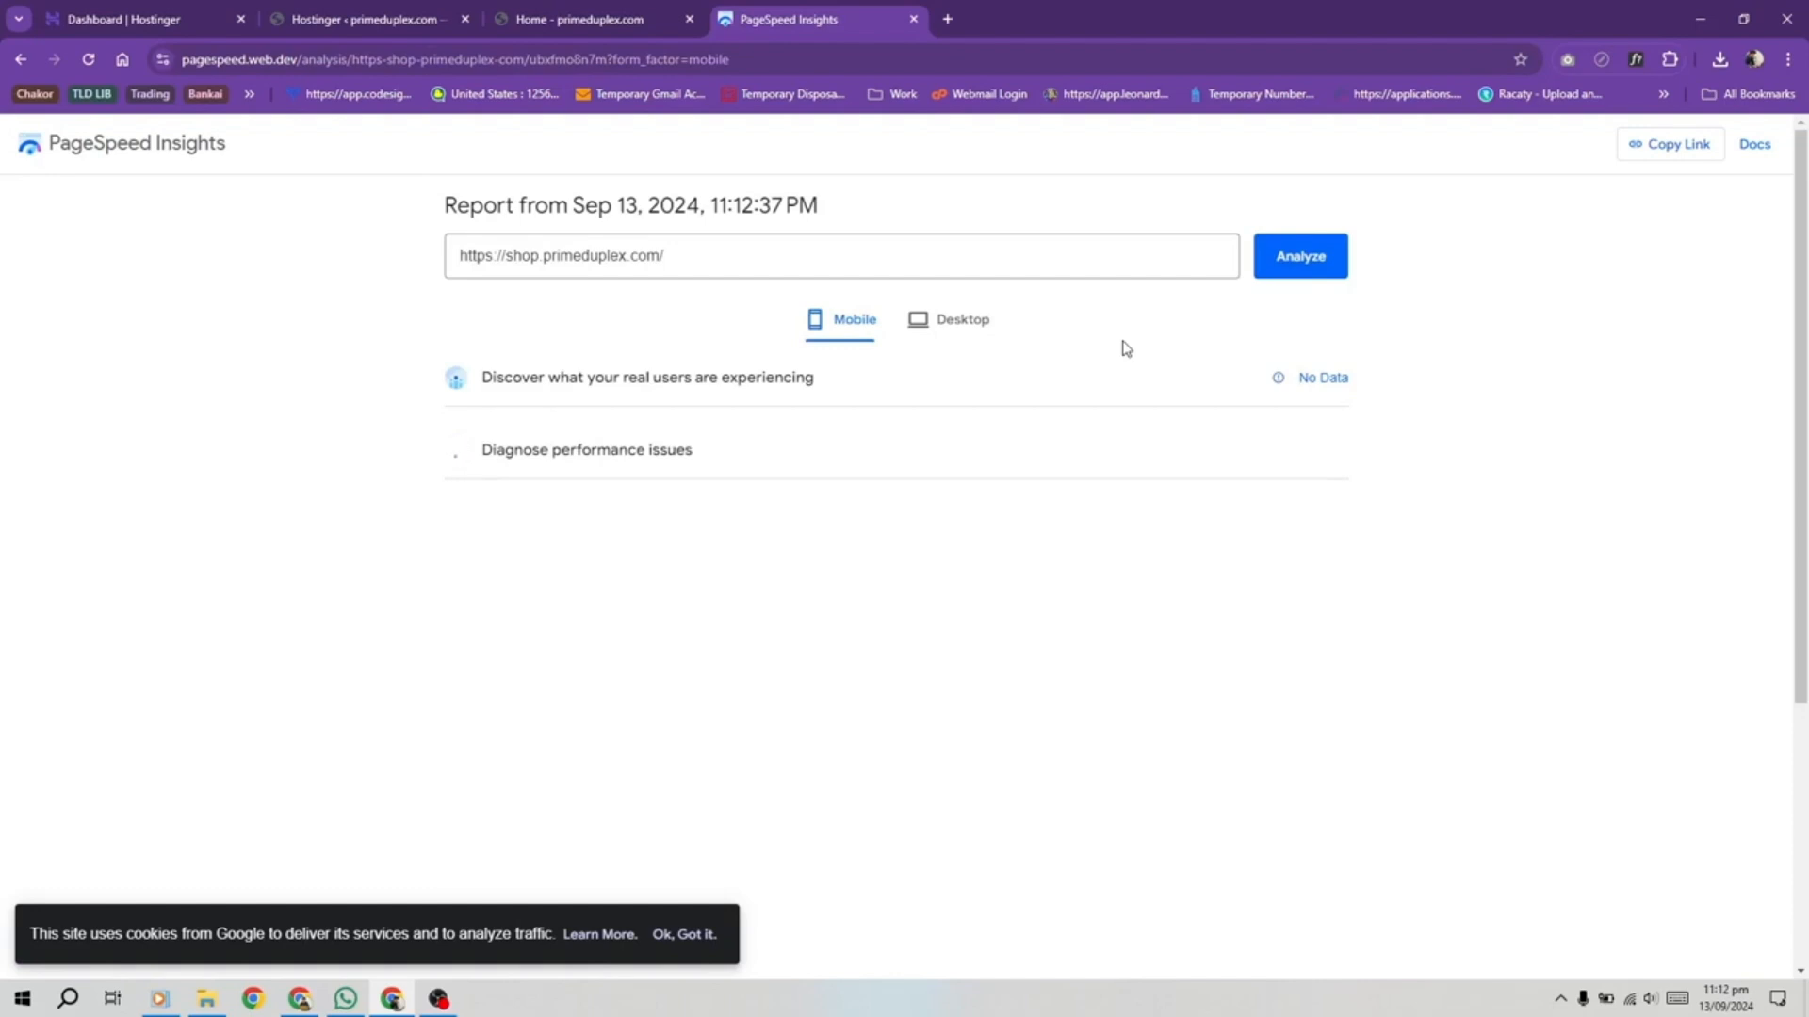
Step: Check the analysed URL and examine the mobile report's scores, metrics and diagnostics
left_click(731, 266)
left_click_drag(694, 254, 443, 259)
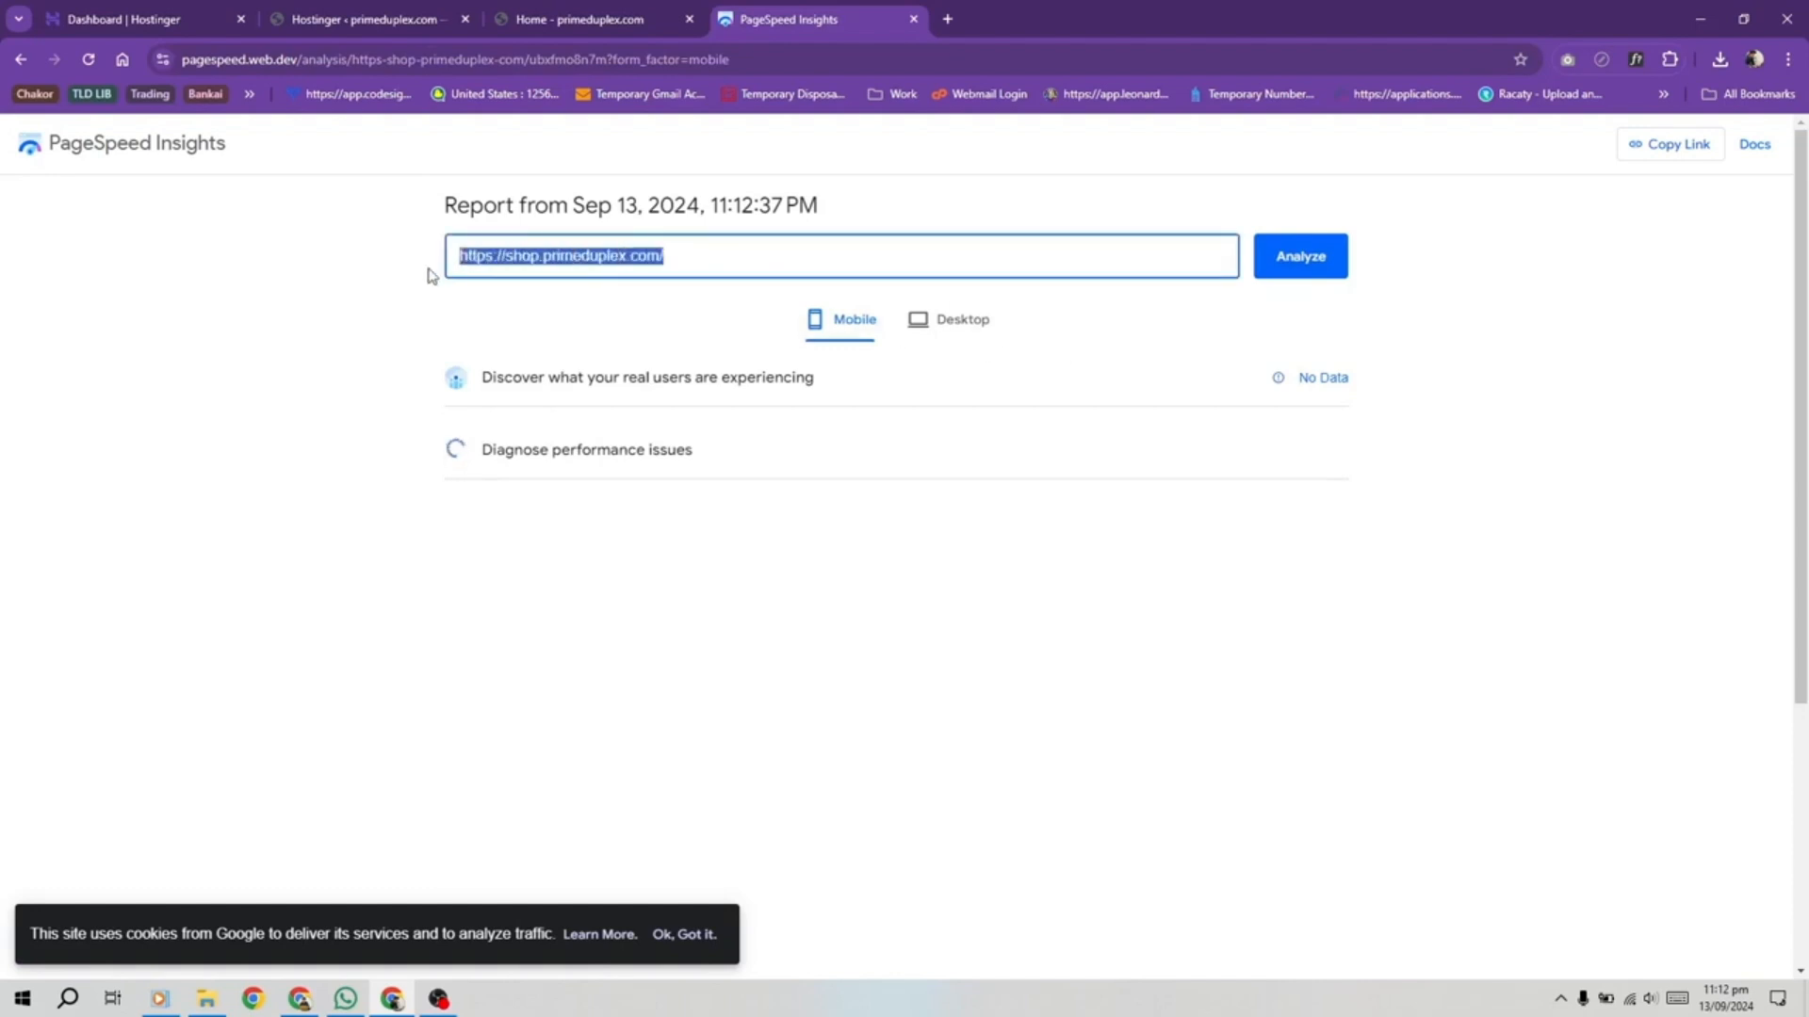
left_click(780, 506)
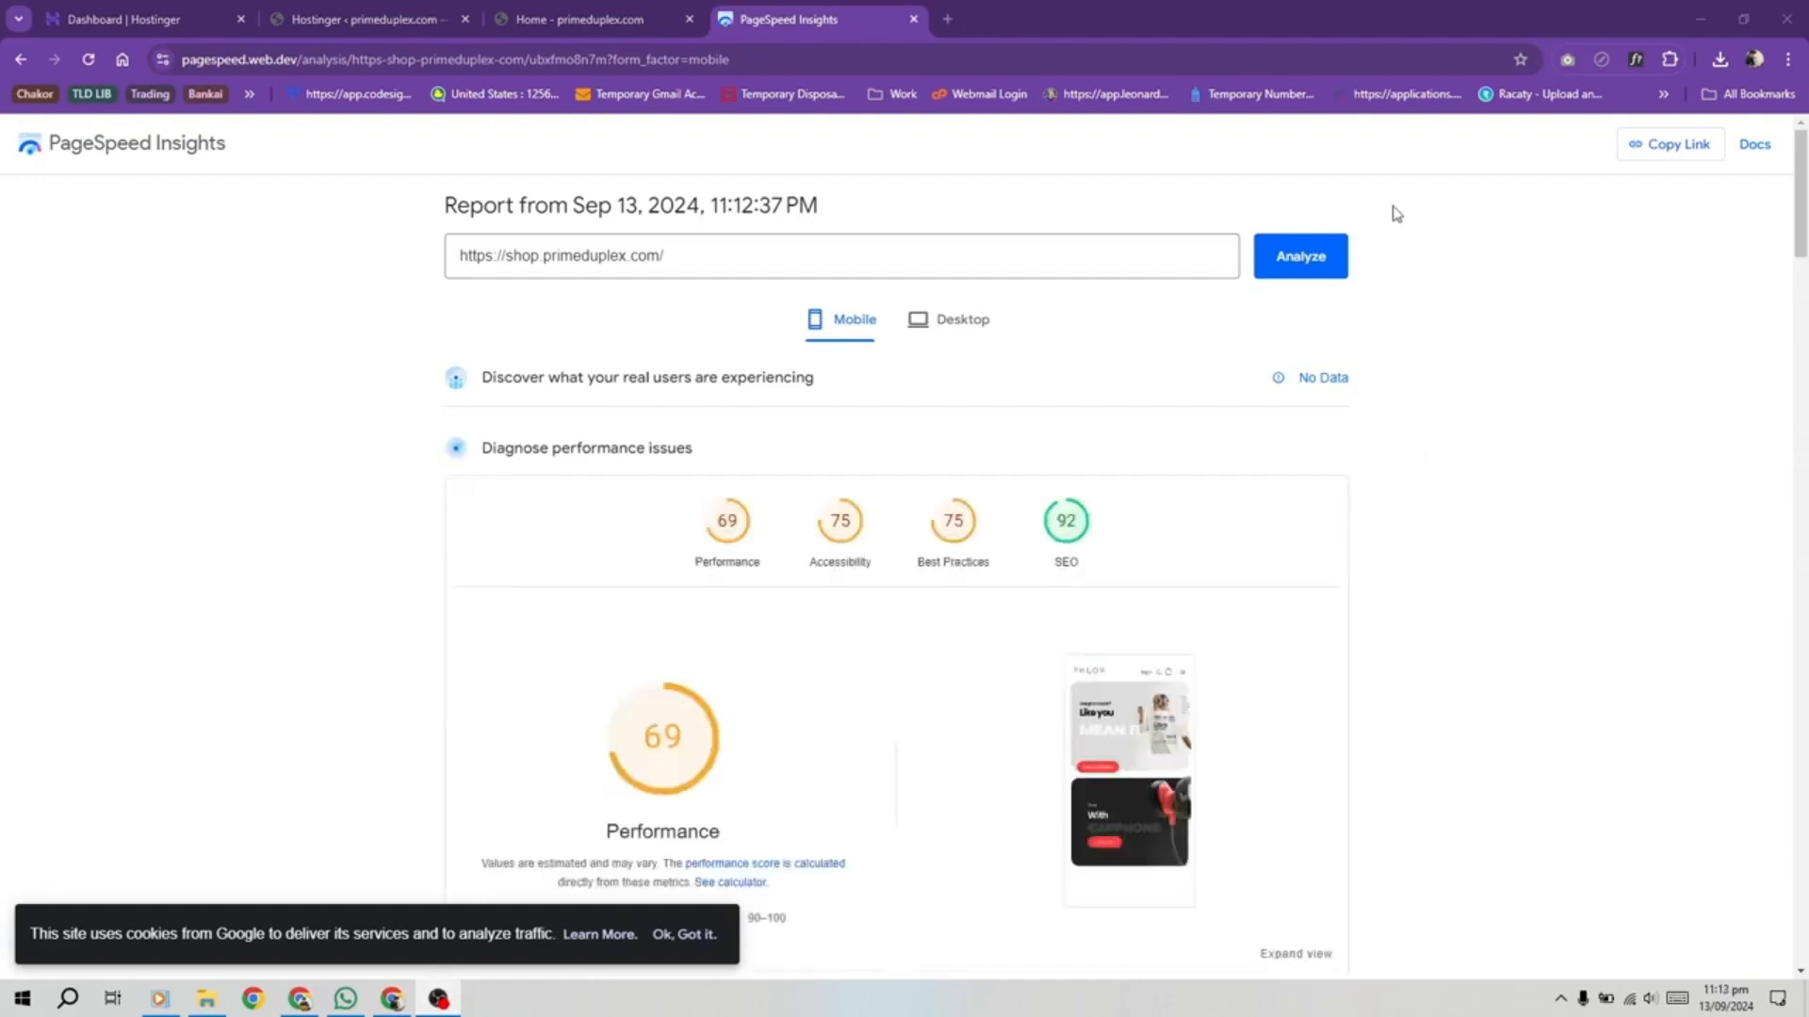
scroll(940, 456, "down", 6)
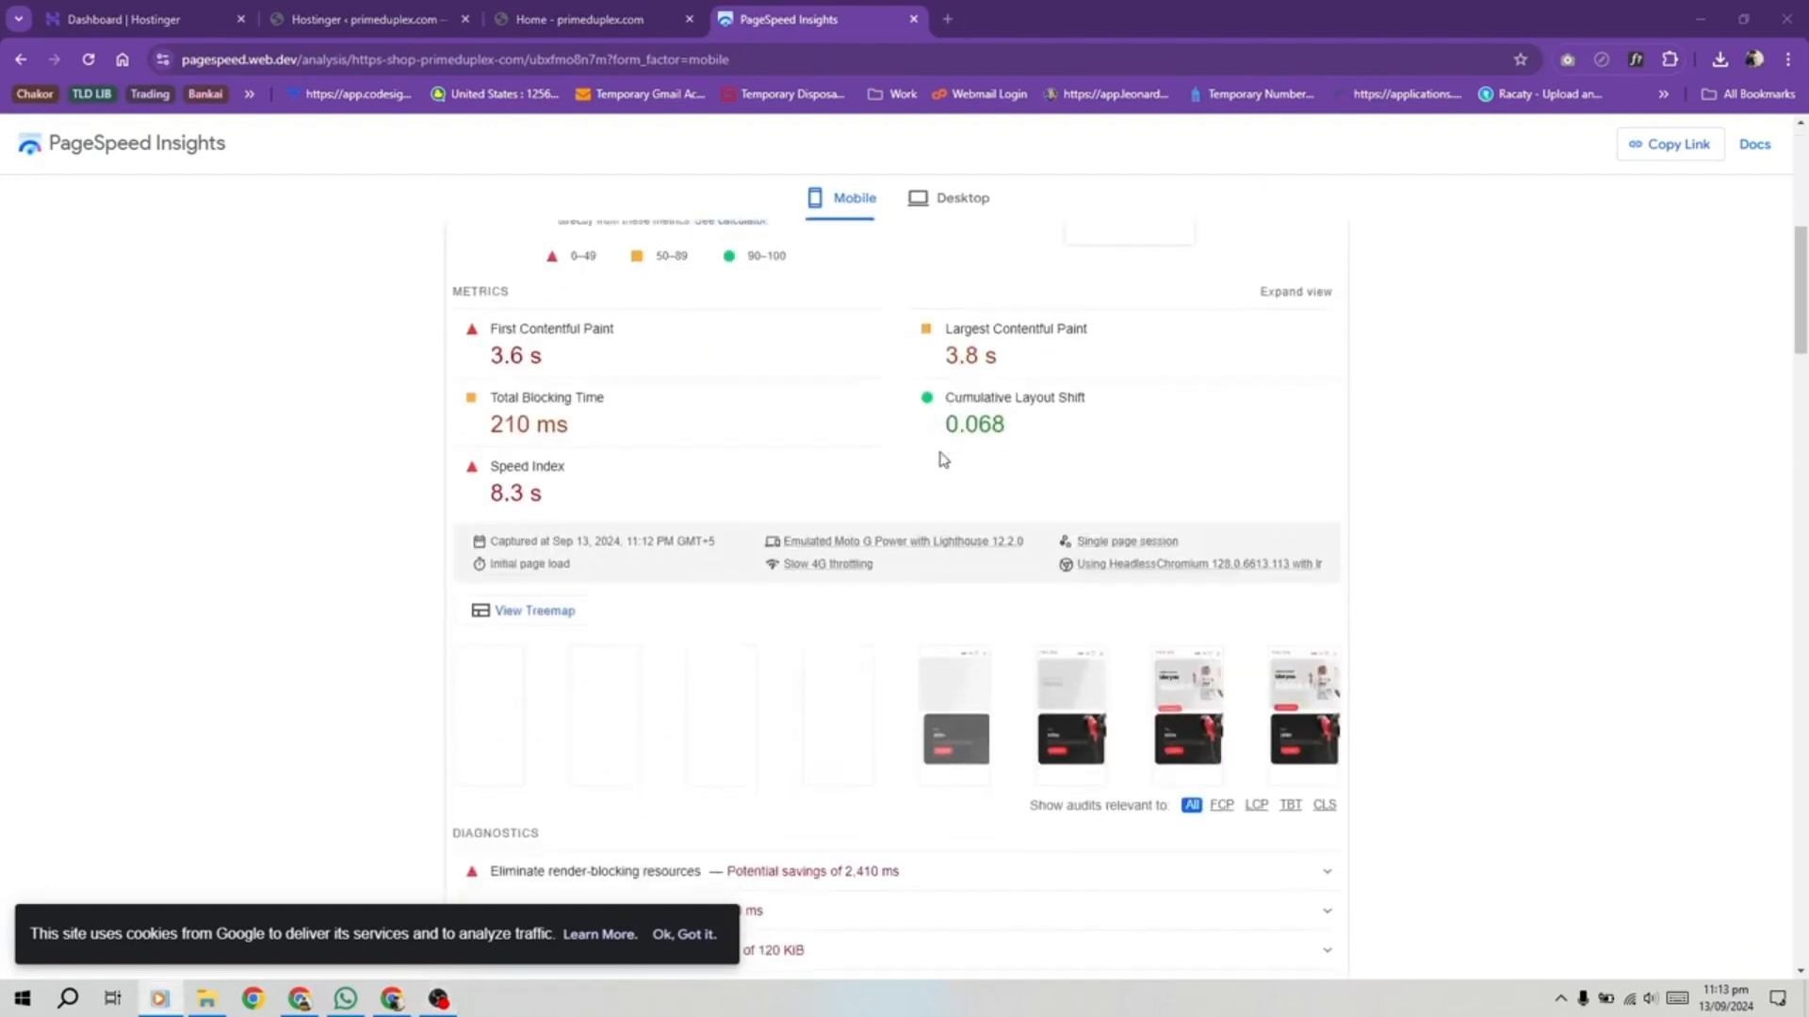
scroll(942, 459, "up", 1)
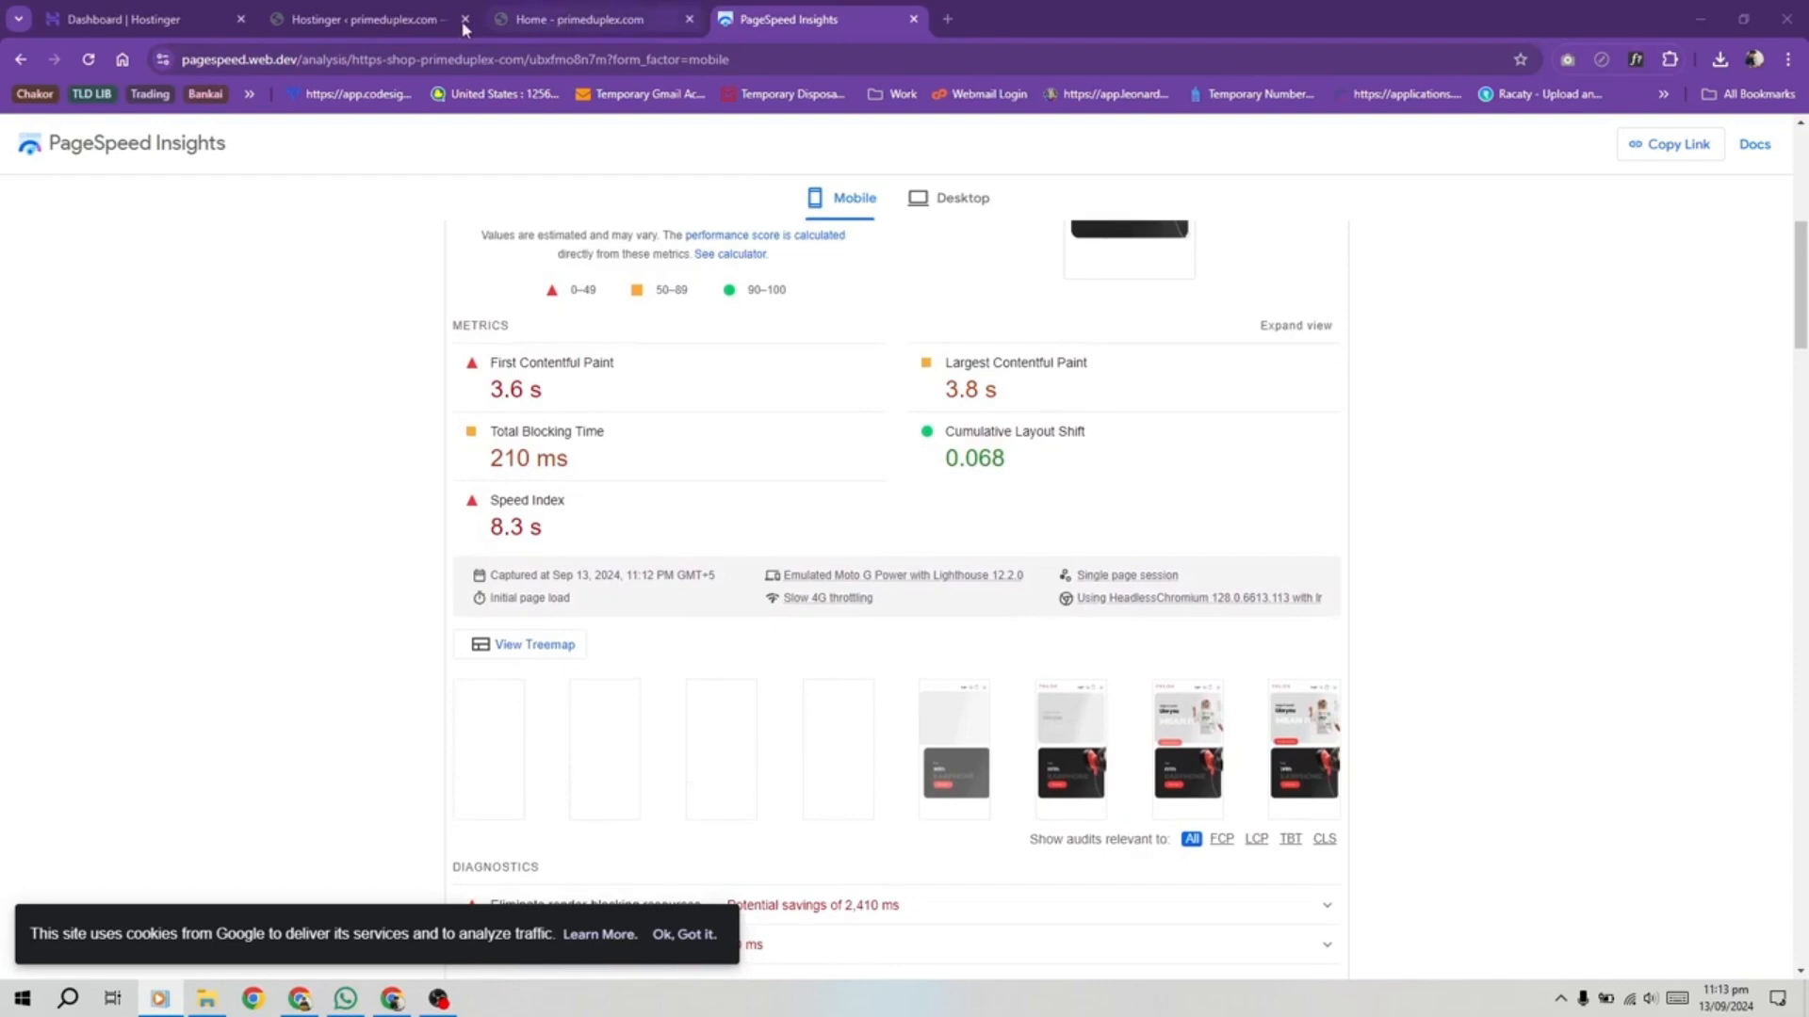
Step: Return to the site's WordPress admin and open the installed themes page
left_click(365, 21)
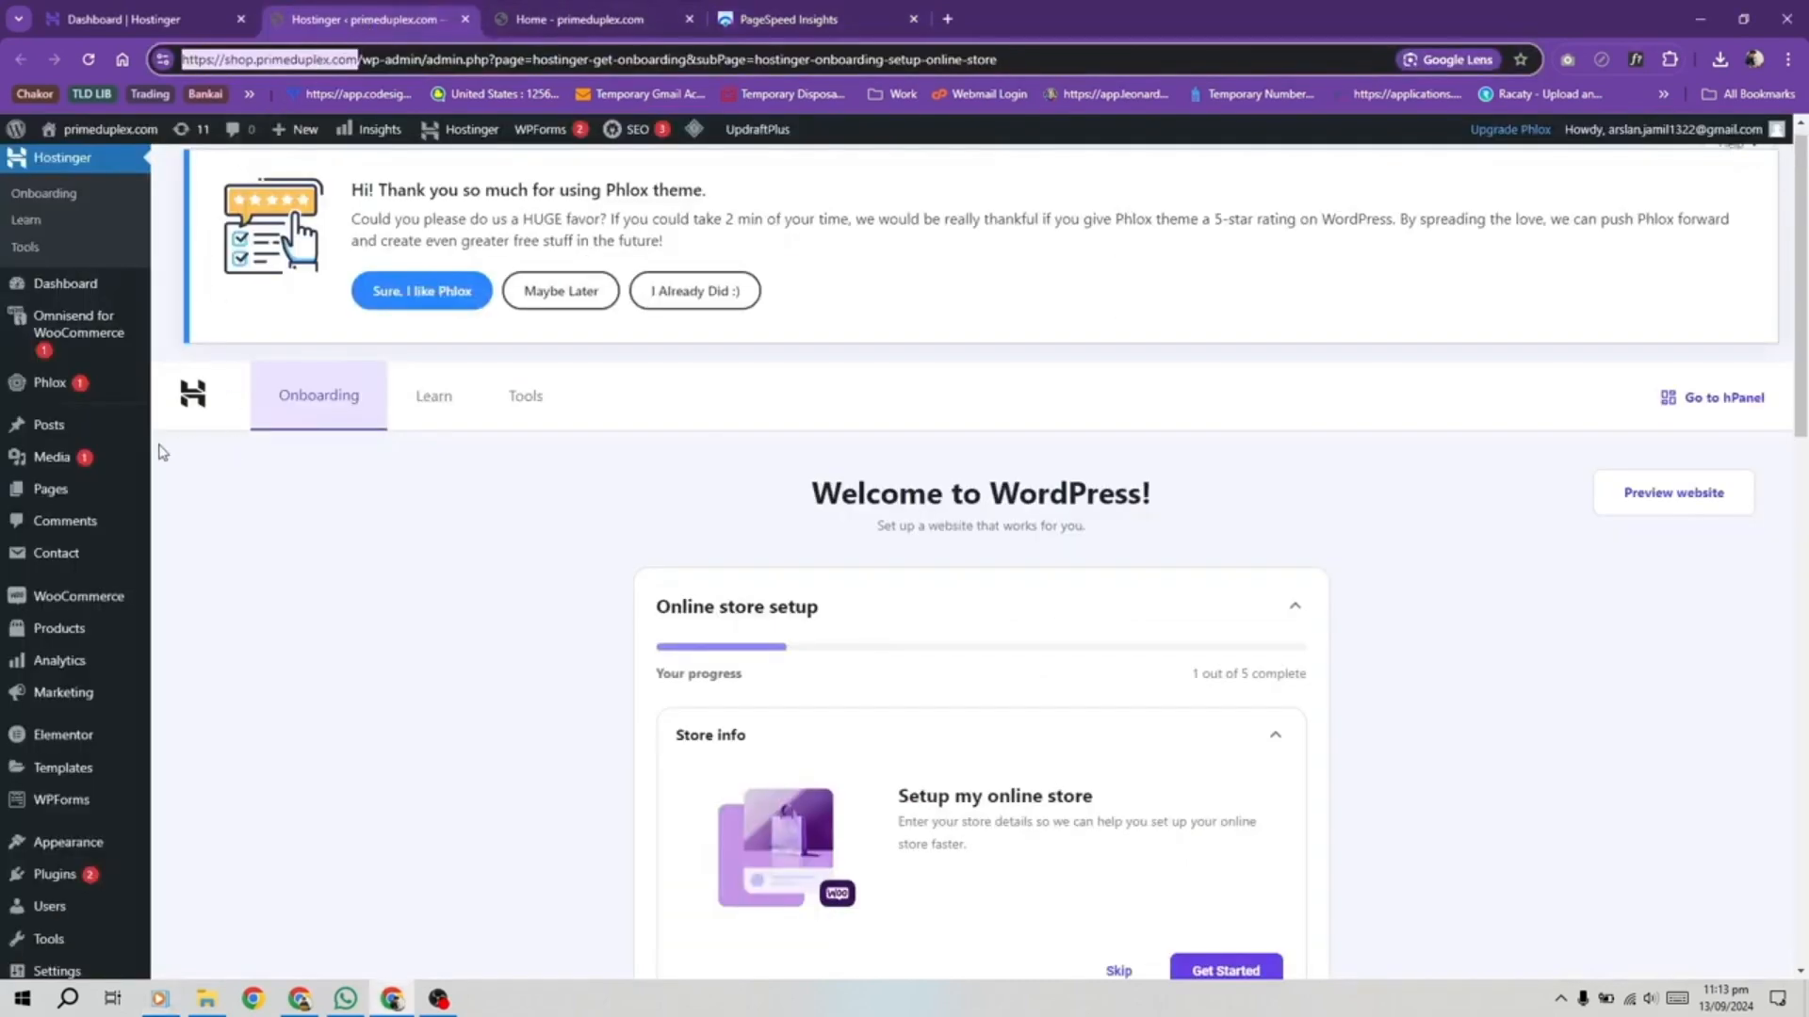
scroll(179, 447, "down", 4)
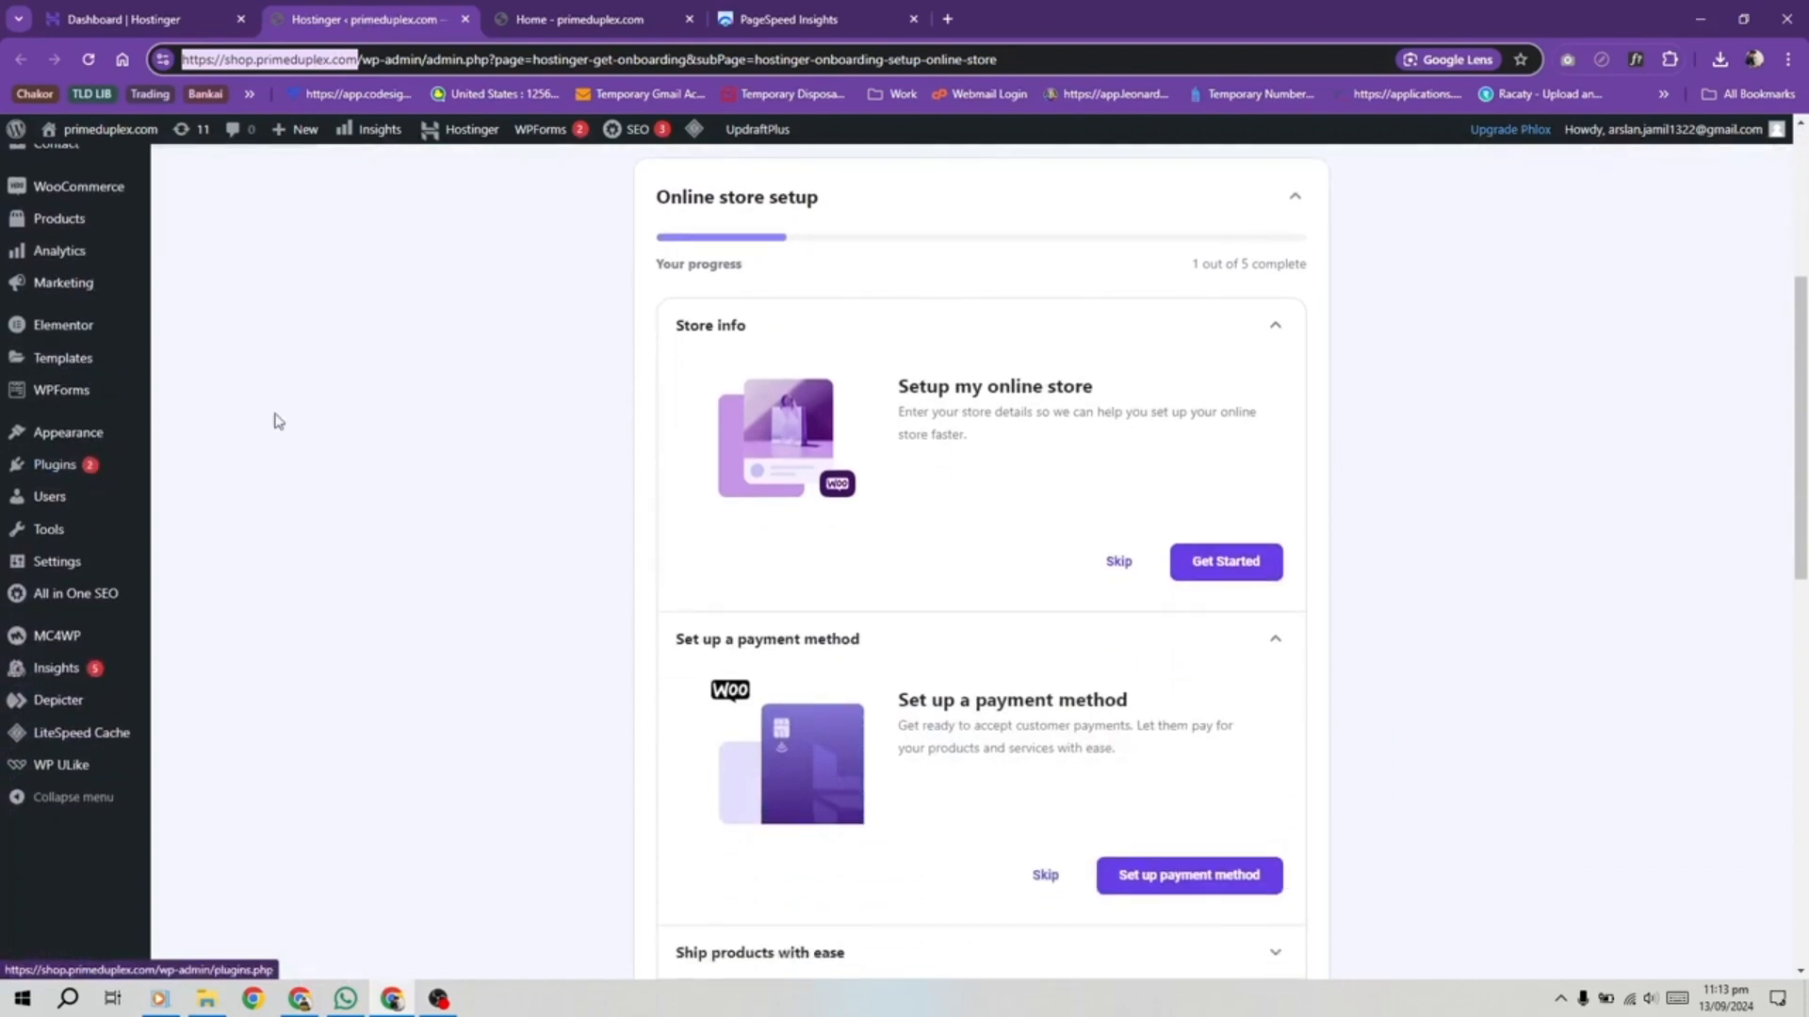
left_click(326, 425)
scroll(120, 190, "up", 1)
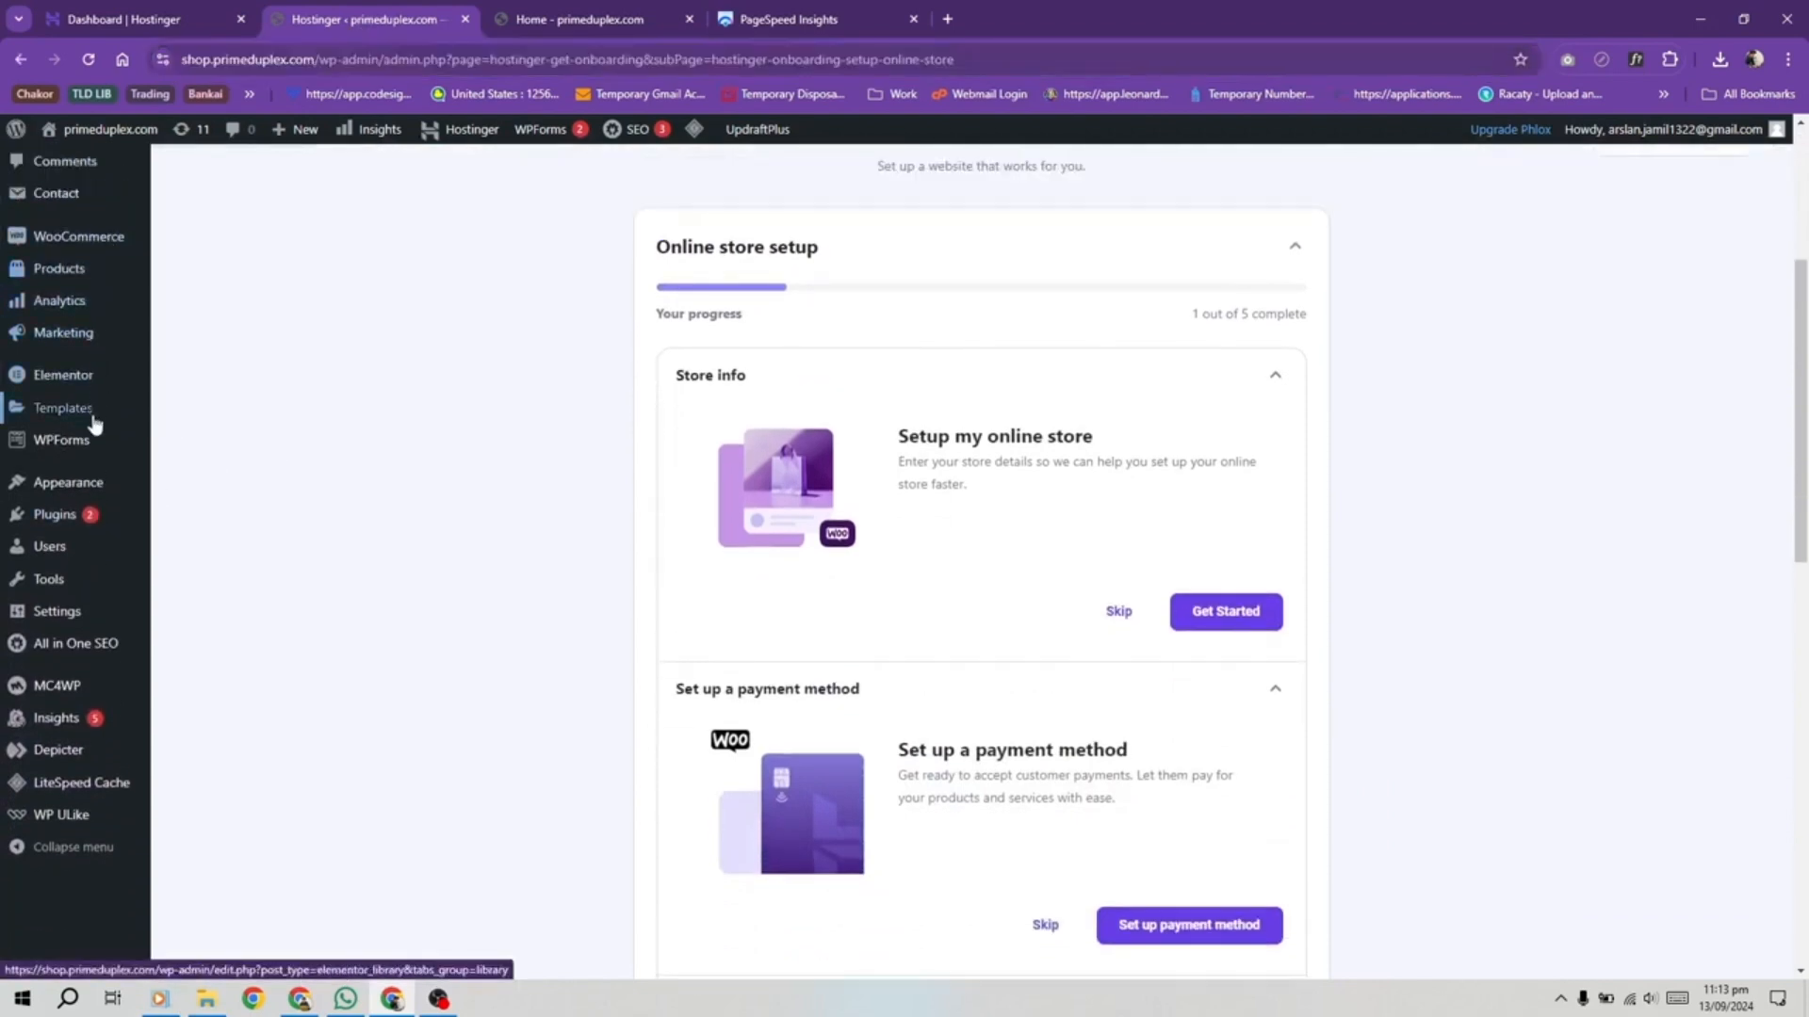
left_click(222, 492)
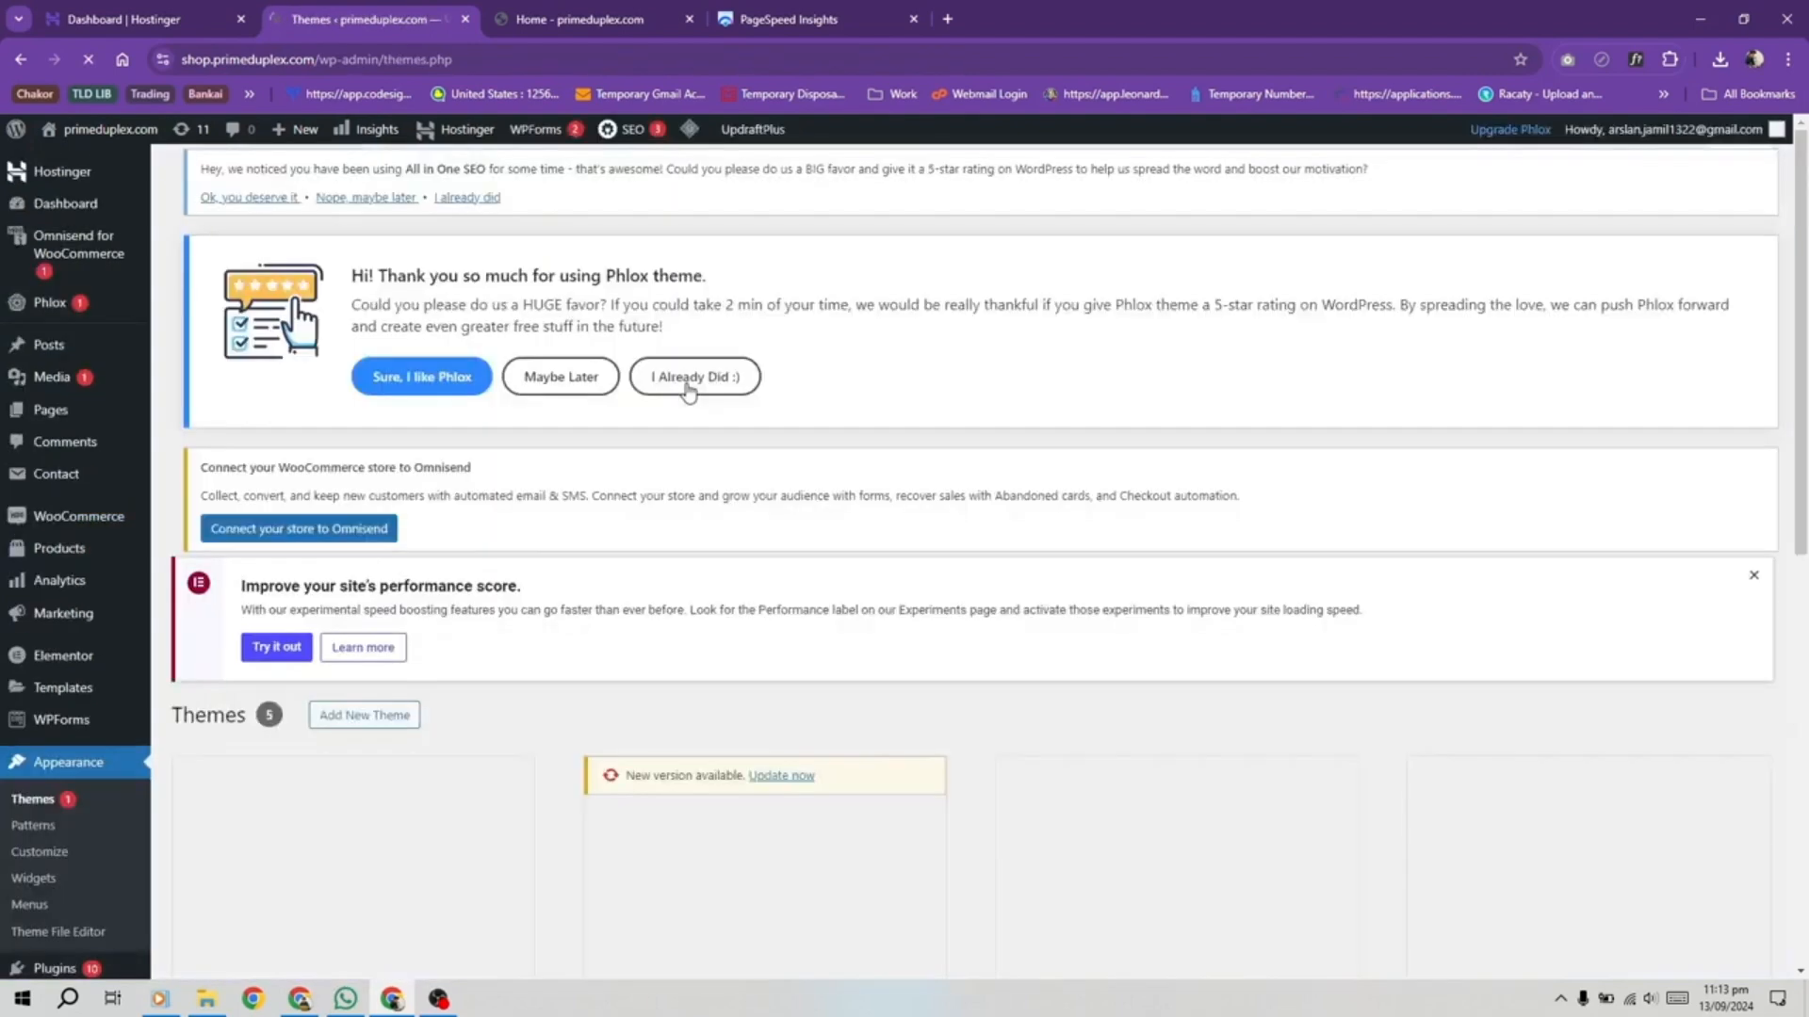
Step: View the active Phlox theme's details, check its version, and close them
scroll(585, 721, "down", 6)
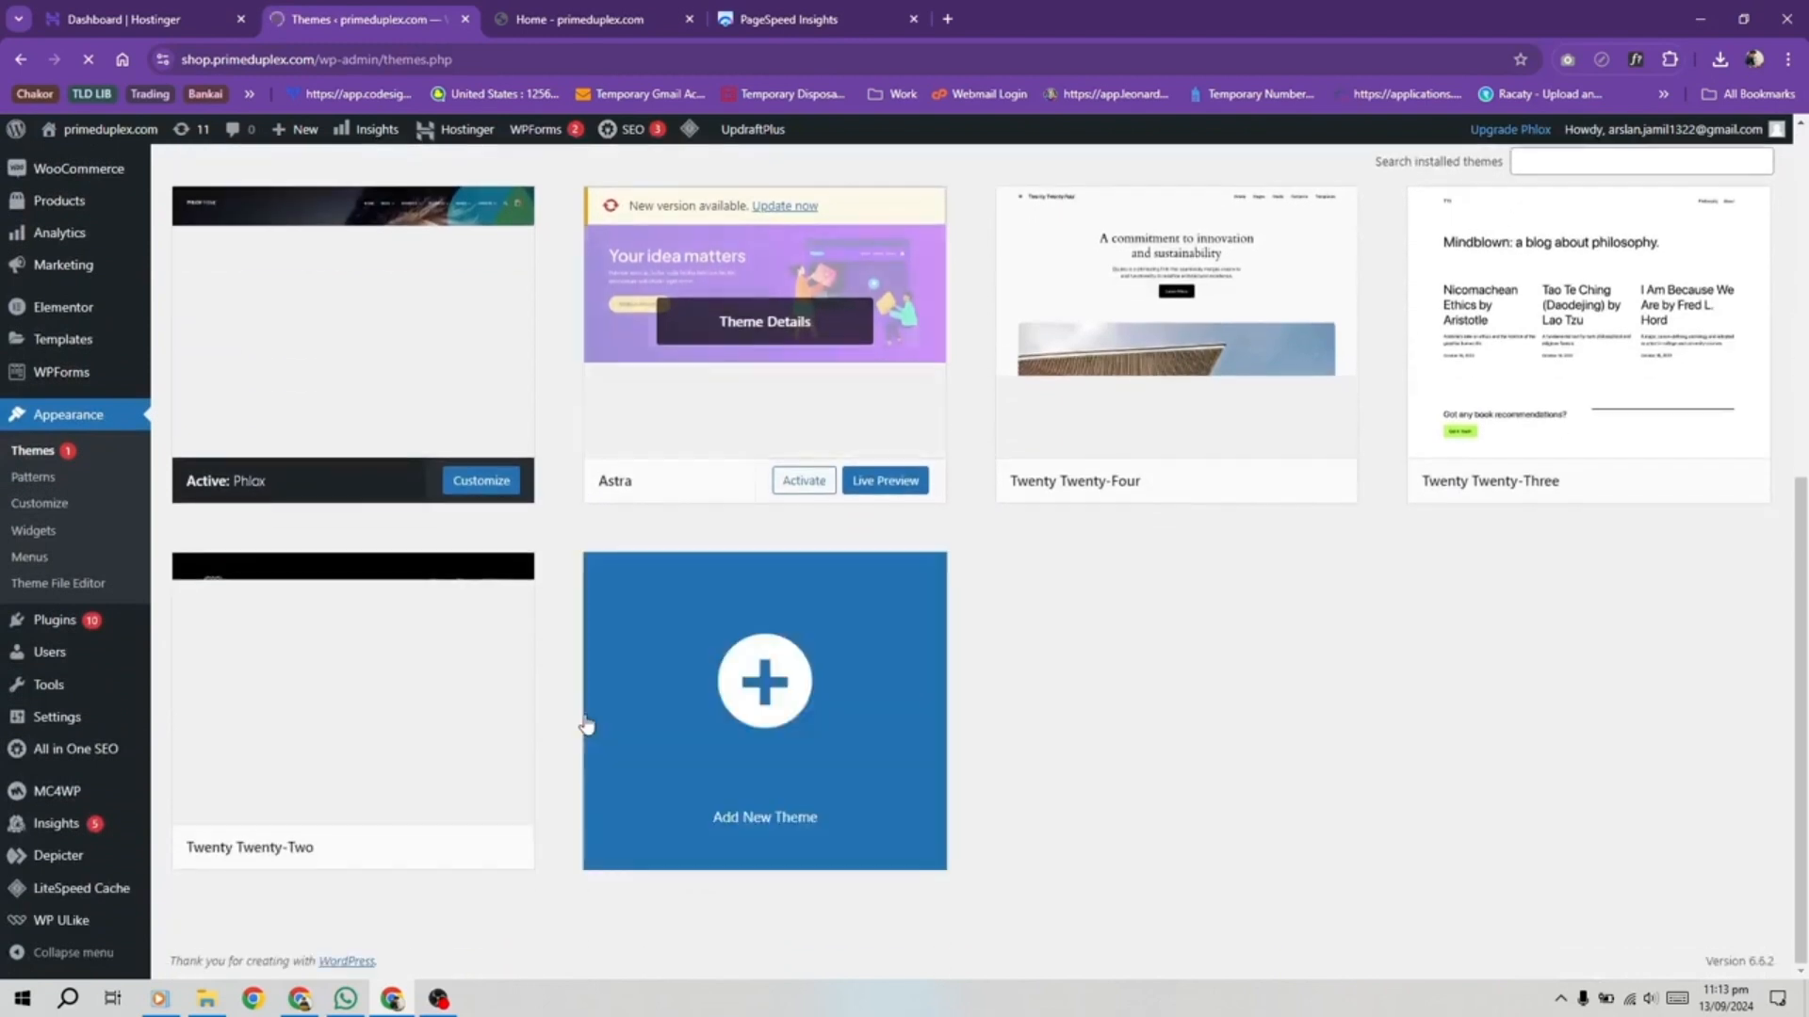
scroll(646, 686, "up", 1)
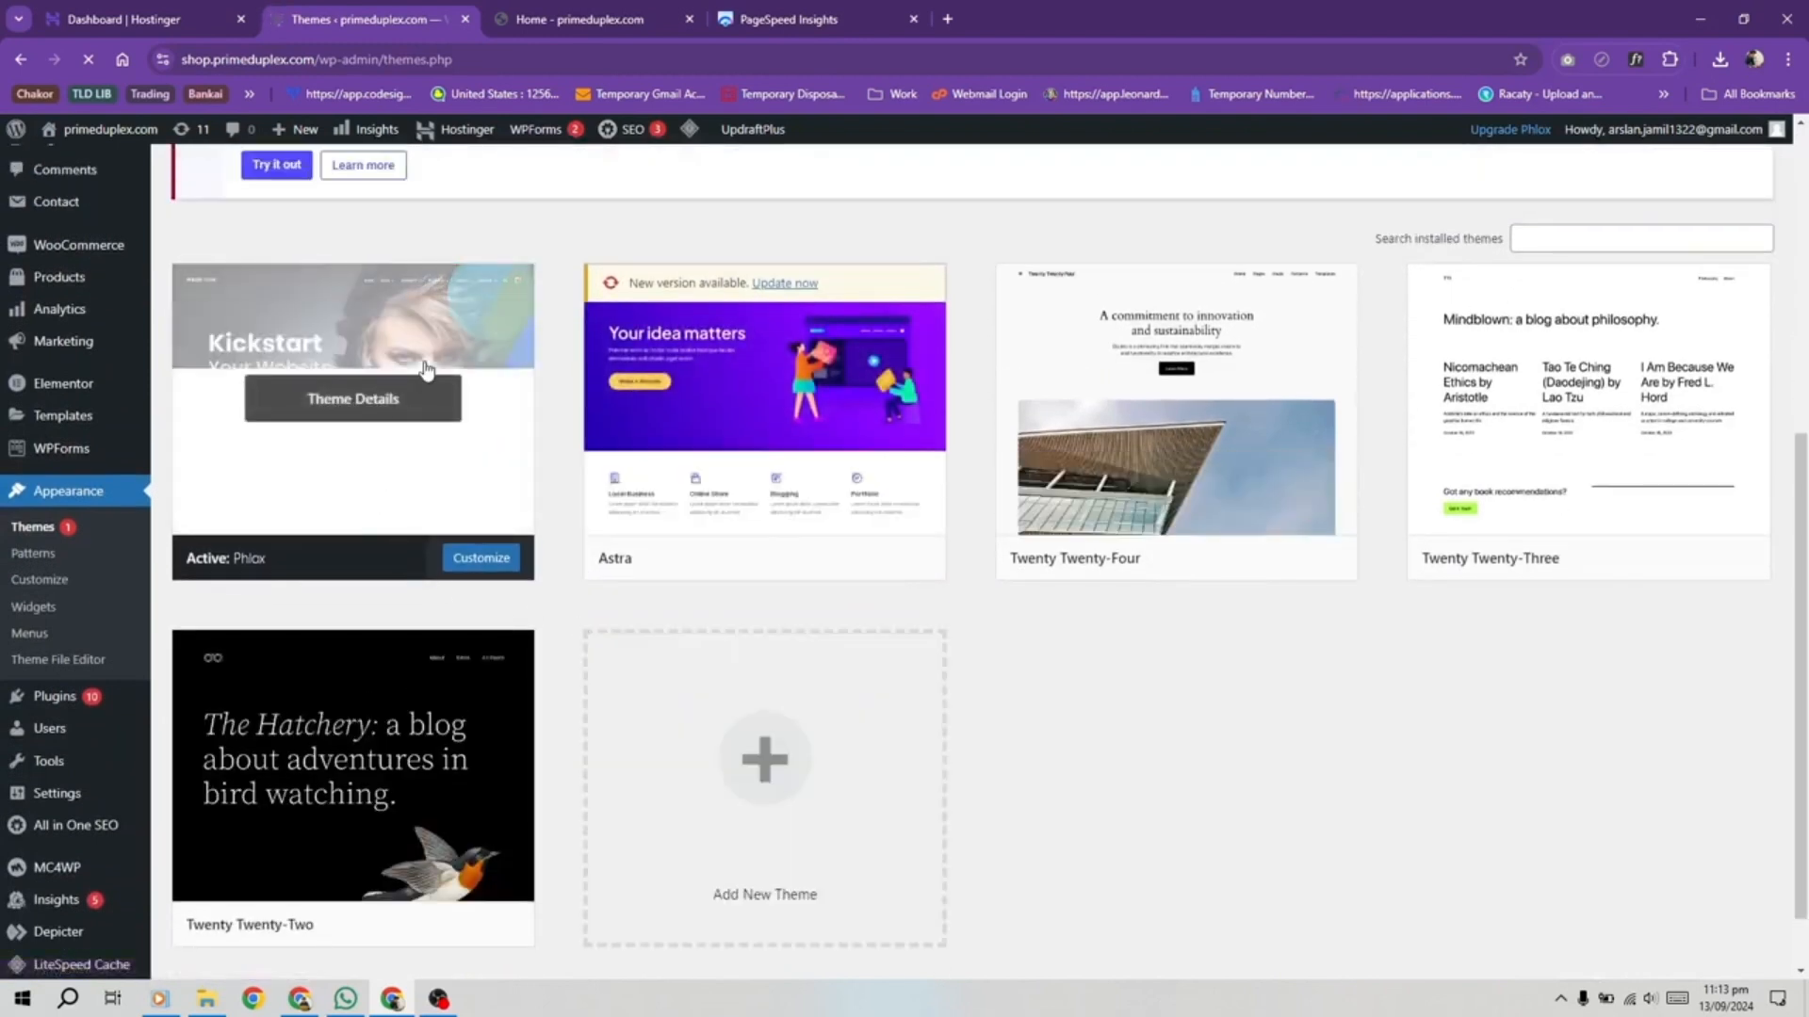
left_click(426, 369)
left_click_drag(1229, 321, 1149, 330)
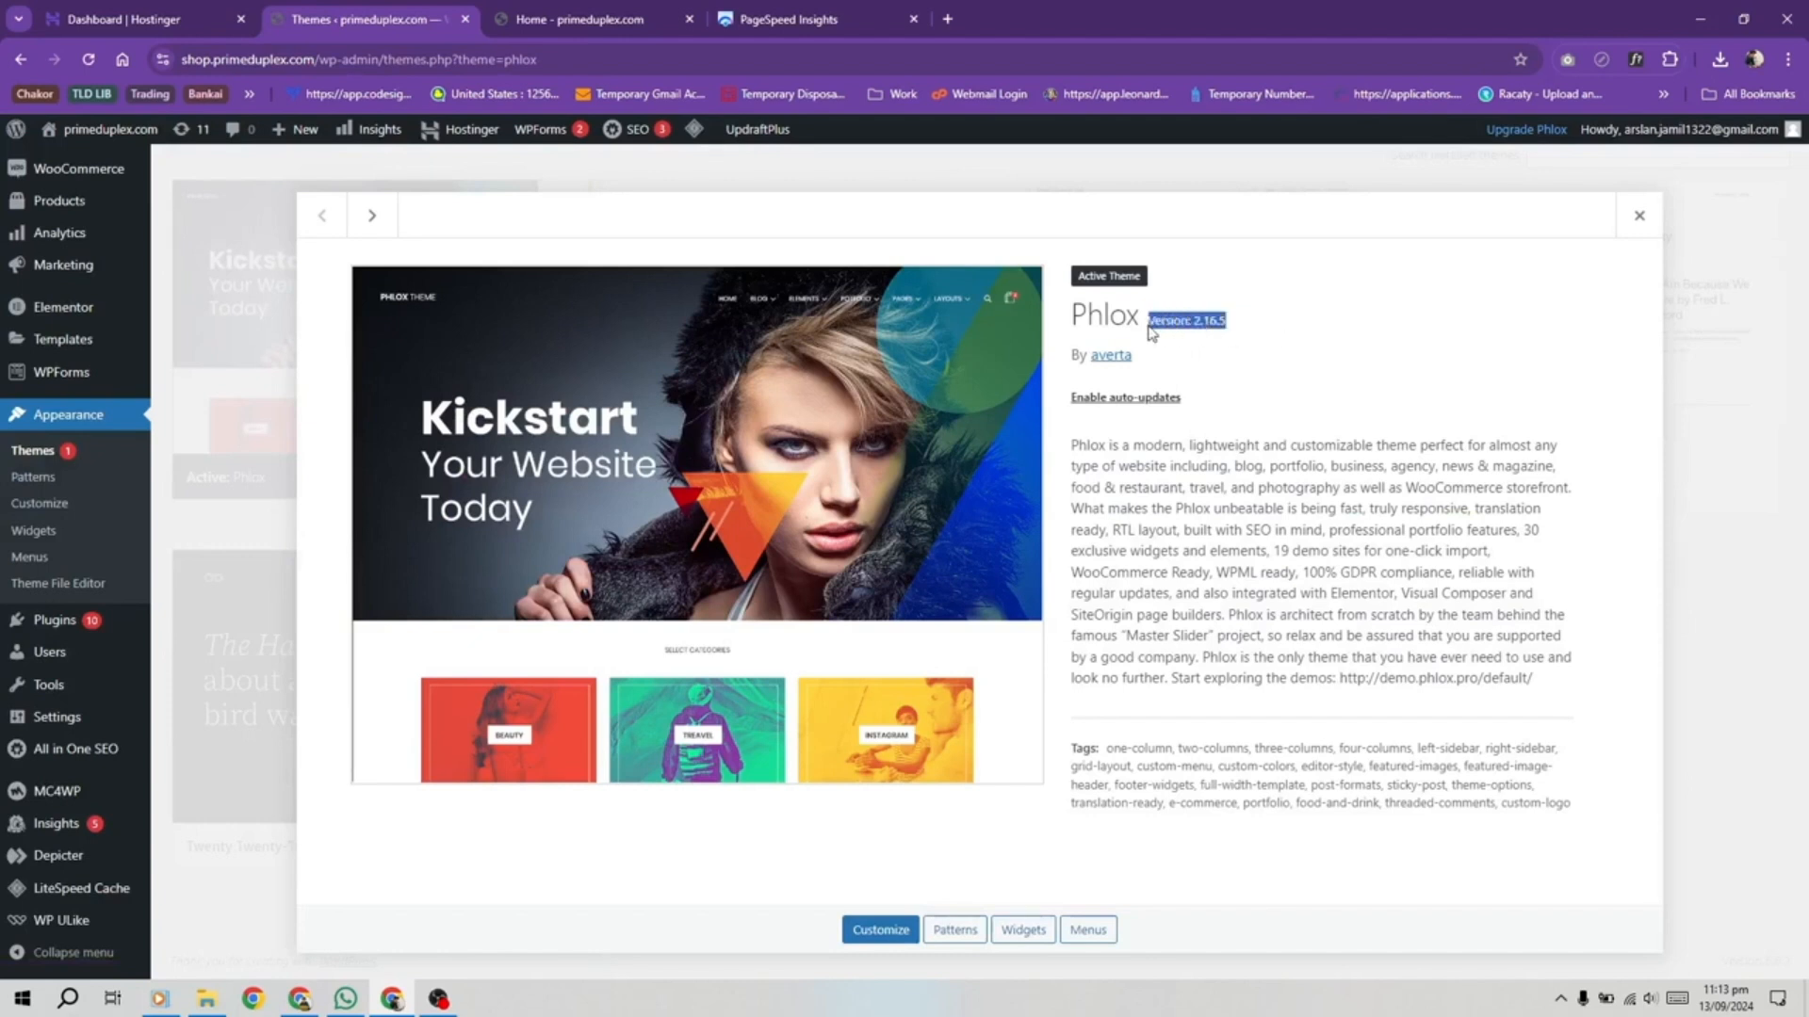
left_click(1636, 219)
Step: Delete the unused Astra theme from the installed themes
scroll(840, 421, "up", 1)
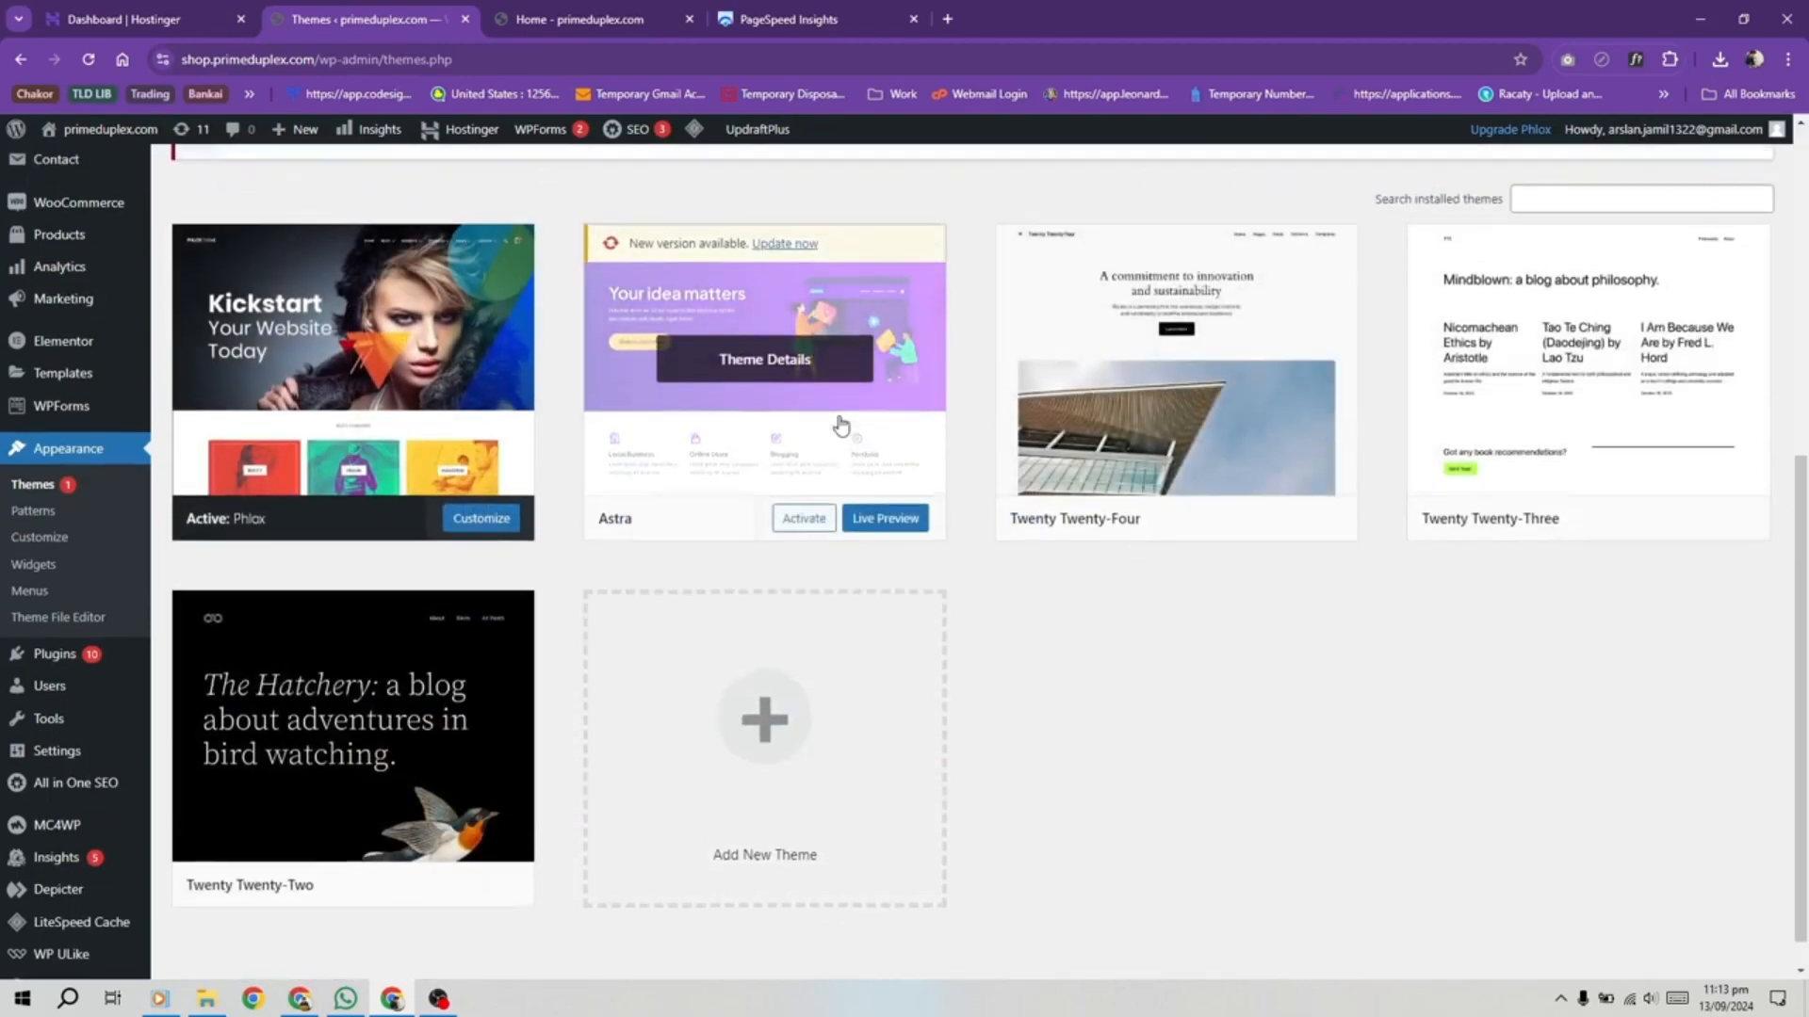
scroll(840, 425, "up", 1)
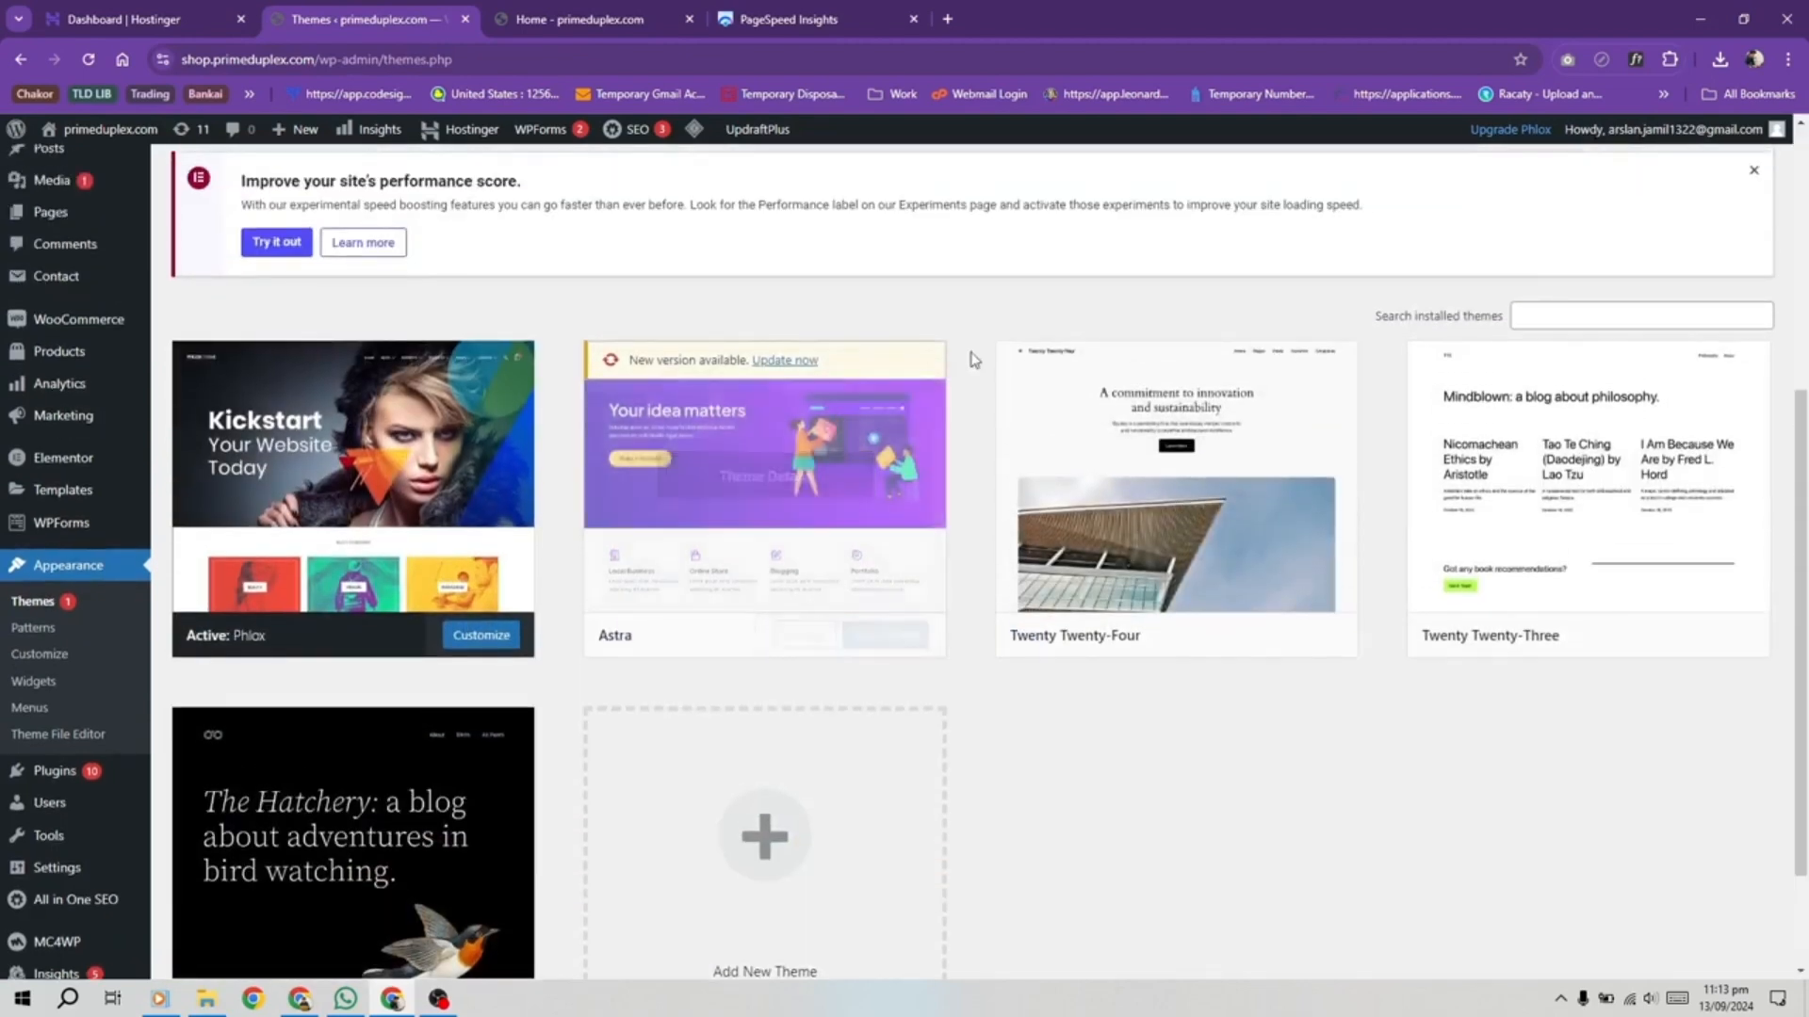
left_click(802, 474)
left_click(1058, 929)
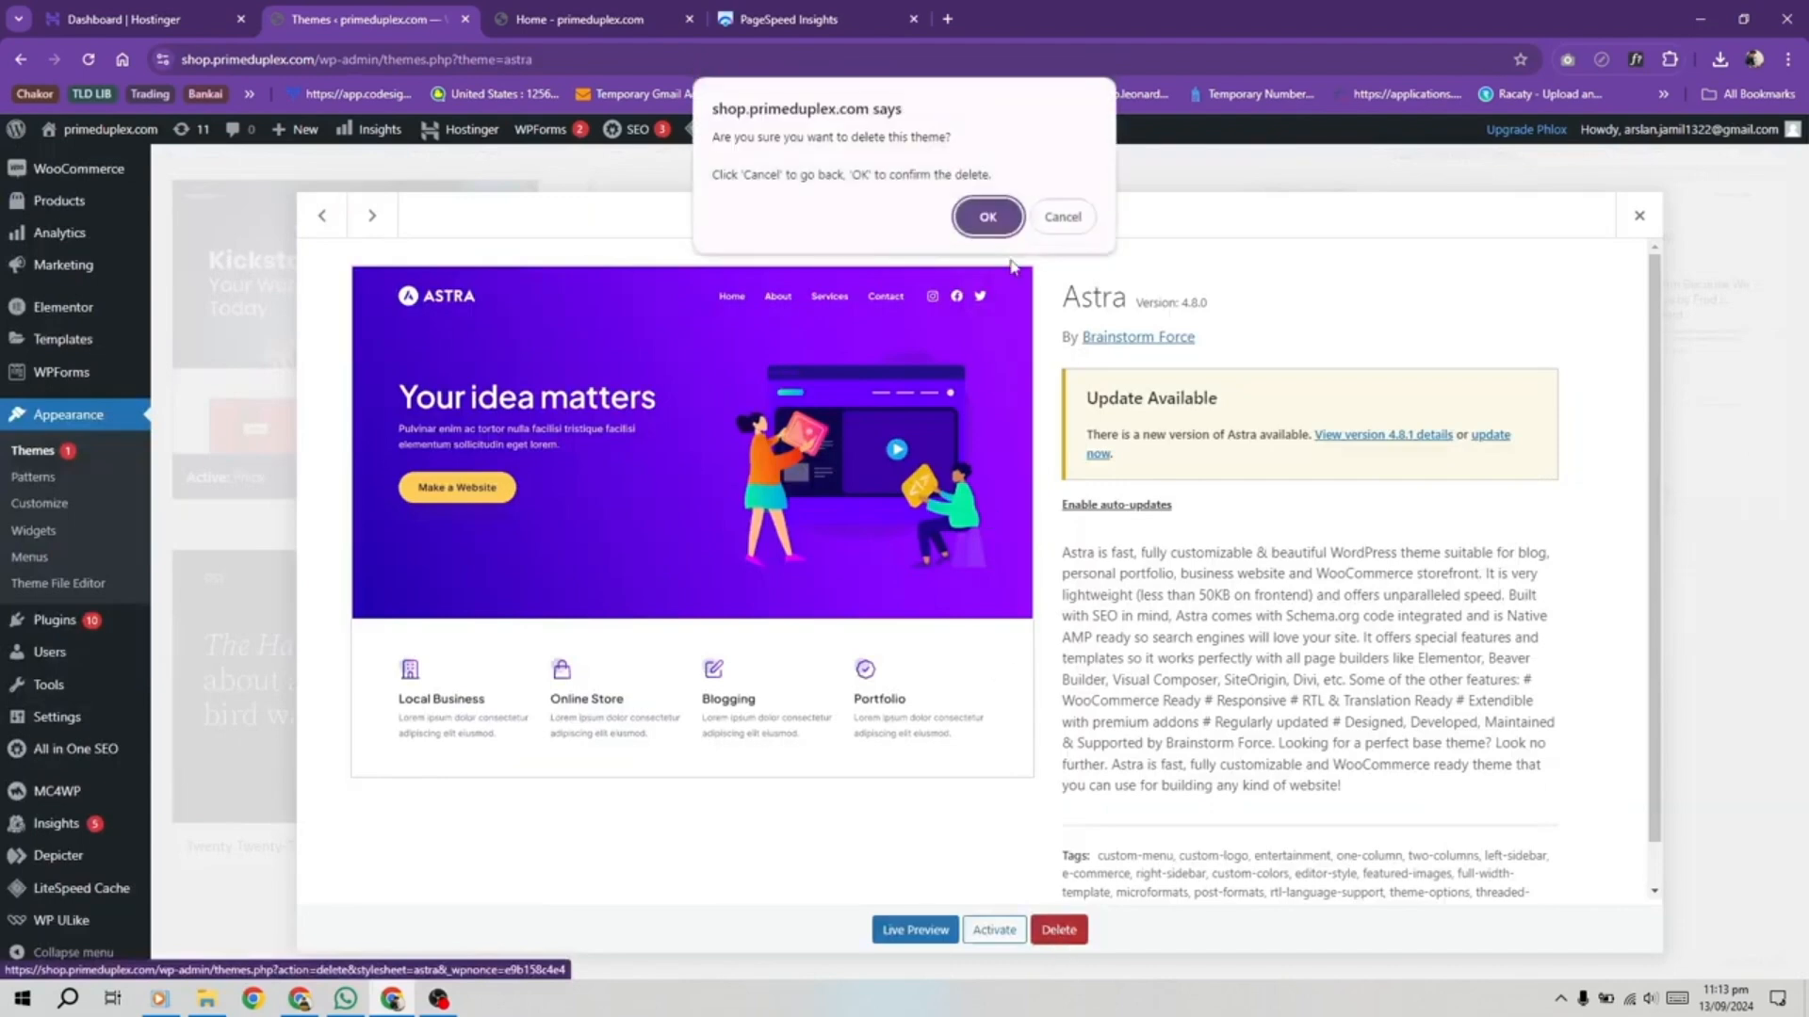
left_click(986, 216)
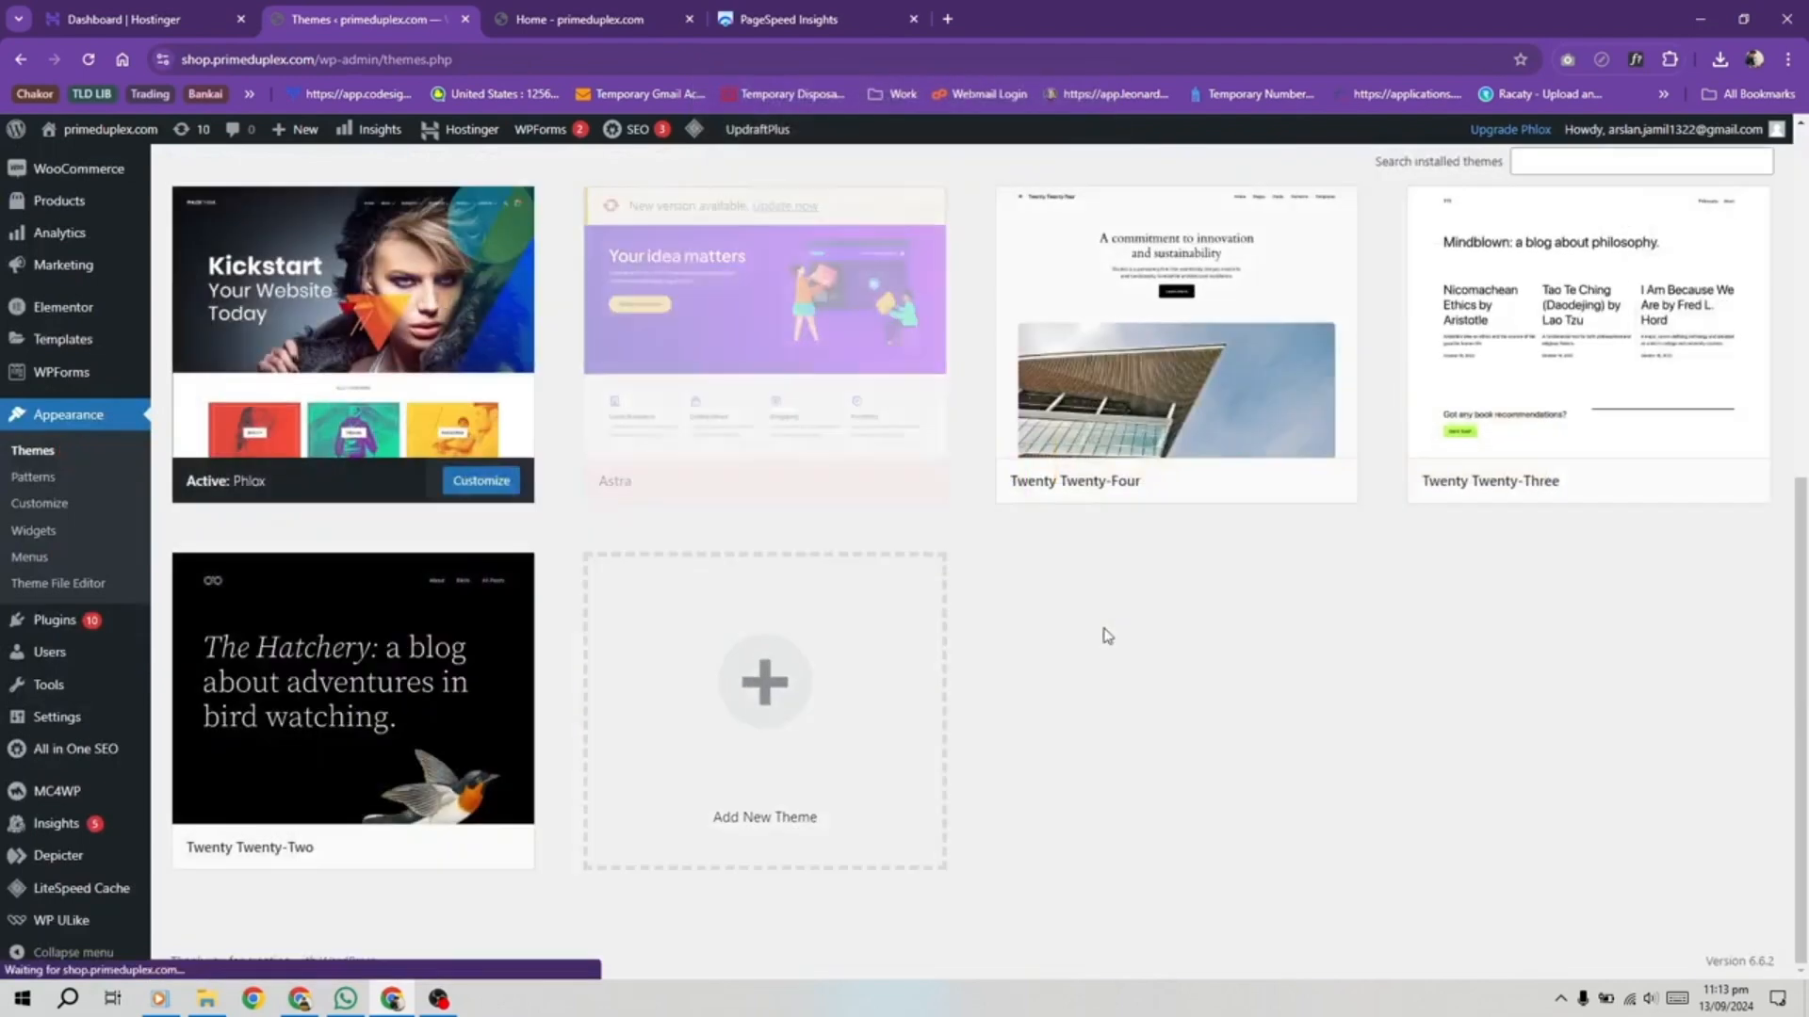
Step: Delete the unused Twenty Twenty-Four theme from the installed themes
left_click(815, 337)
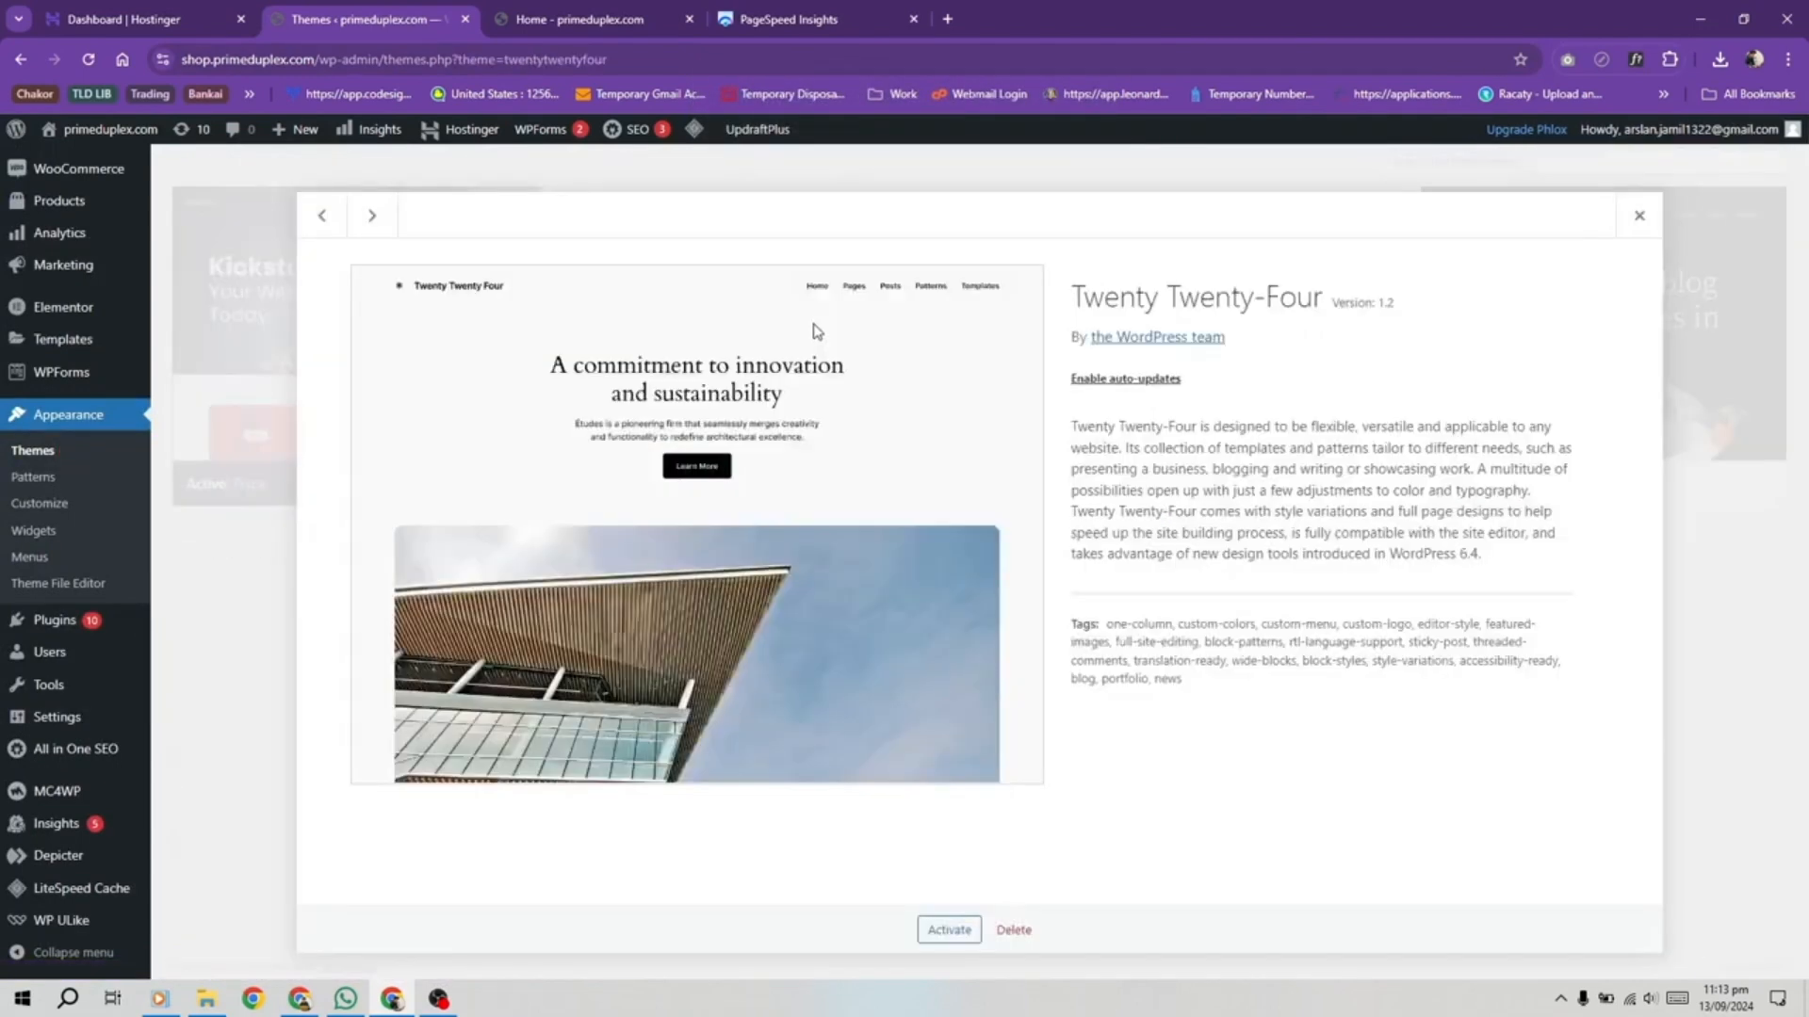
left_click(1014, 930)
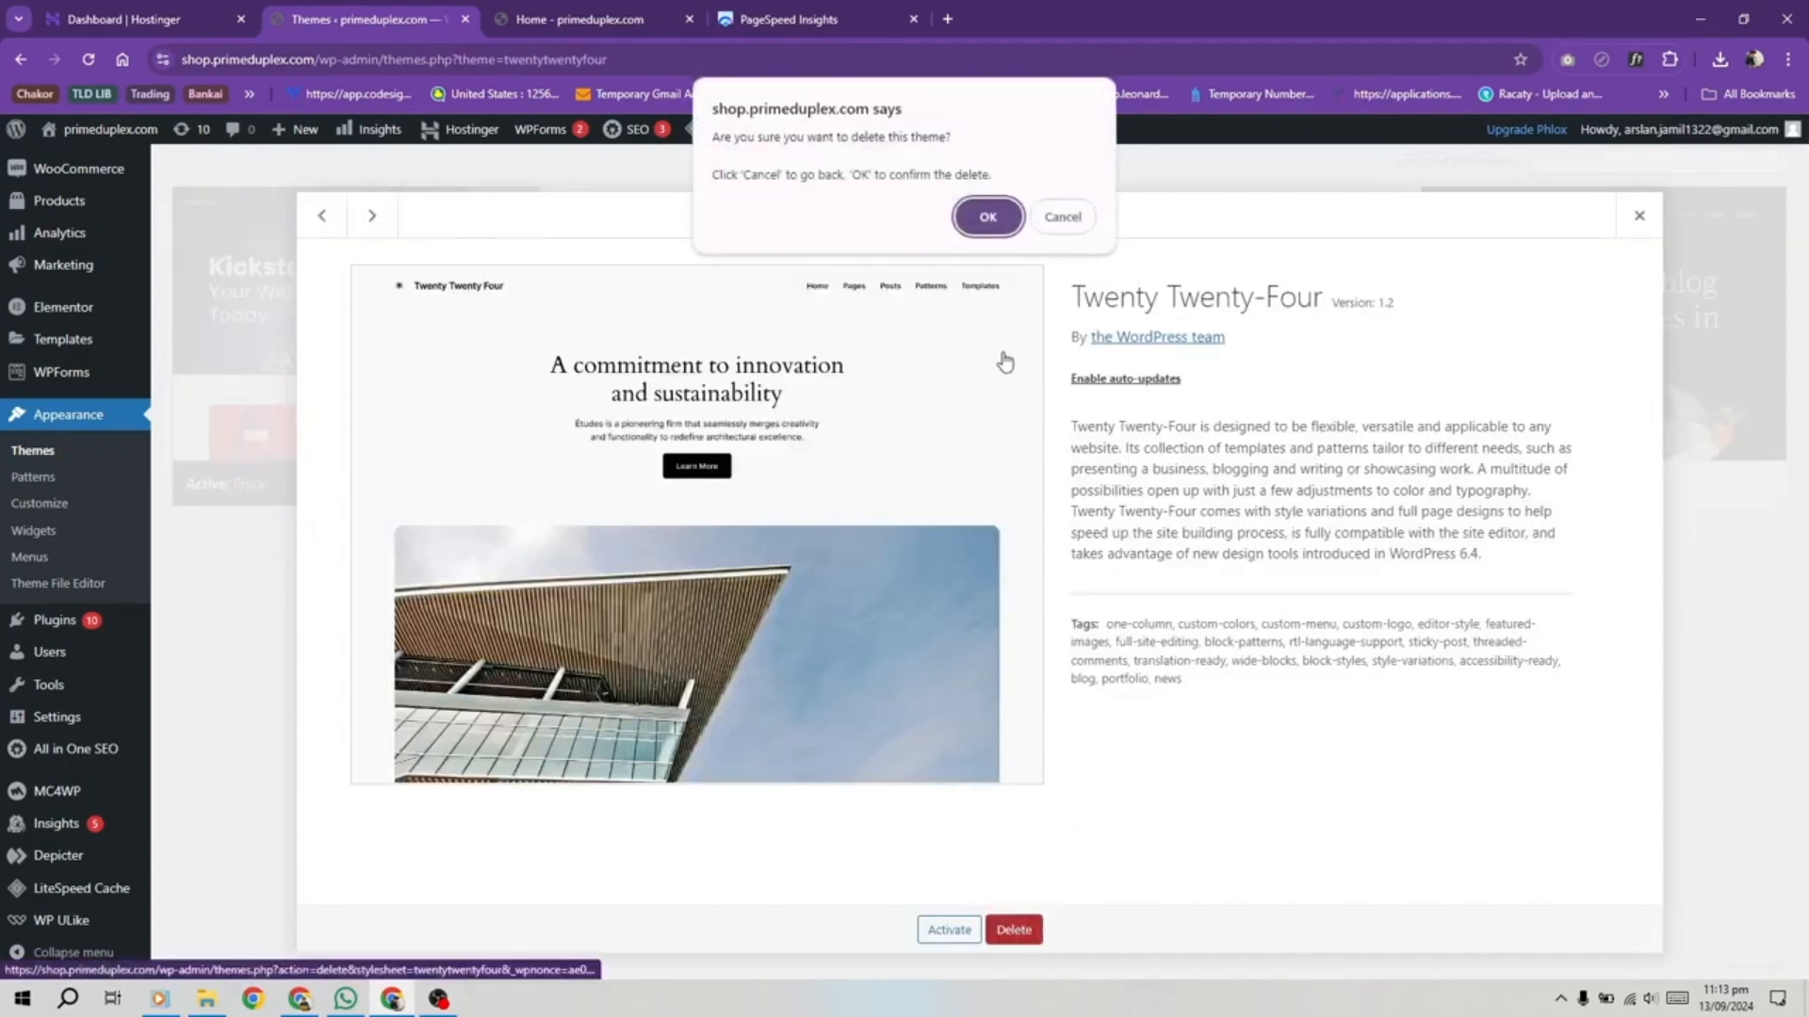
left_click(987, 216)
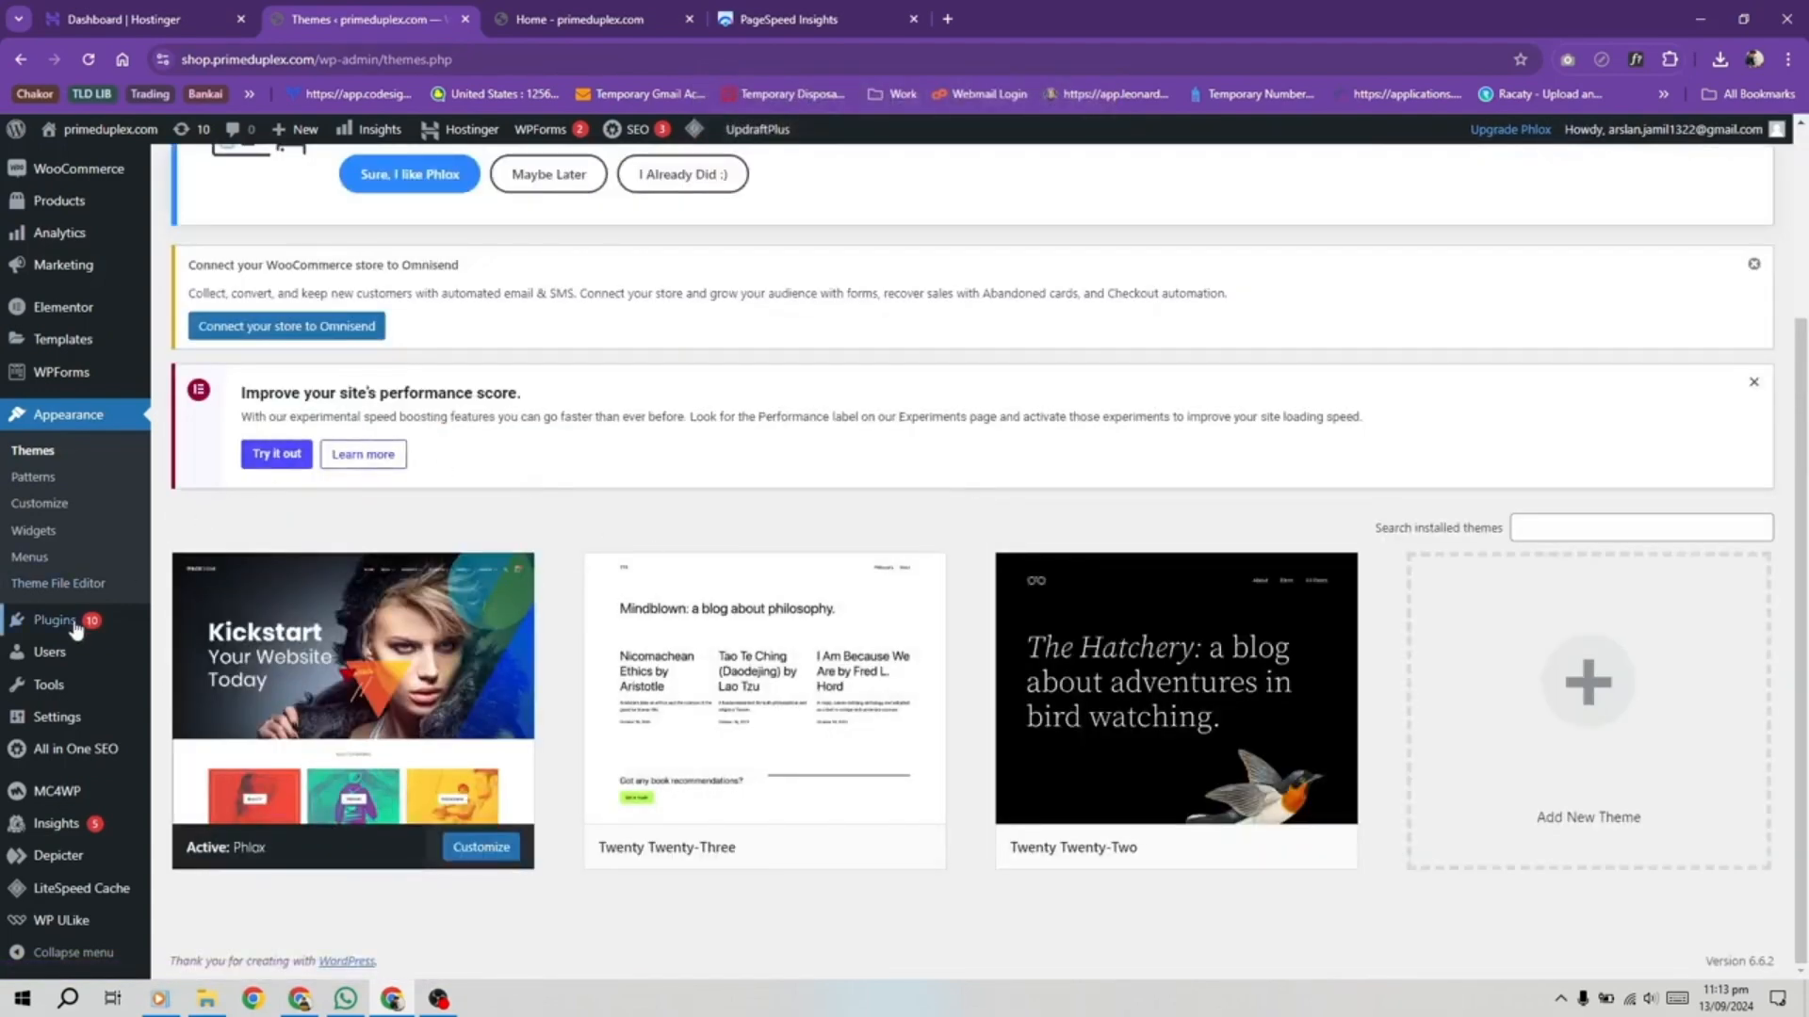
Step: Open the list of installed plugins and dismiss the UpdraftPlus welcome tour
mouse_move(74, 631)
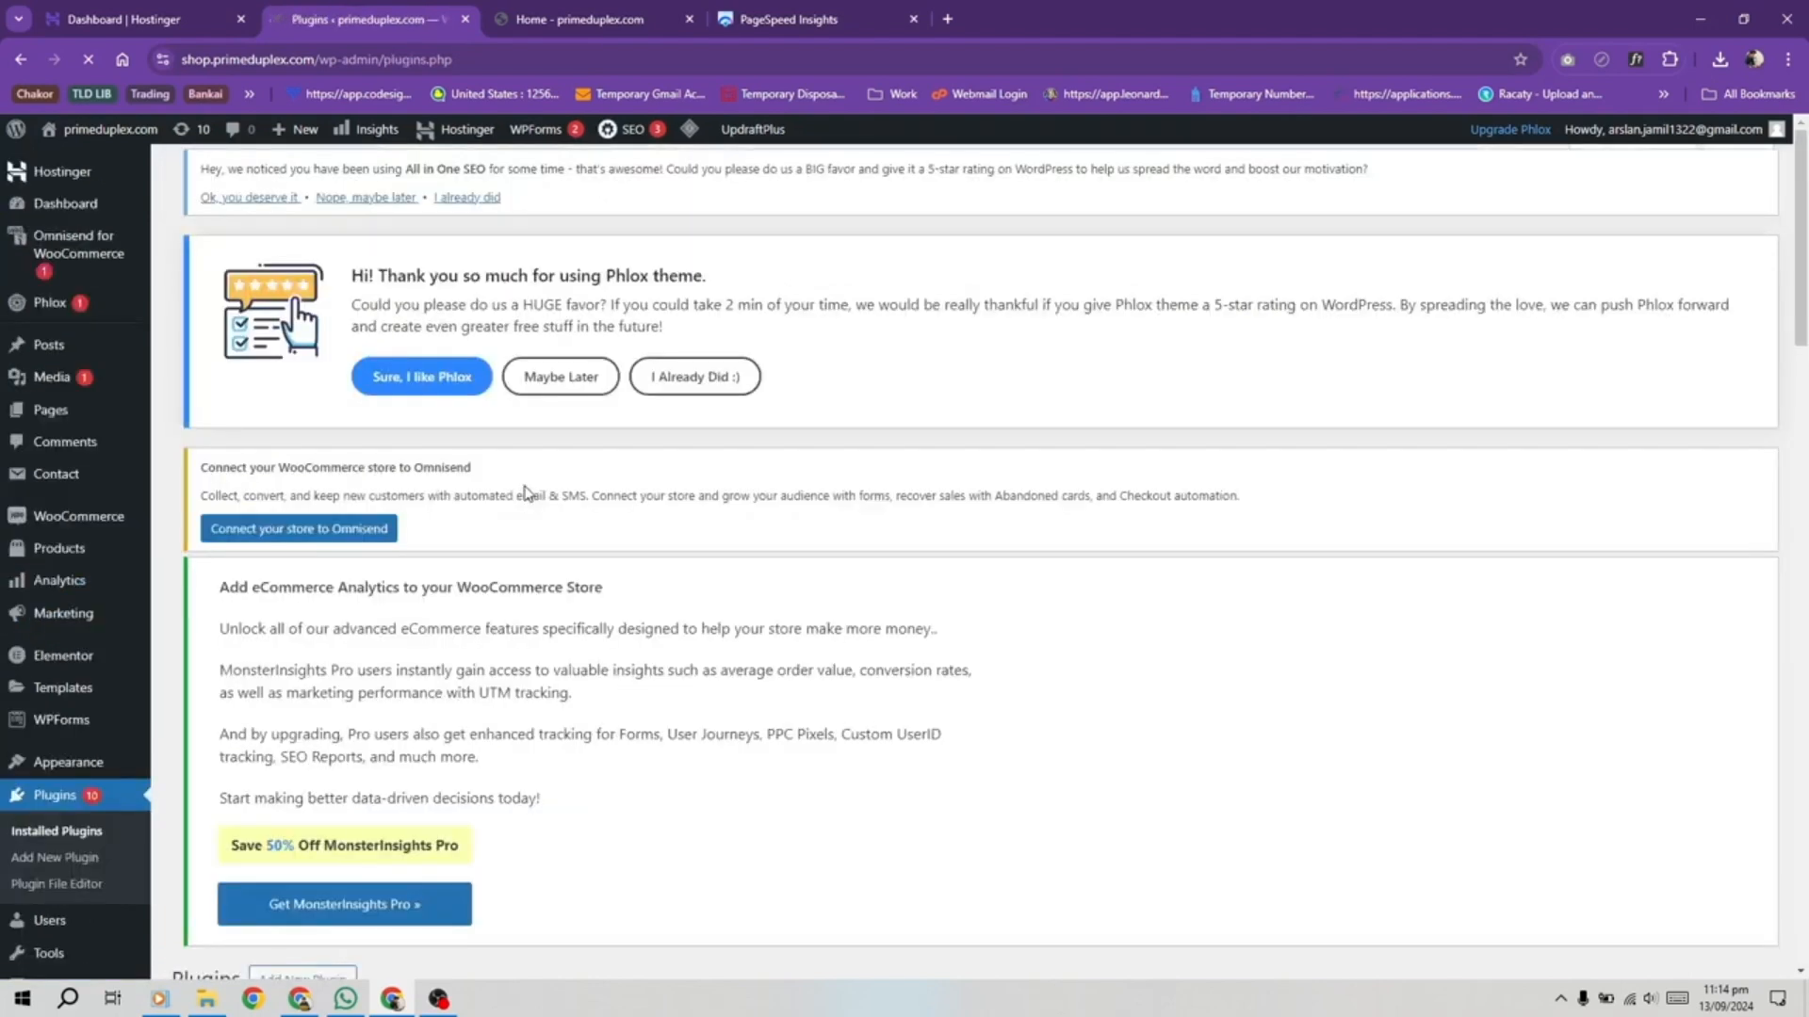
scroll(528, 494, "down", 10)
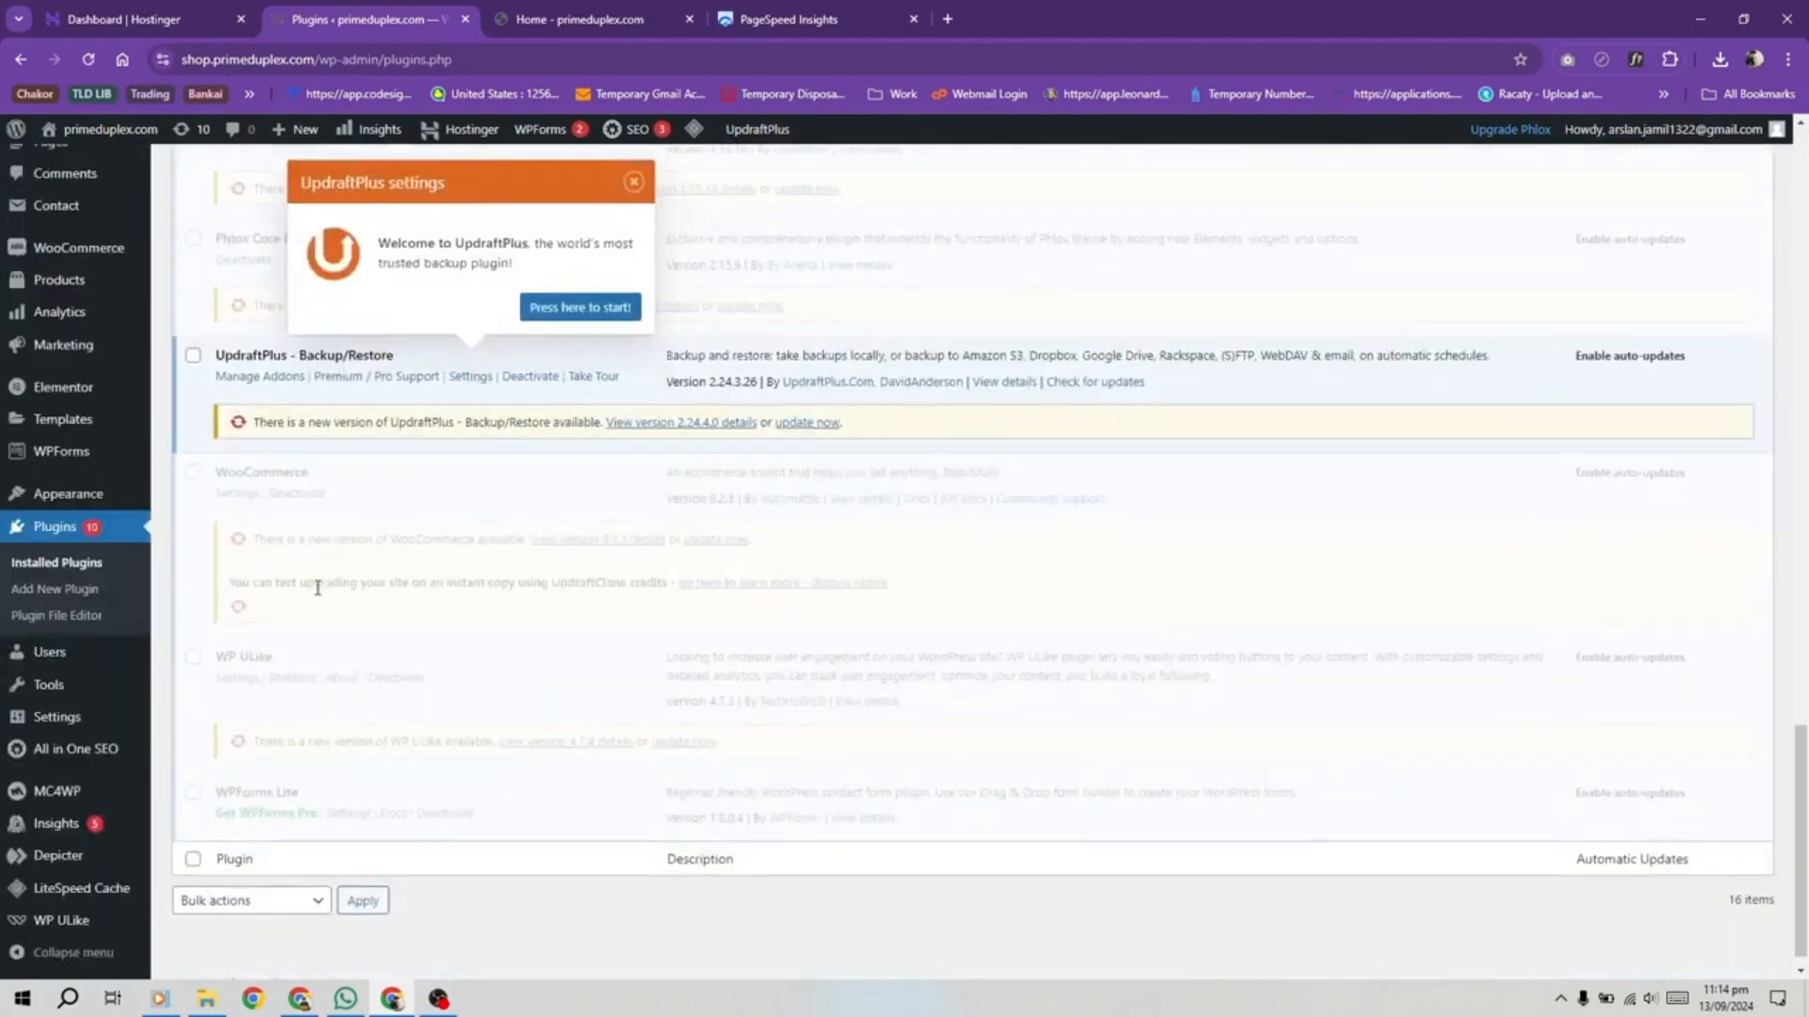
left_click(634, 226)
Step: Review the installed plugins and start updating the Hostinger Easy Onboarding plugin
scroll(471, 533, "up", 3)
scroll(471, 533, "up", 4)
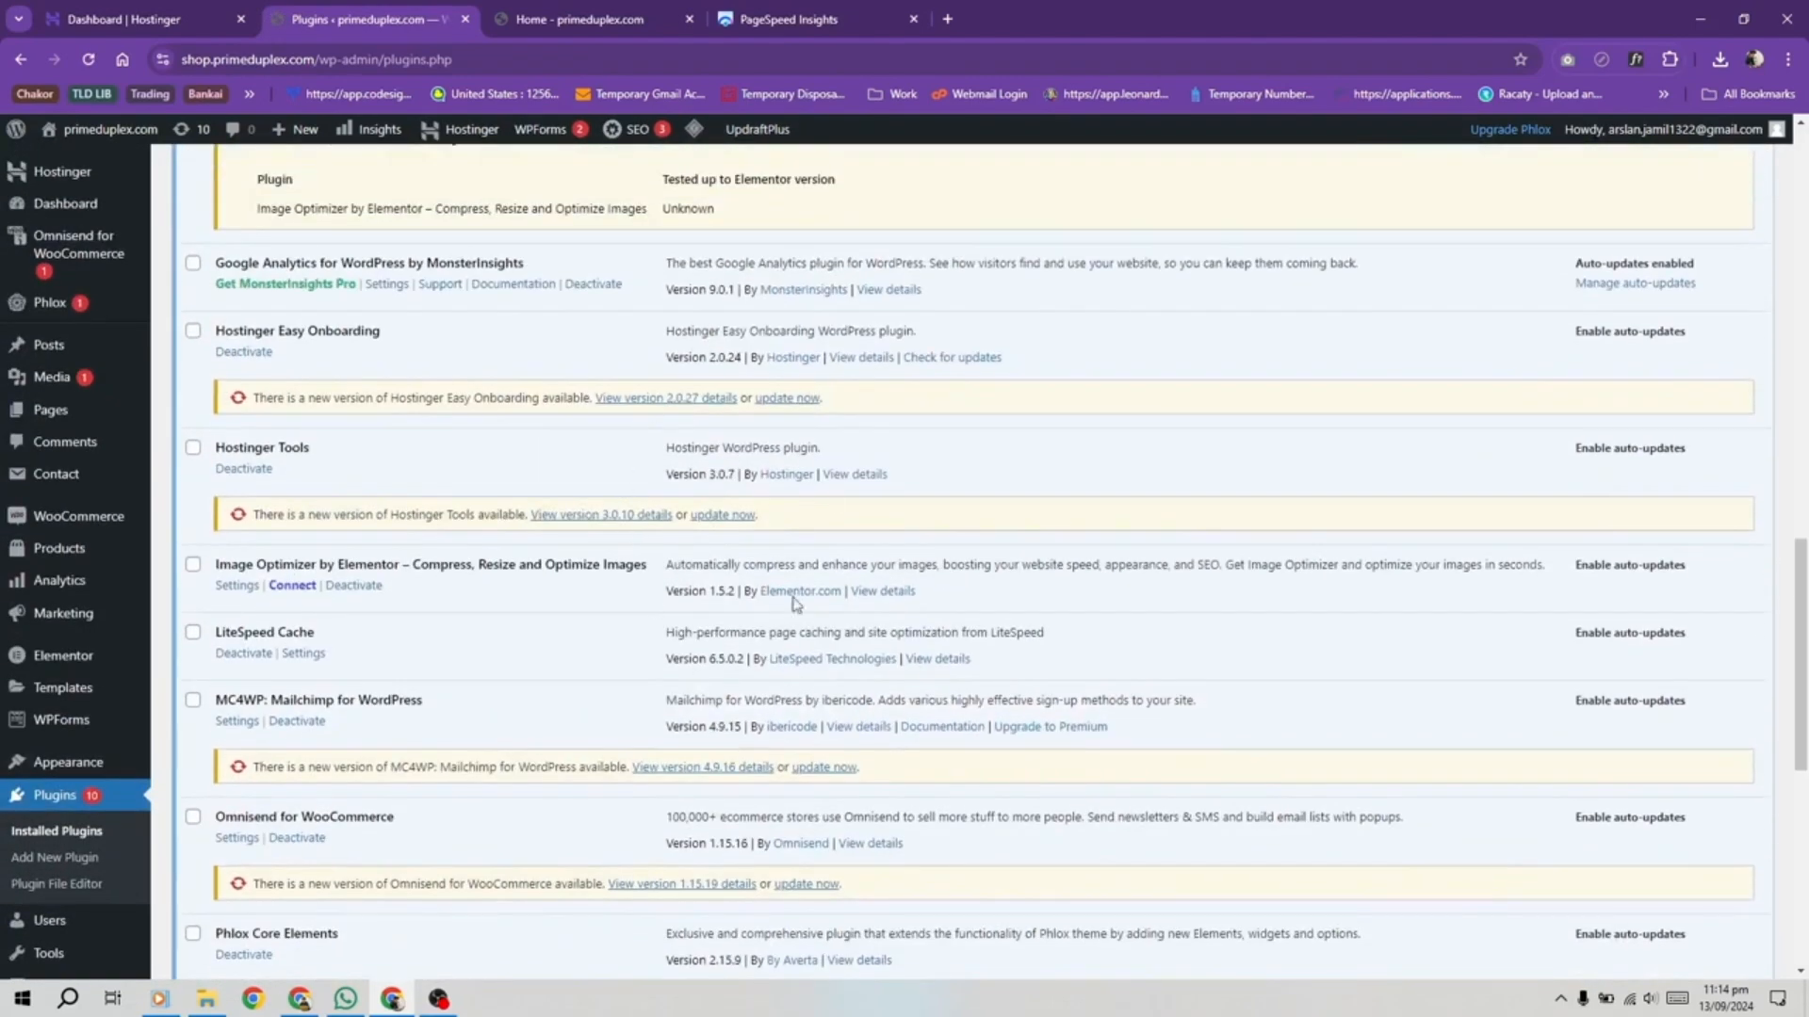
scroll(452, 302, "up", 3)
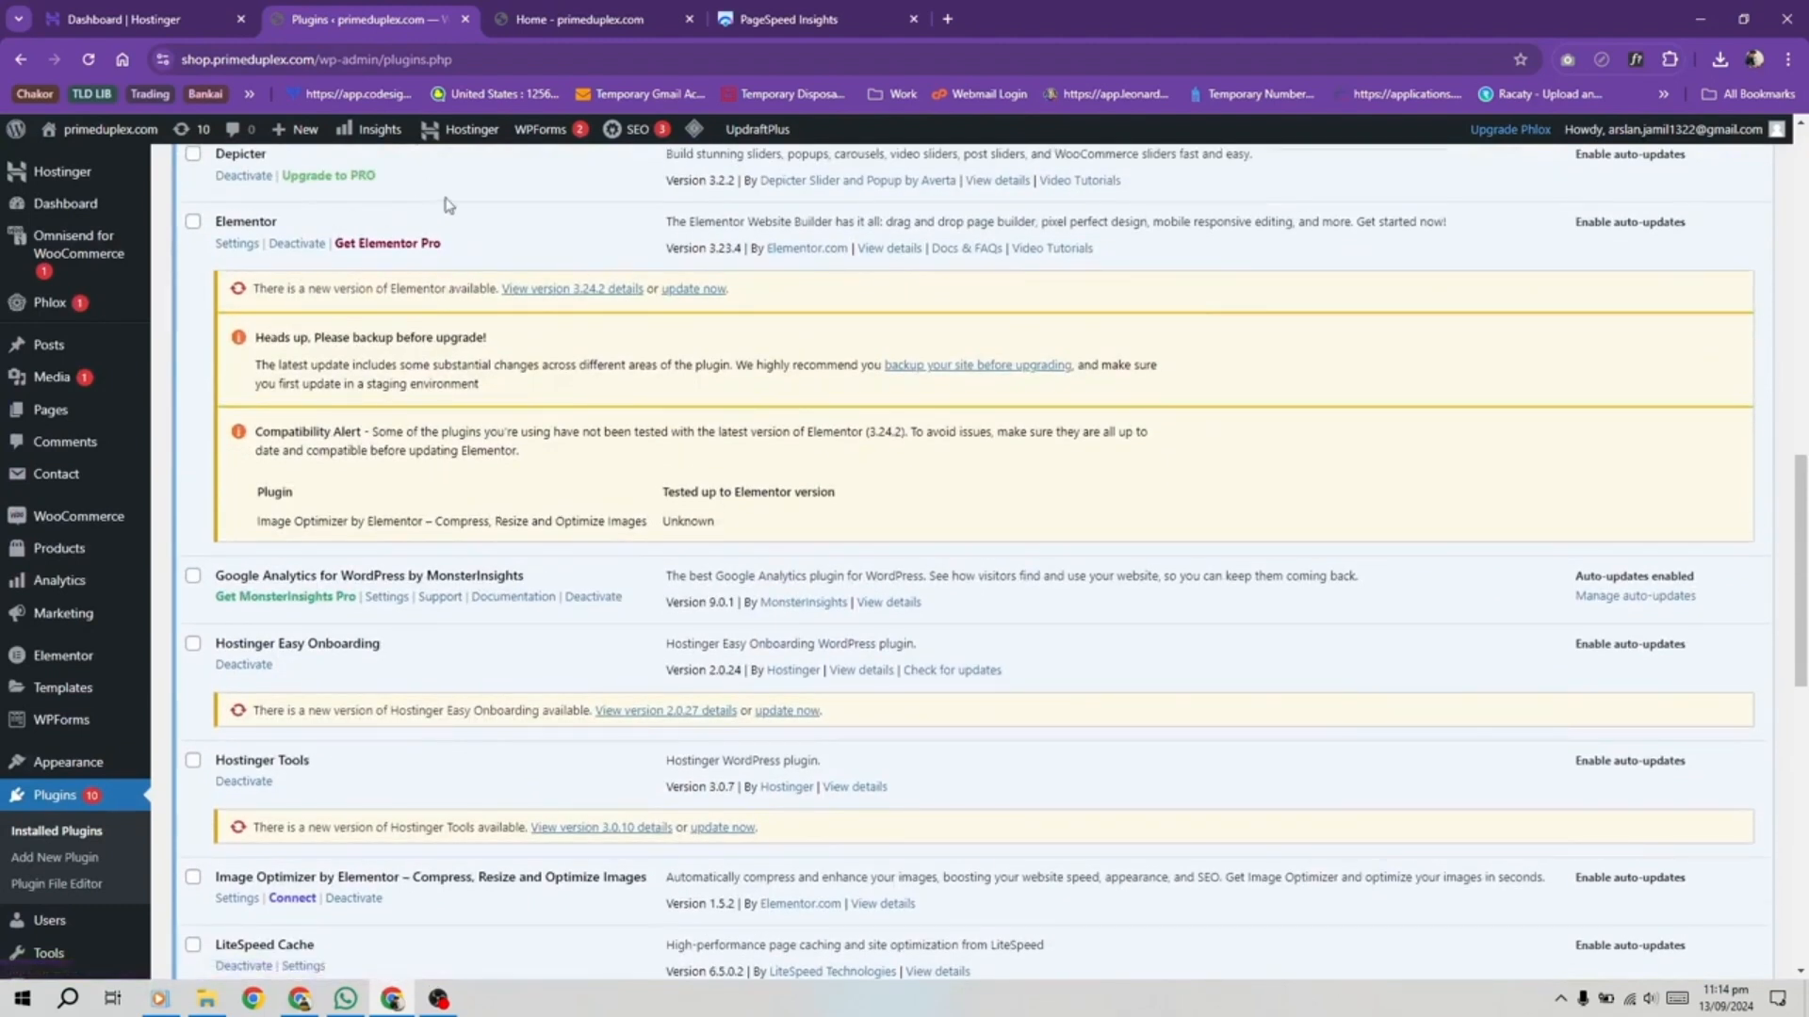
left_click(799, 722)
left_click(1027, 697)
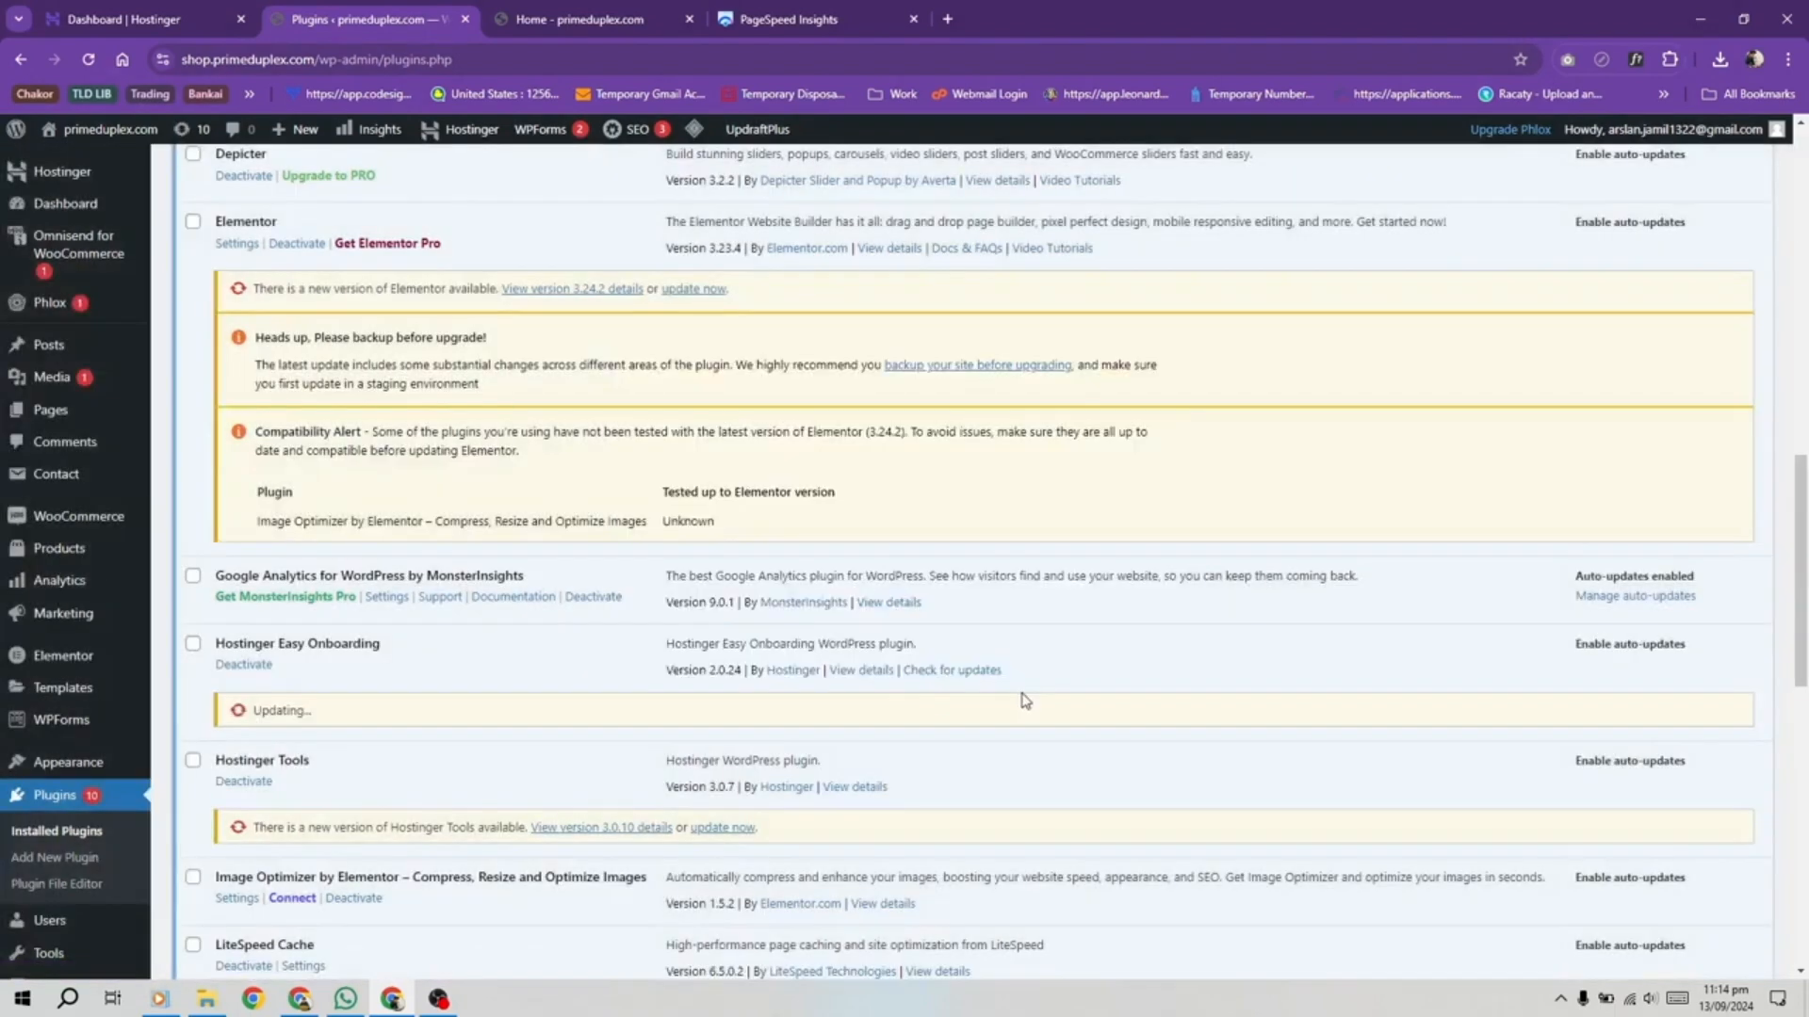
scroll(742, 706, "down", 2)
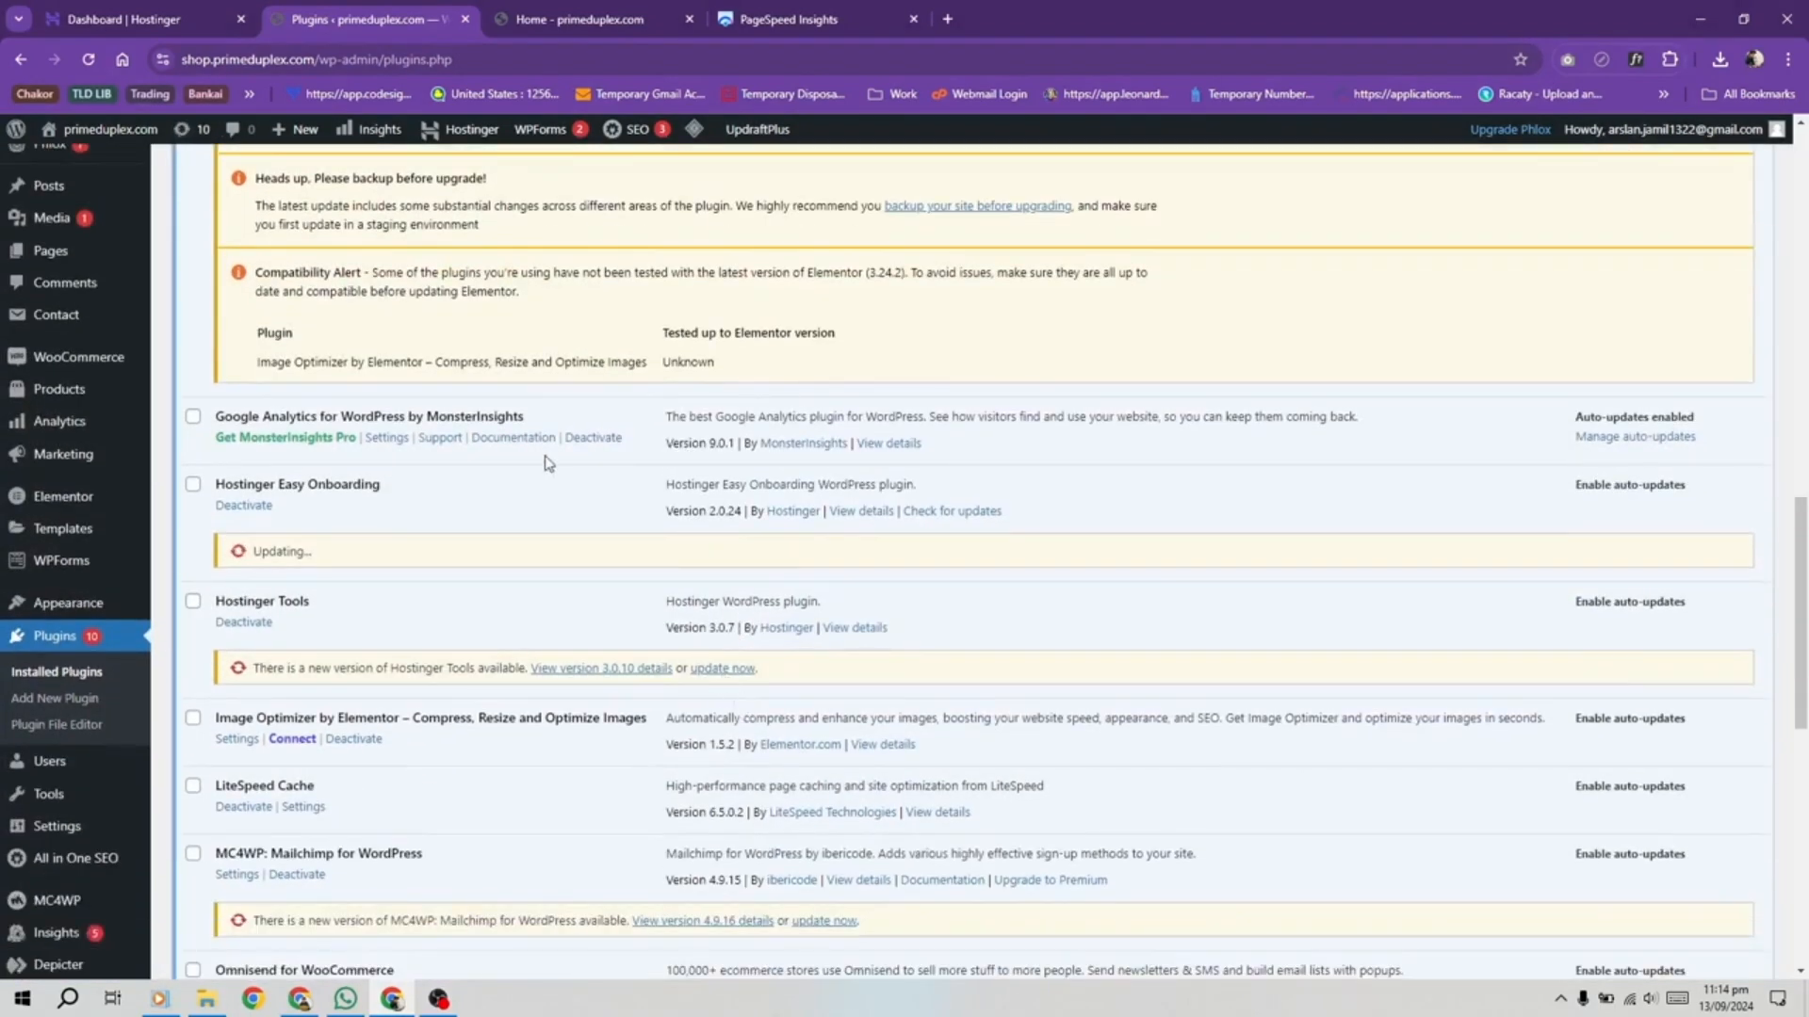
scroll(548, 463, "up", 3)
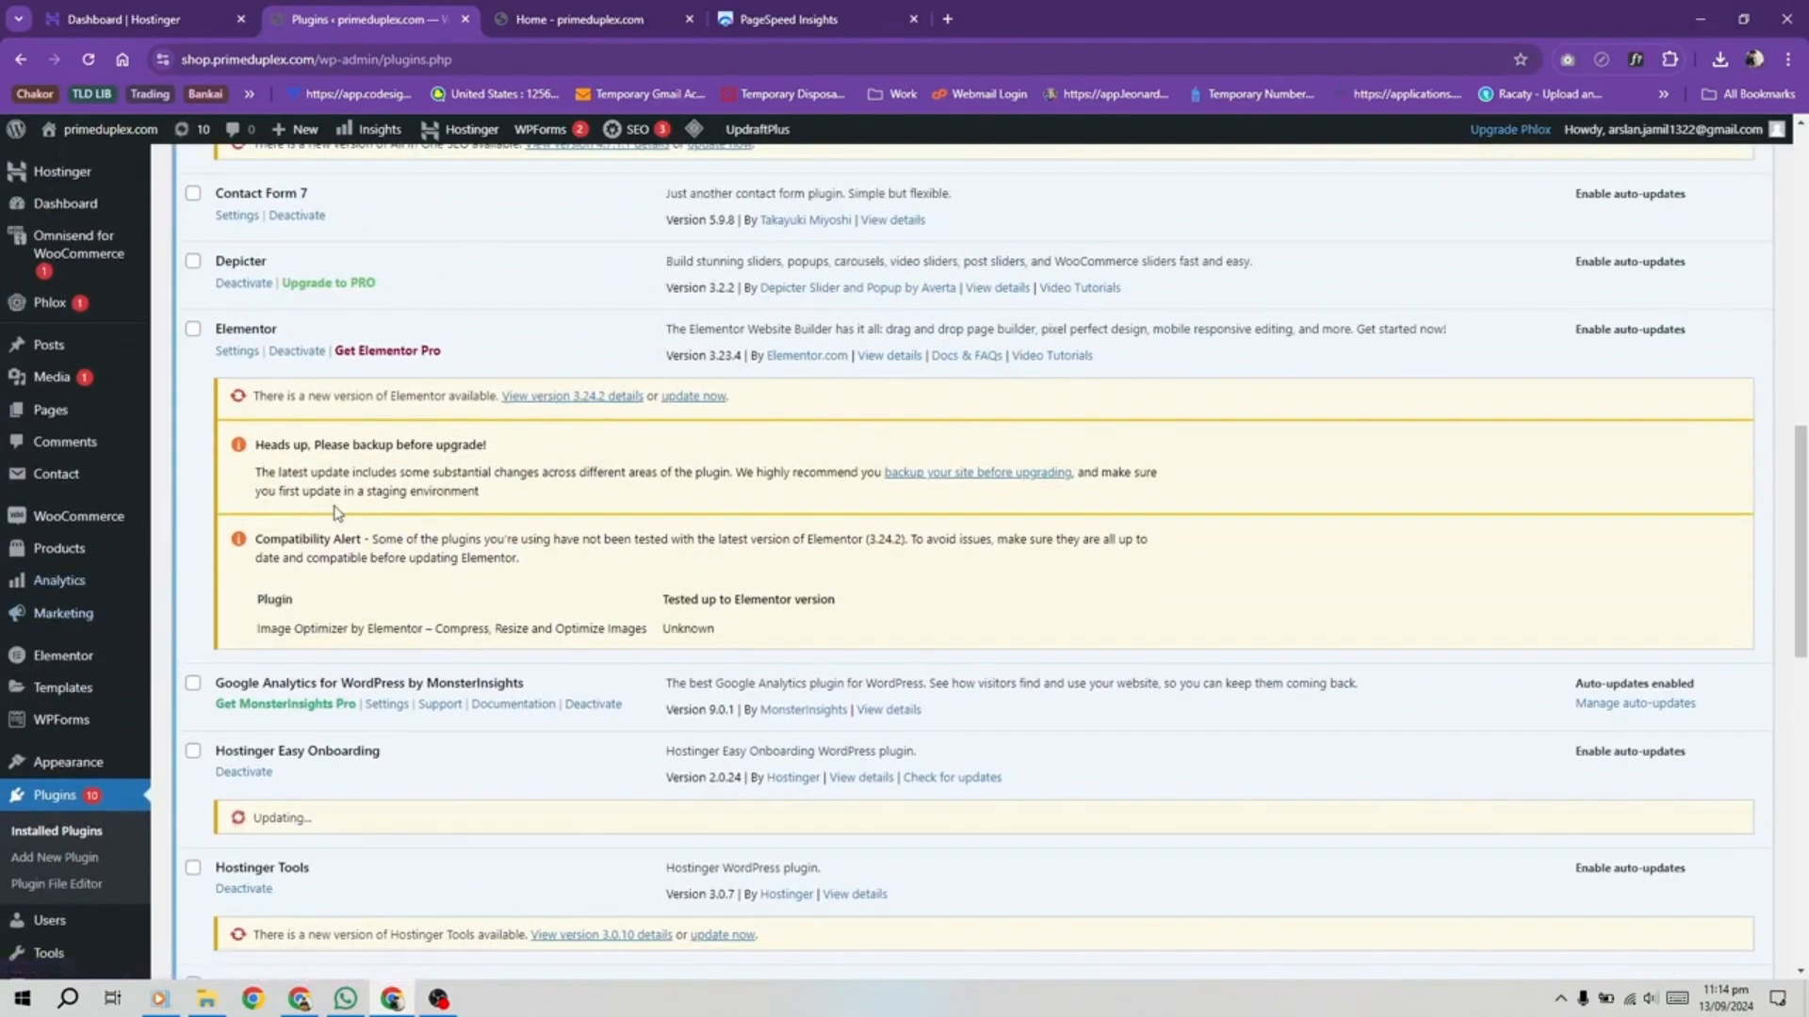
Step: Search the web for "nitropack wordpress" in a new browser tab
left_click(947, 19)
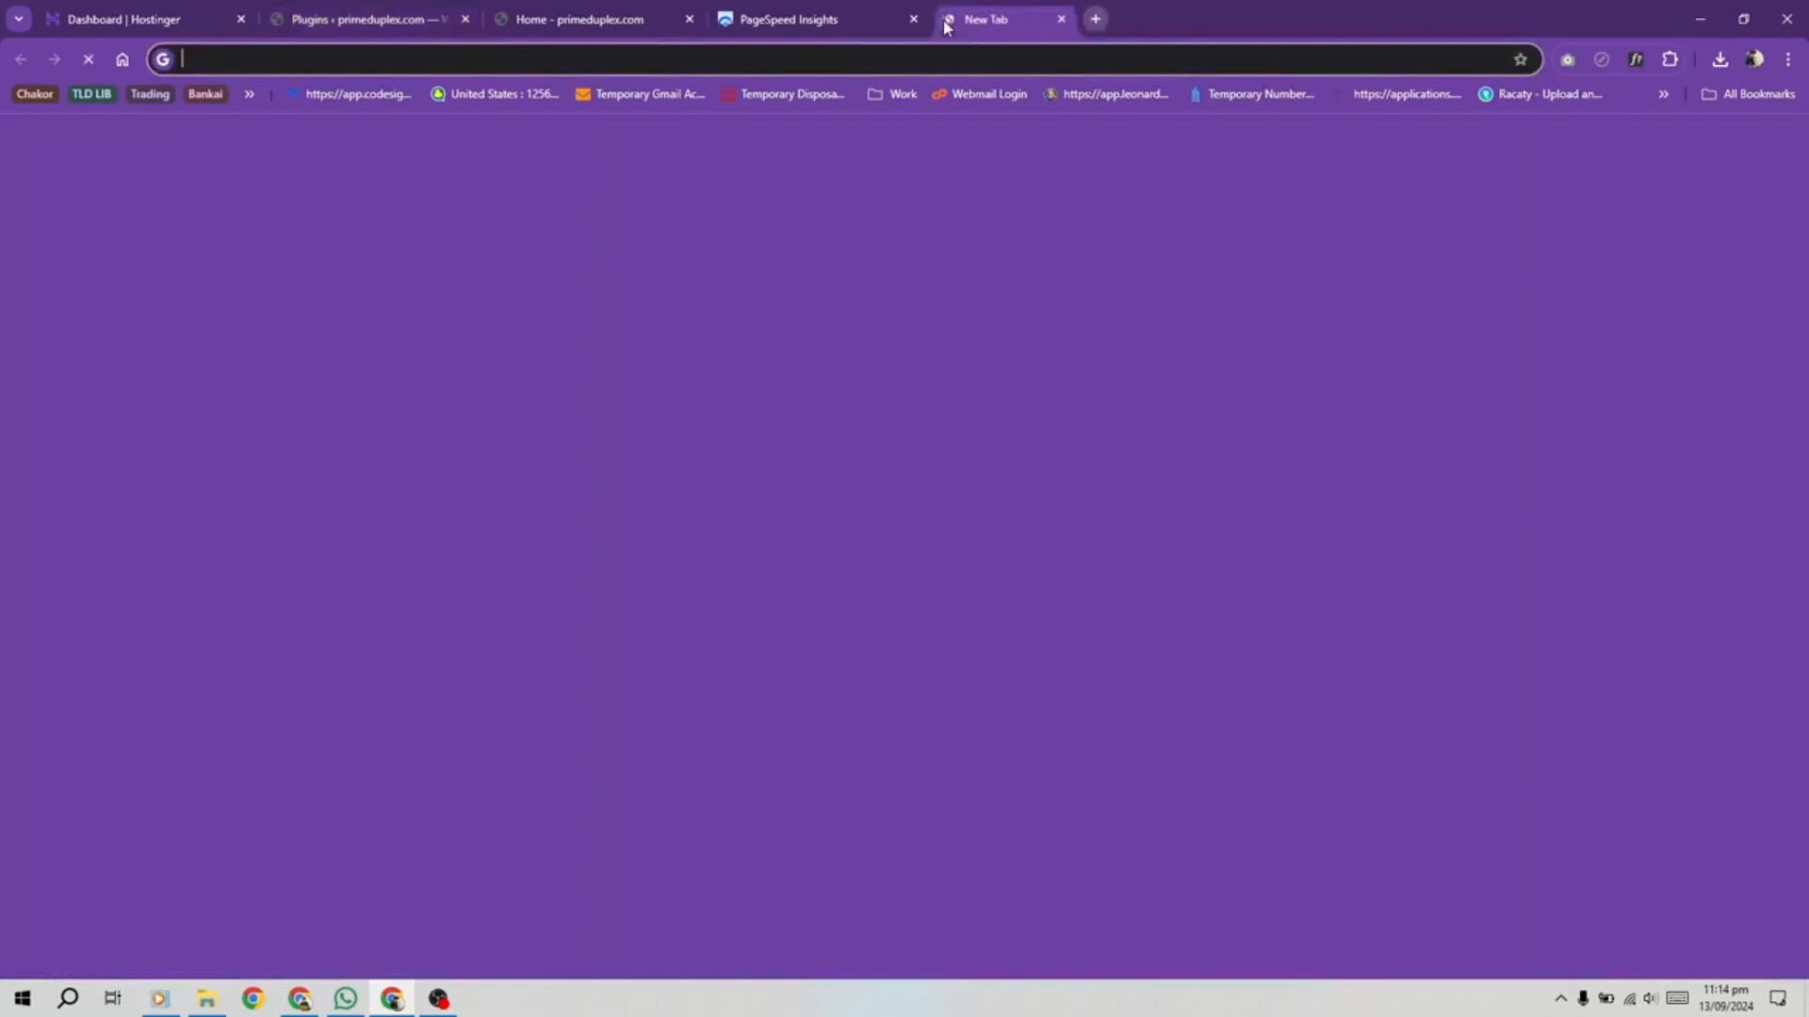
type("nitropacl")
key("BackSpace")
type("k")
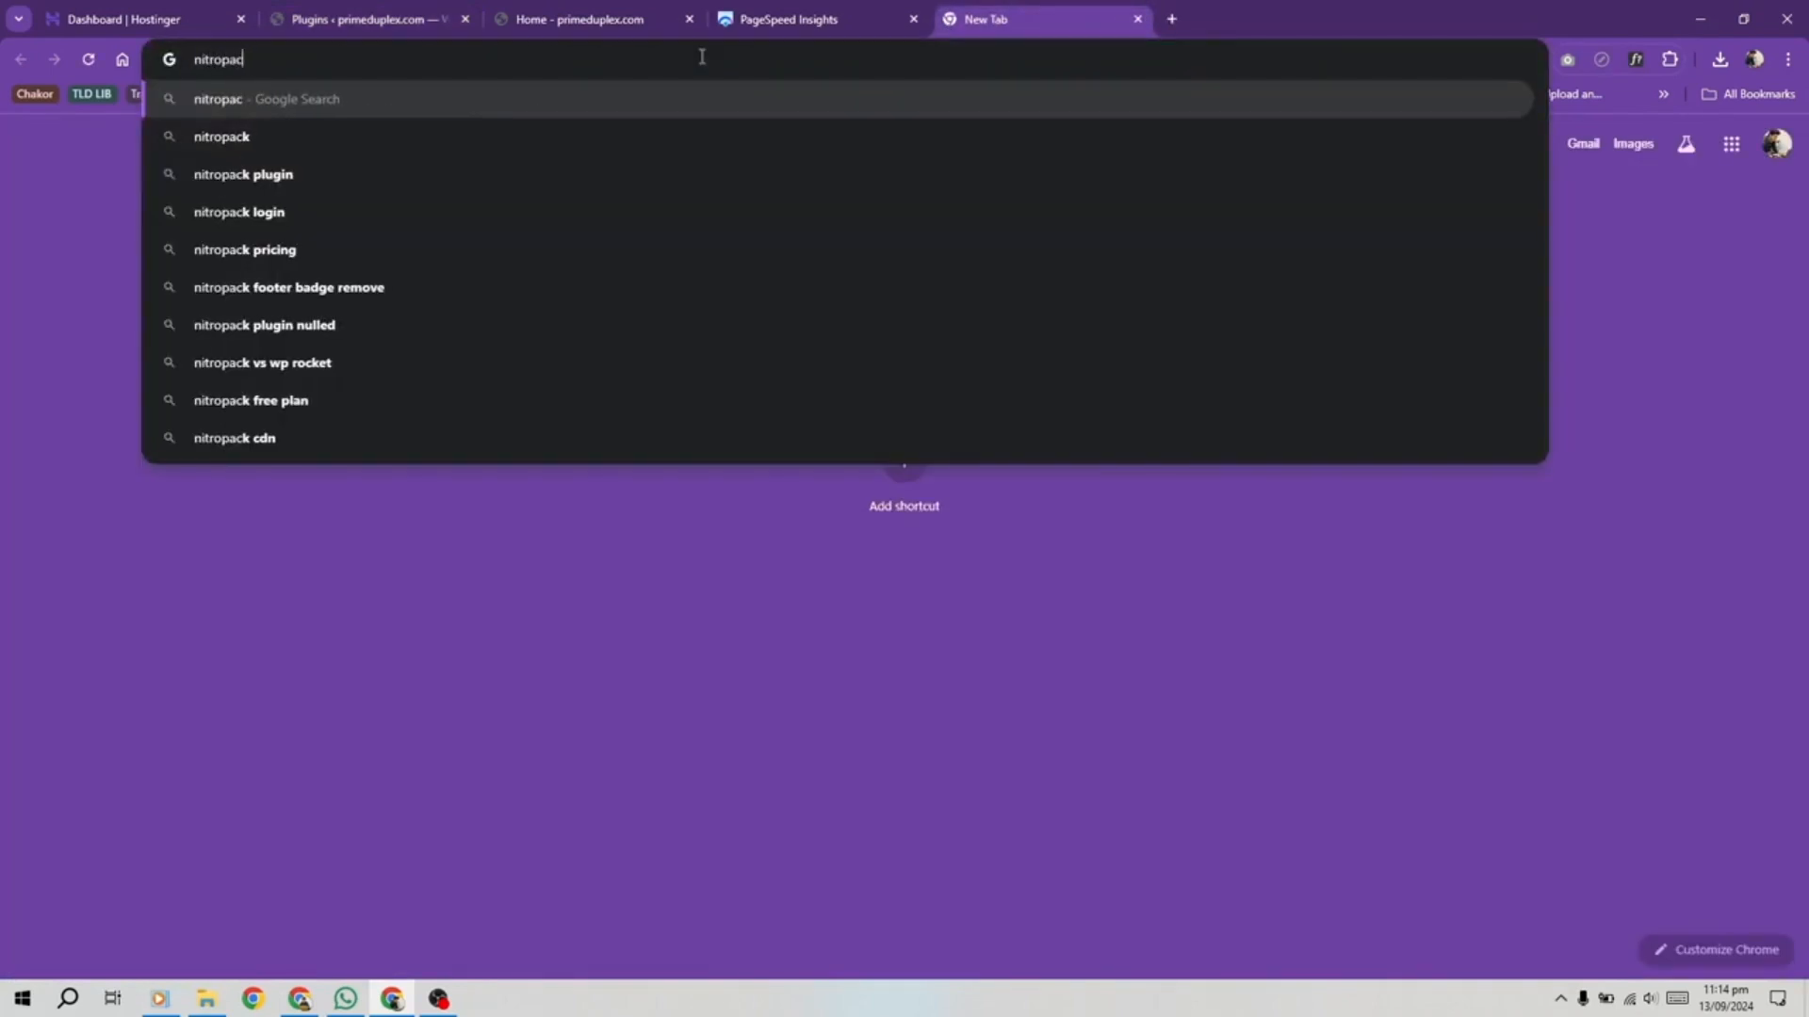
type(" wordpress")
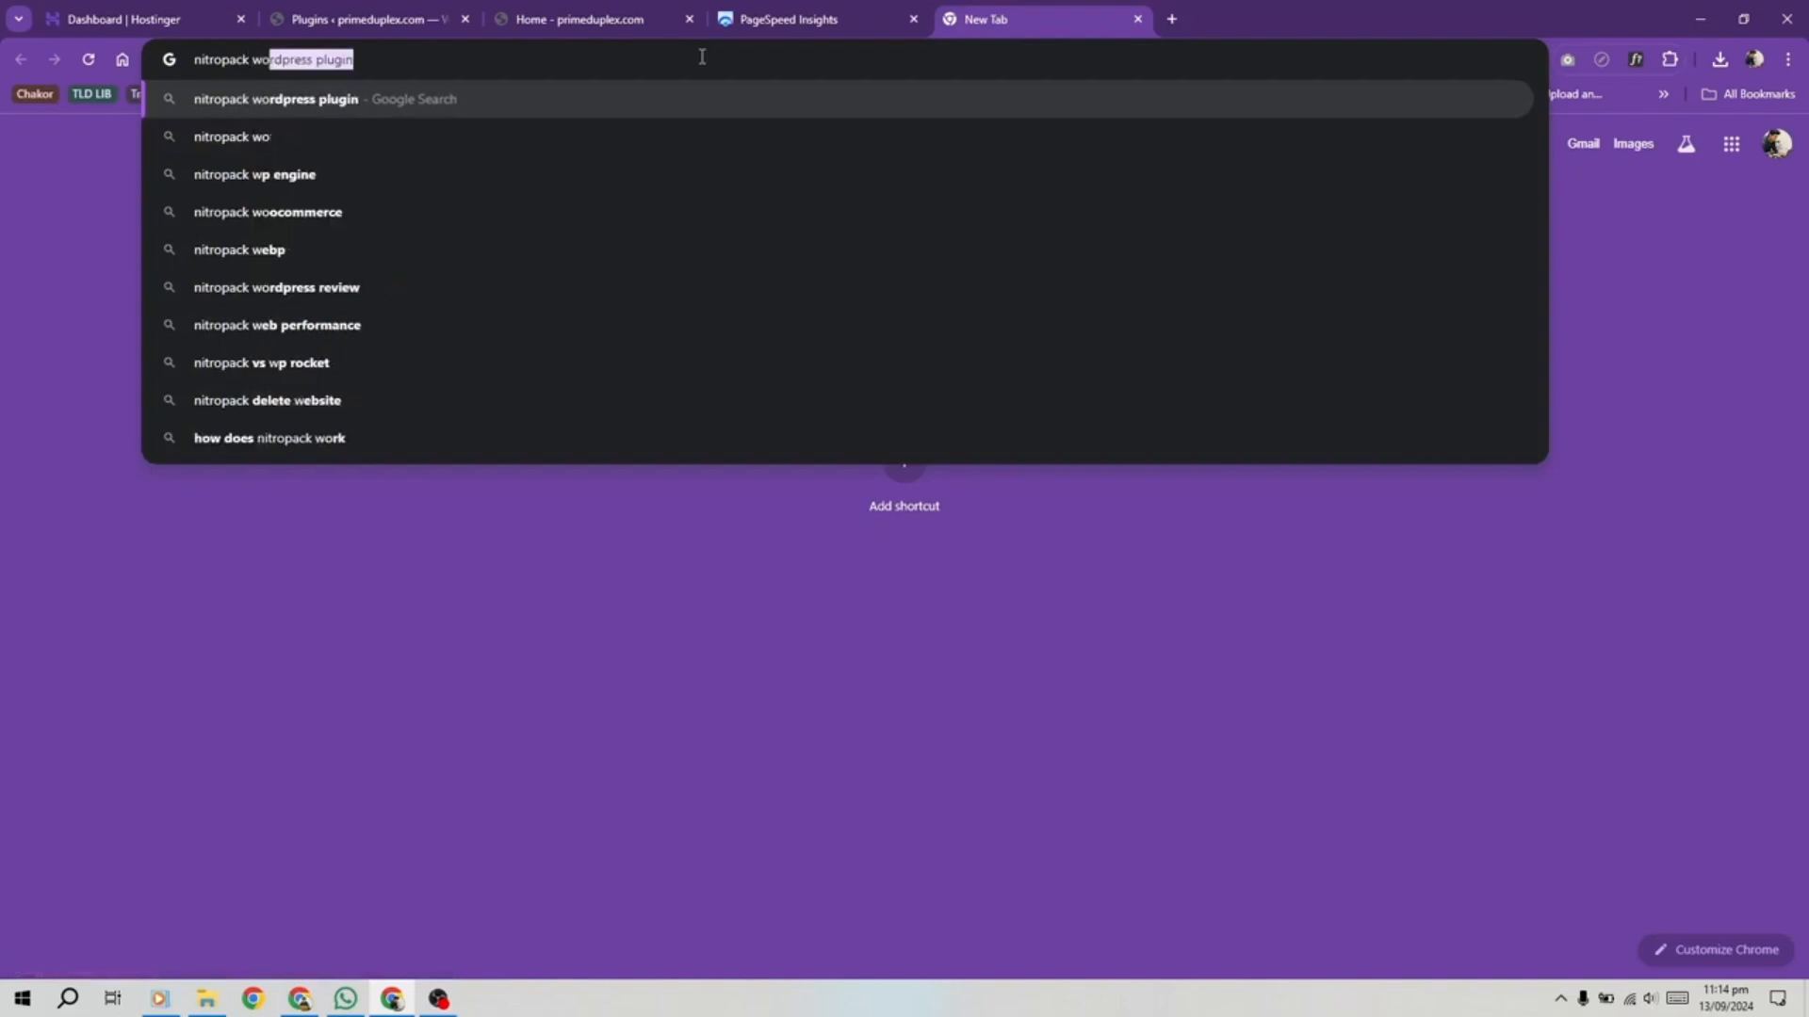
key("Return")
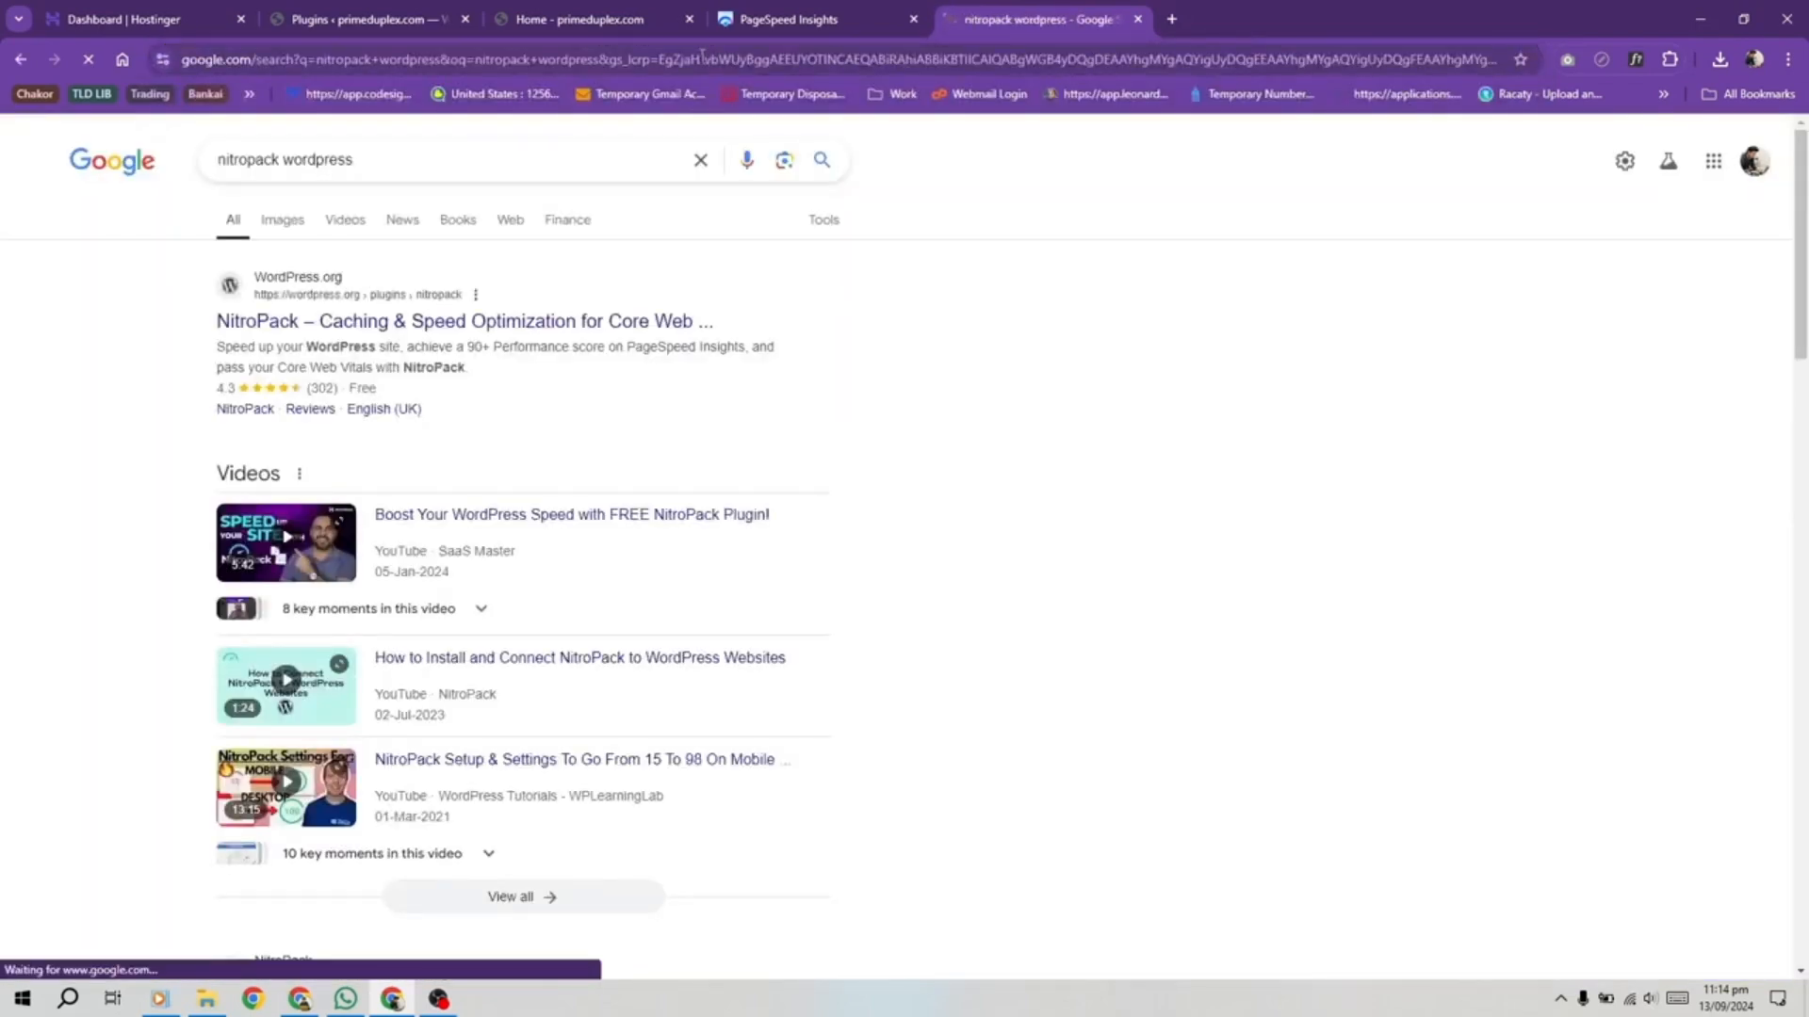
Step: Open the nitropack.io page "NitroPack for WordPress | All-In-One Speed Optimization" from the search results
scroll(593, 395, "down", 4)
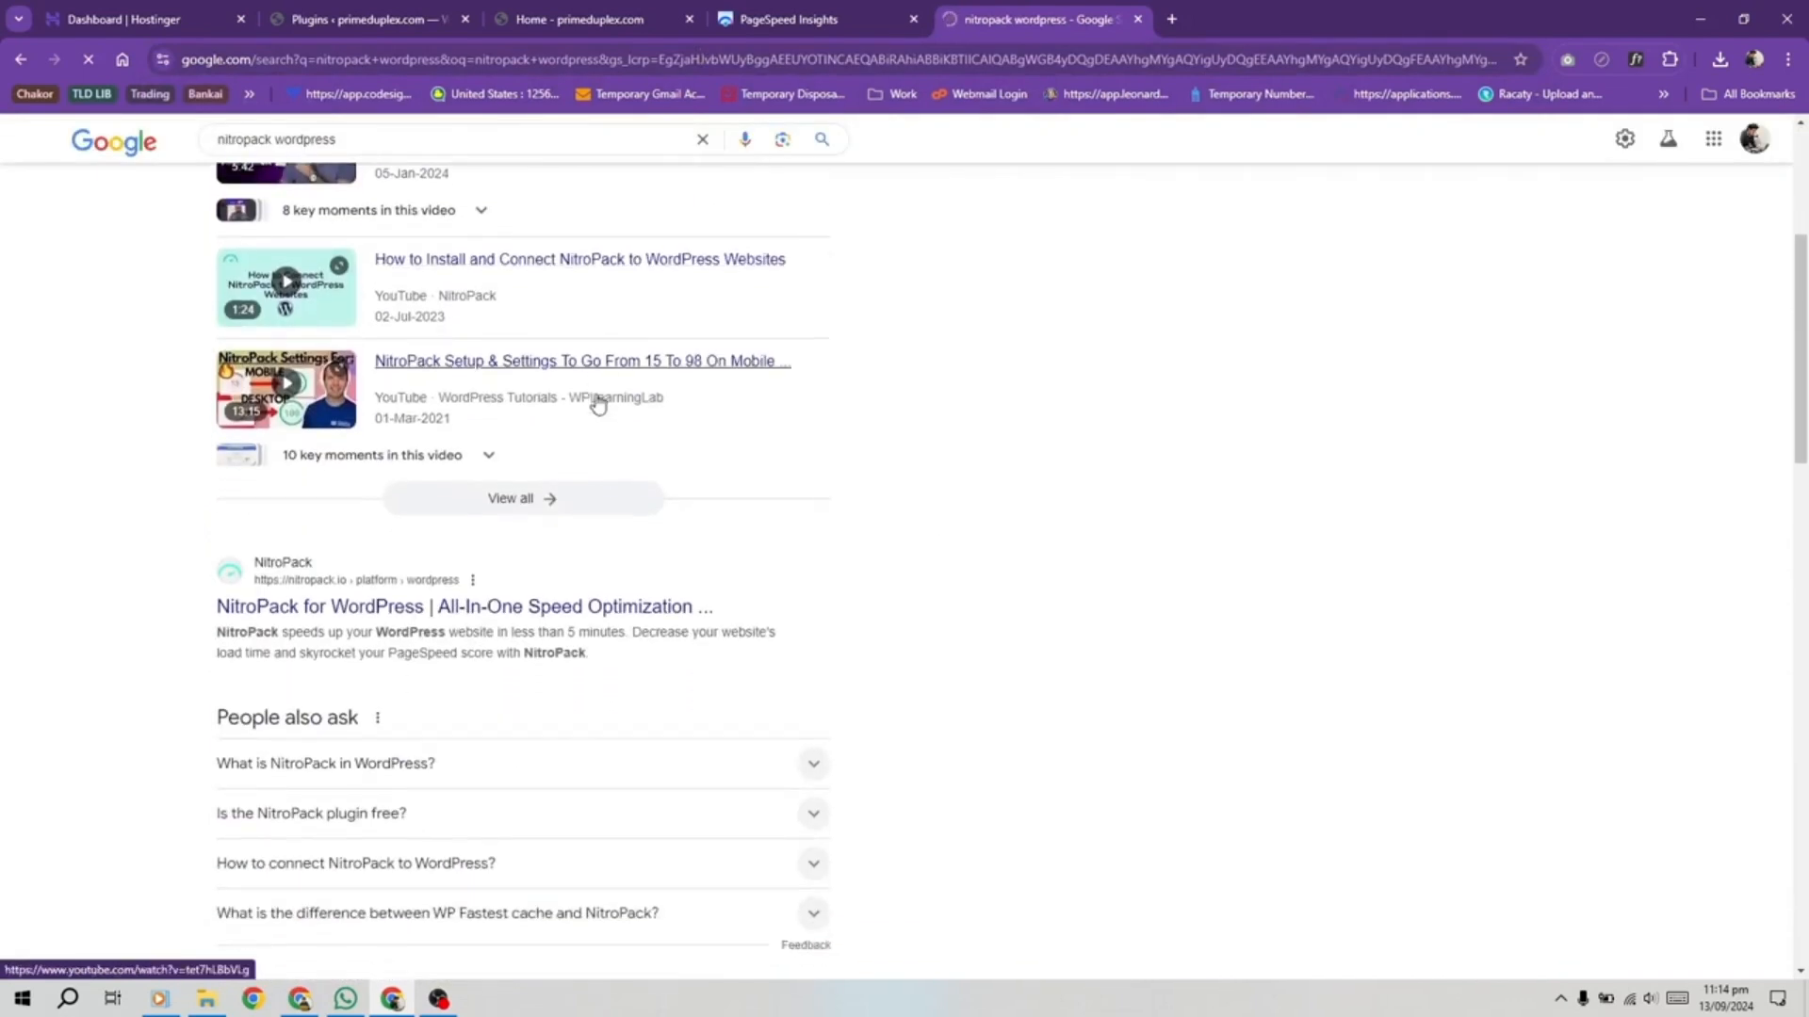
left_click_drag(178, 606, 753, 618)
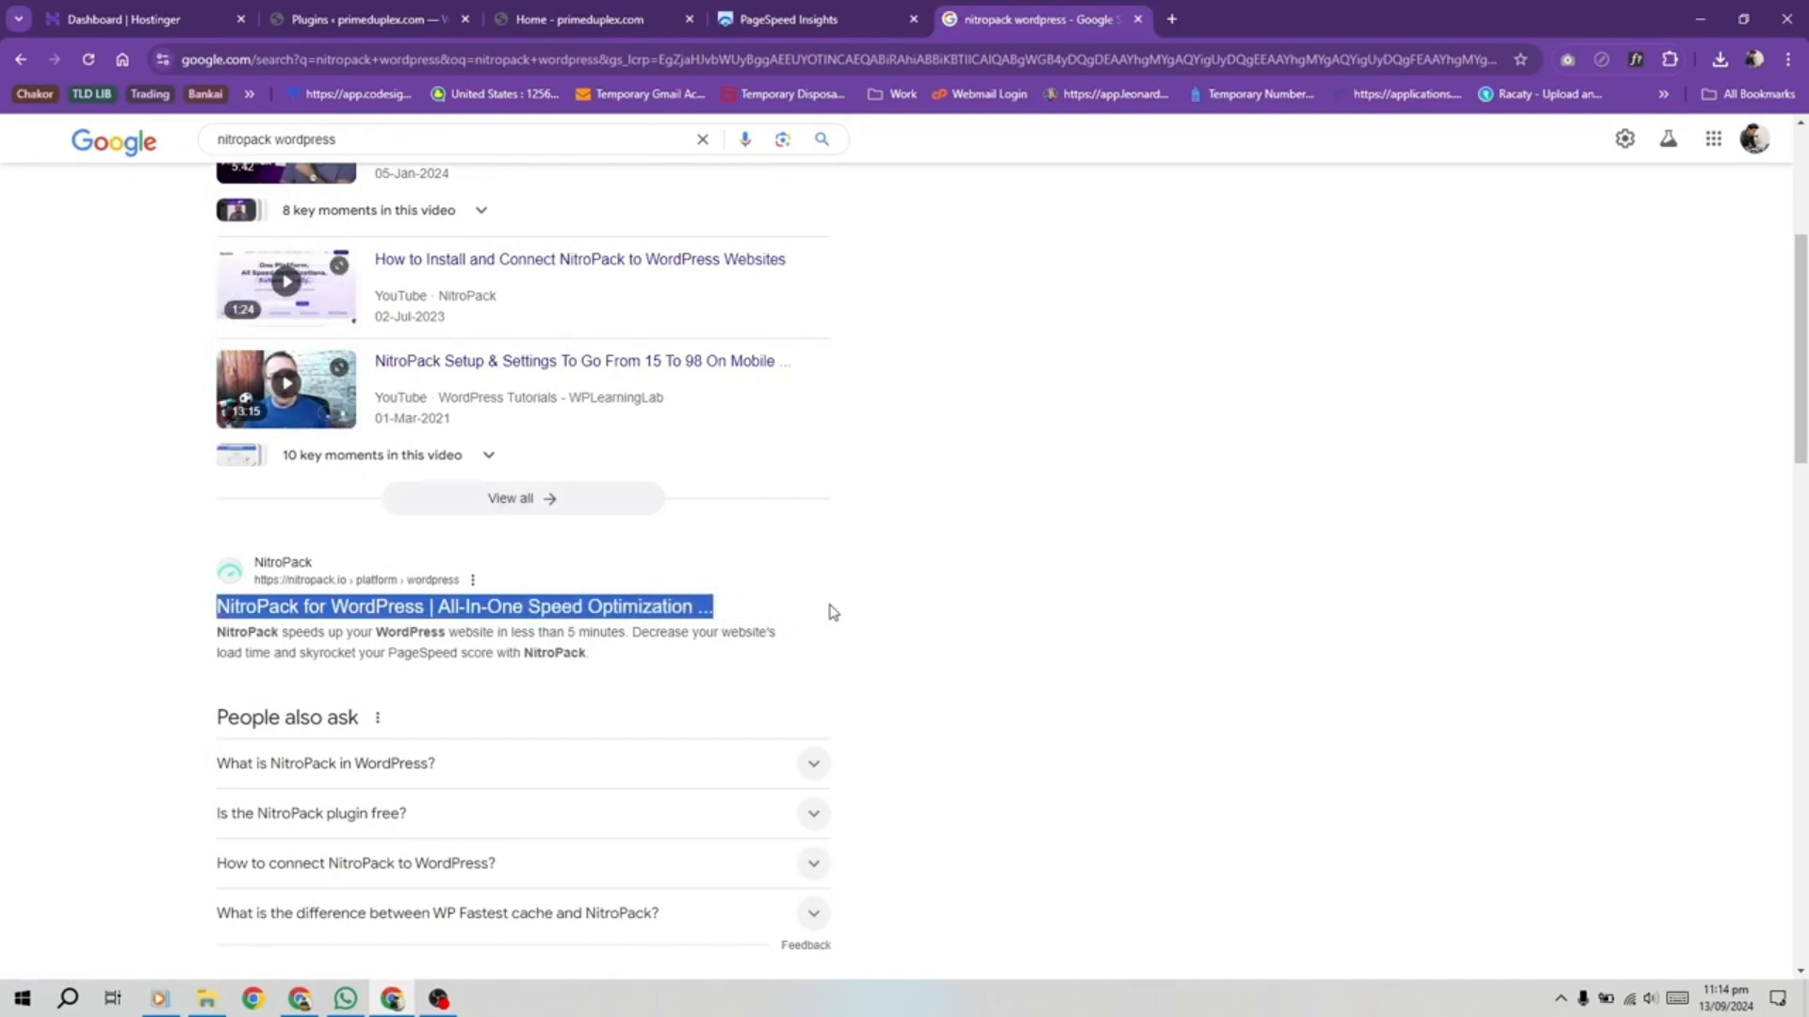
scroll(833, 612, "down", 1)
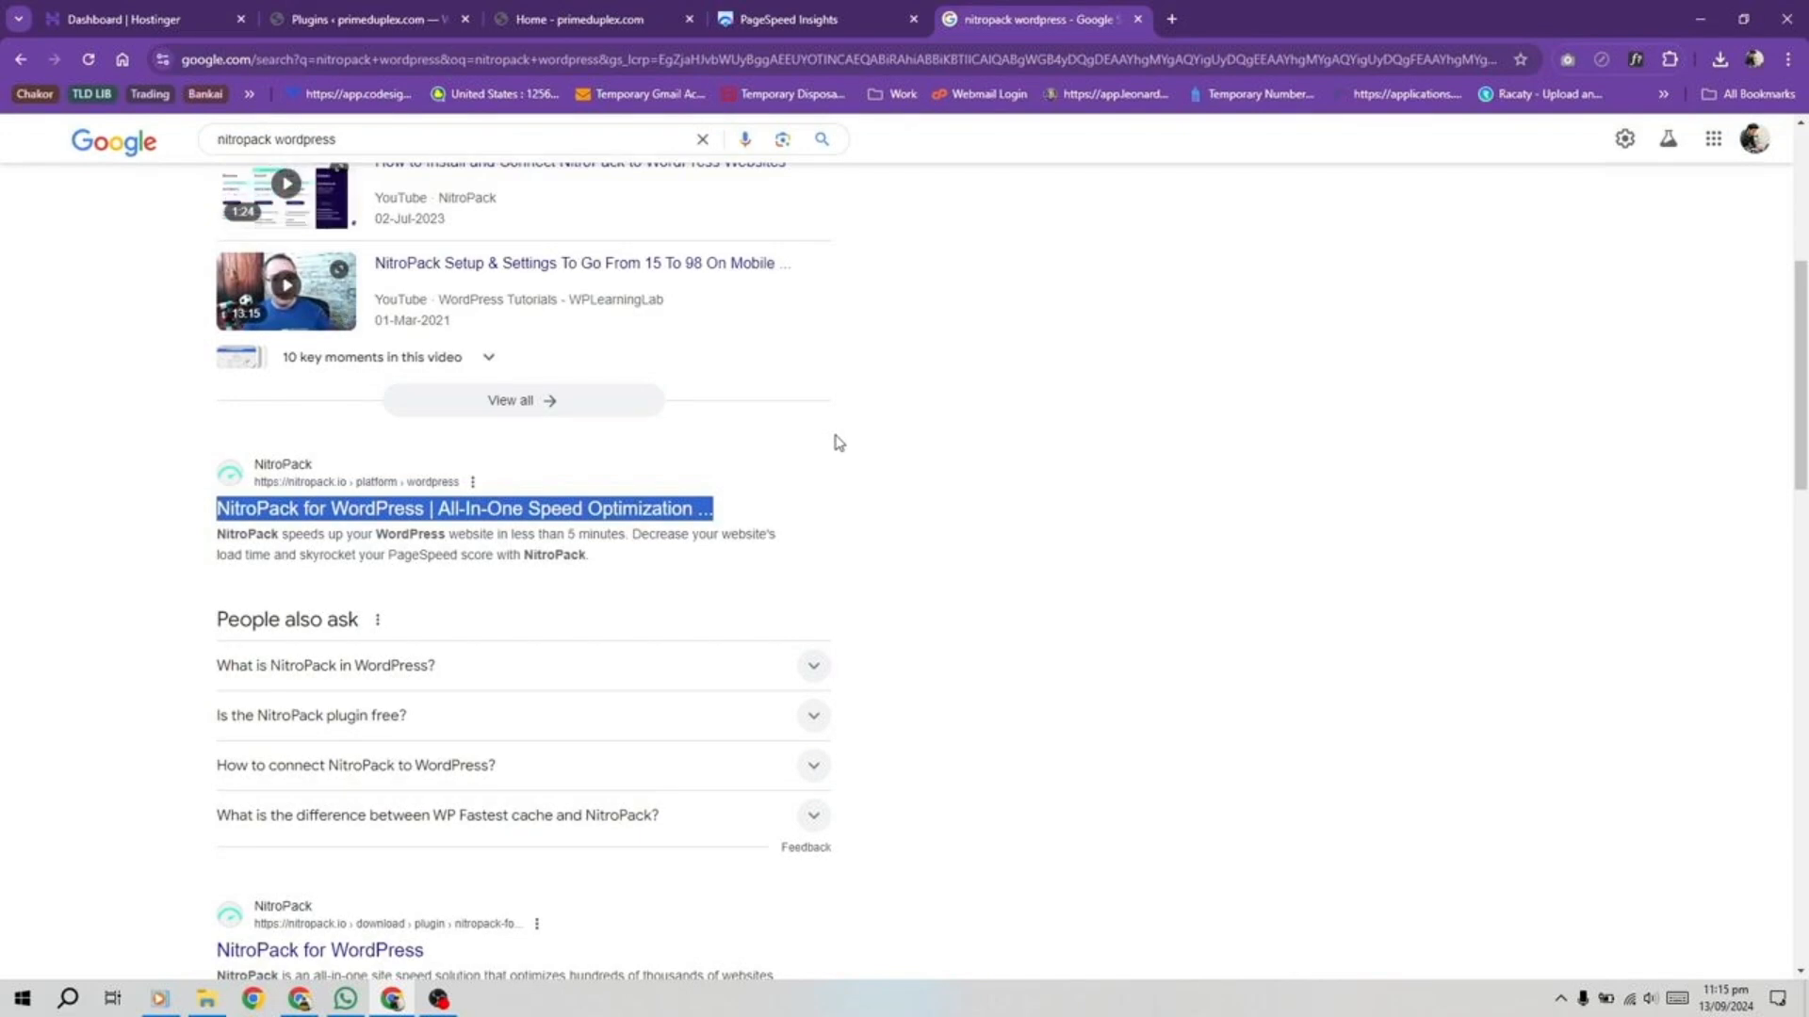
left_click(509, 513)
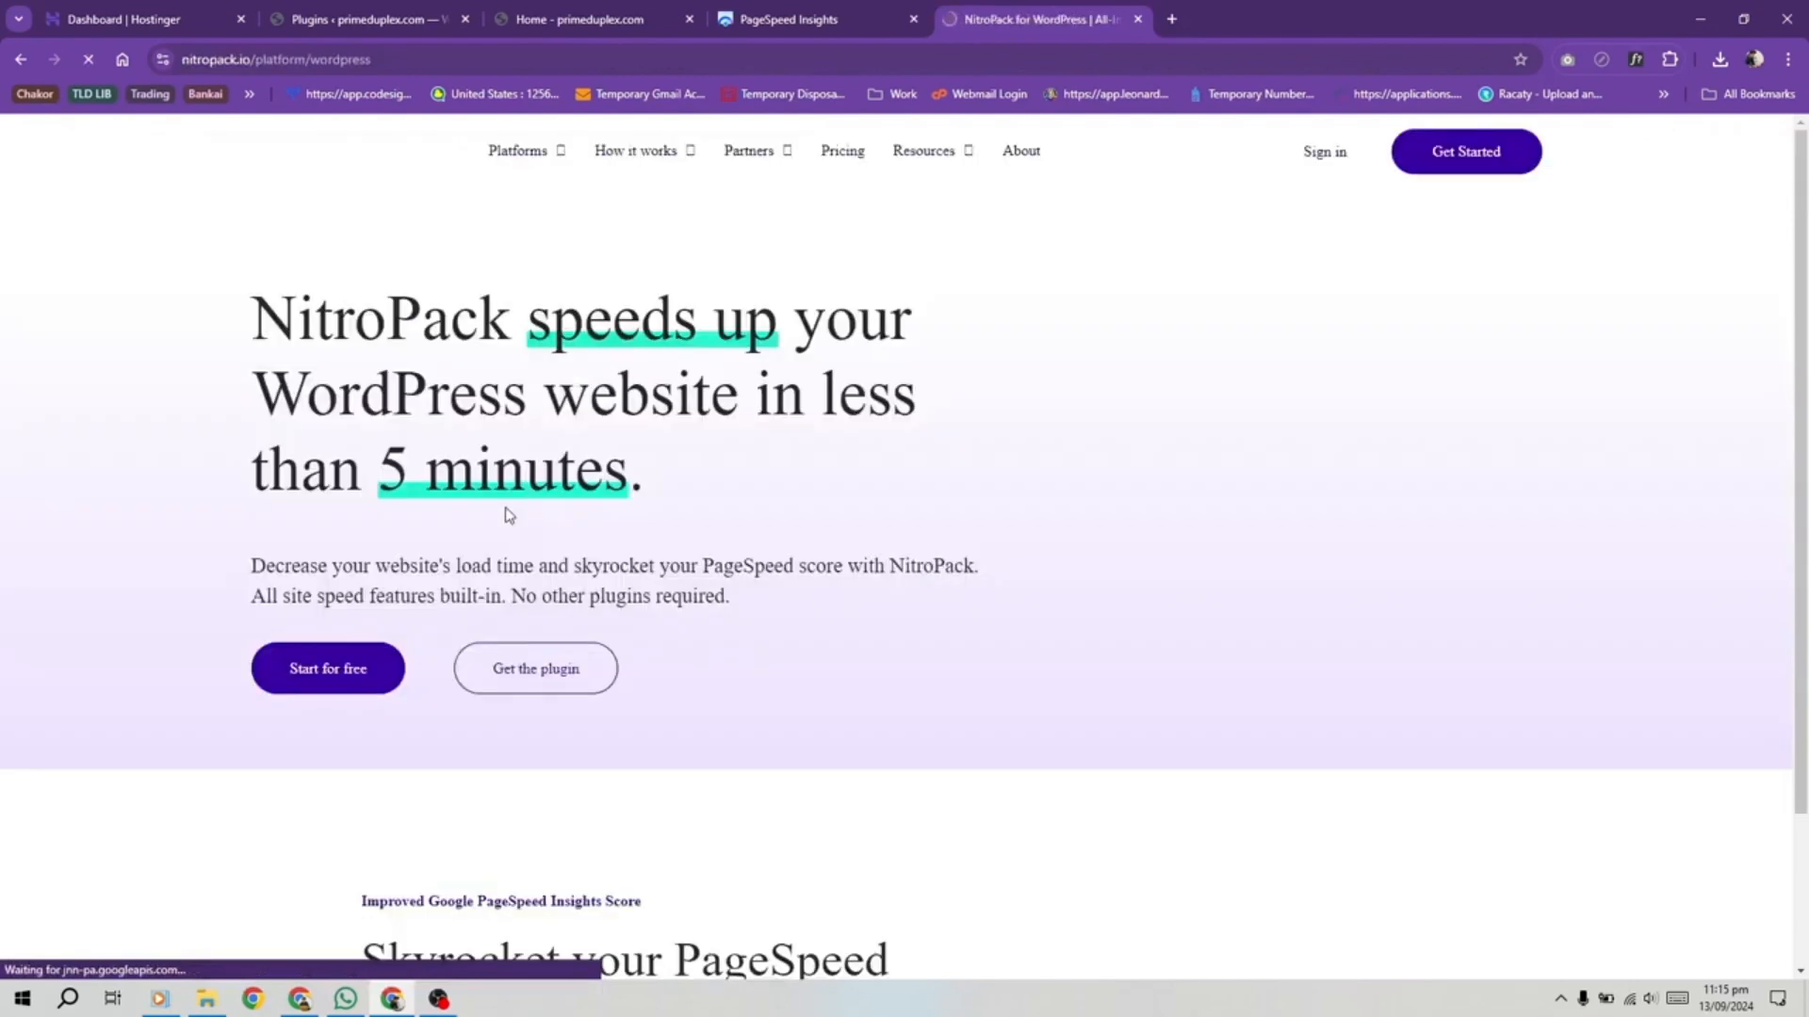
Step: Go through the NitroPack pricing plans and start the account sign-up
left_click(1460, 160)
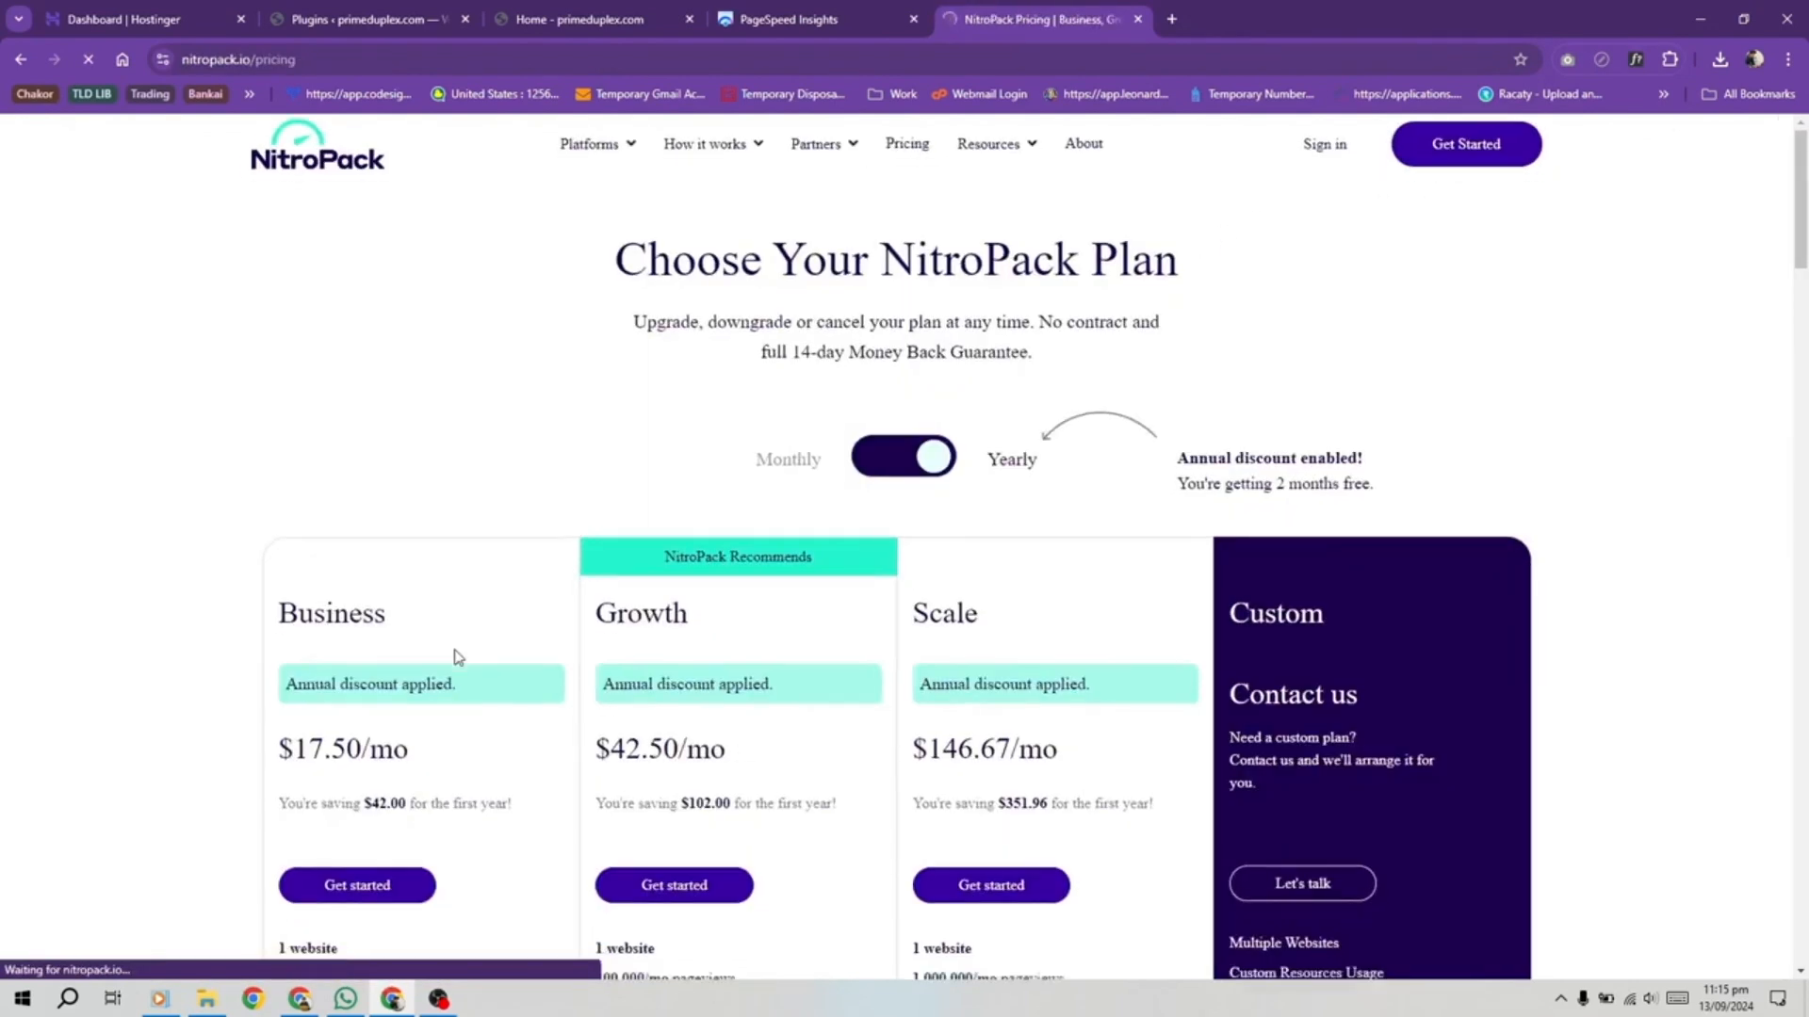
scroll(454, 656, "down", 3)
left_click(302, 941)
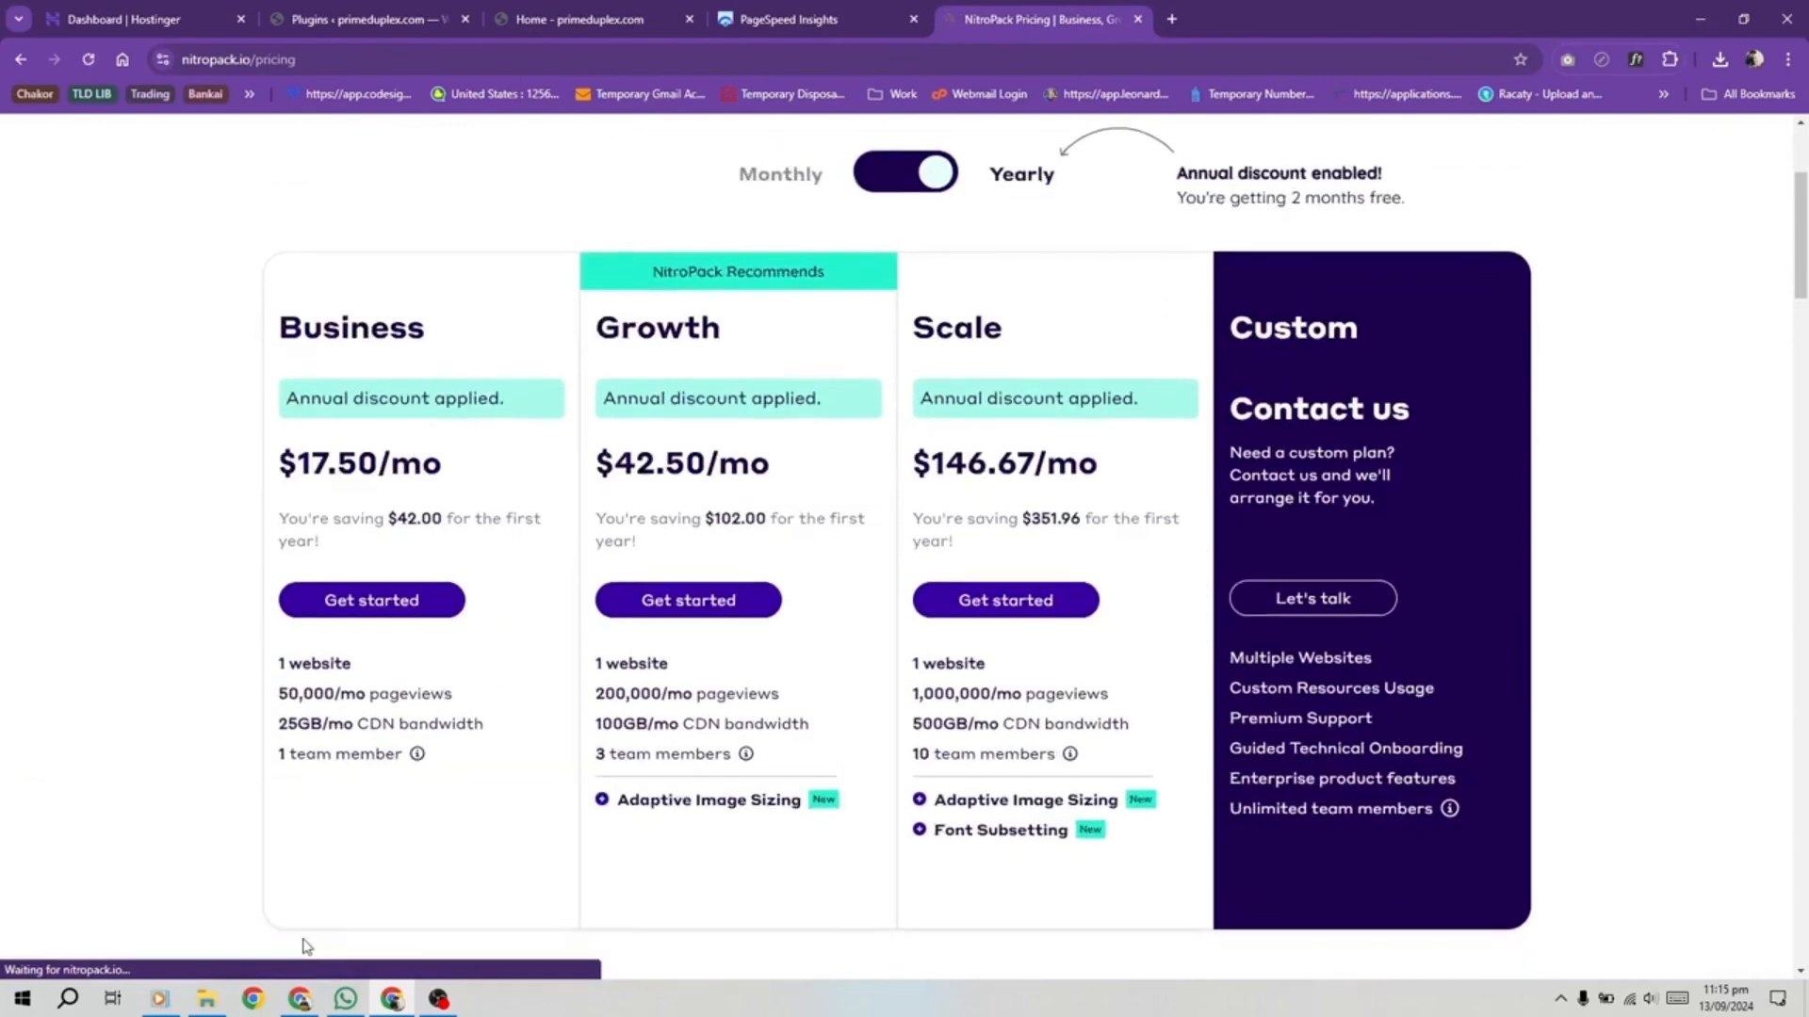
scroll(303, 945, "down", 3)
scroll(303, 945, "down", 2)
left_click(985, 500)
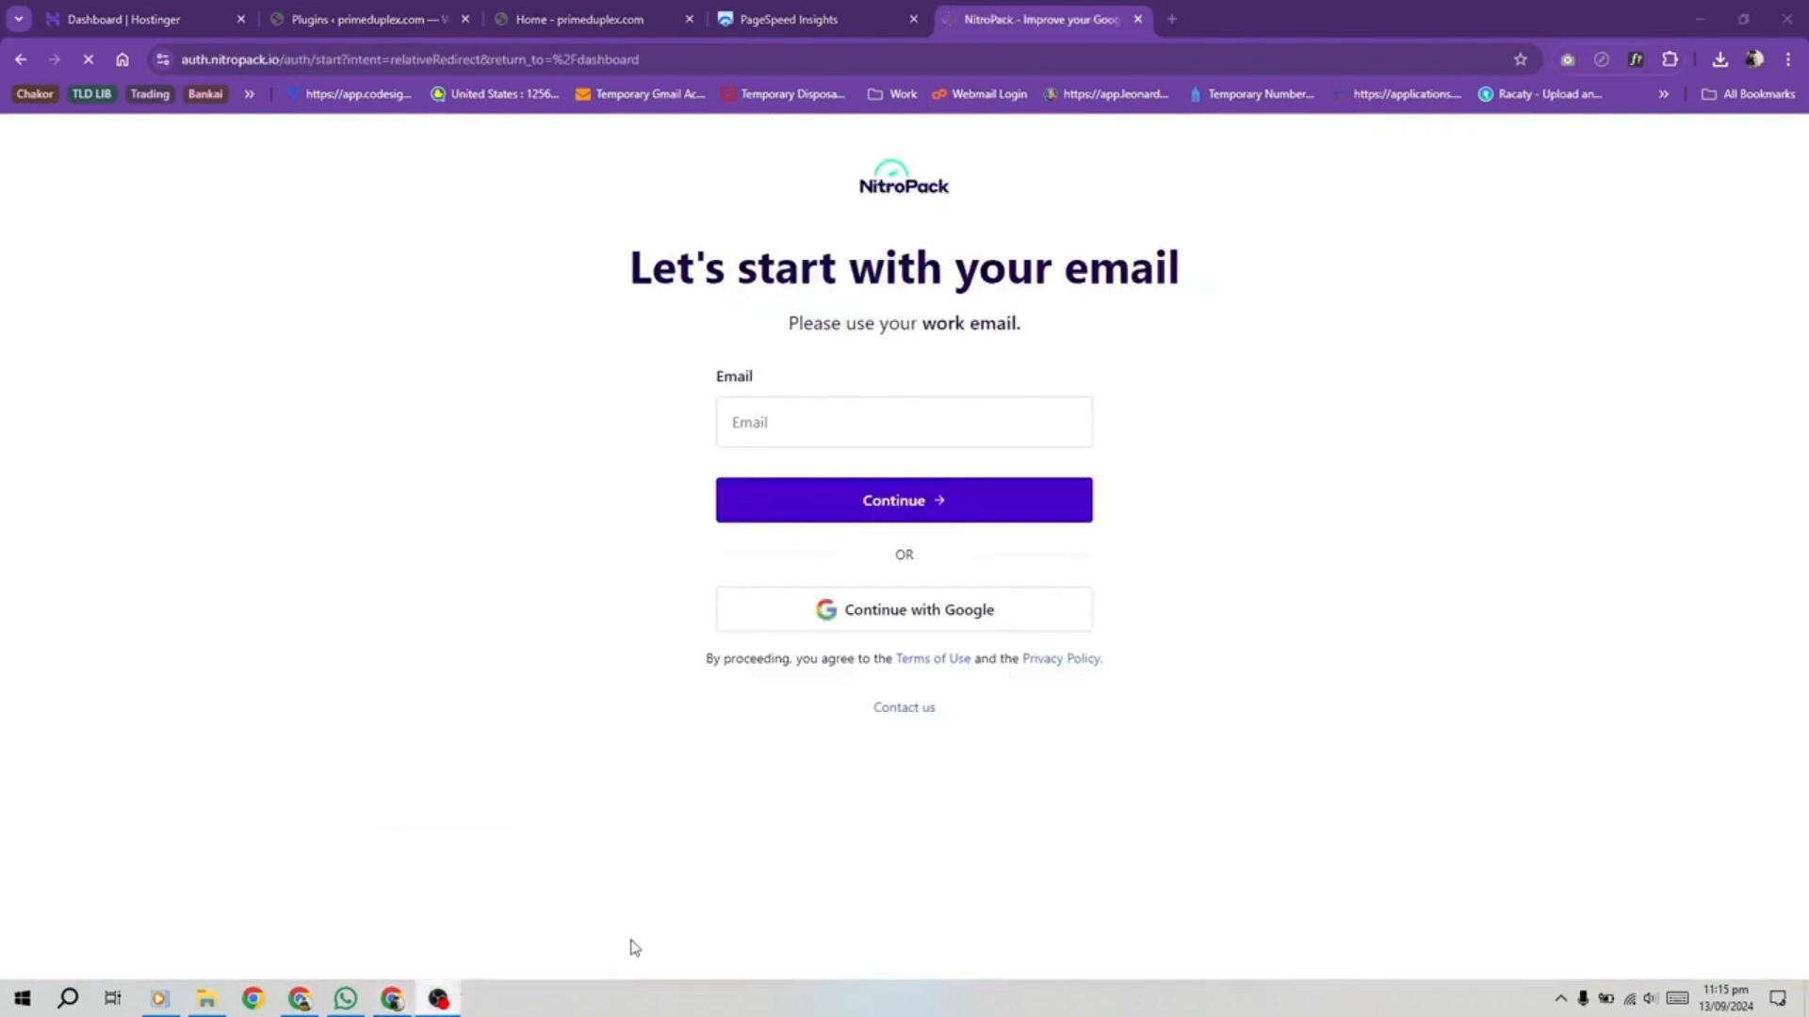
Step: Sign up to NitroPack with the existing Google account and approve the sign-in
left_click(924, 608)
left_click(813, 450)
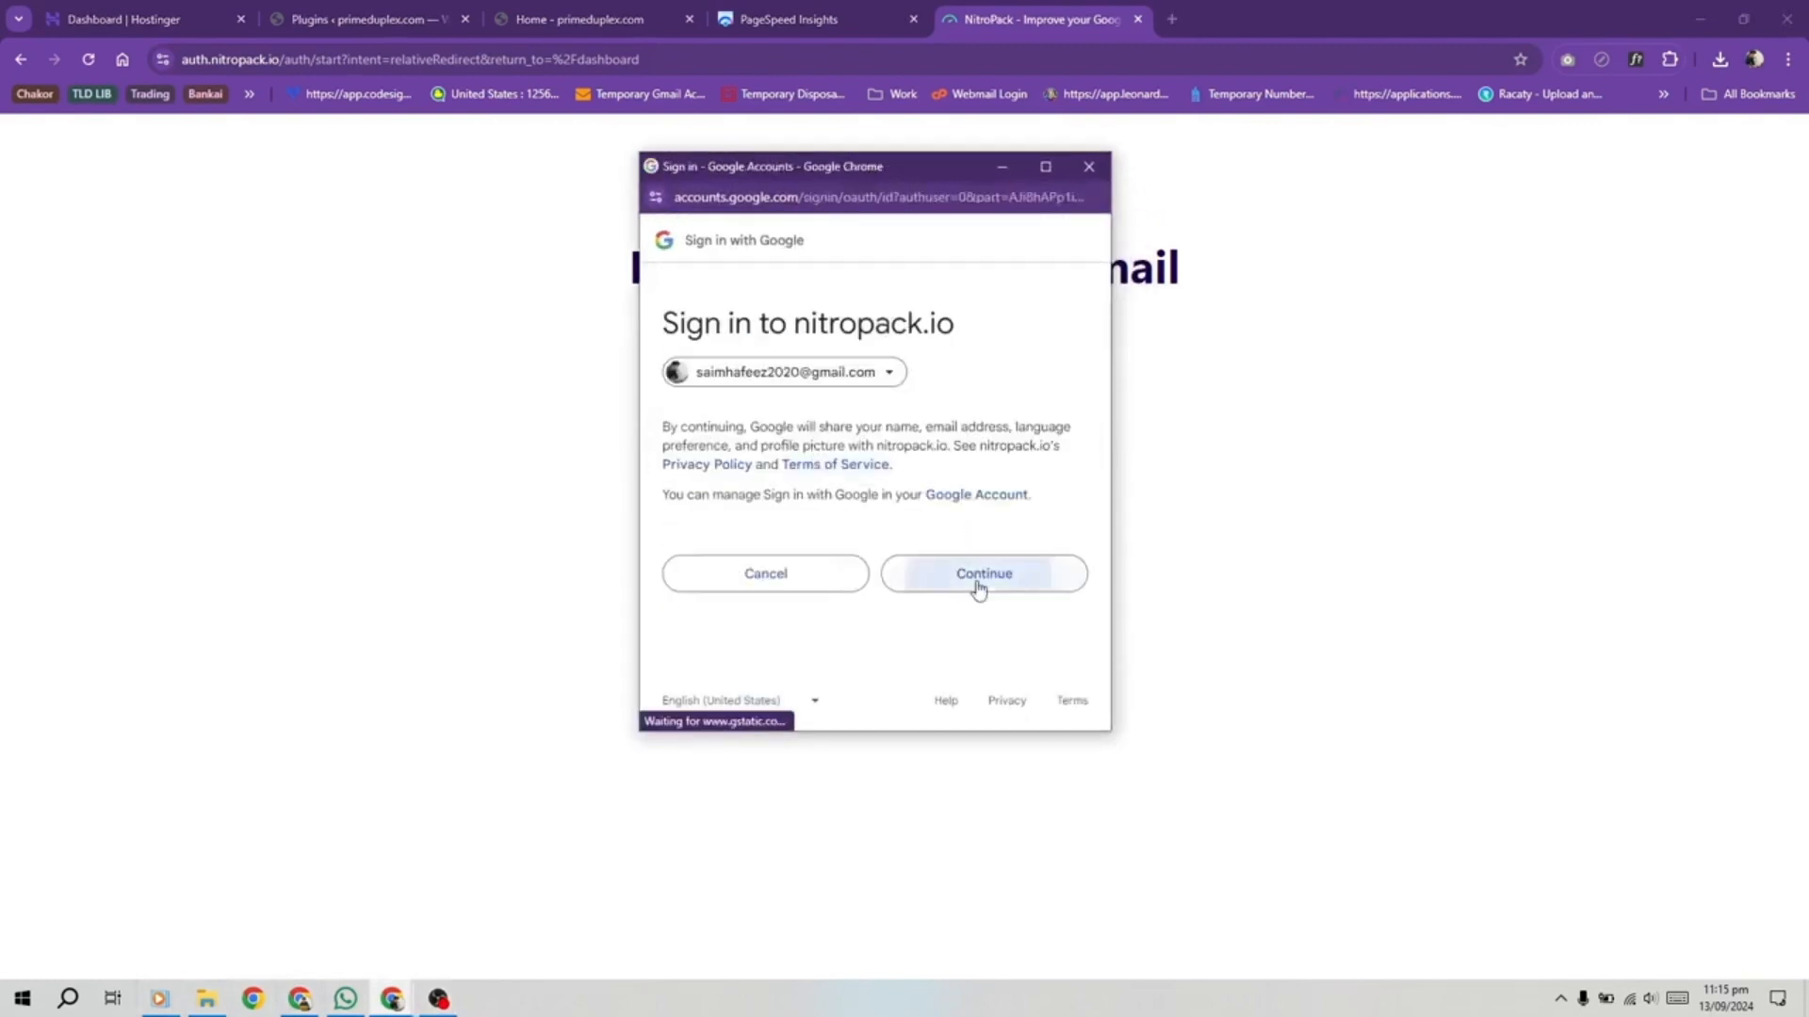
left_click(976, 586)
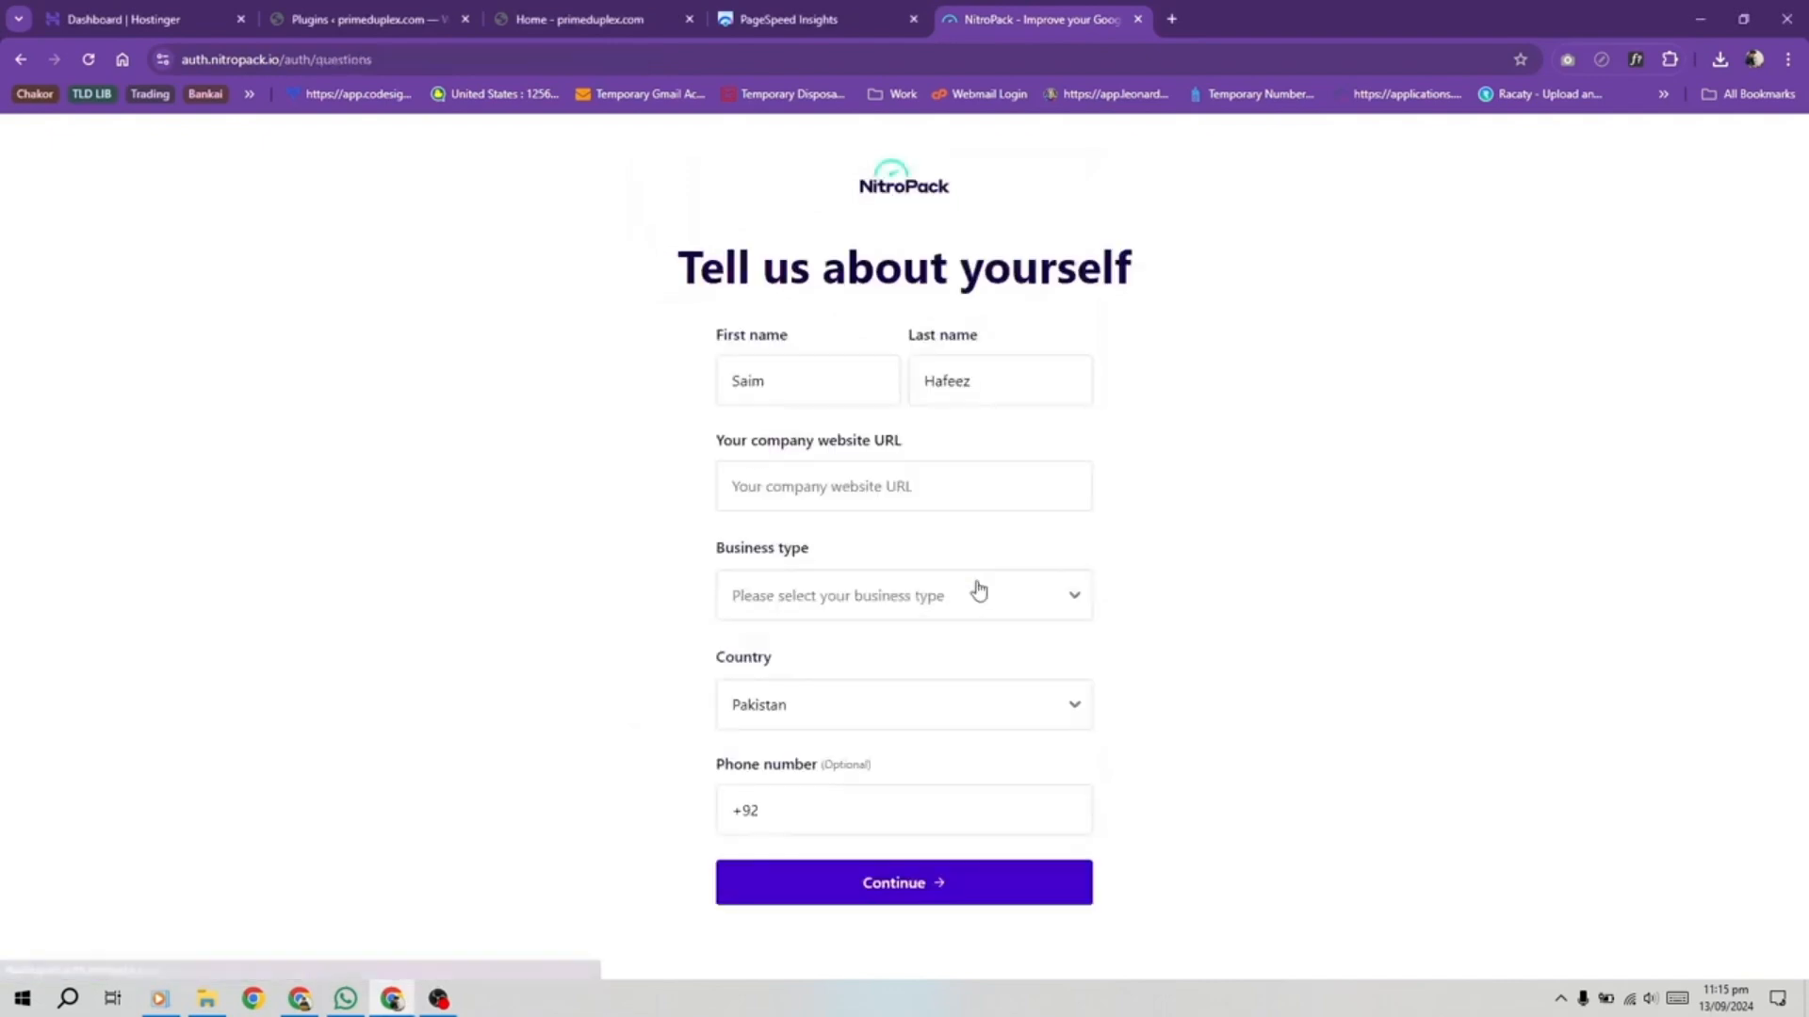
left_click(867, 490)
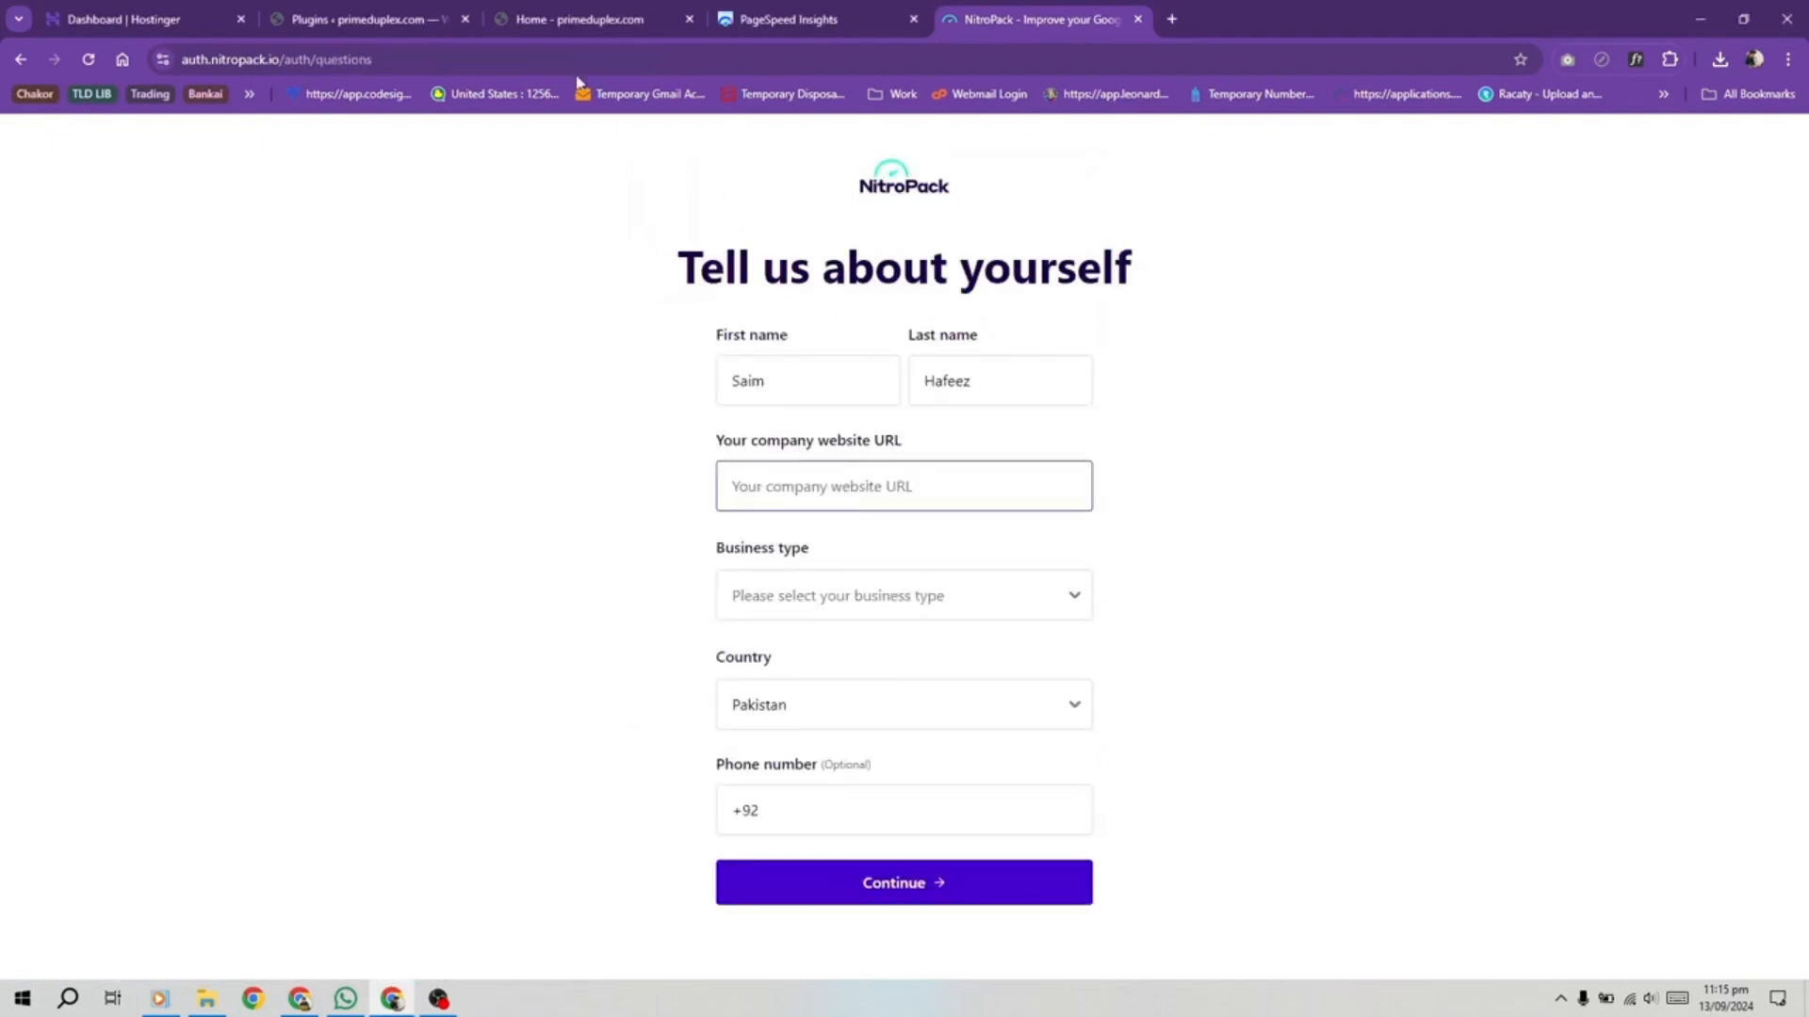
left_click(594, 18)
left_click(473, 52)
key("ctrl+c")
left_click(989, 15)
key("ctrl+v")
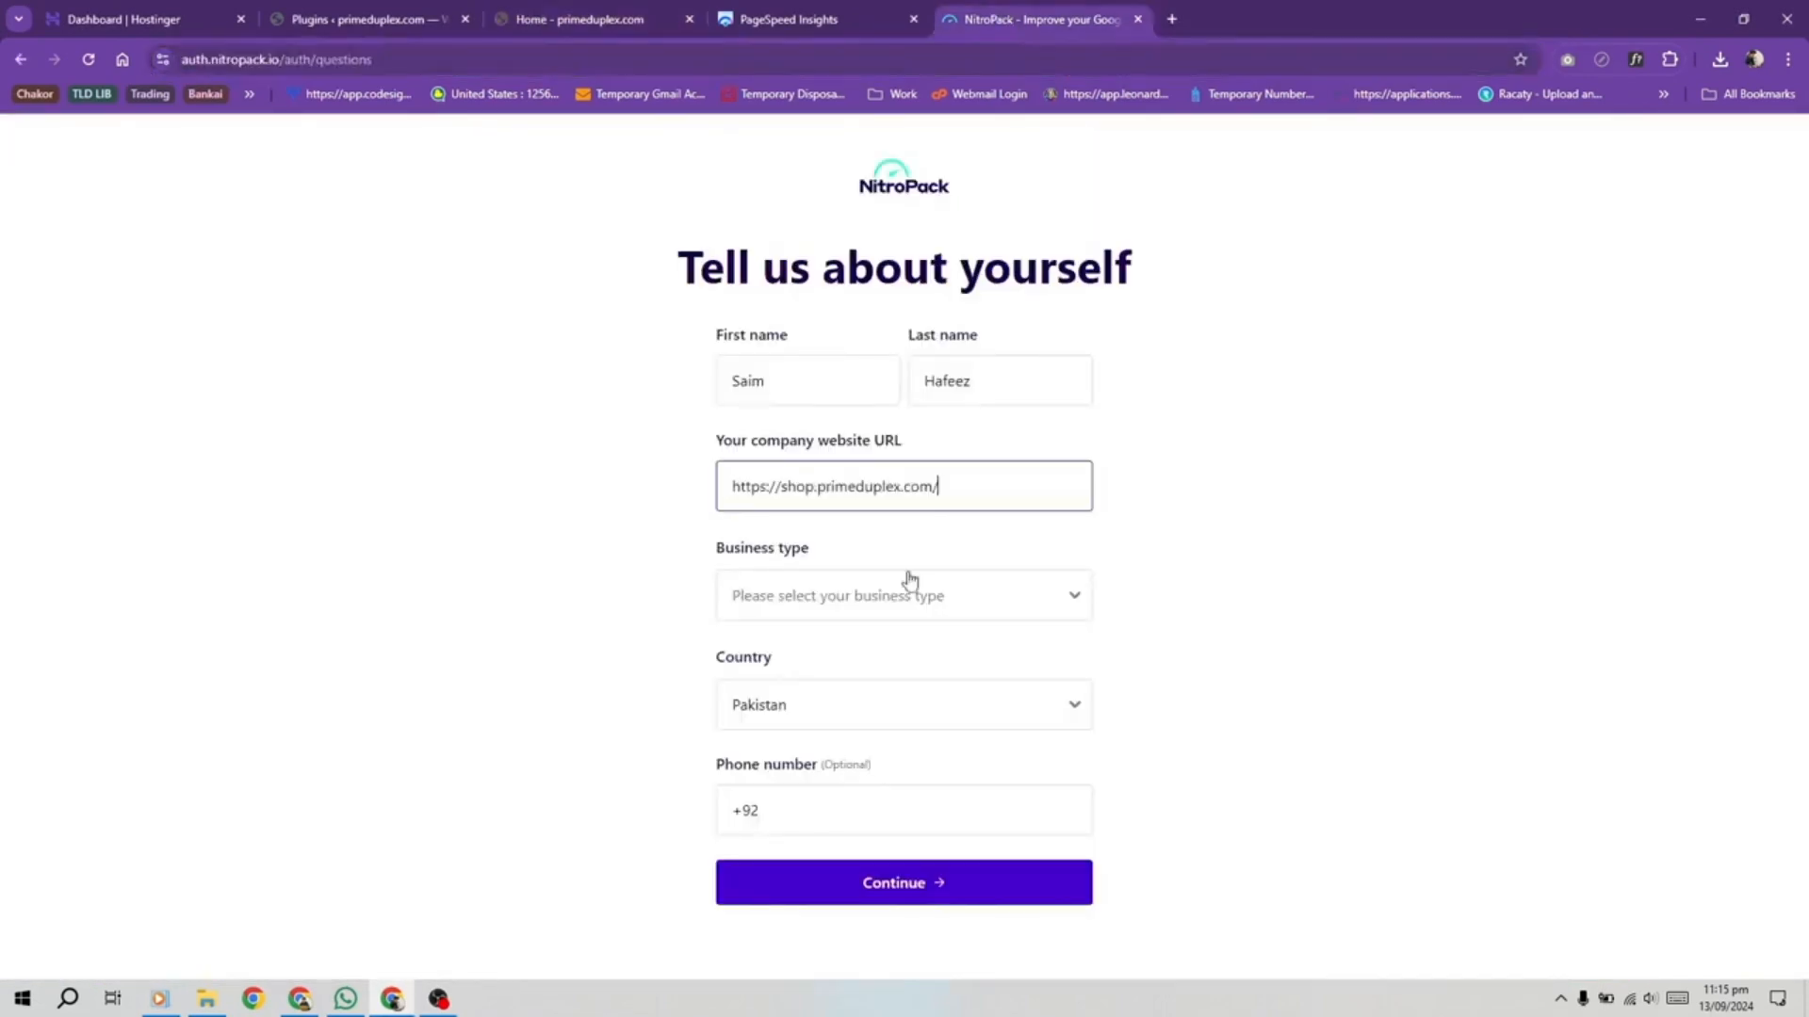
Step: Set the business type to E-commerce and submit the sign-up form without adding a phone number
left_click(962, 610)
left_click(830, 691)
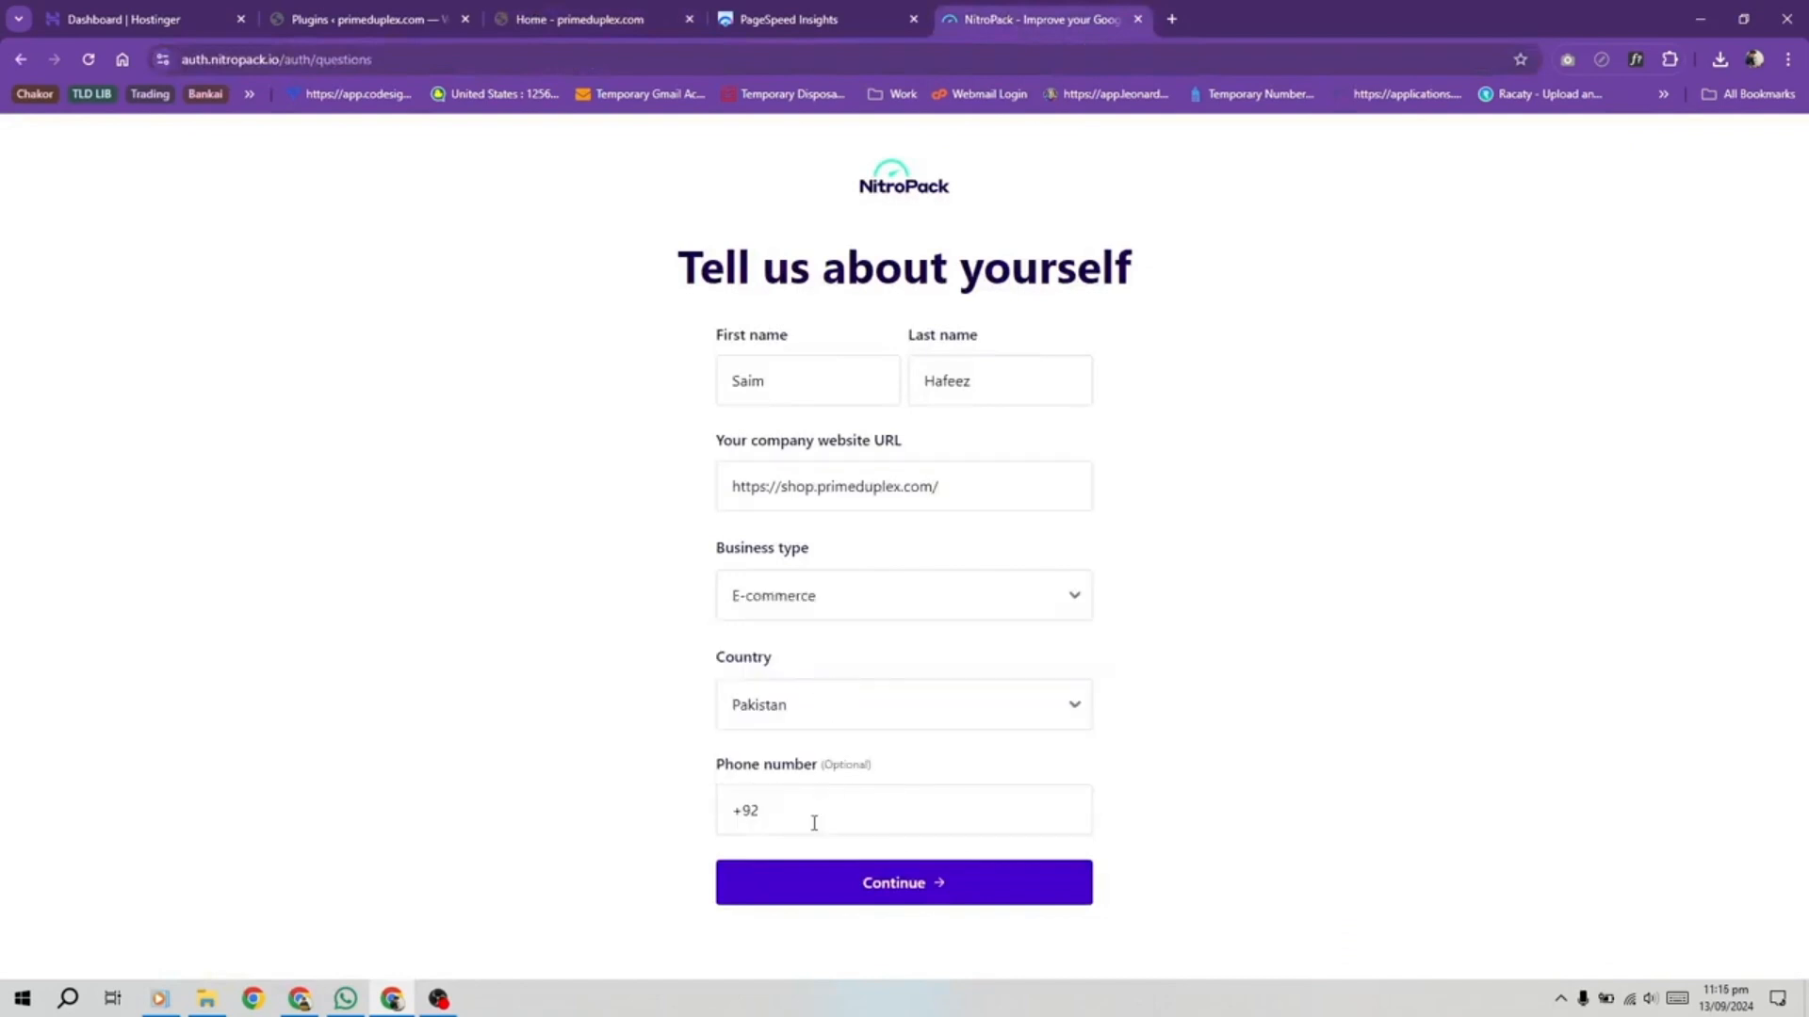
left_click(912, 881)
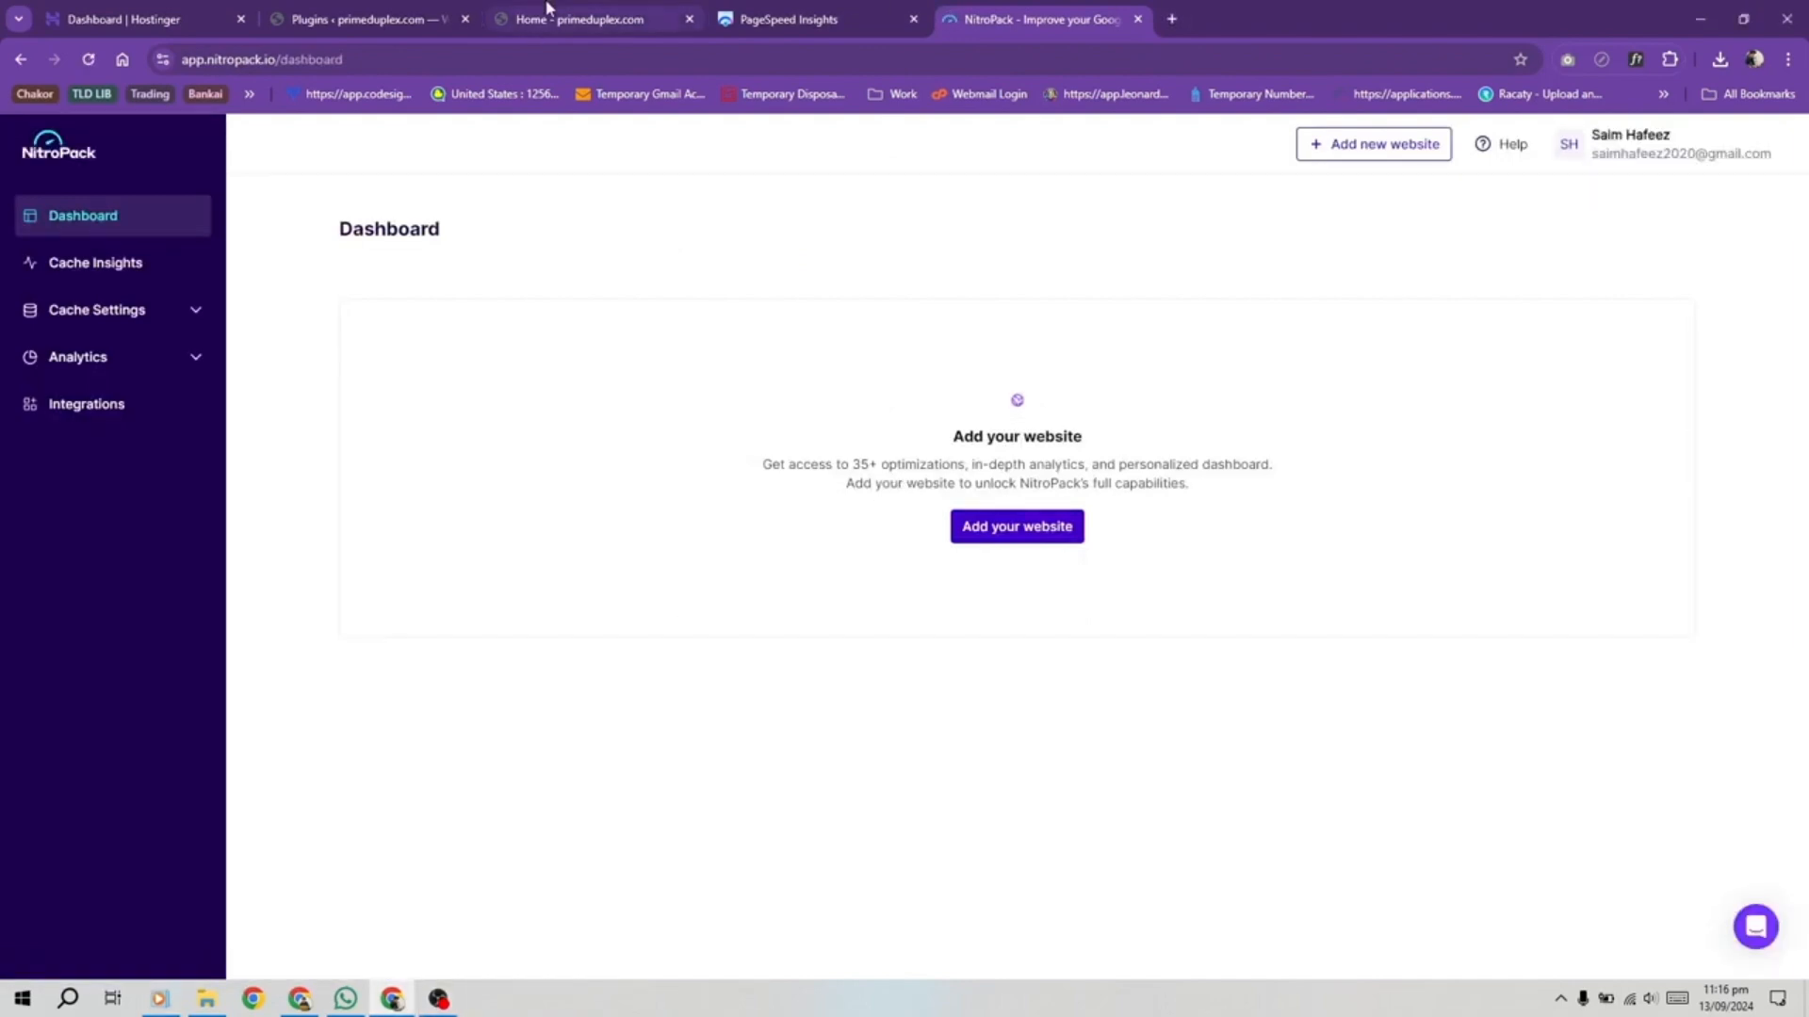
Step: Return to the shop's WordPress admin and search the plugins available to add for "nitropack"
left_click(358, 19)
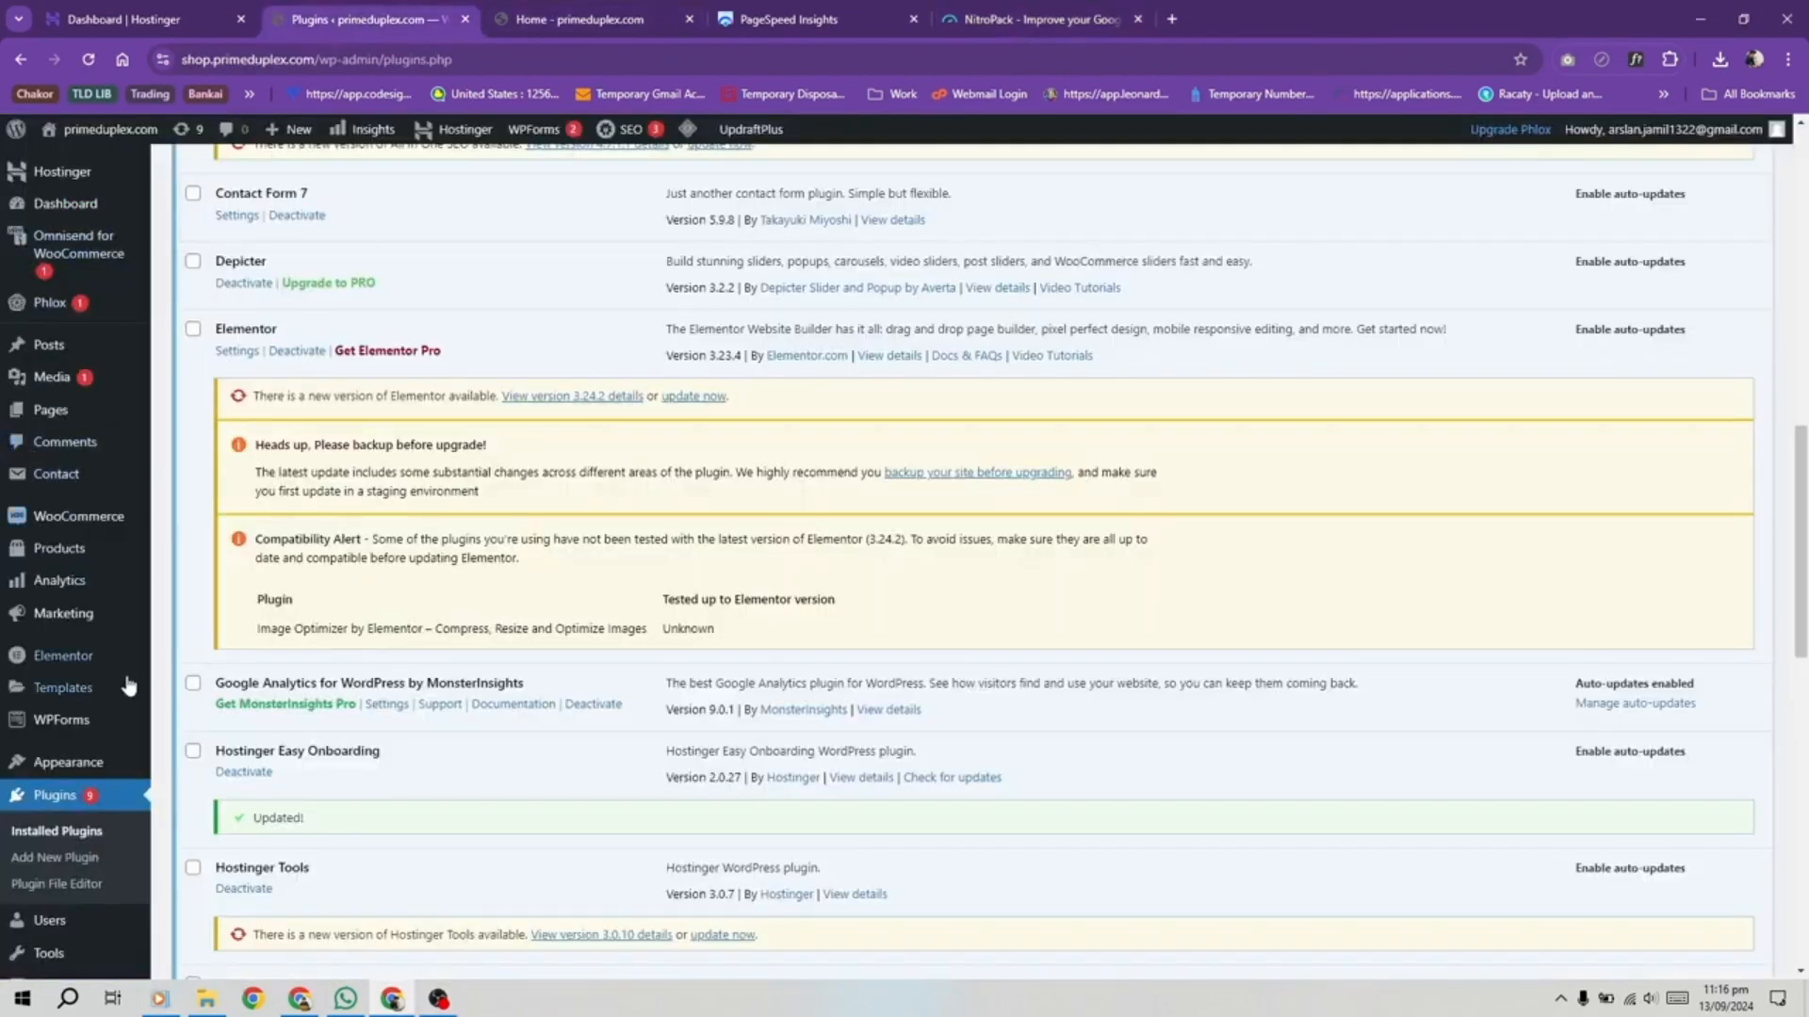
left_click(88, 857)
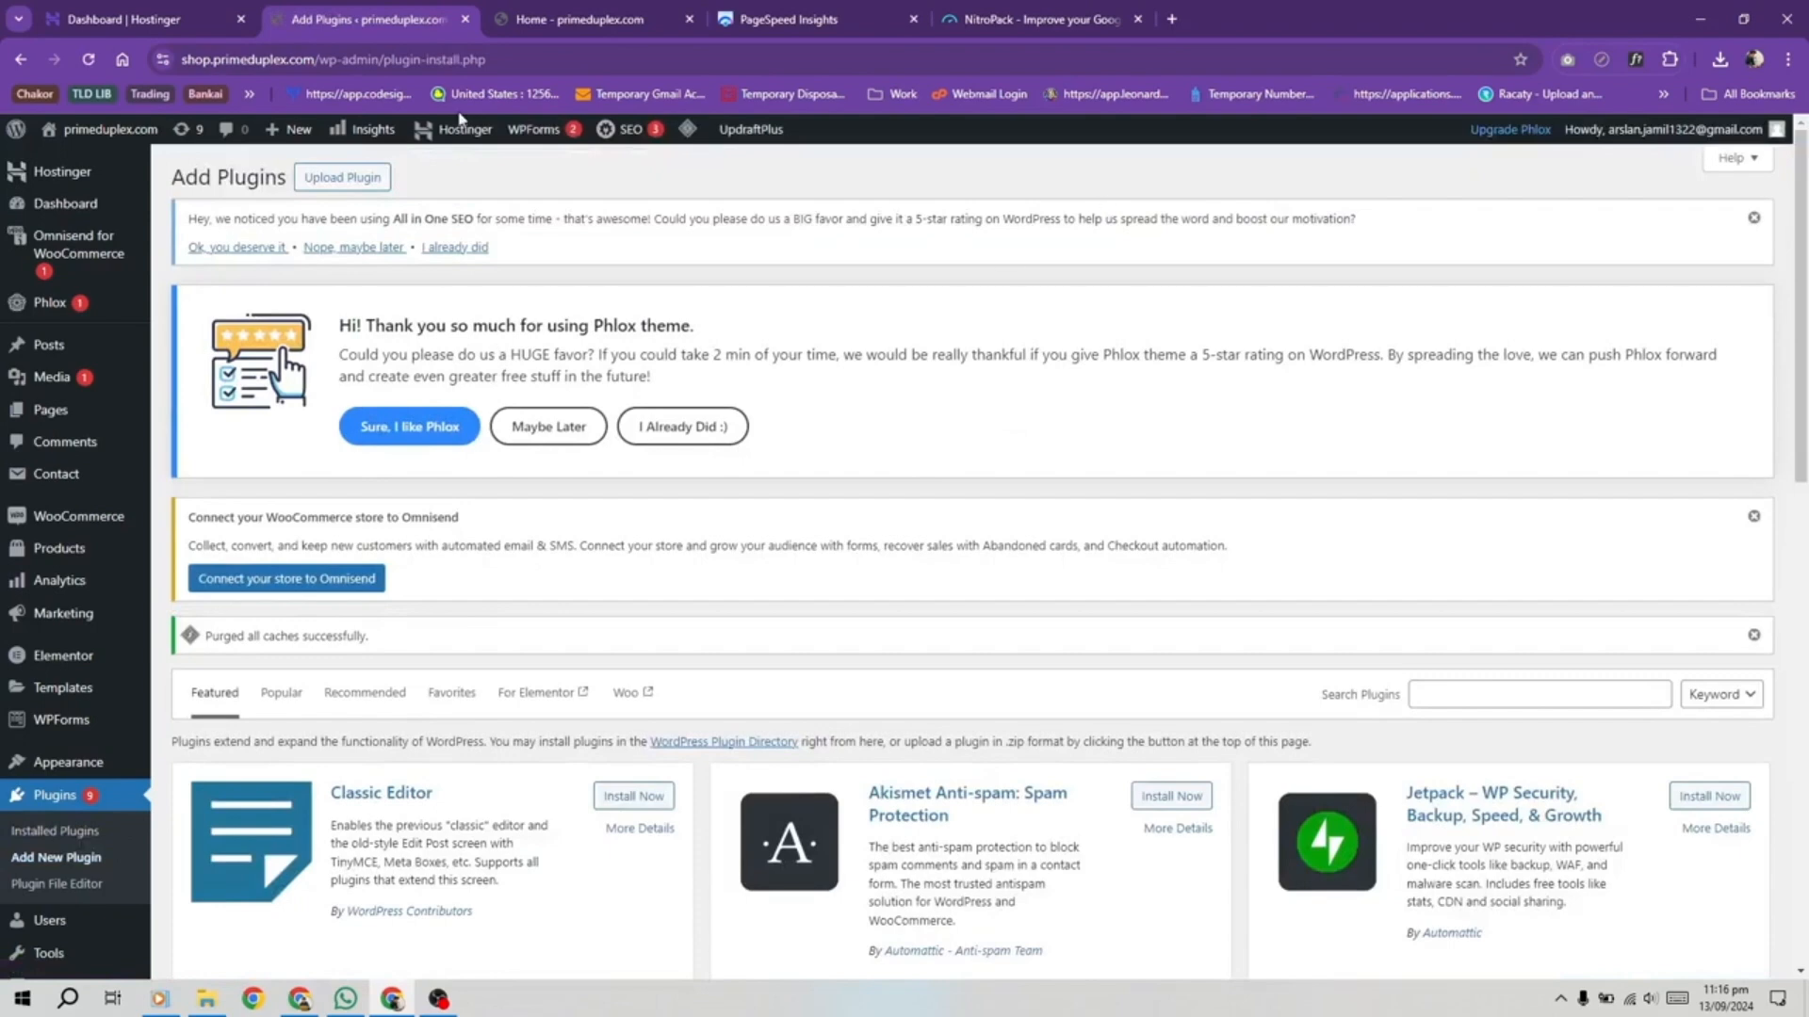
scroll(423, 506, "down", 2)
left_click(1455, 519)
type("nitropack")
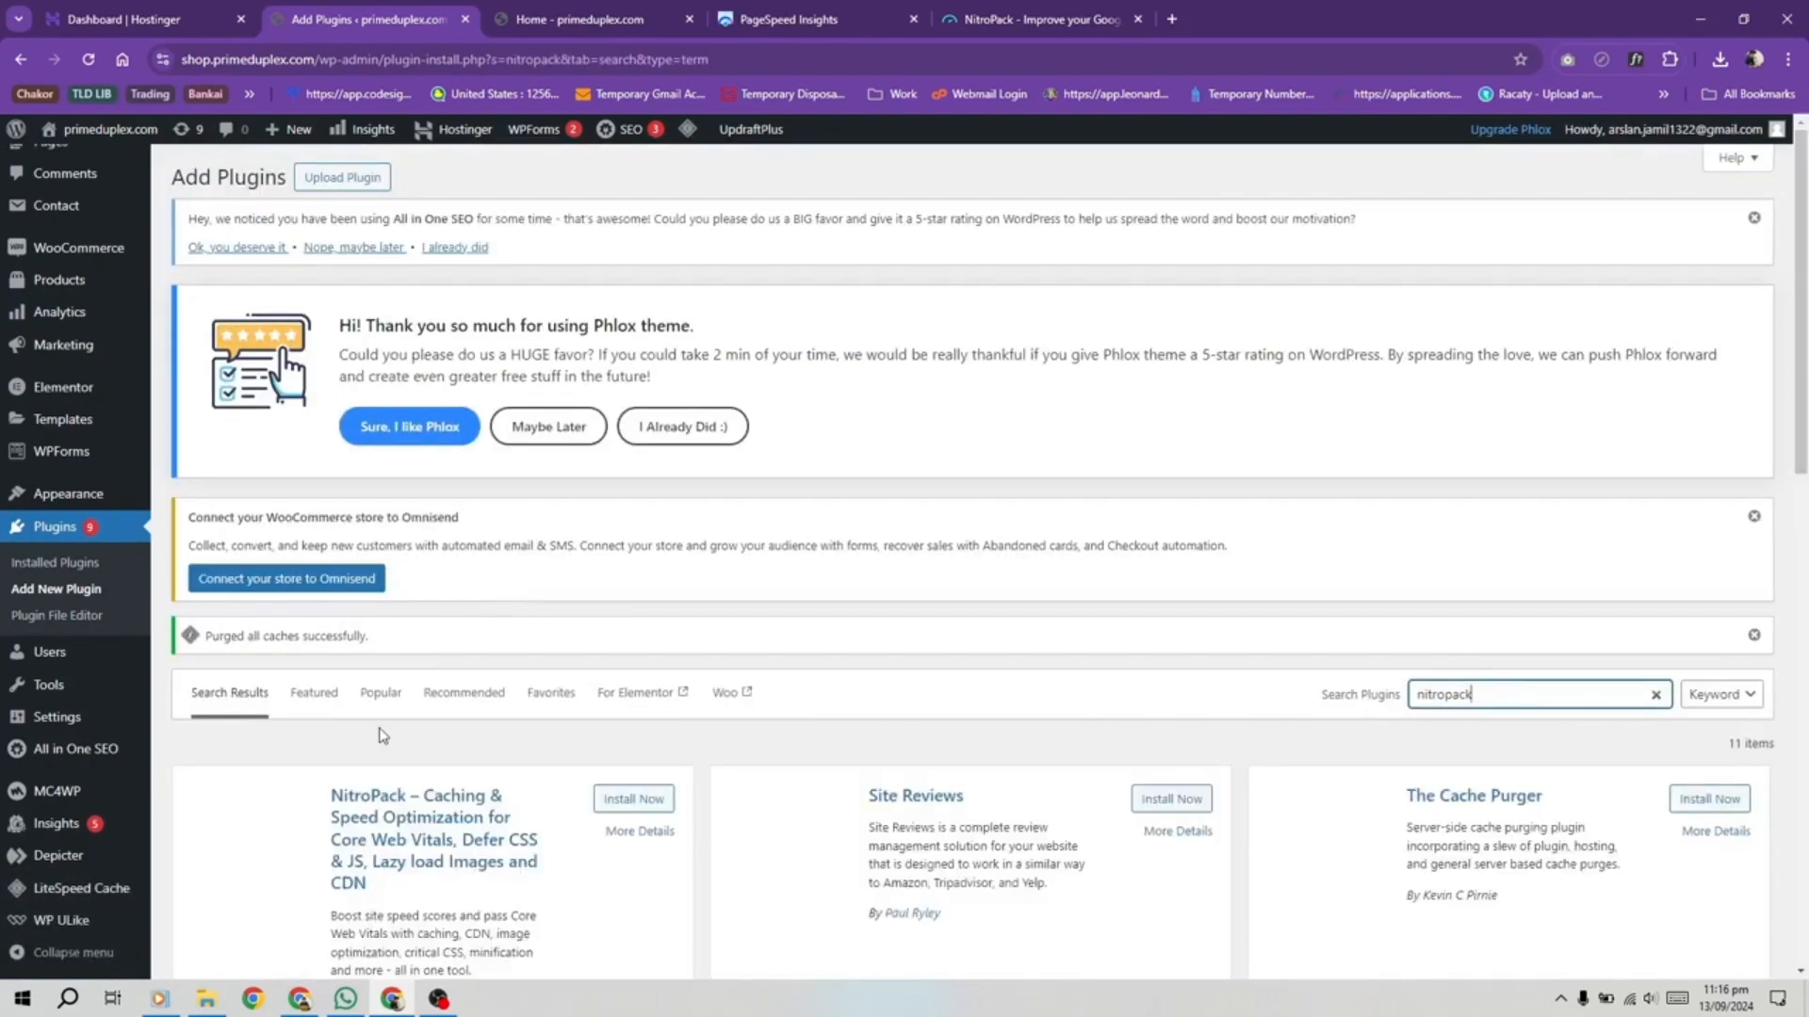
Step: Install and activate the NitroPack caching and speed optimization plugin and connect it to the NitroPack account
scroll(384, 736, "down", 3)
left_click(660, 555)
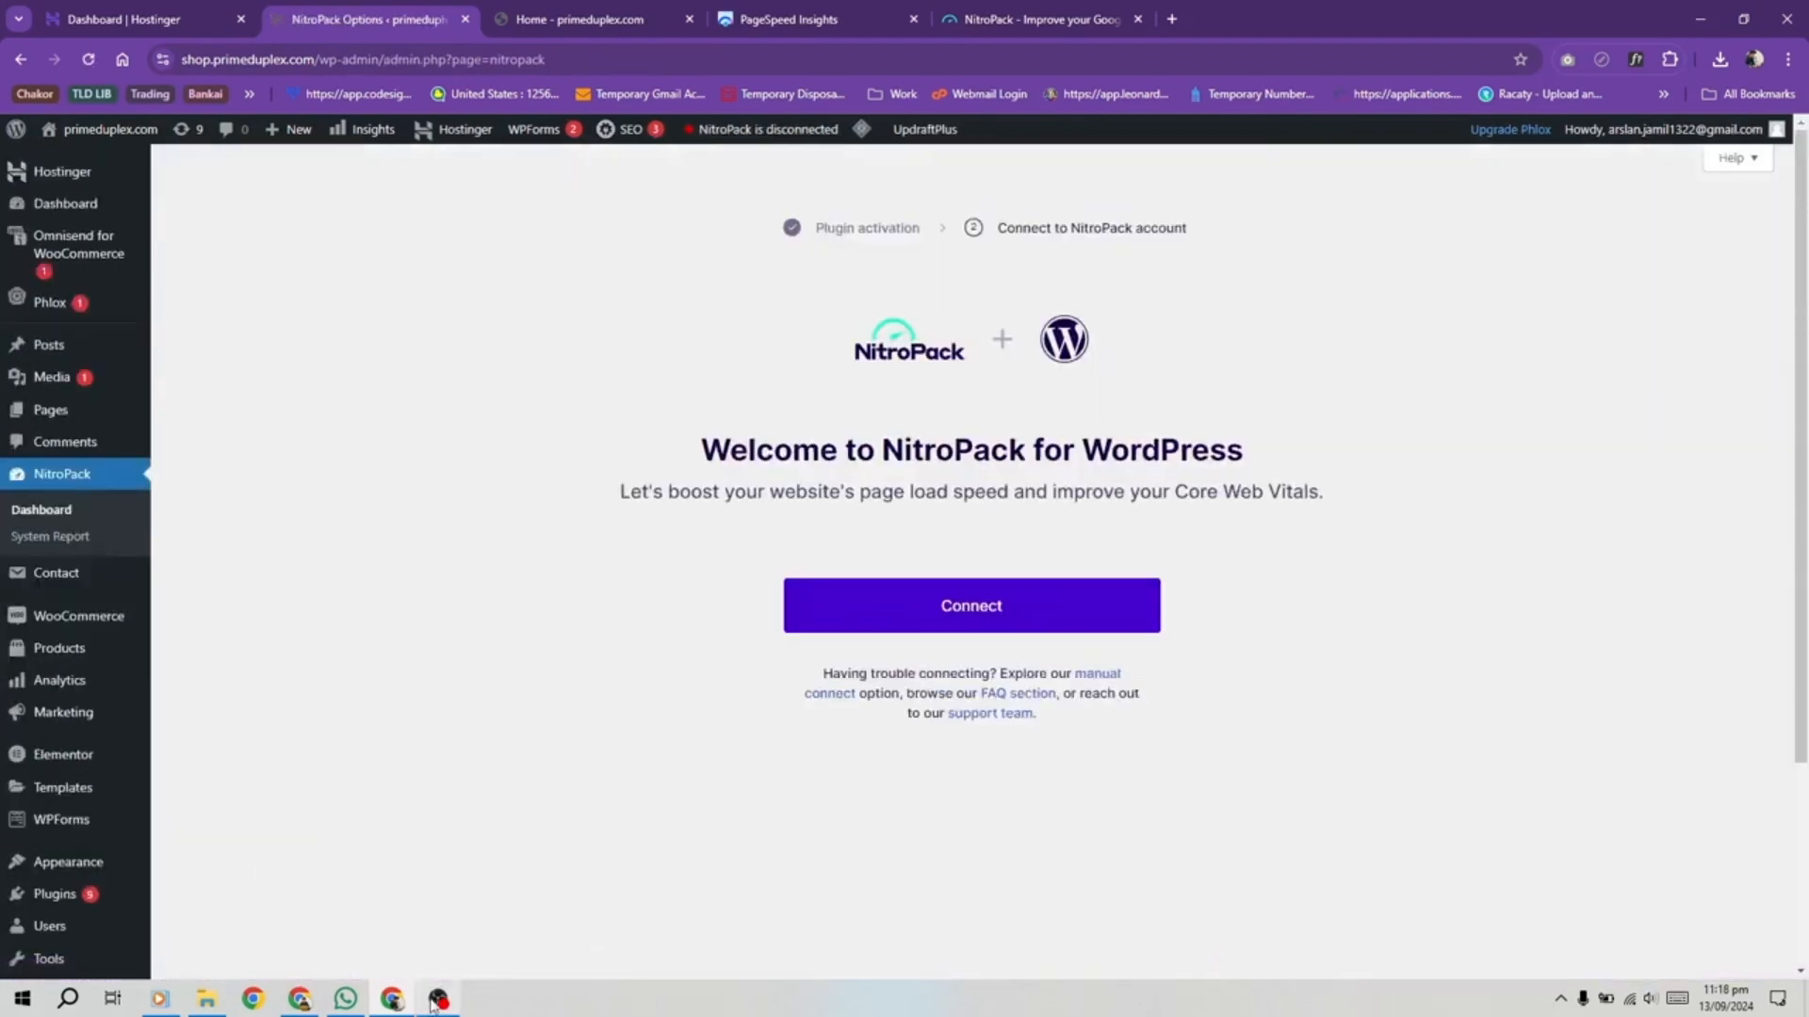
left_click(434, 1002)
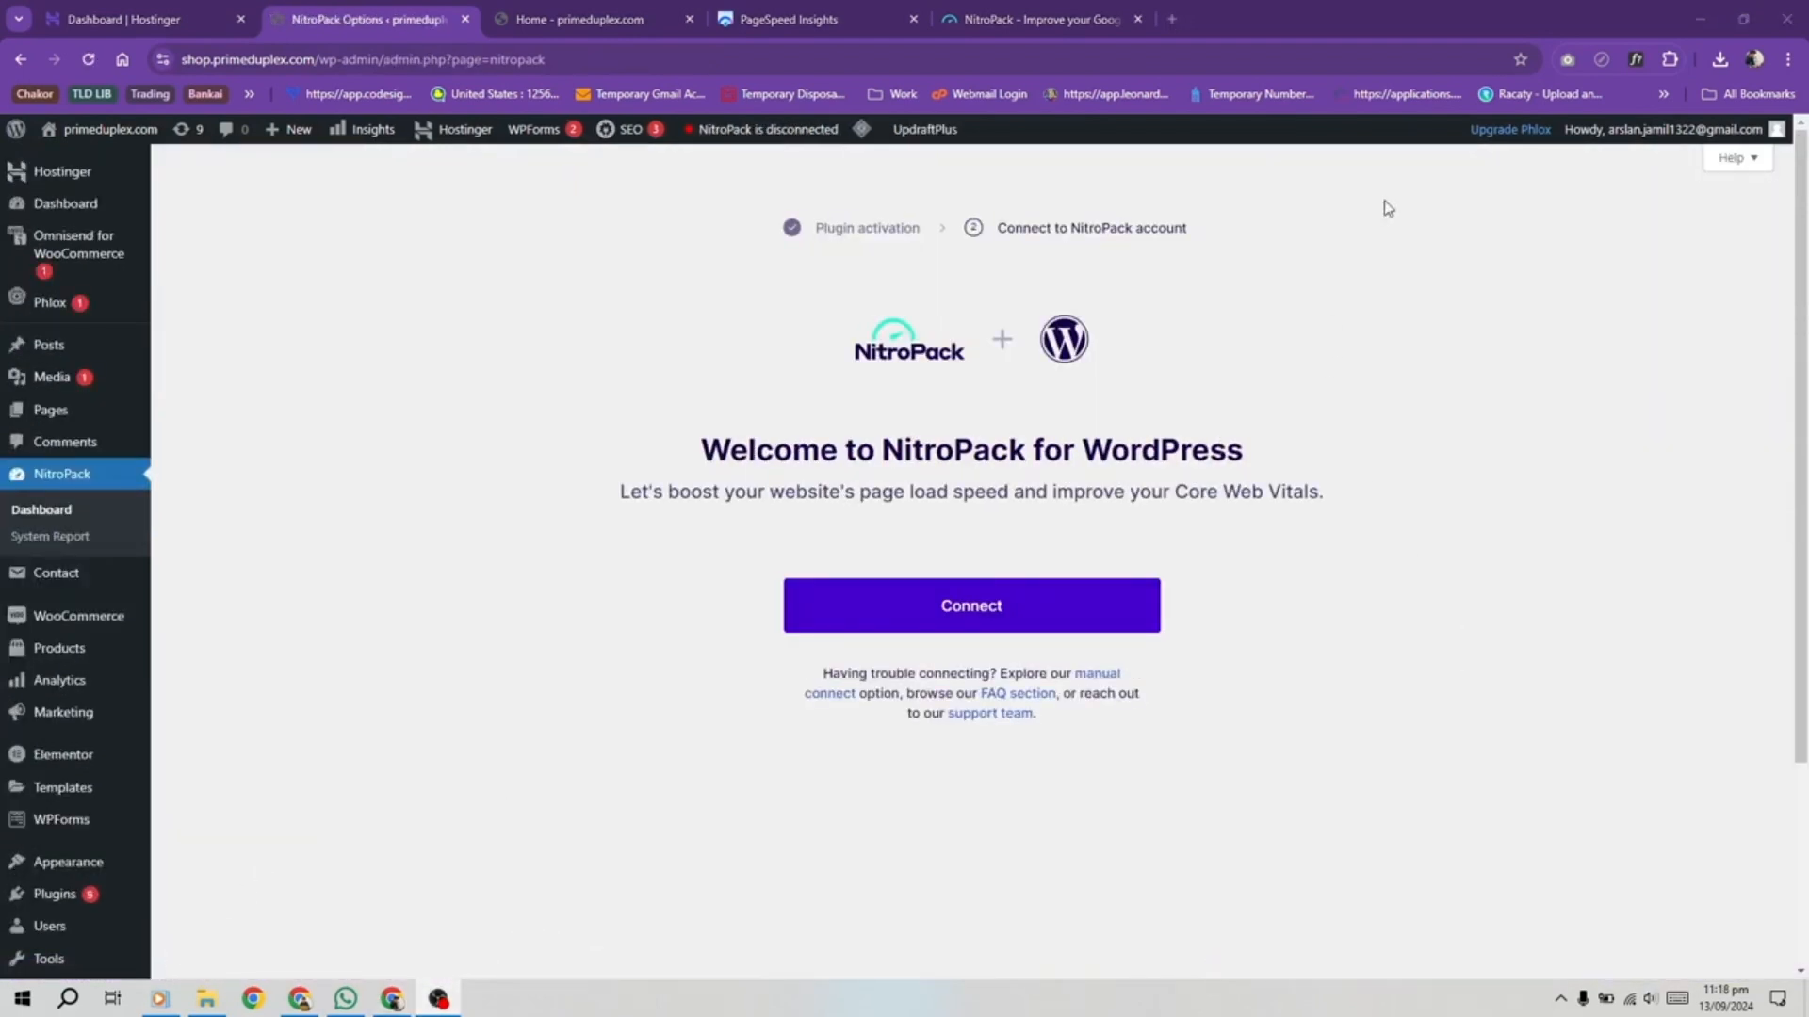
left_click(866, 613)
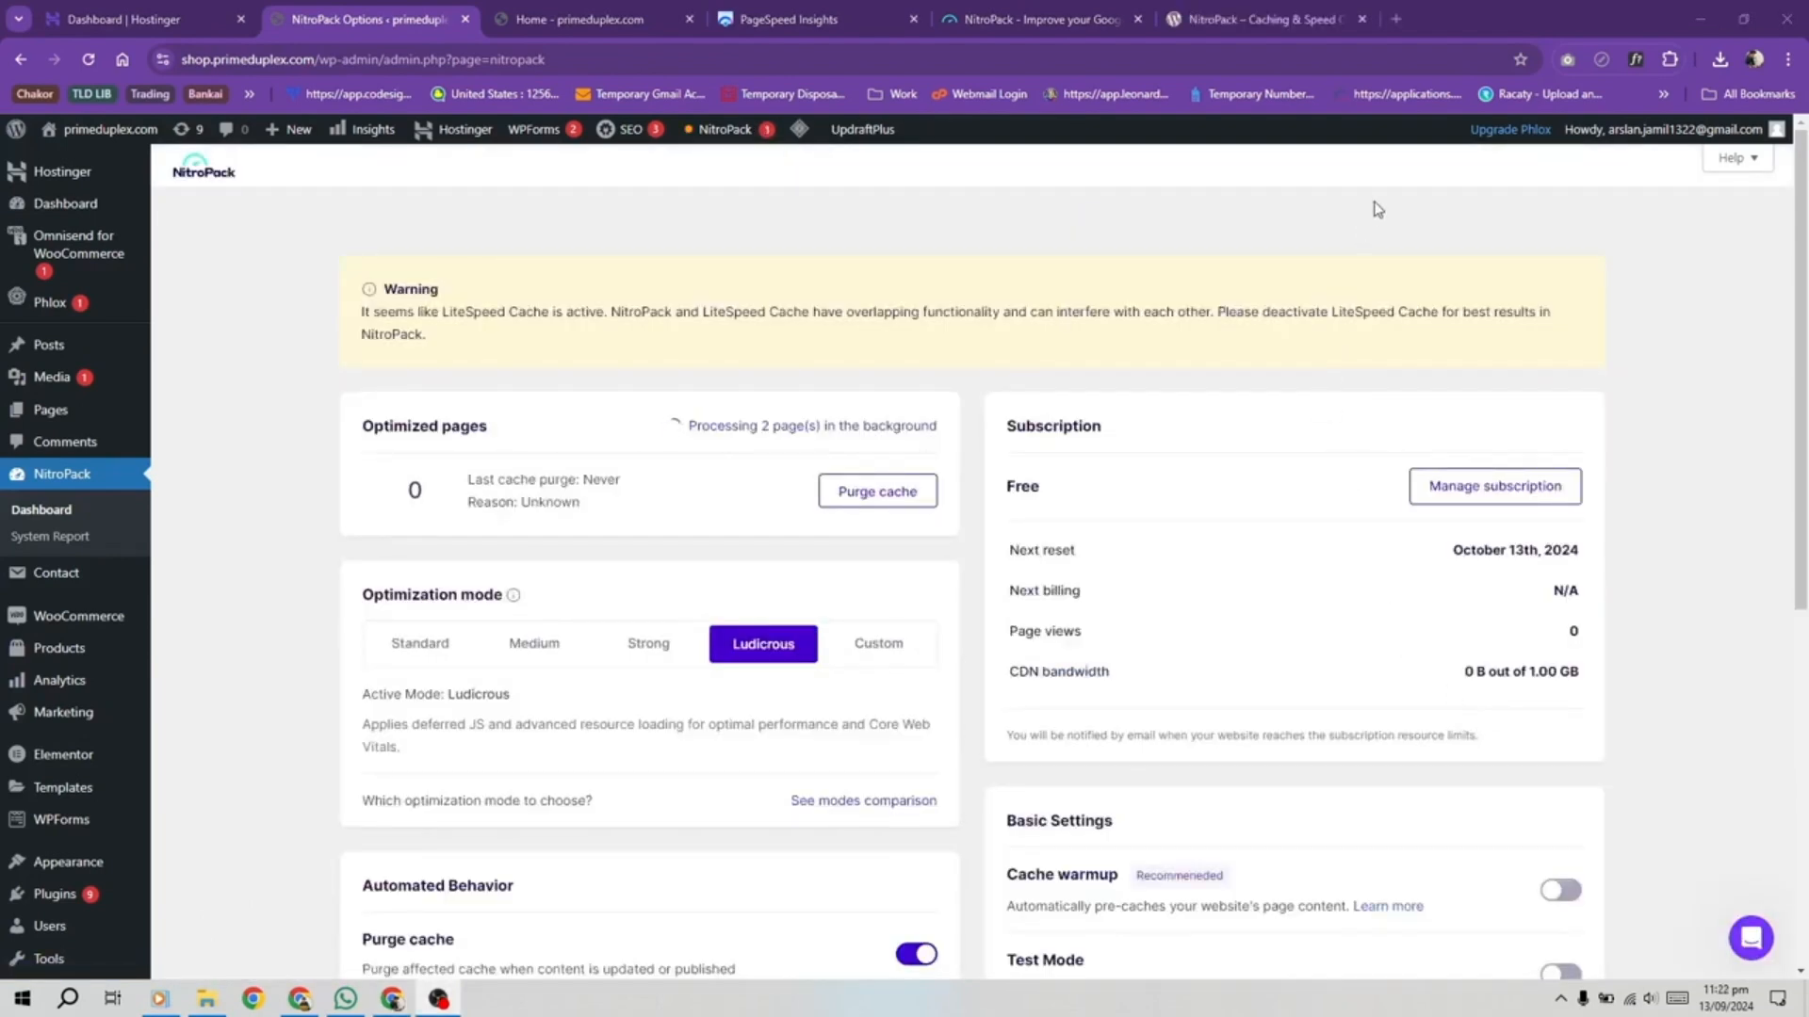
Step: Open the list of installed plugins from the NitroPack dashboard
mouse_move(86, 667)
scroll(87, 667, "down", 2)
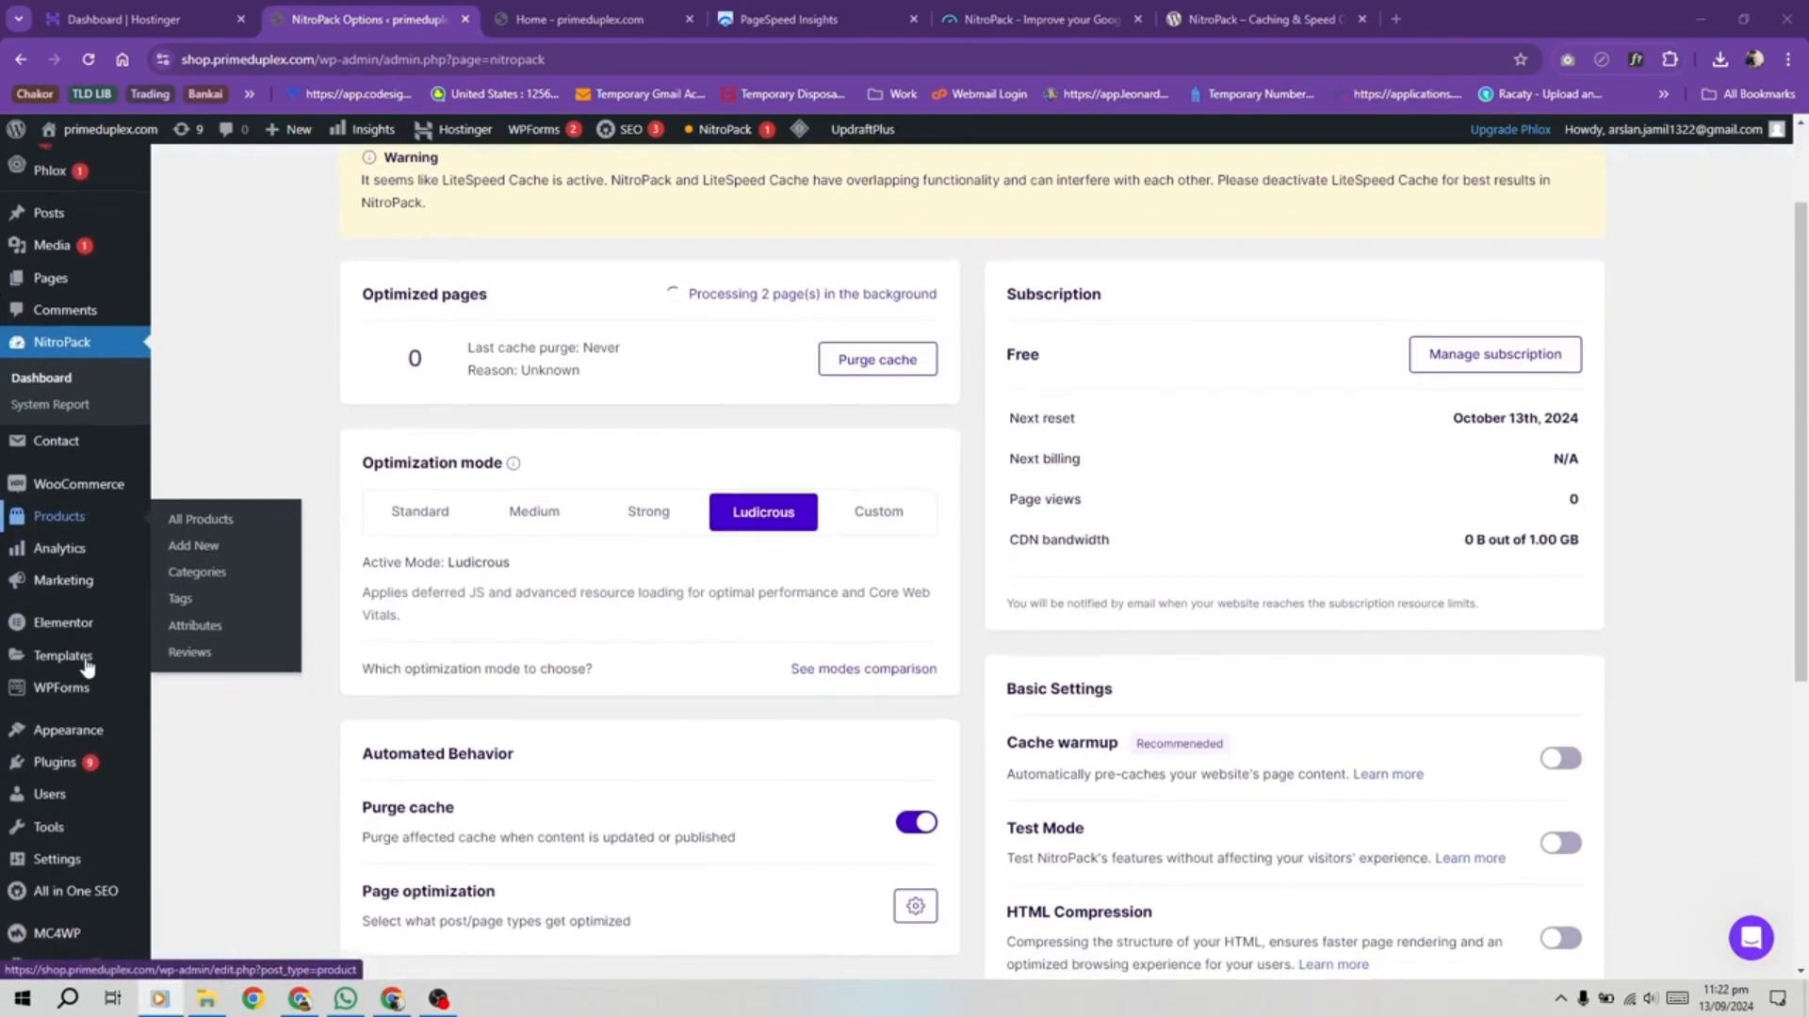
mouse_move(56, 759)
left_click(211, 759)
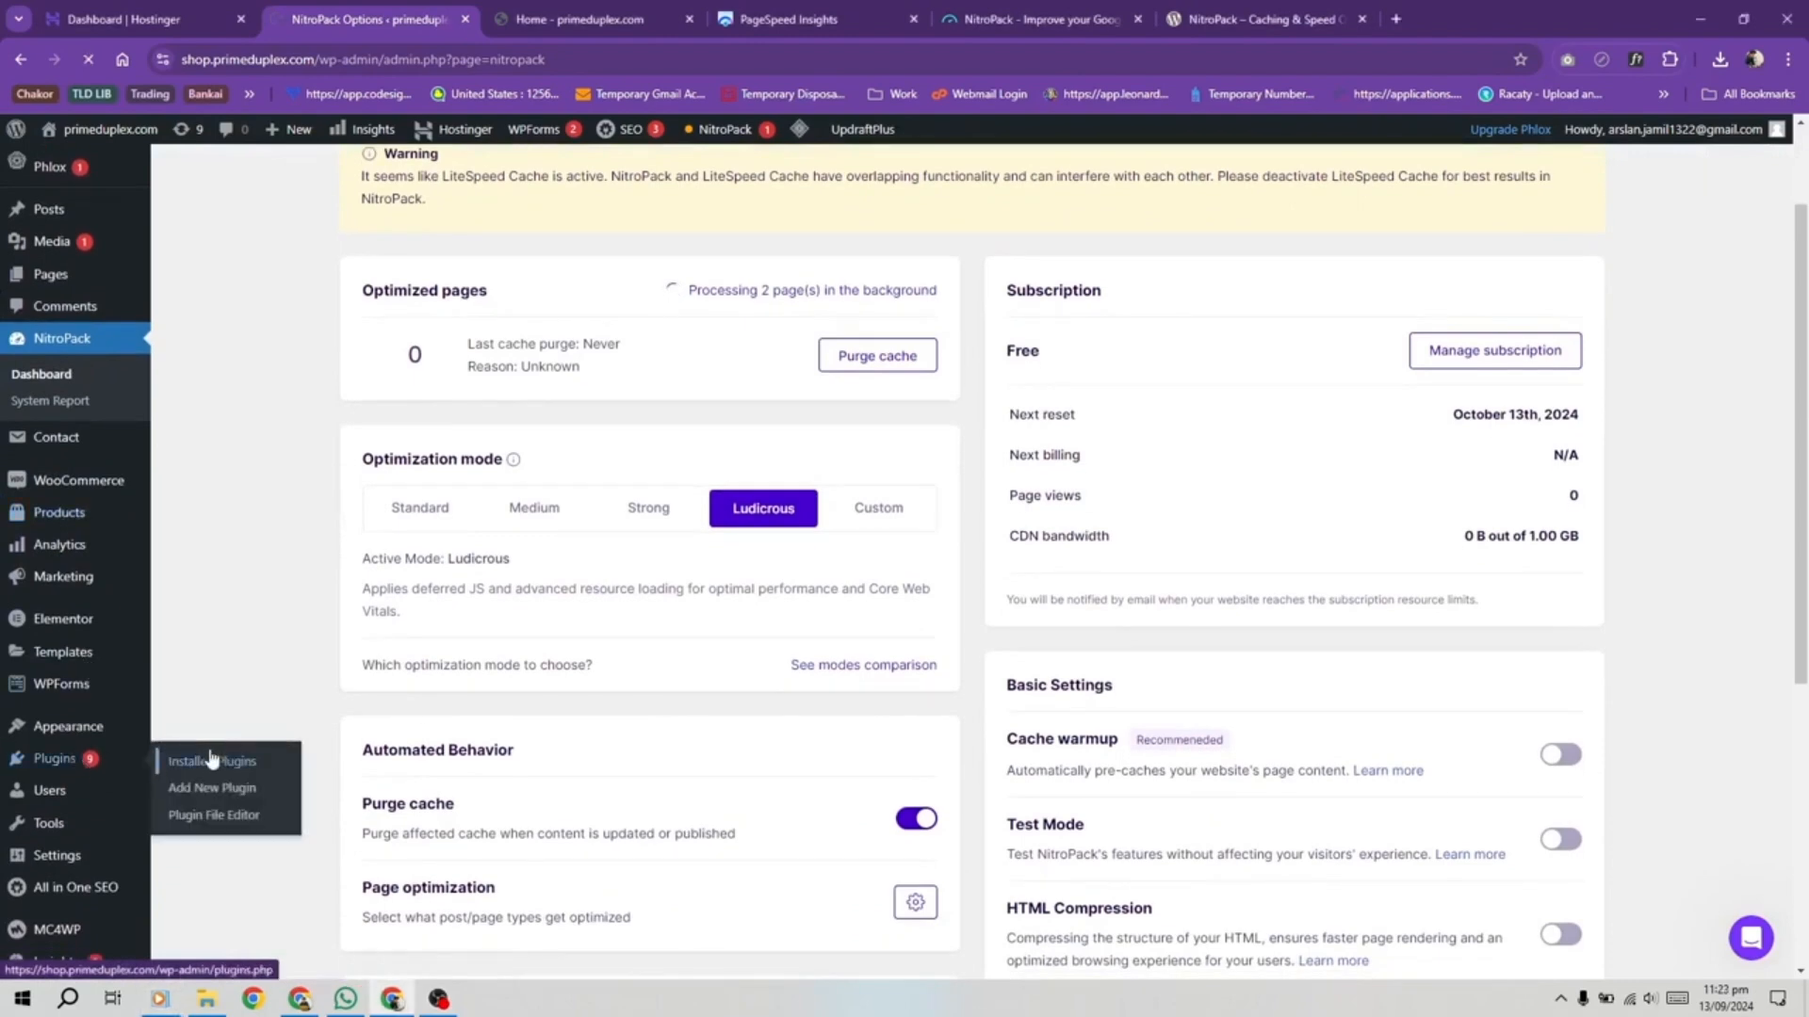
Step: Check the plugin conflict notice and deactivate the LiteSpeed Cache plugin
scroll(473, 753, "down", 4)
scroll(471, 754, "down", 7)
scroll(327, 478, "up", 2)
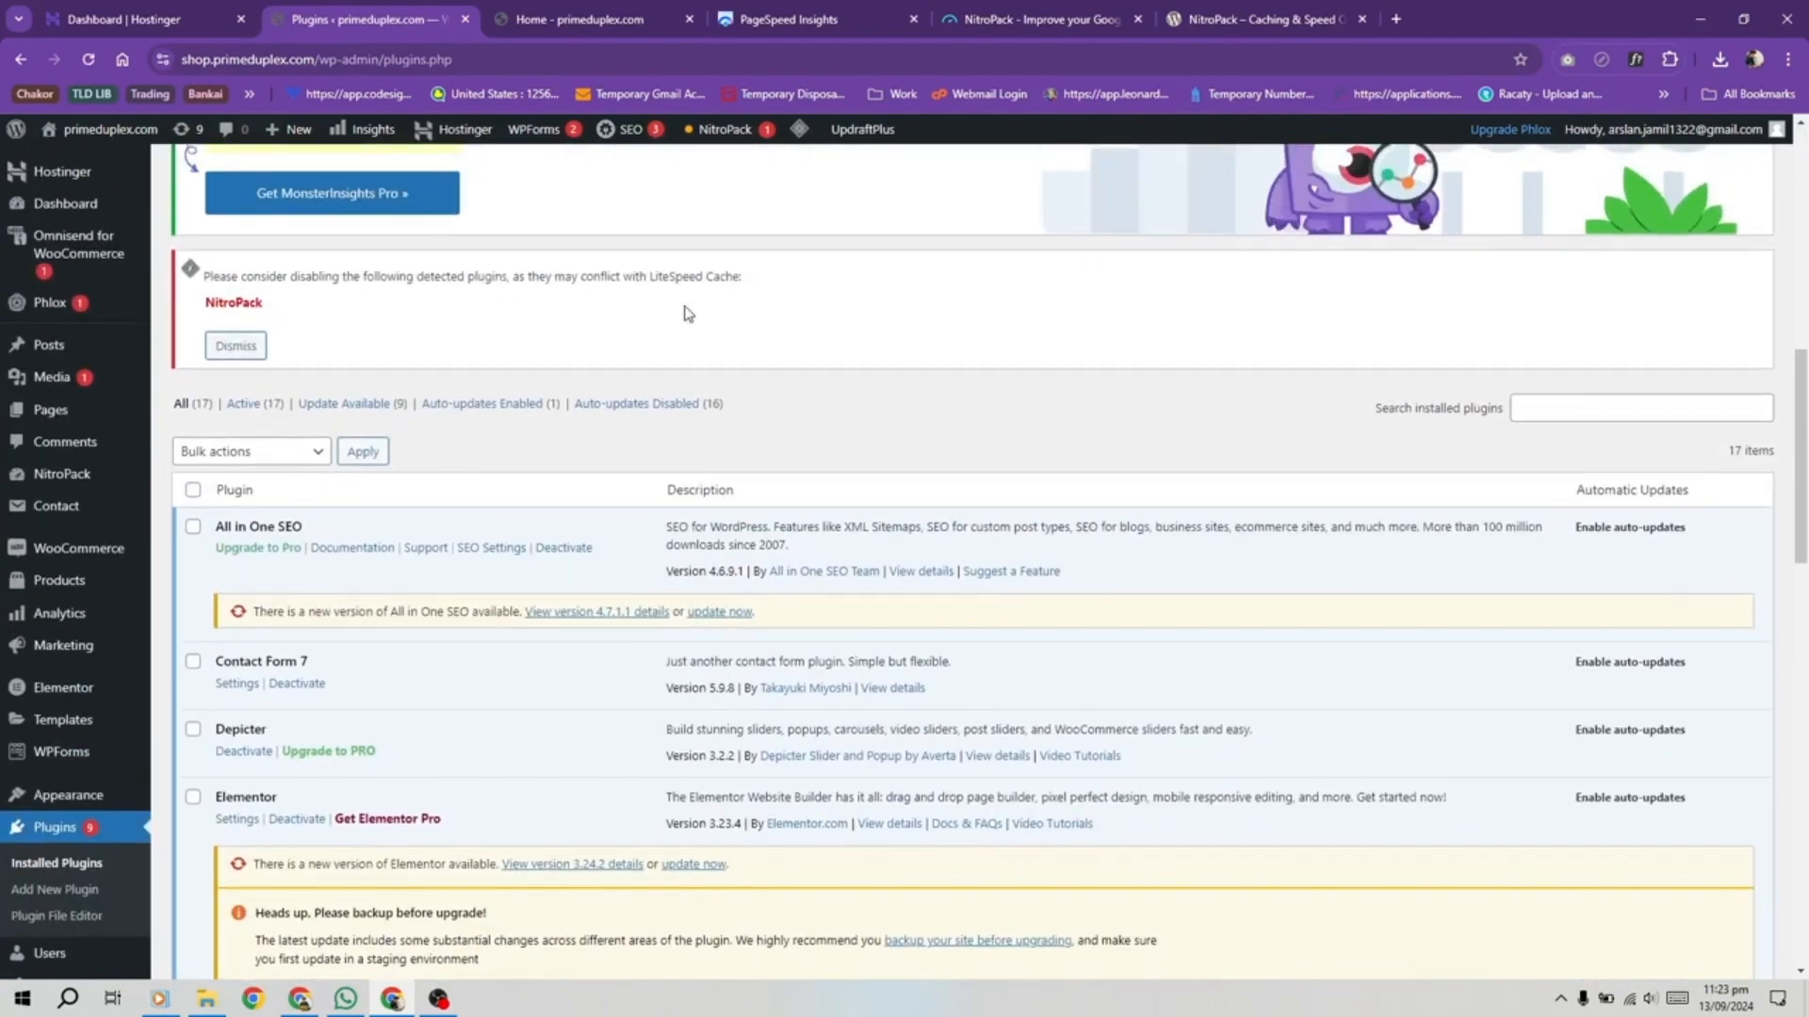
left_click_drag(654, 279, 746, 287)
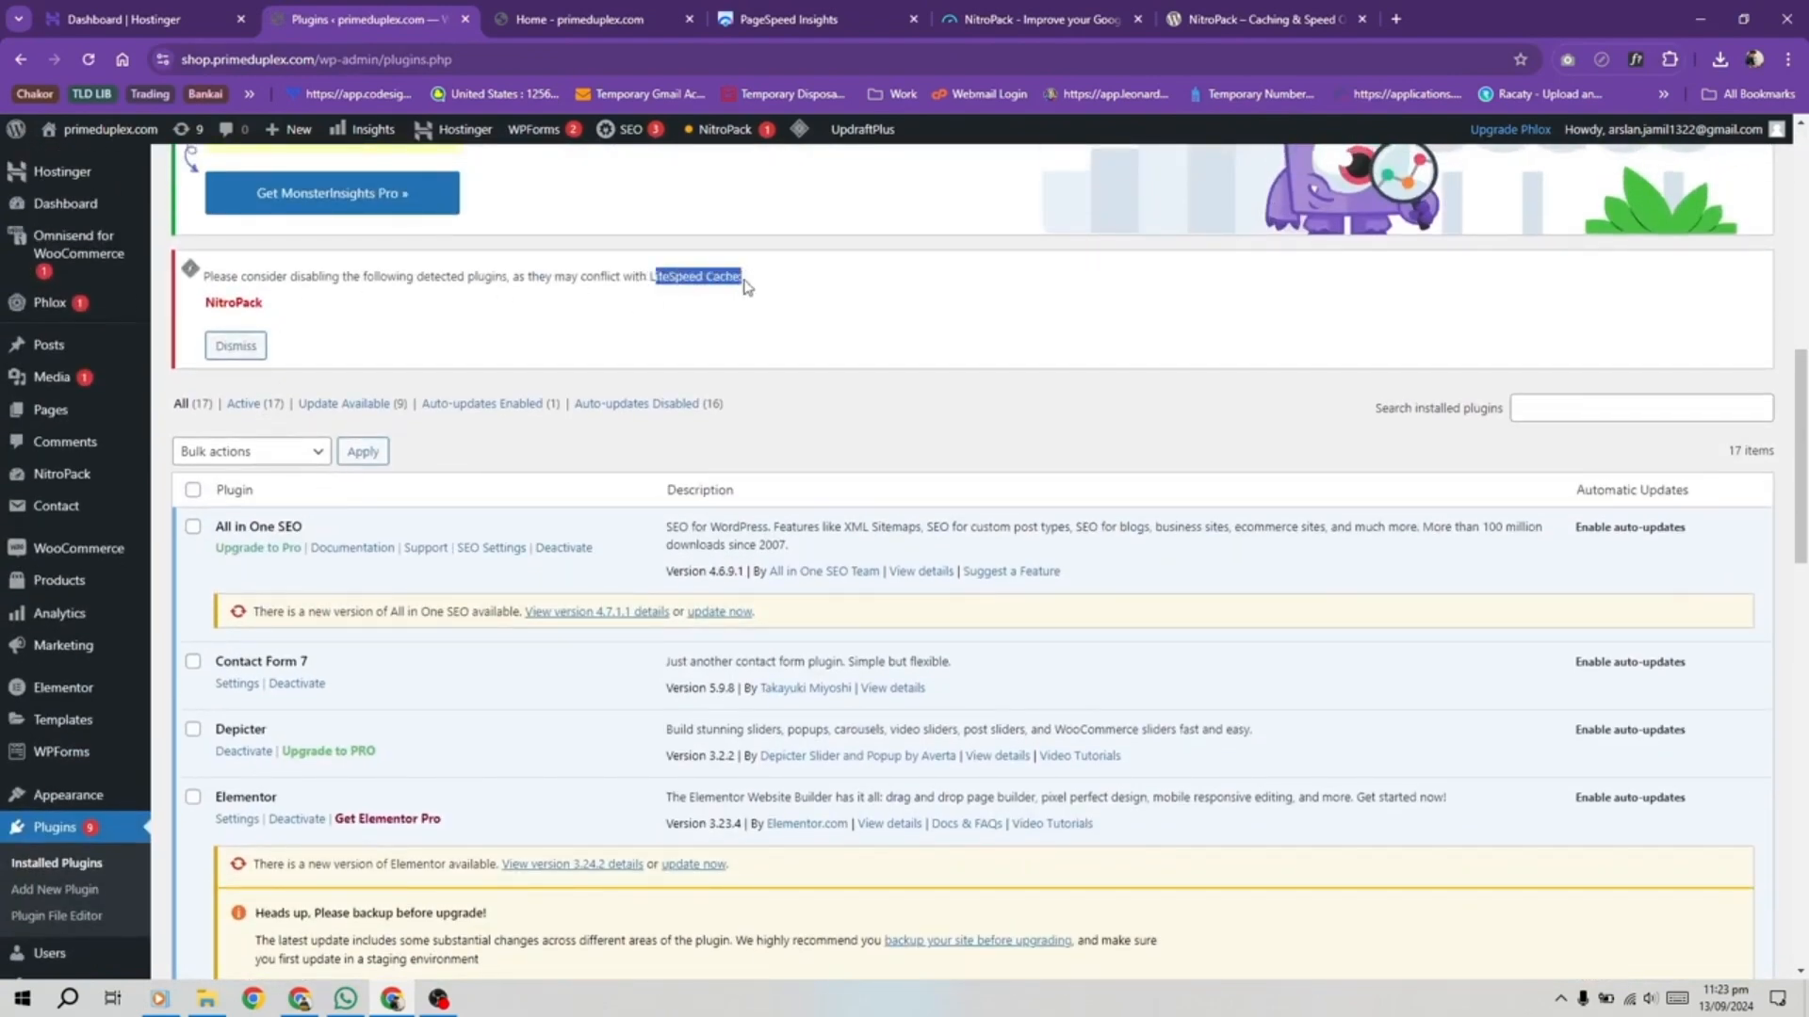
scroll(280, 464, "down", 12)
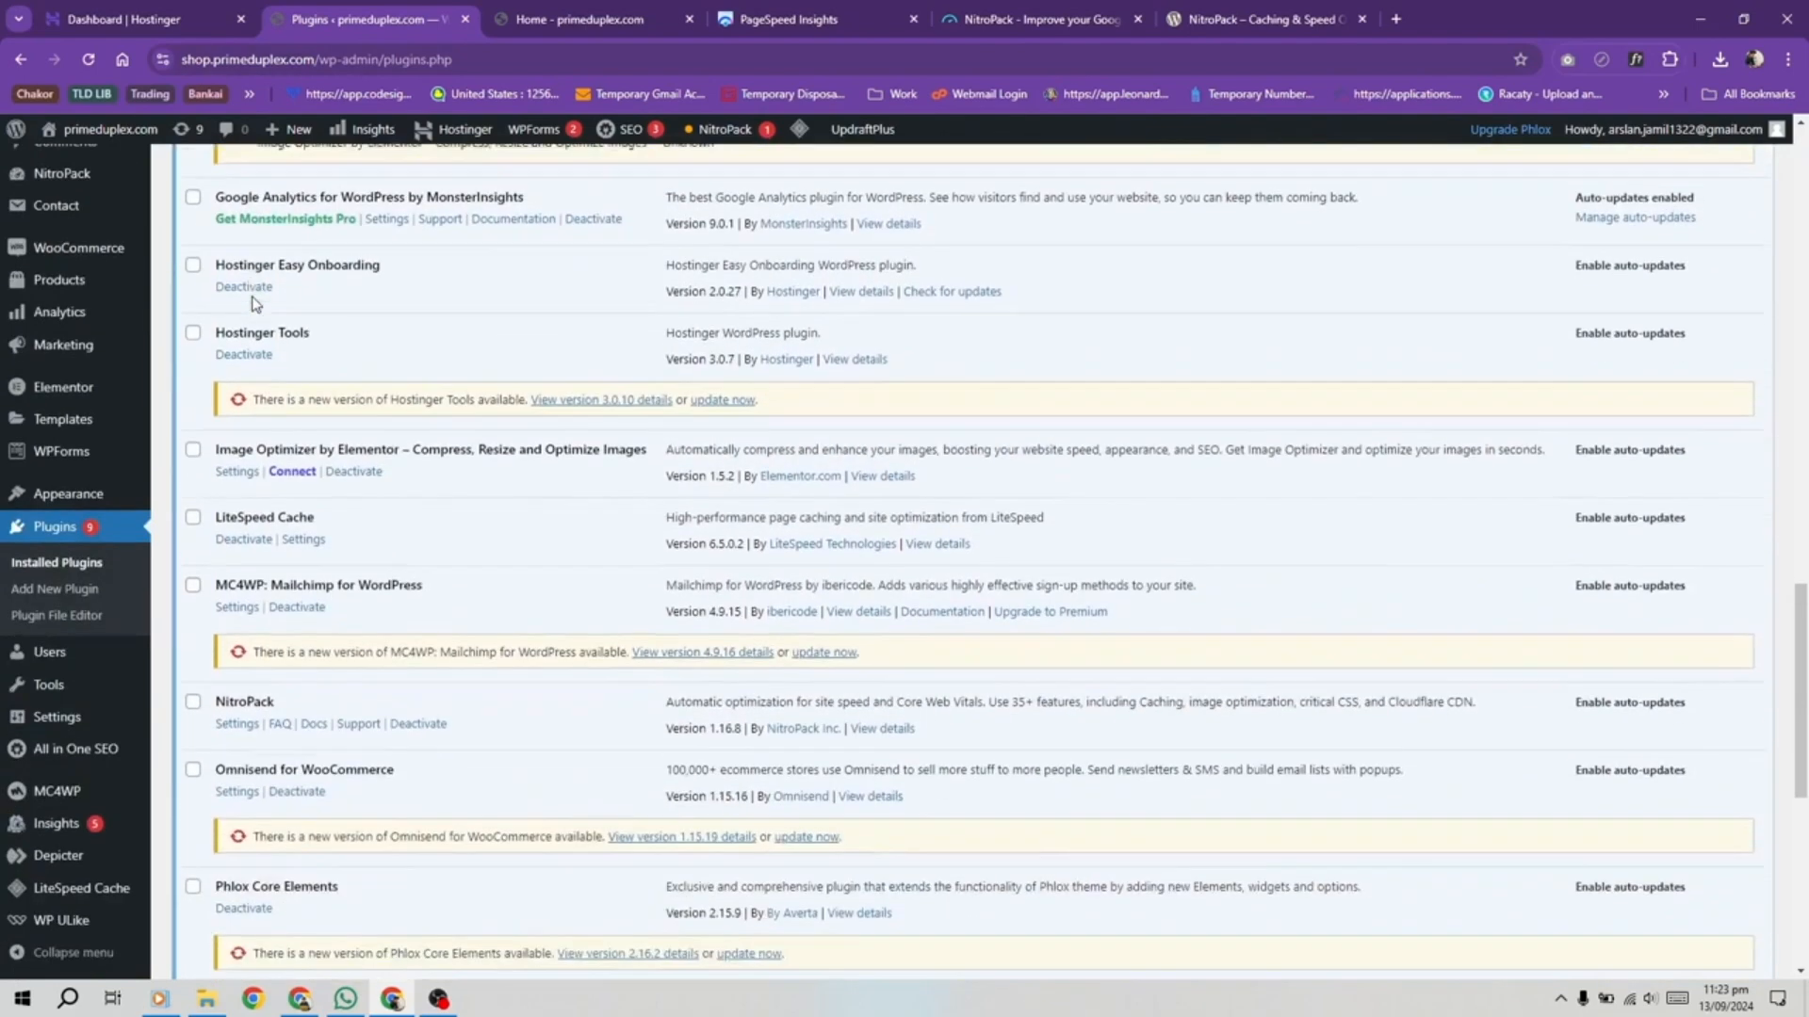
left_click(252, 509)
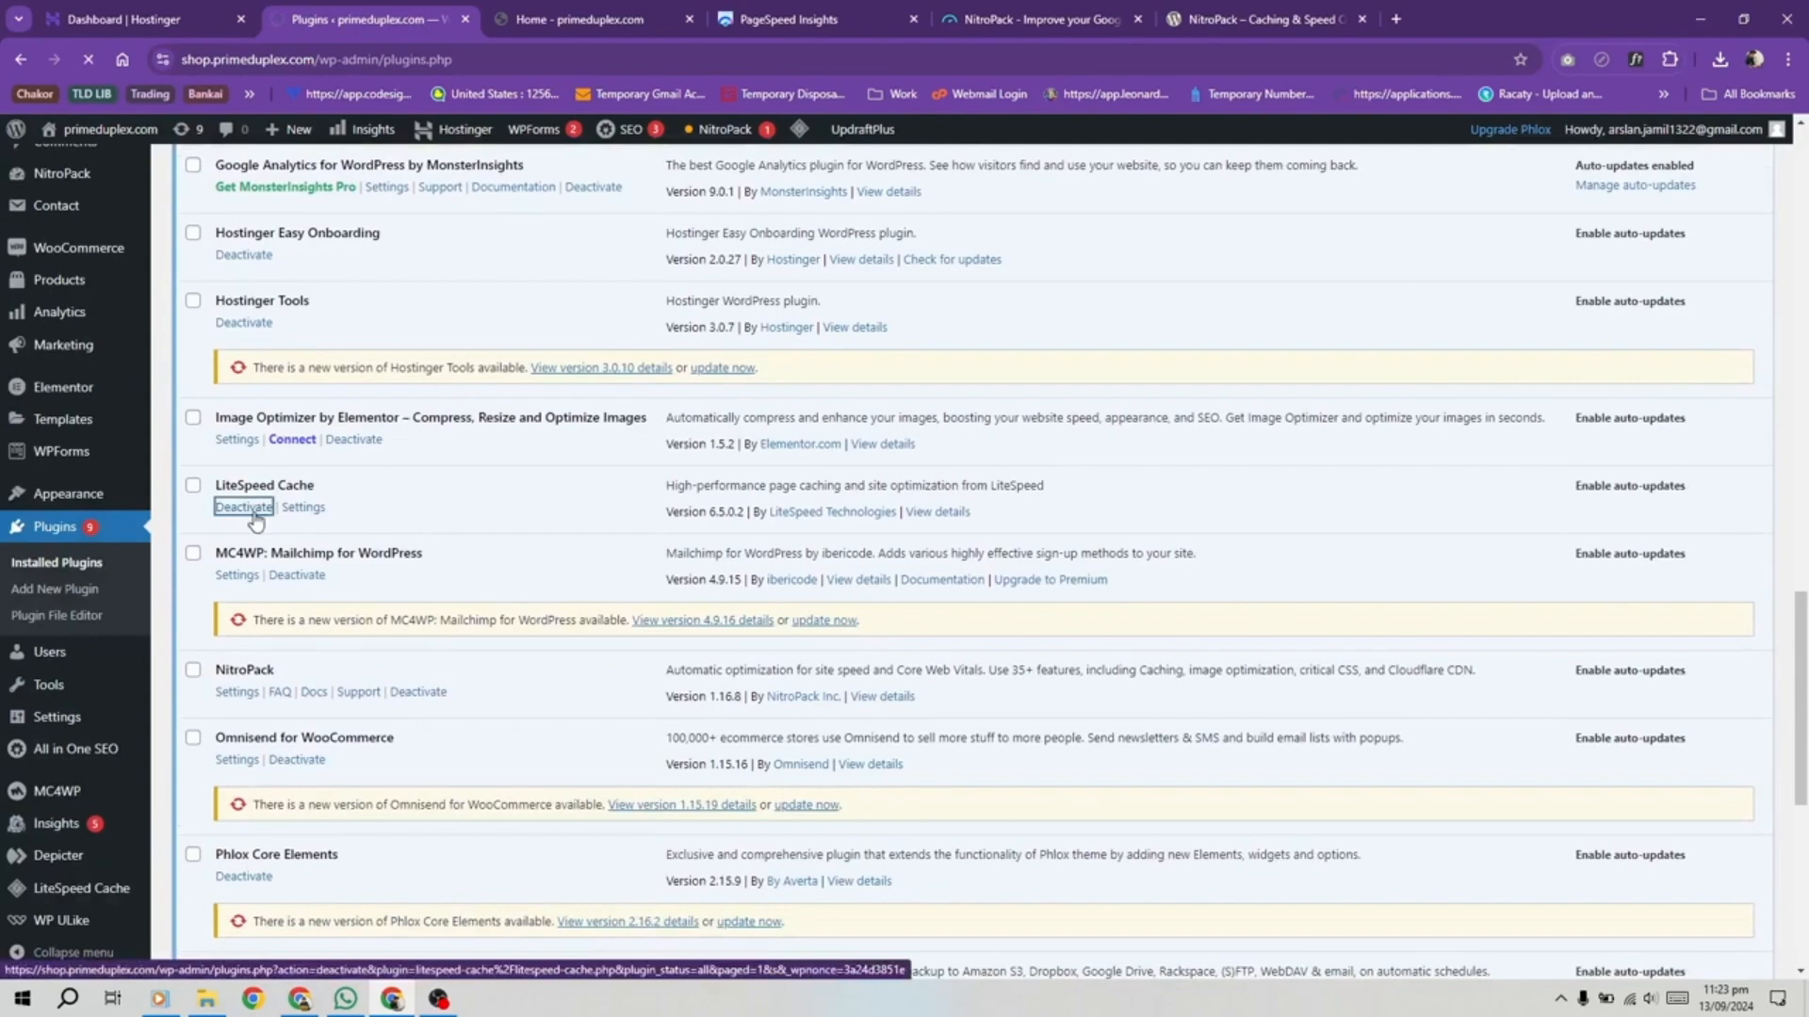
Step: Deactivate the Image Optimizer by Elementor plugin and review the remaining installed plugins
scroll(254, 527, "down", 10)
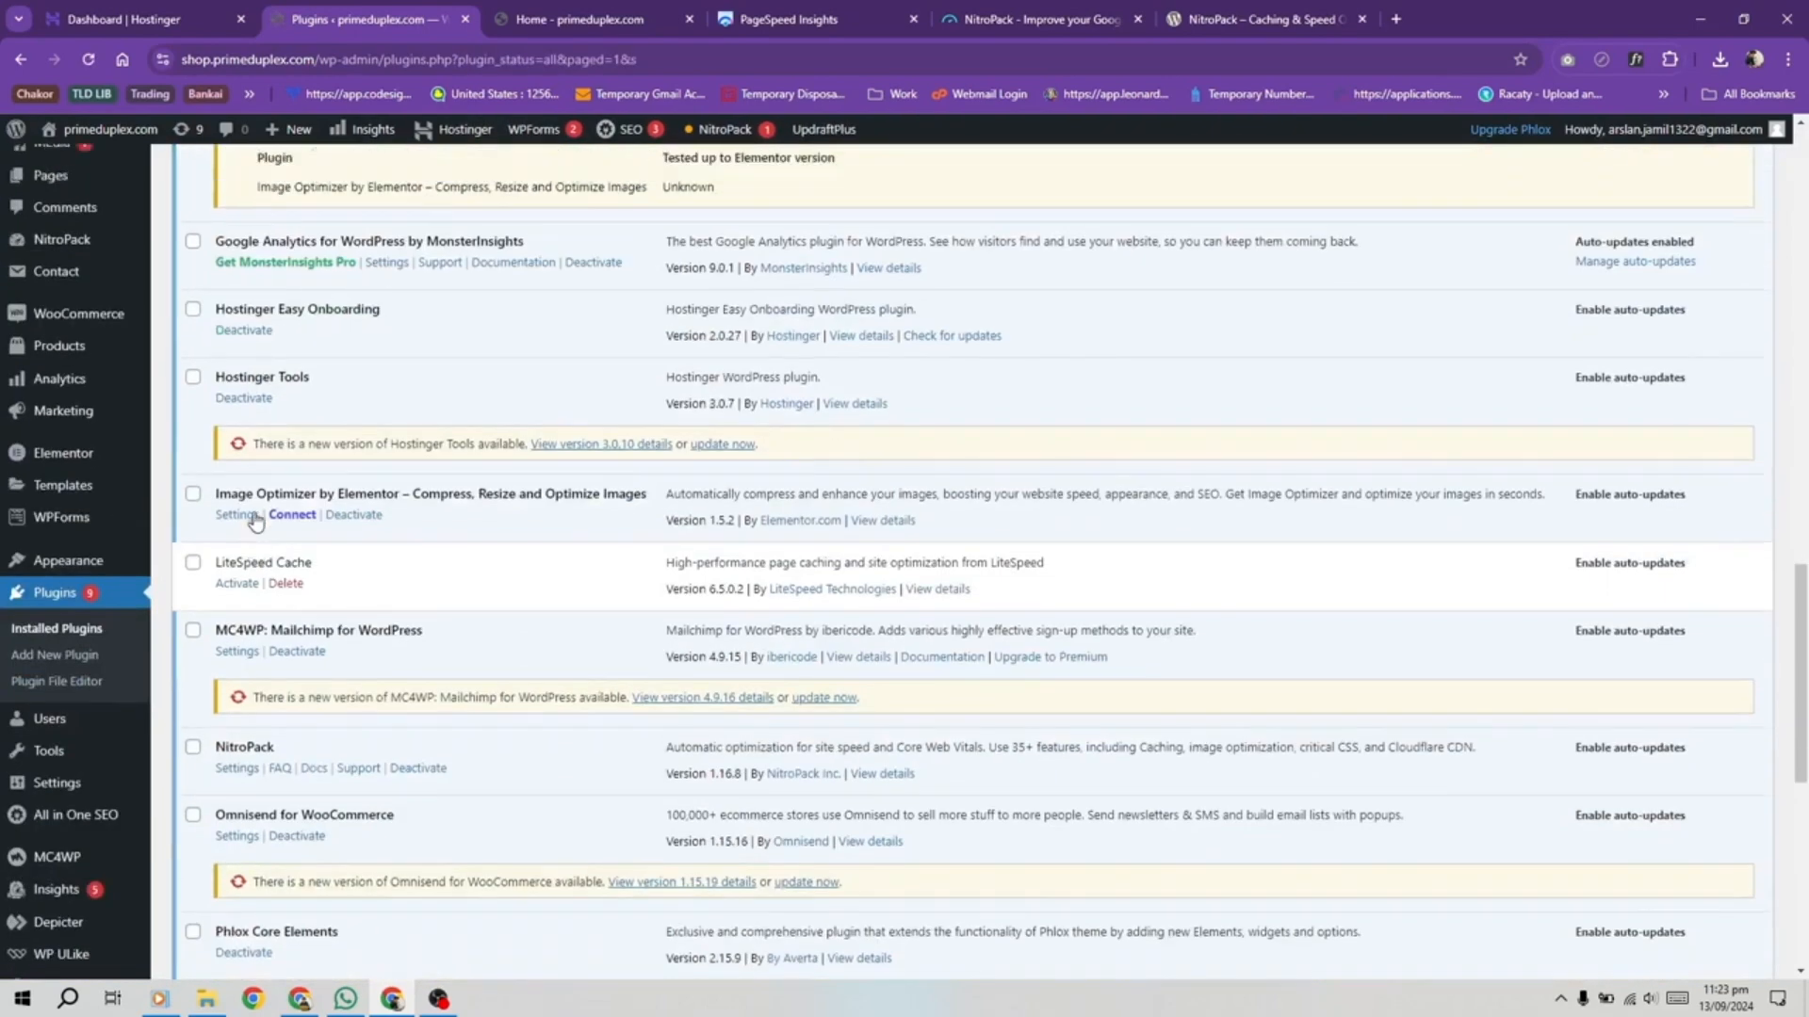
left_click(340, 648)
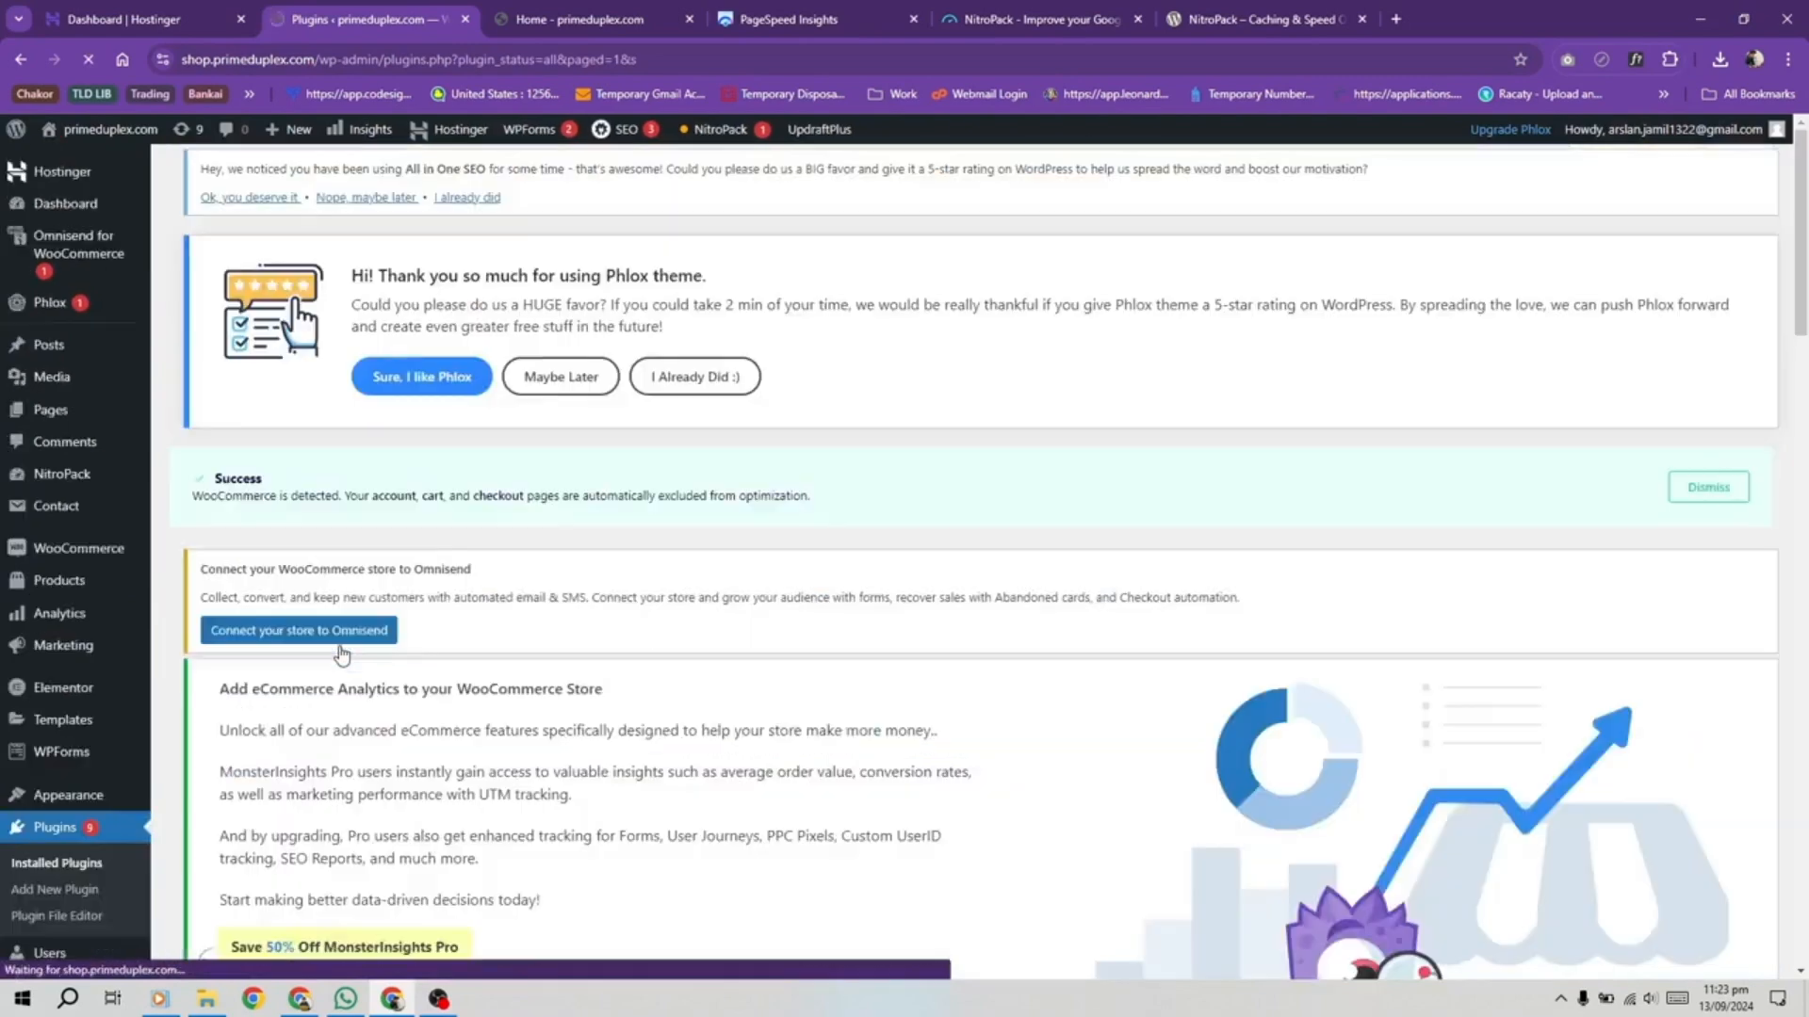
scroll(340, 650, "down", 20)
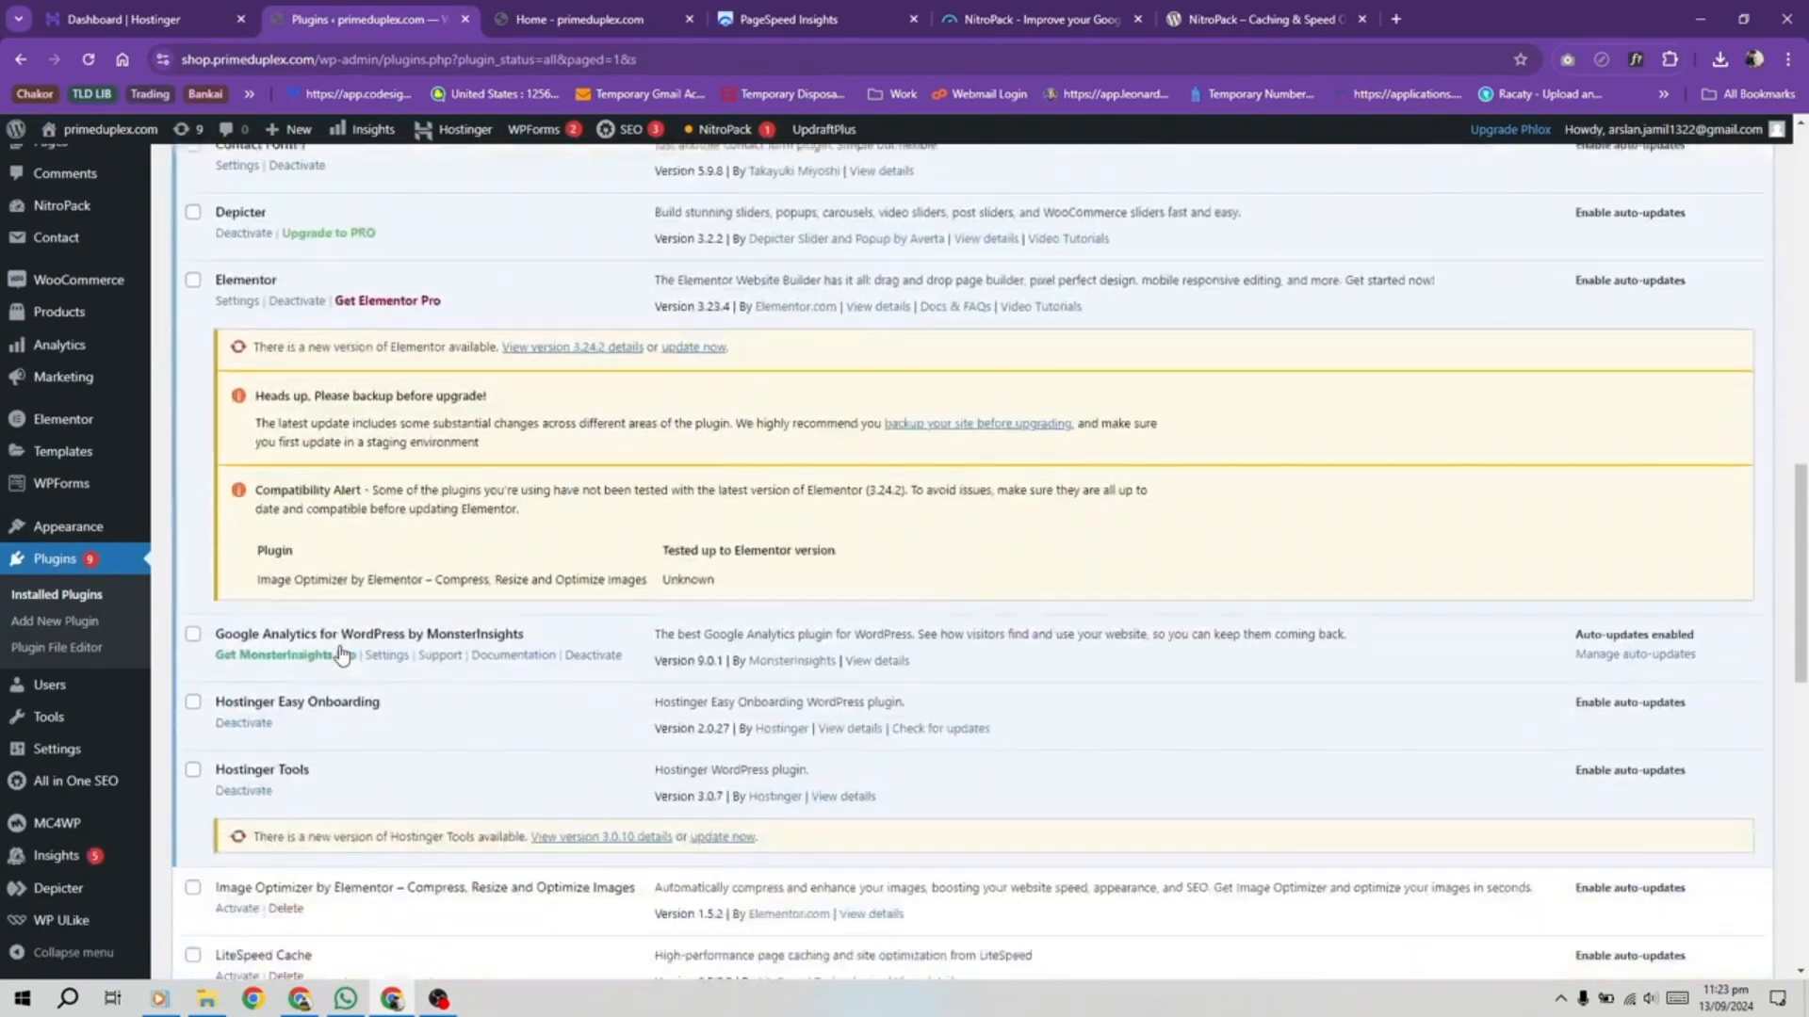
scroll(341, 653, "down", 3)
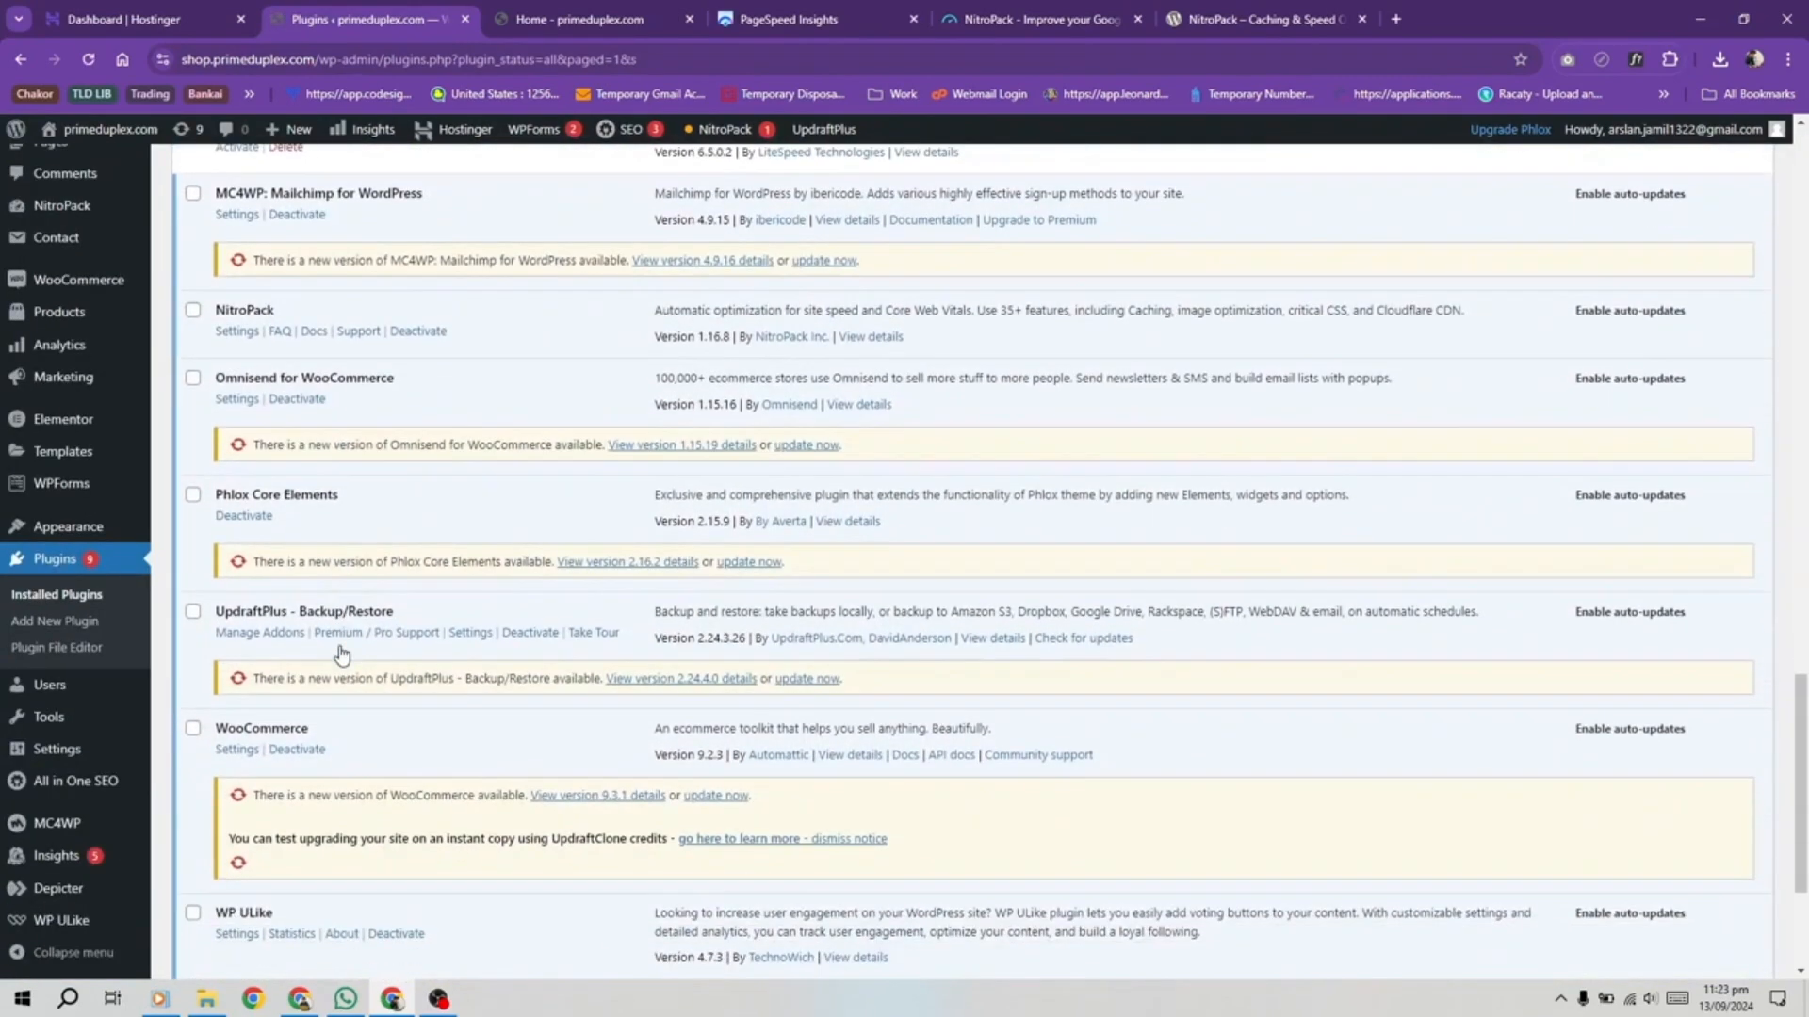
scroll(341, 653, "down", 4)
scroll(342, 654, "up", 9)
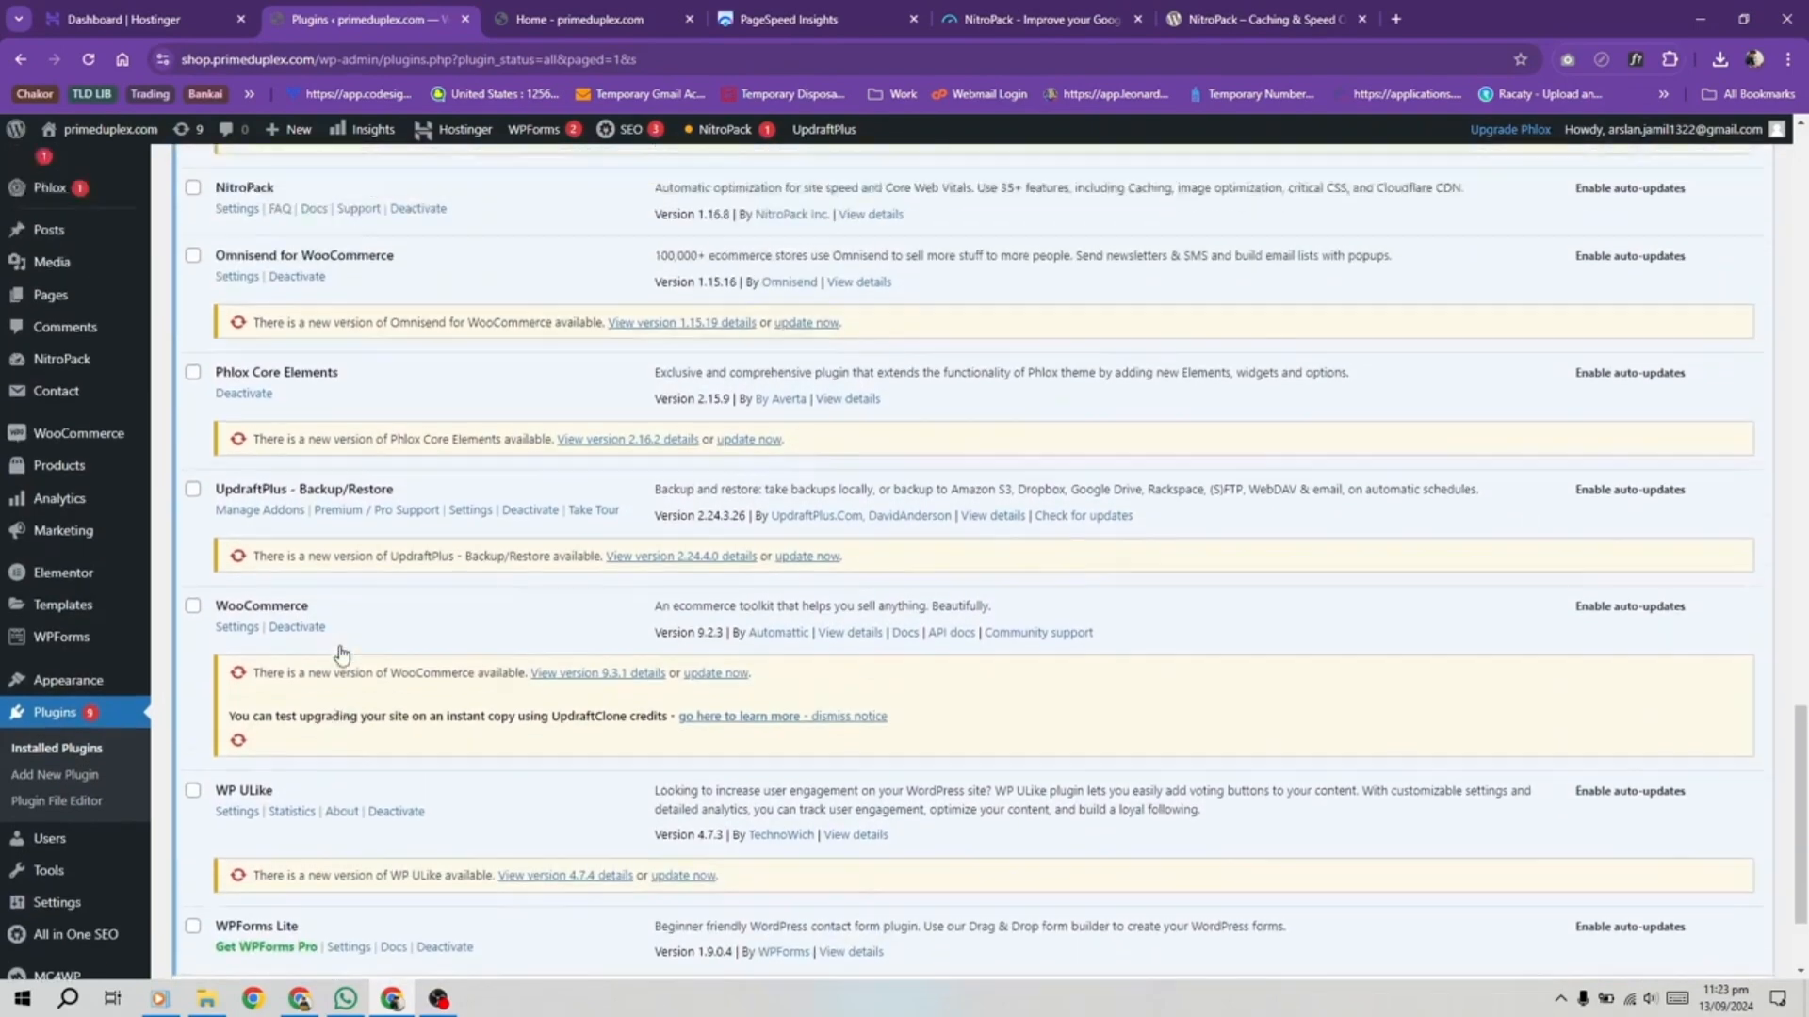
scroll(341, 653, "up", 1)
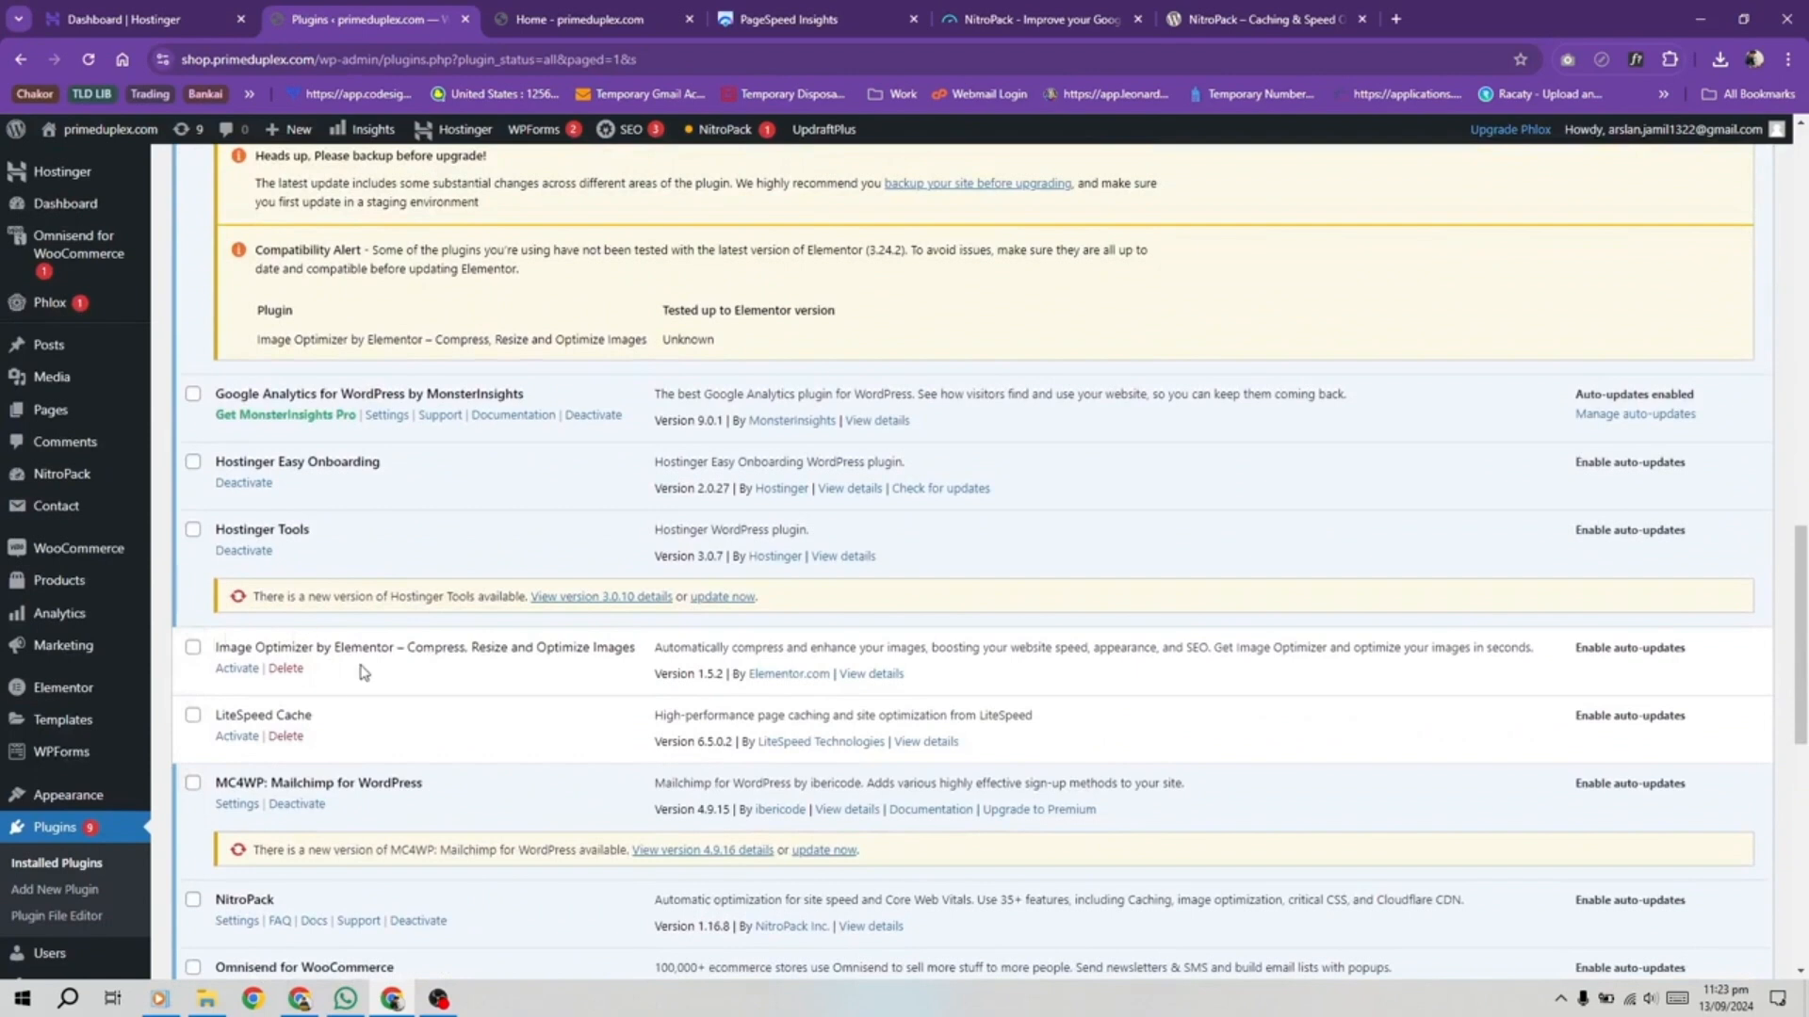
Step: Review the LiteSpeed Cache and Image Optimizer by Elementor entries in the installed plugins list
scroll(363, 671, "up", 1)
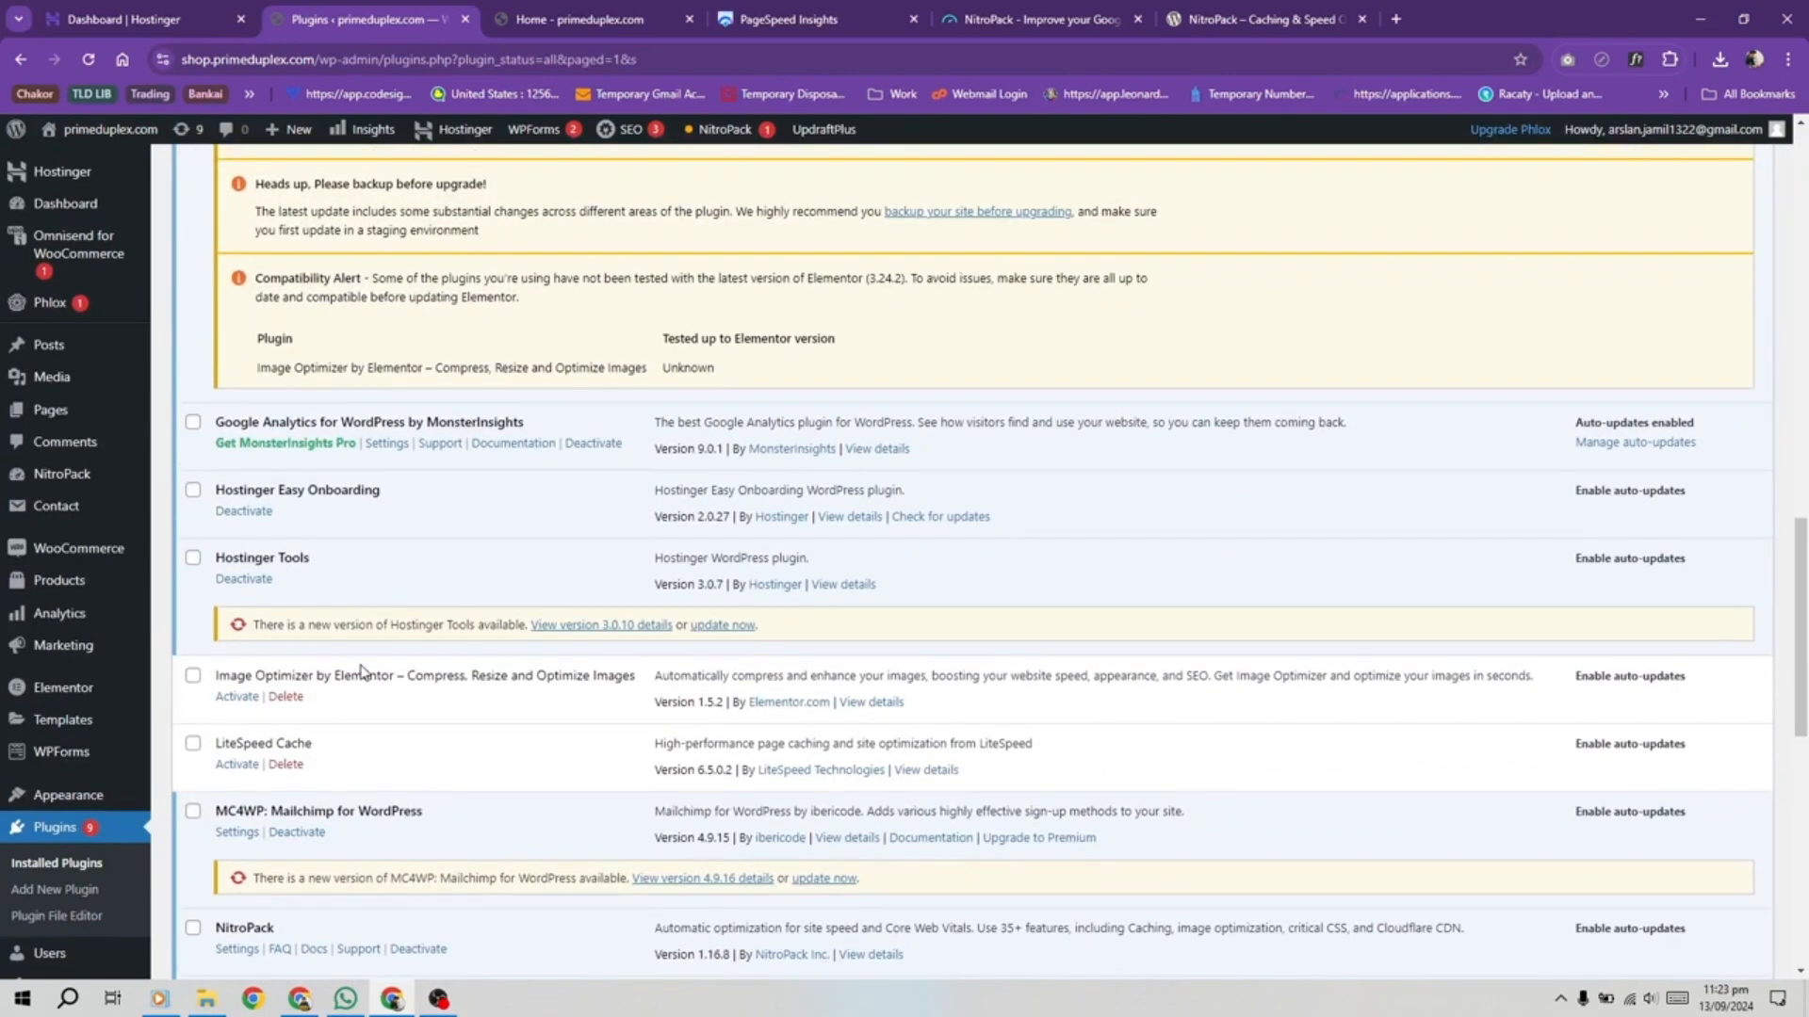
left_click_drag(312, 746, 222, 739)
left_click(397, 764)
scroll(397, 763, "up", 5)
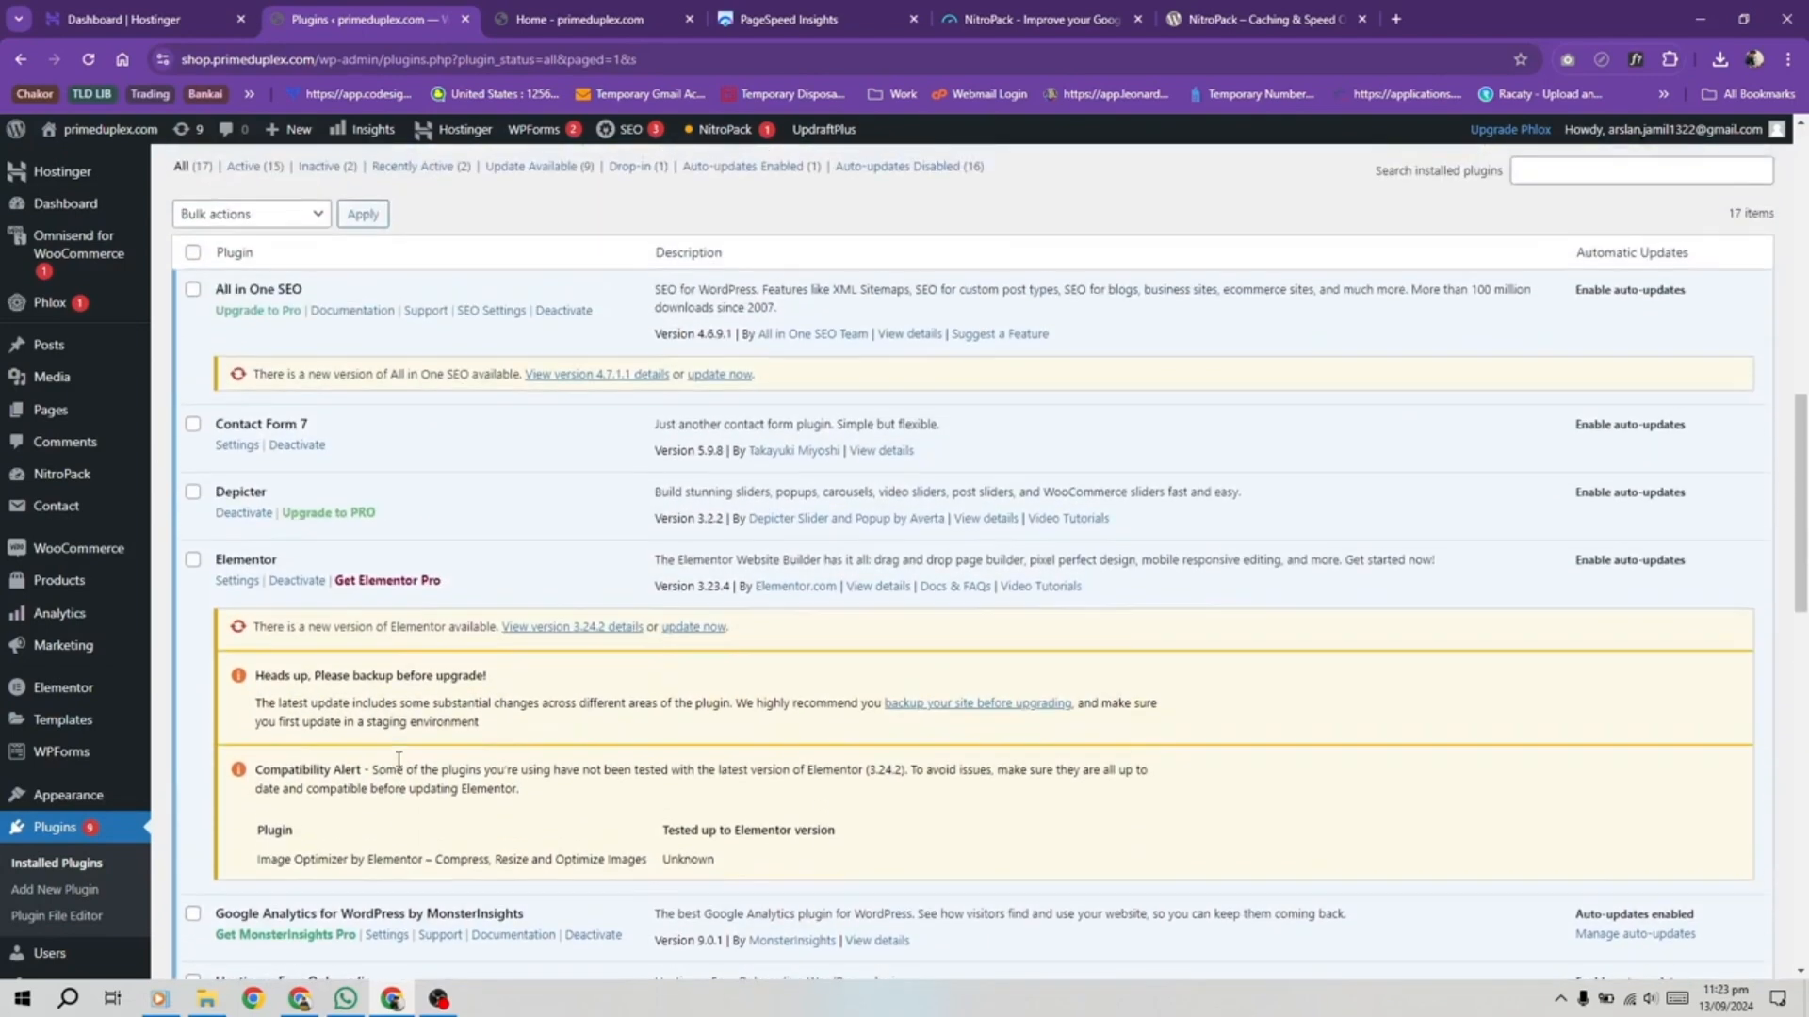
scroll(397, 759, "up", 3)
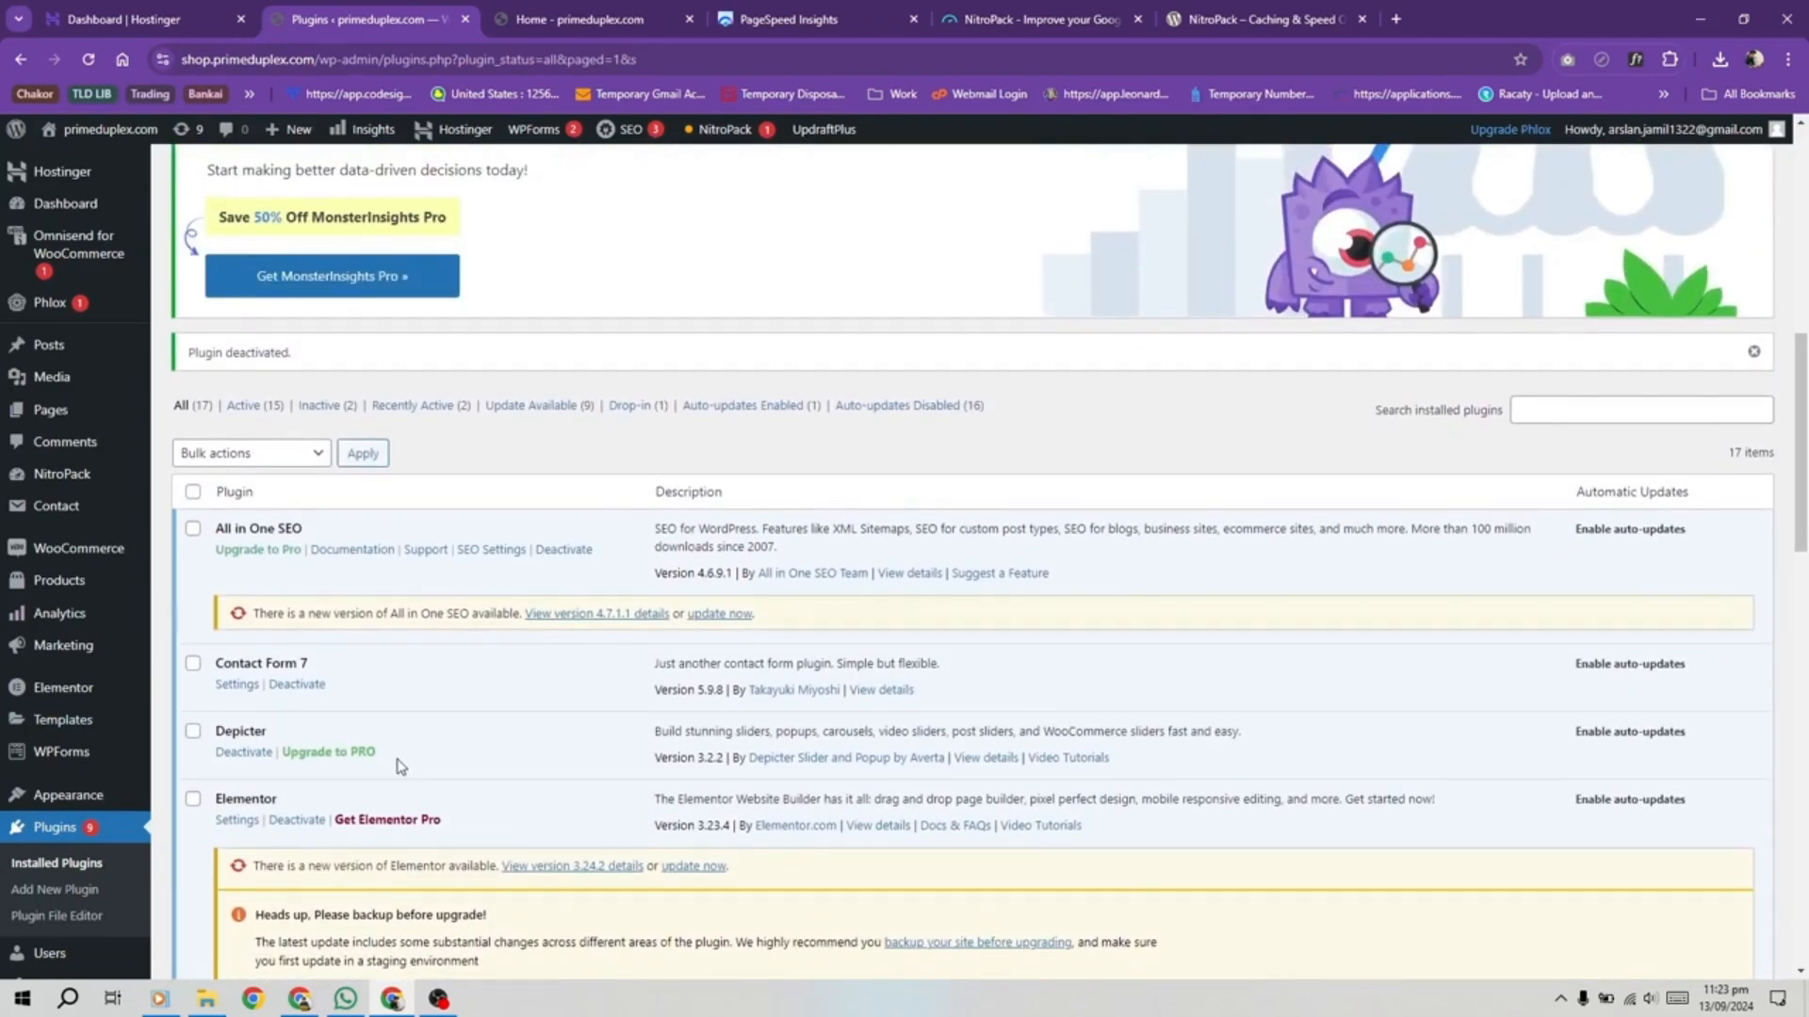
scroll(400, 765, "down", 8)
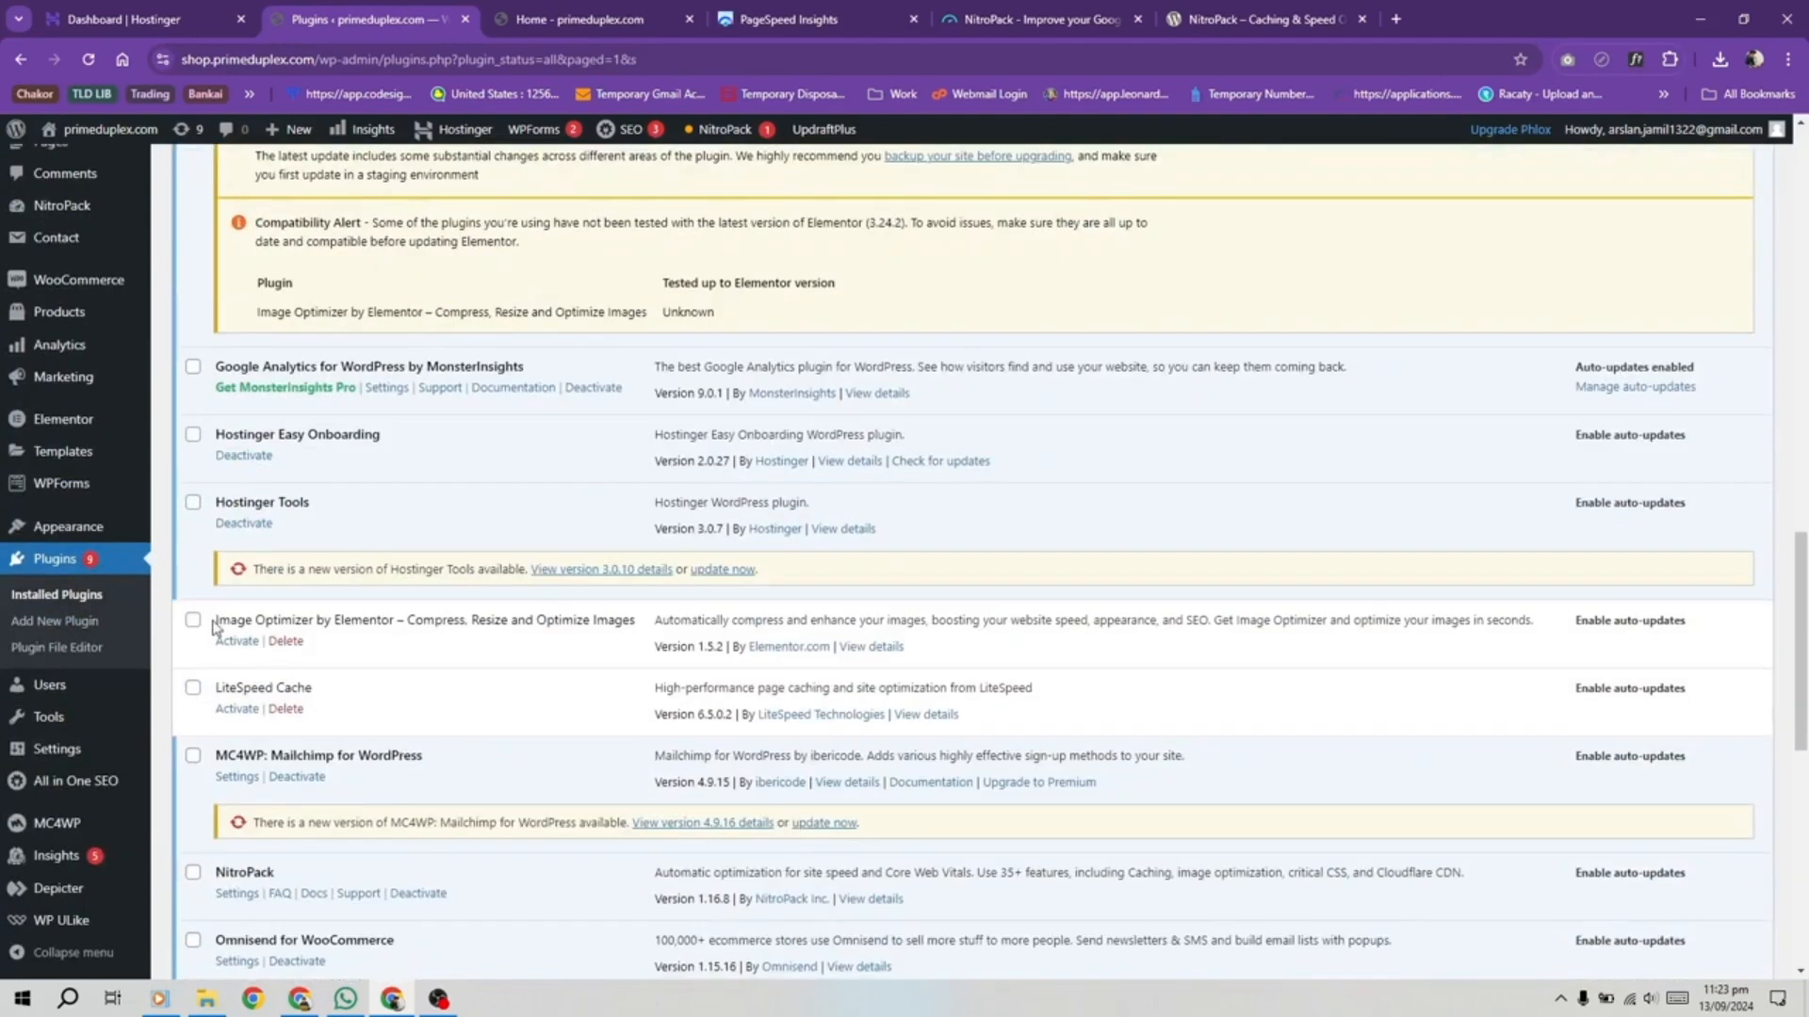
left_click_drag(215, 624, 397, 621)
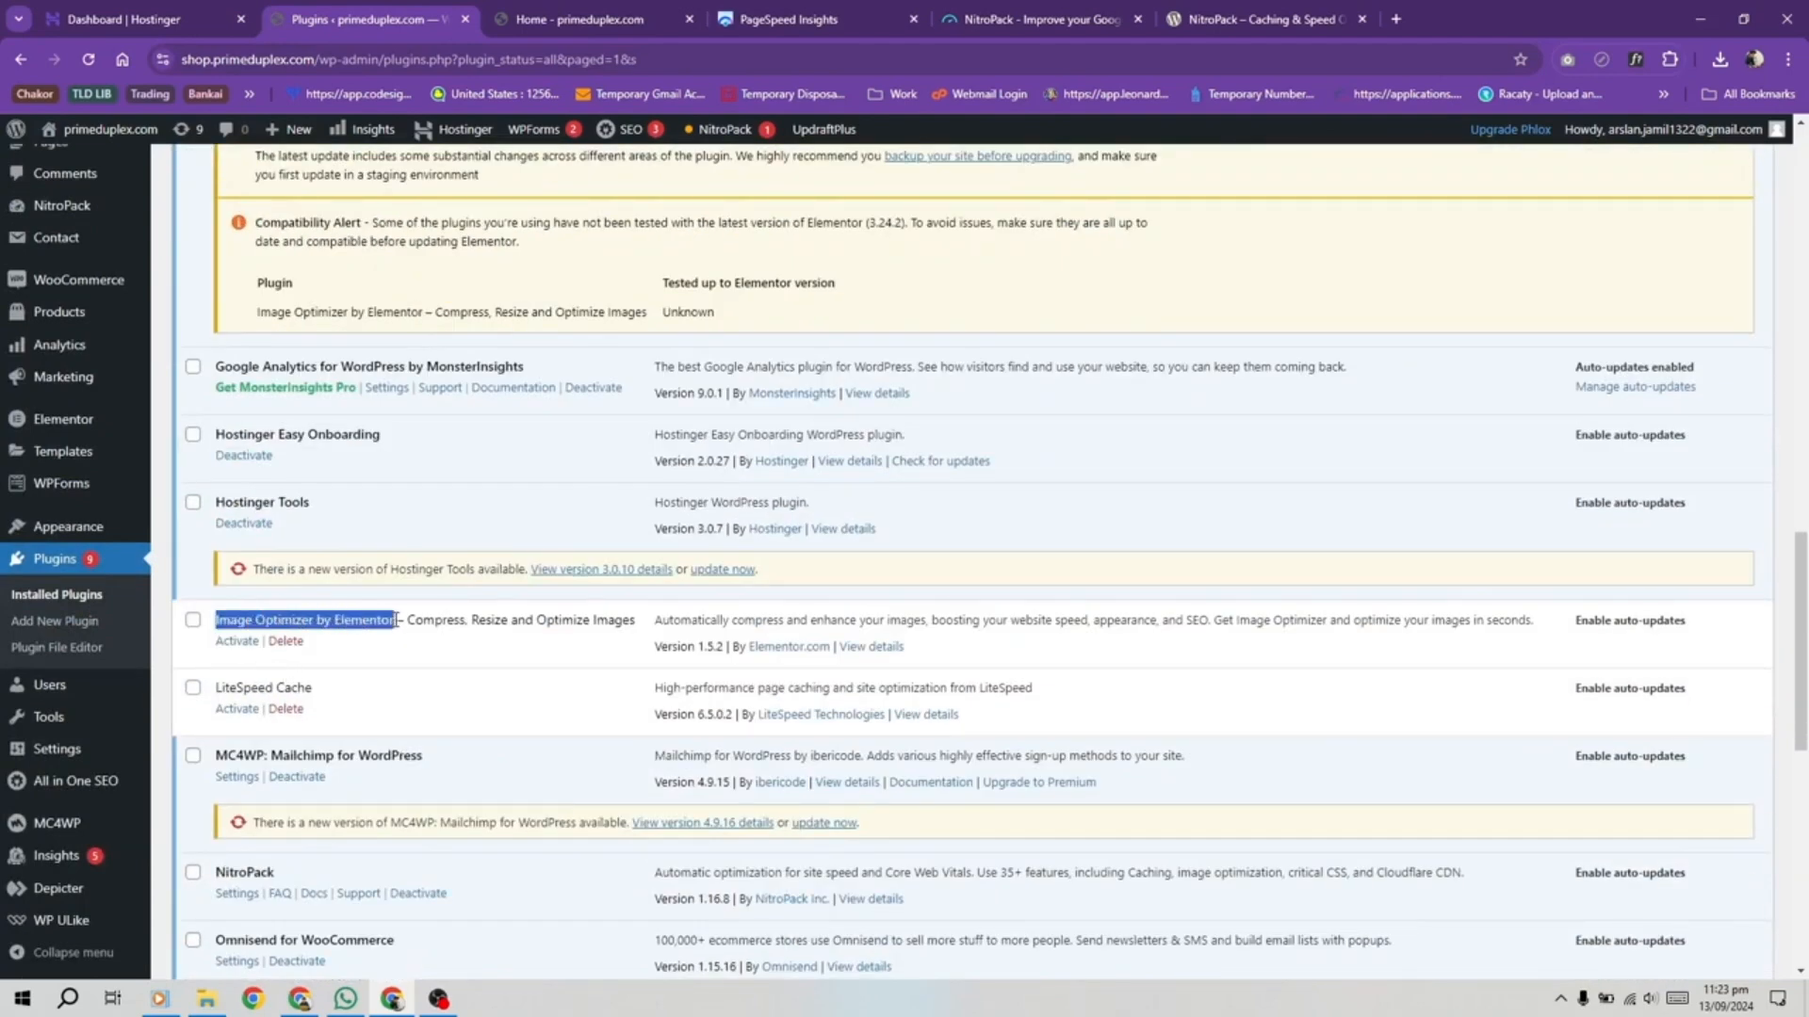
left_click(582, 668)
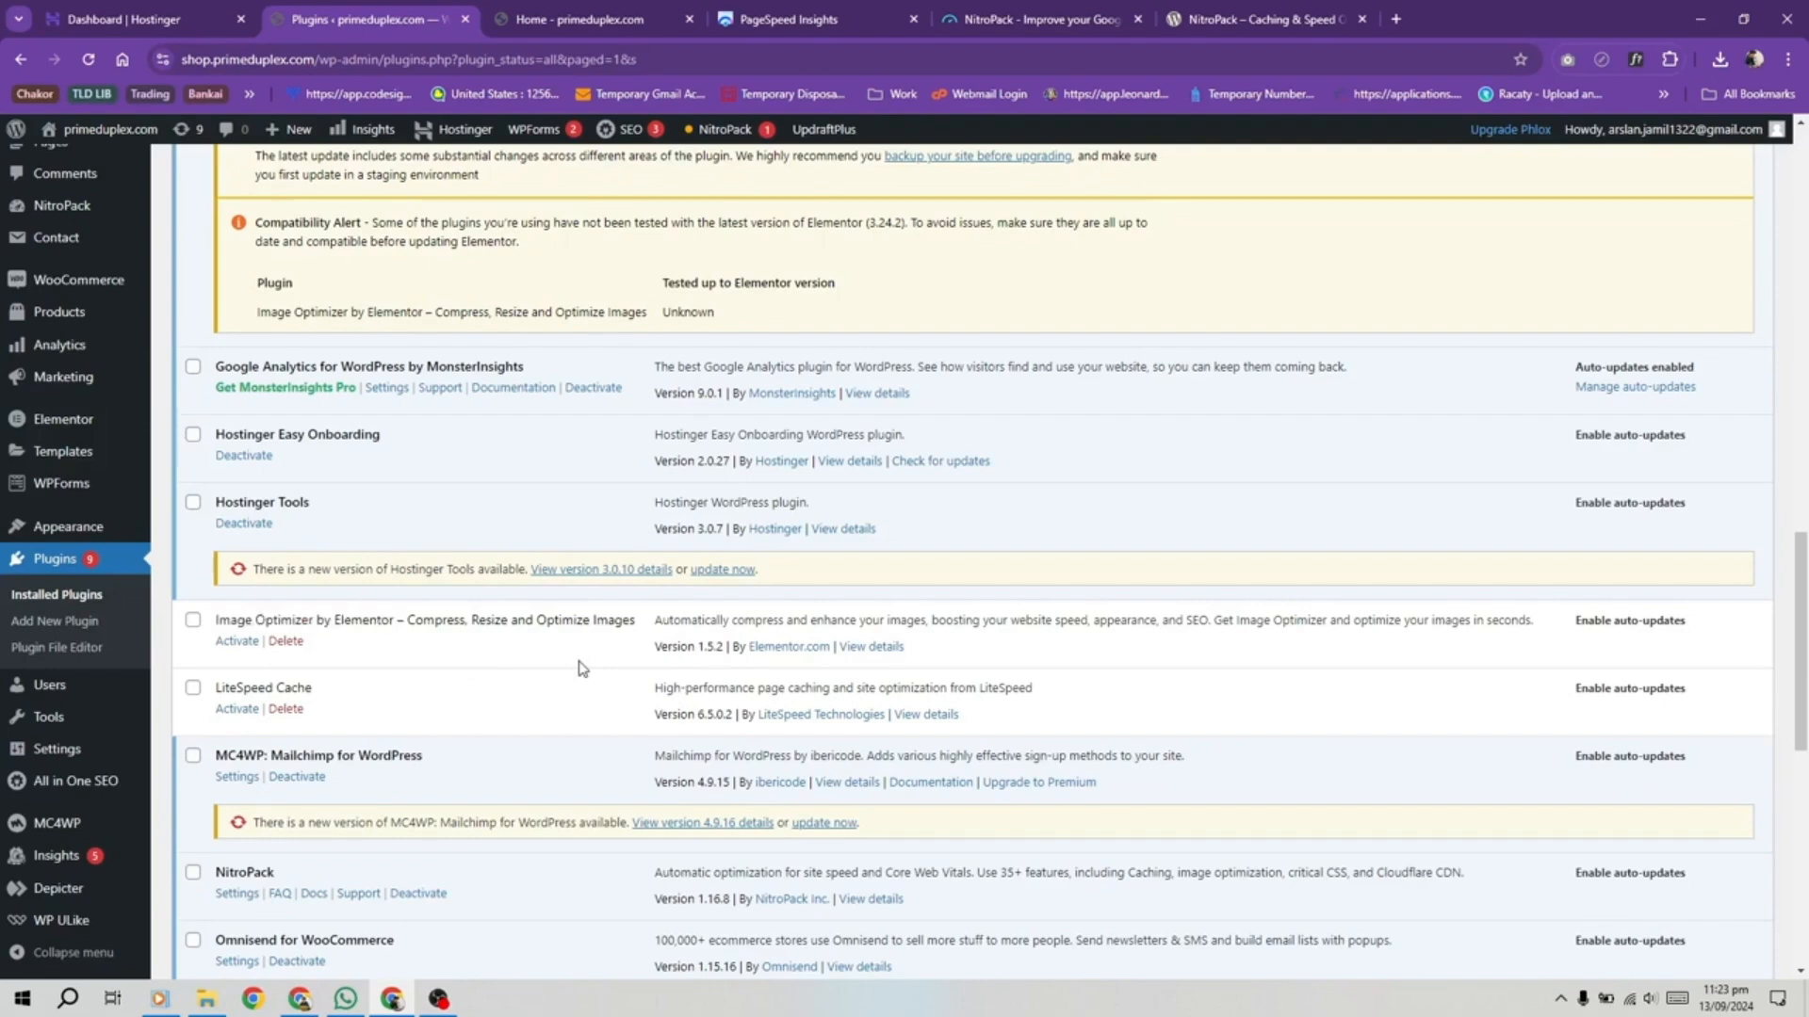
Step: Open the NitroPack dashboard and switch the optimization mode to Ludicrous
scroll(102, 377, "up", 2)
mouse_move(102, 377)
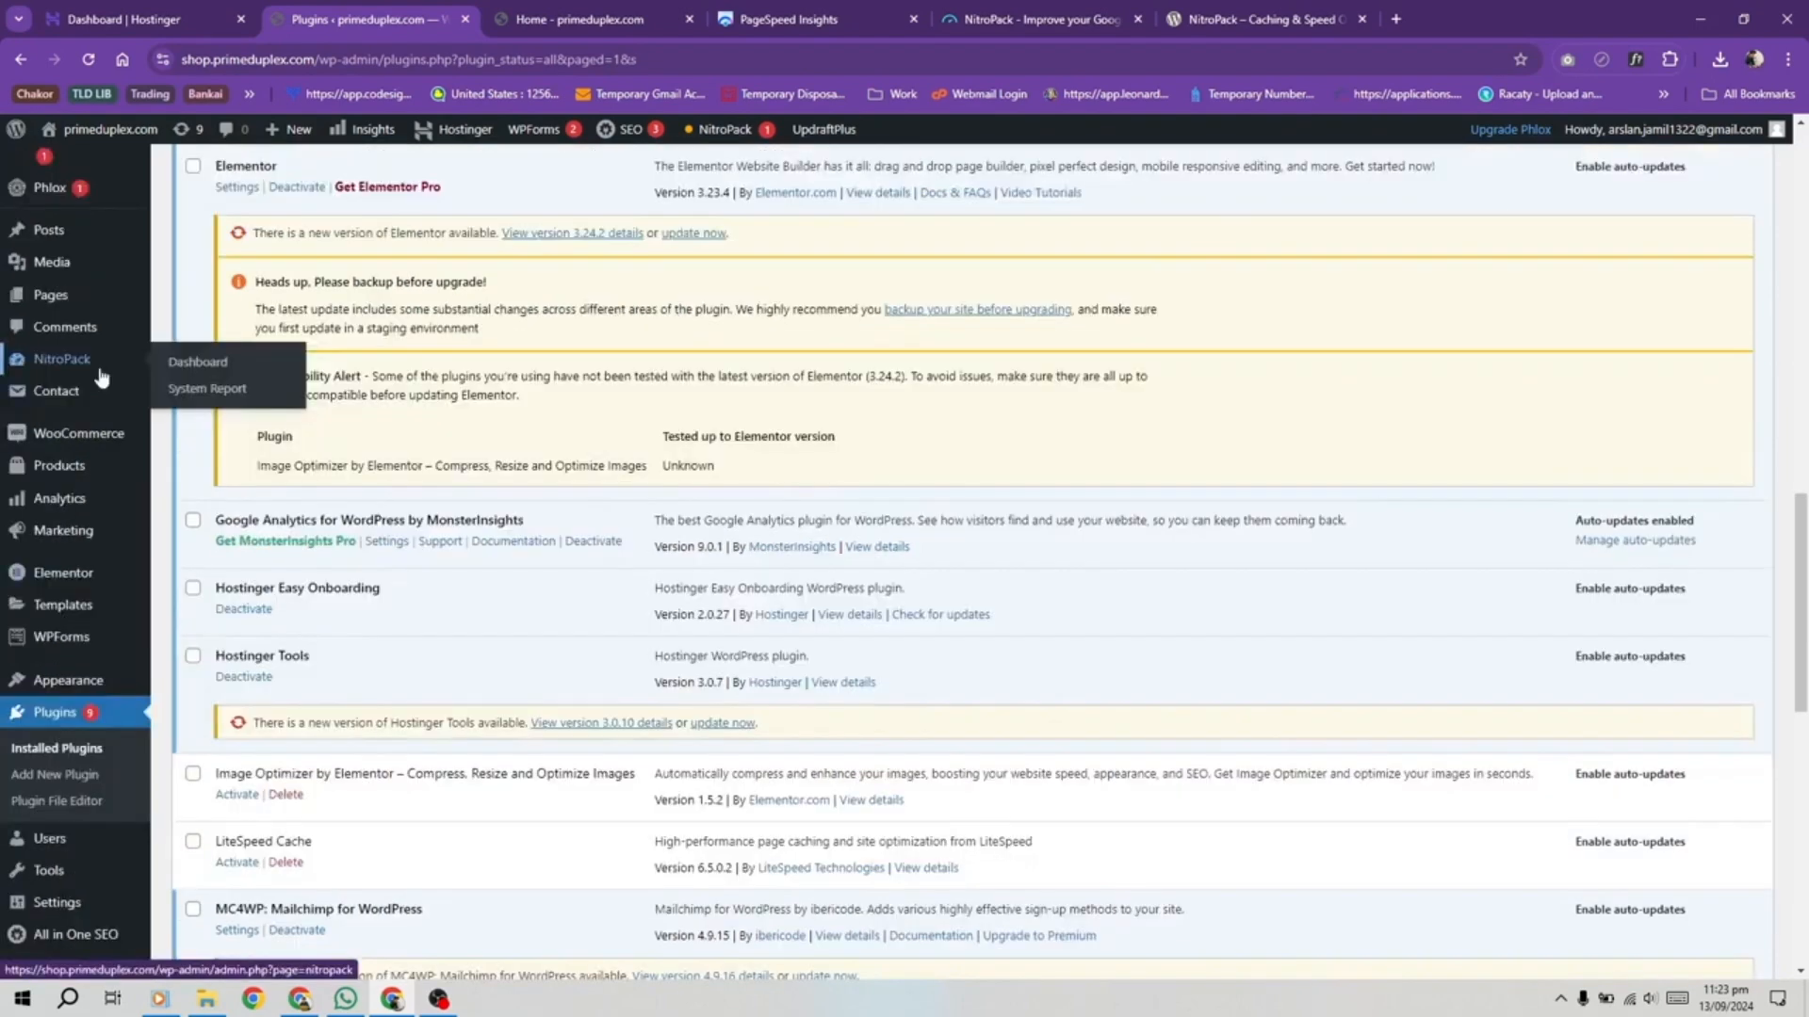
left_click(257, 364)
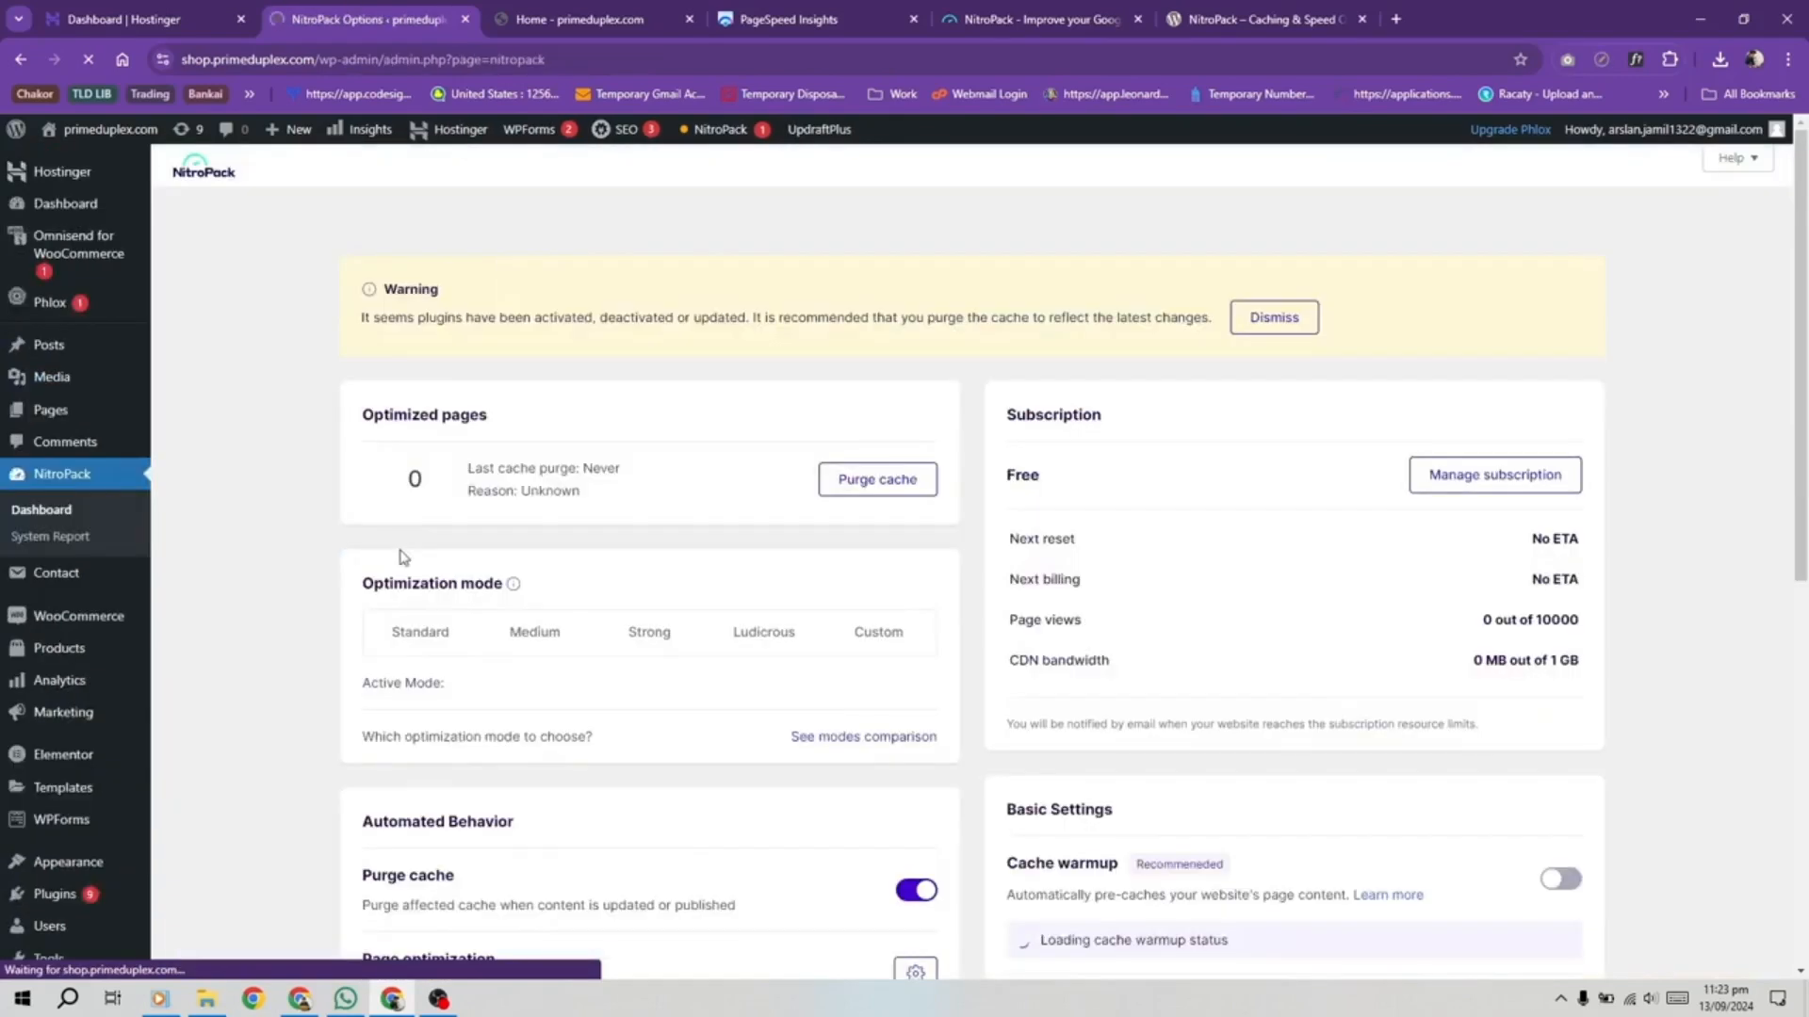
scroll(744, 710, "down", 2)
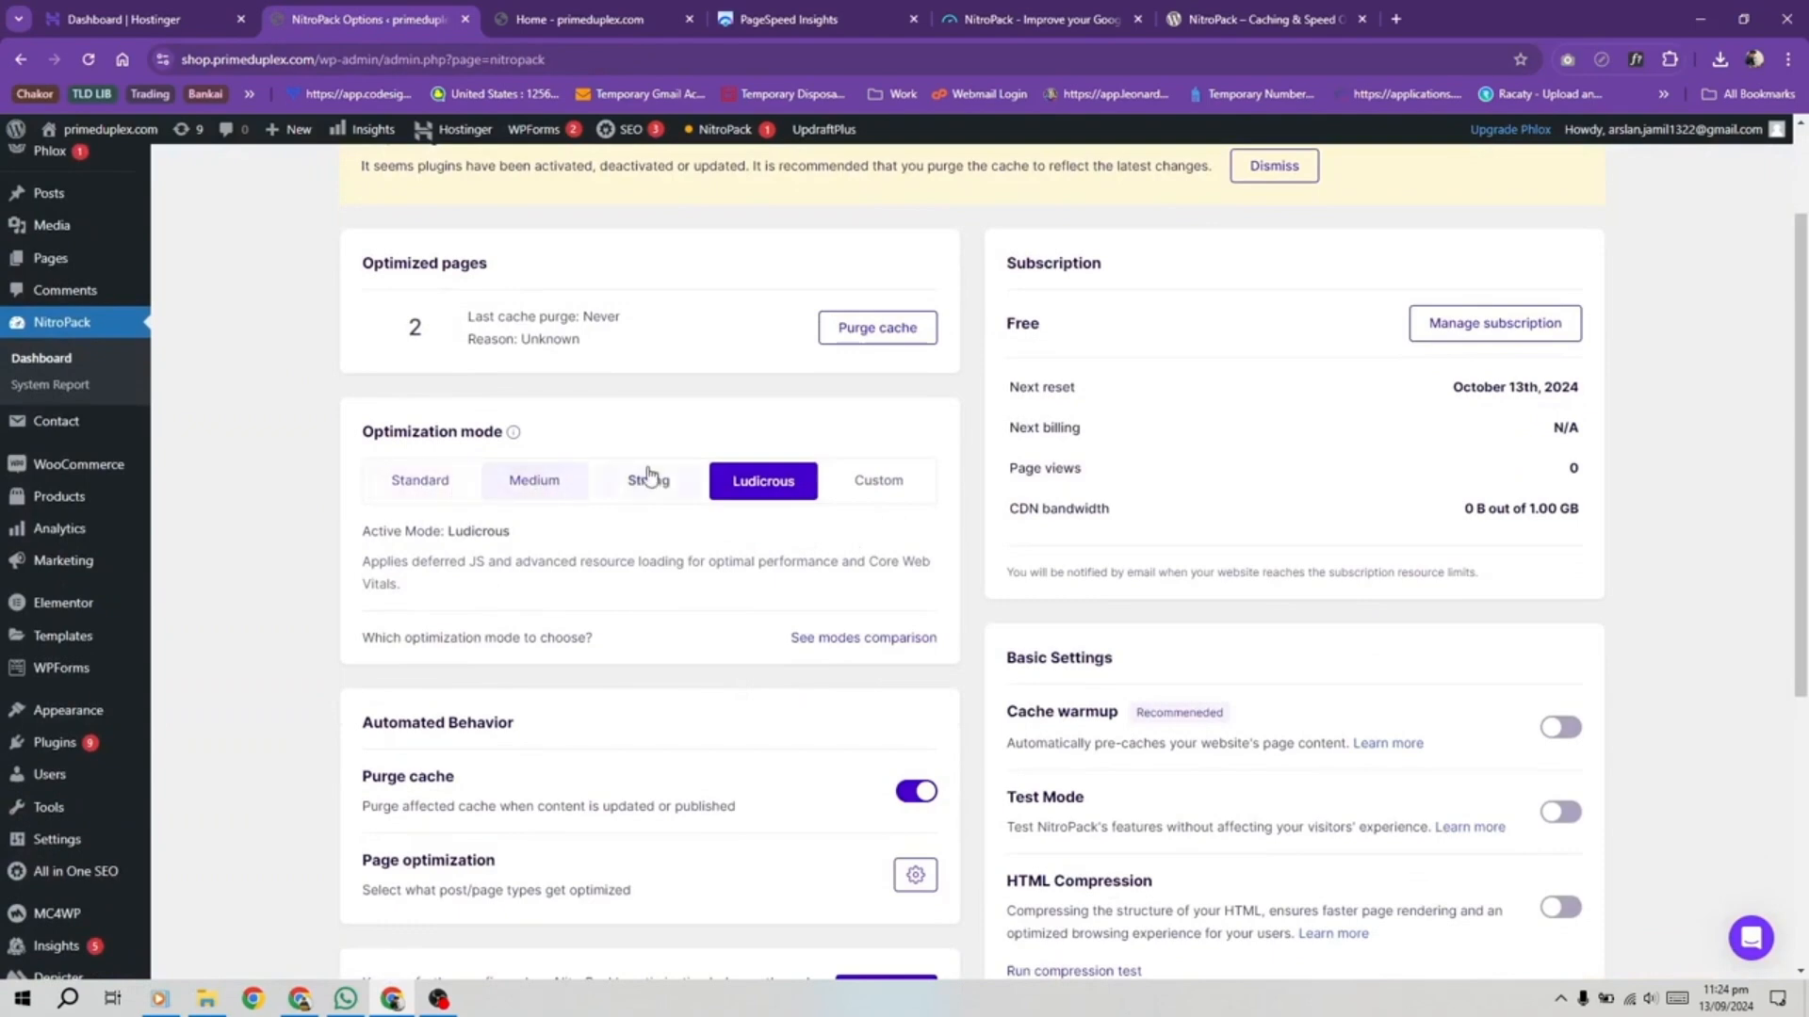
left_click(749, 485)
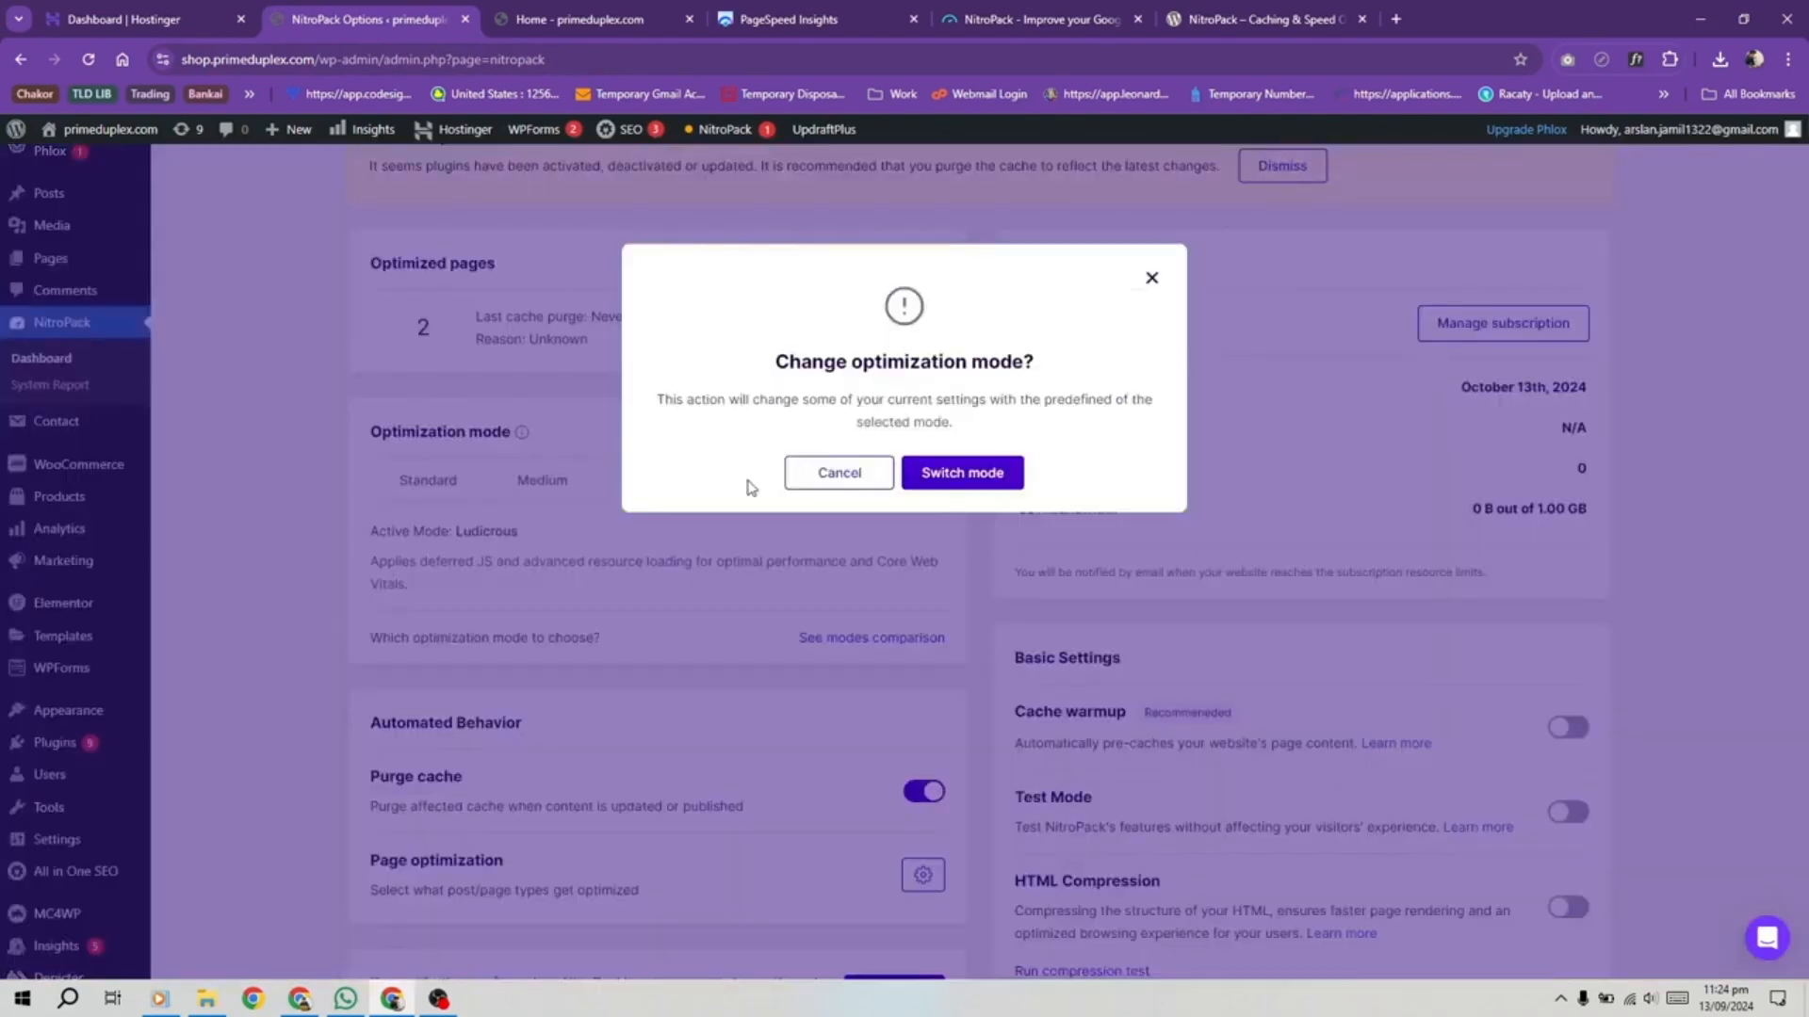
left_click(955, 474)
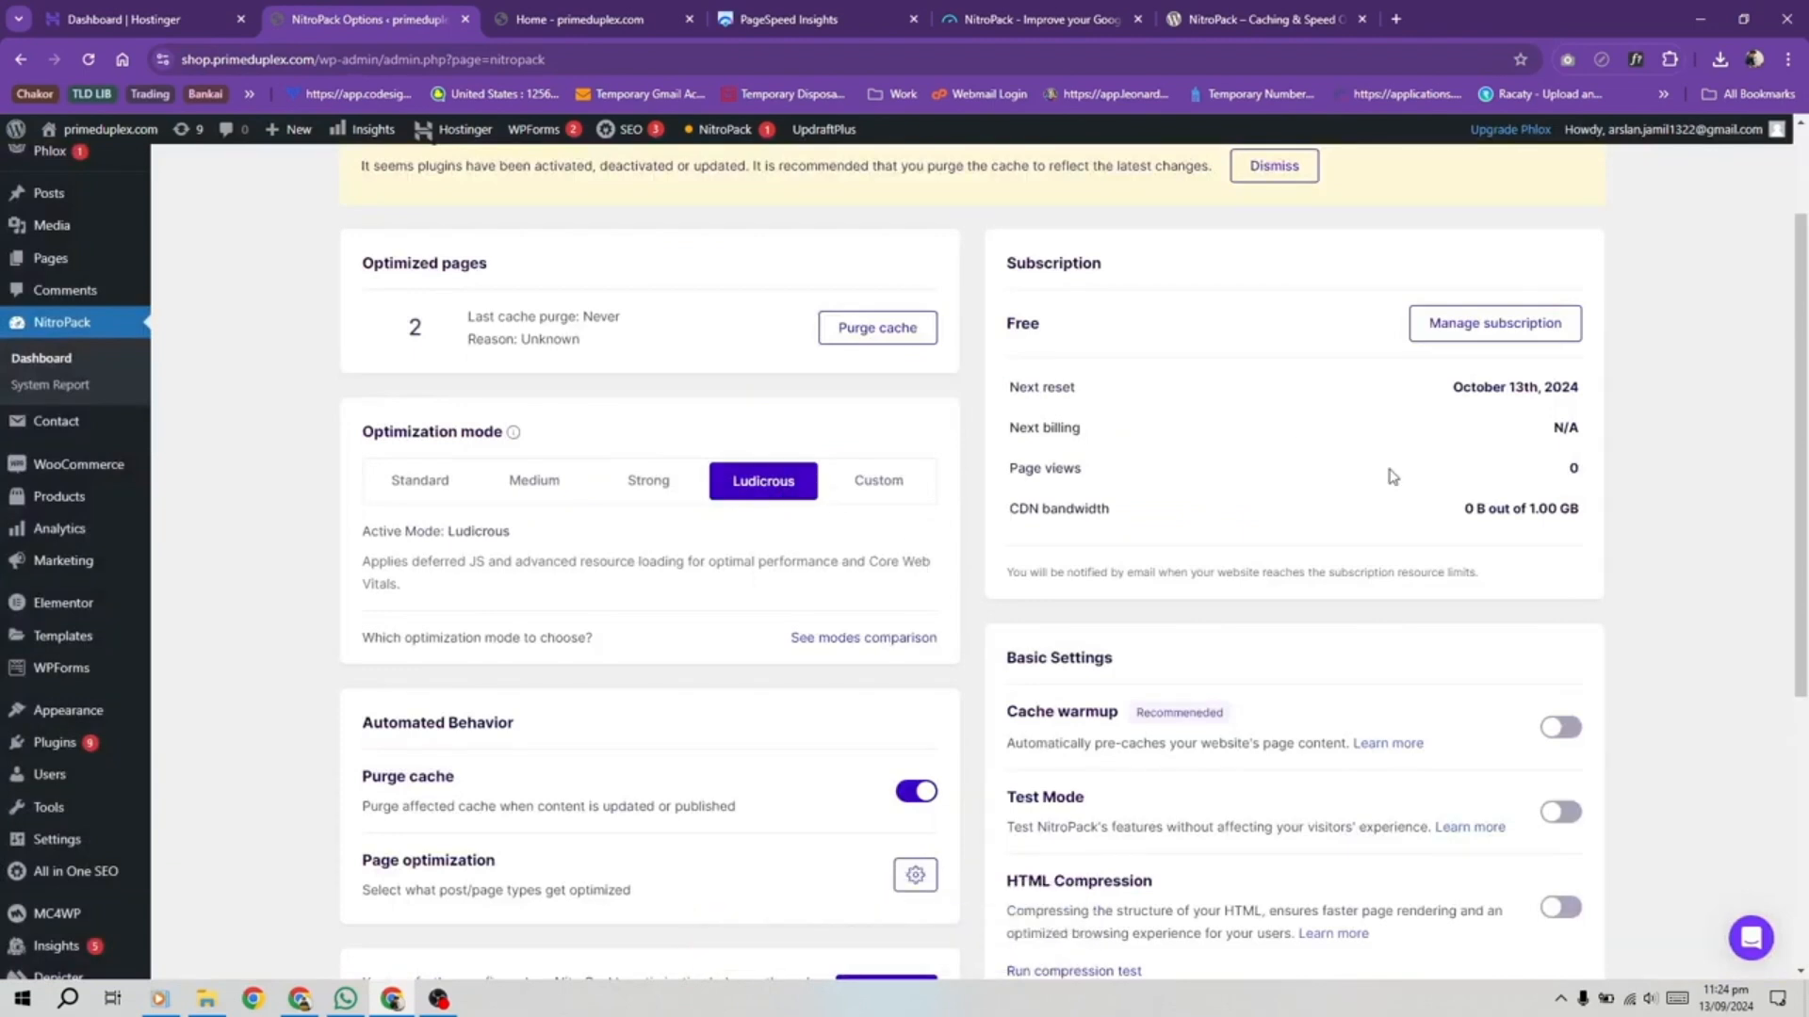
Step: Enable HTML Compression and Cache warmup in NitroPack's basic settings
scroll(1390, 477, "down", 3)
scroll(1284, 613, "down", 1)
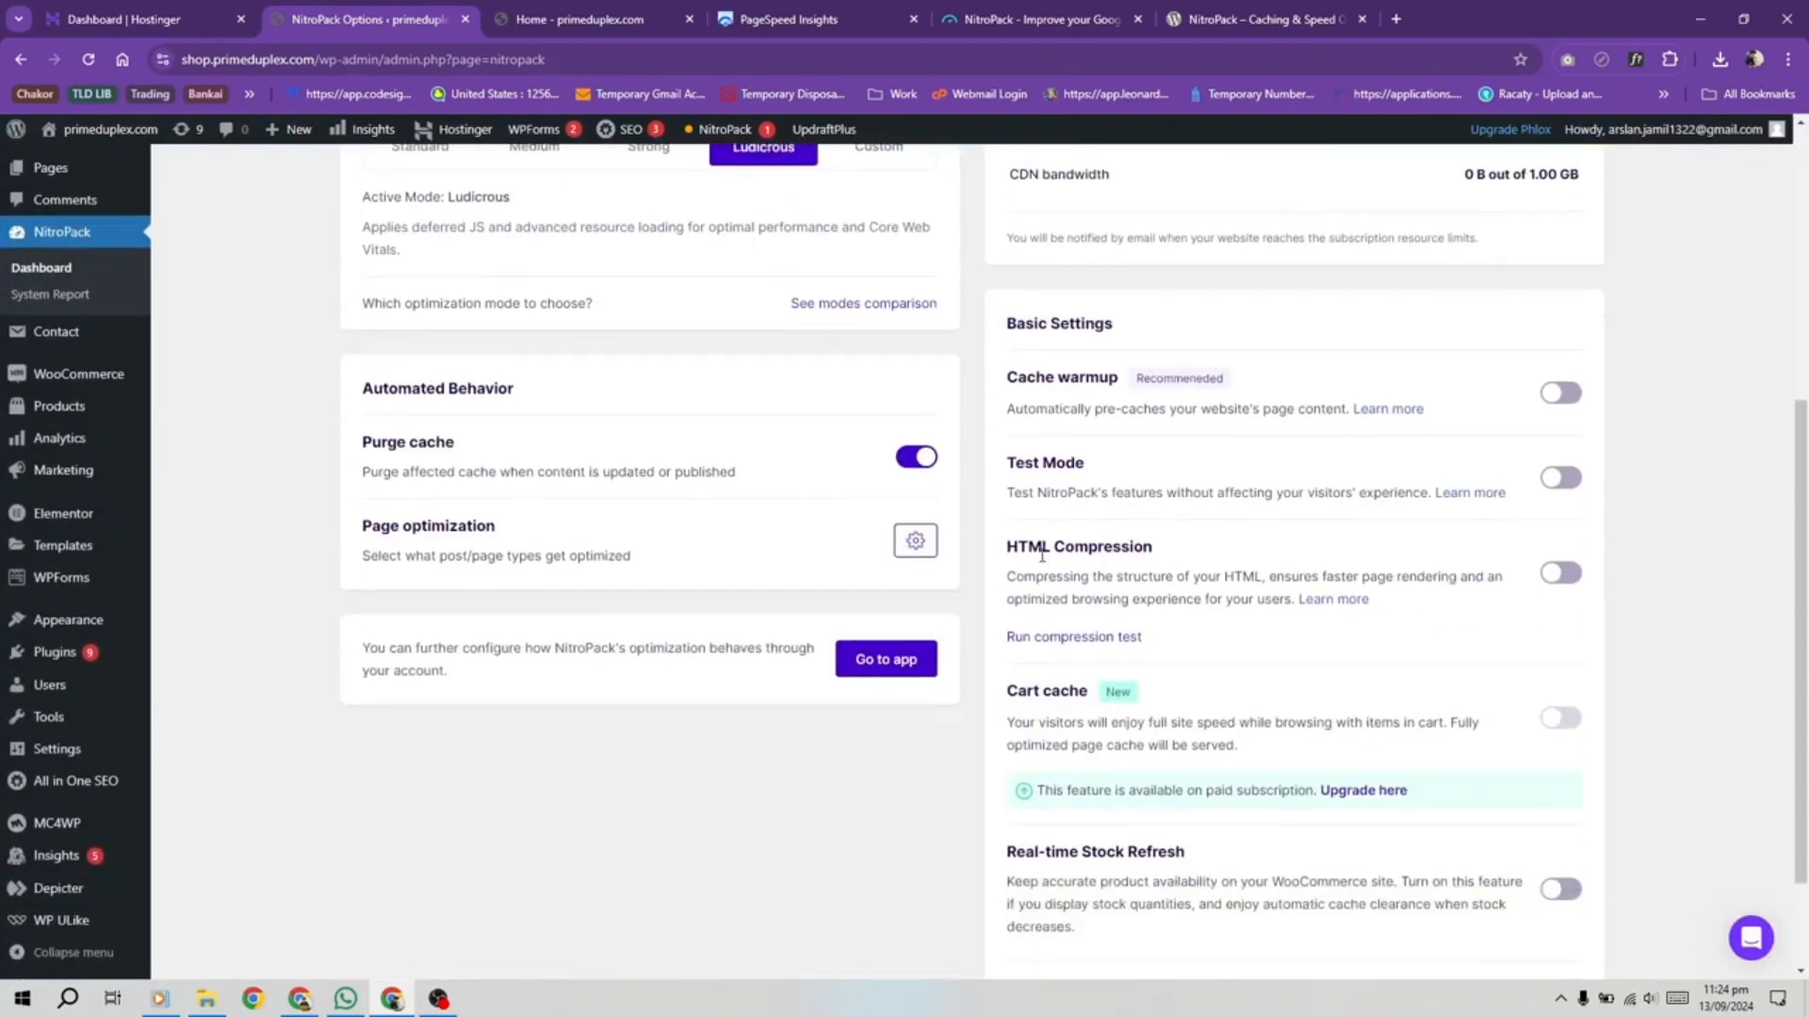
left_click_drag(1012, 549, 1185, 553)
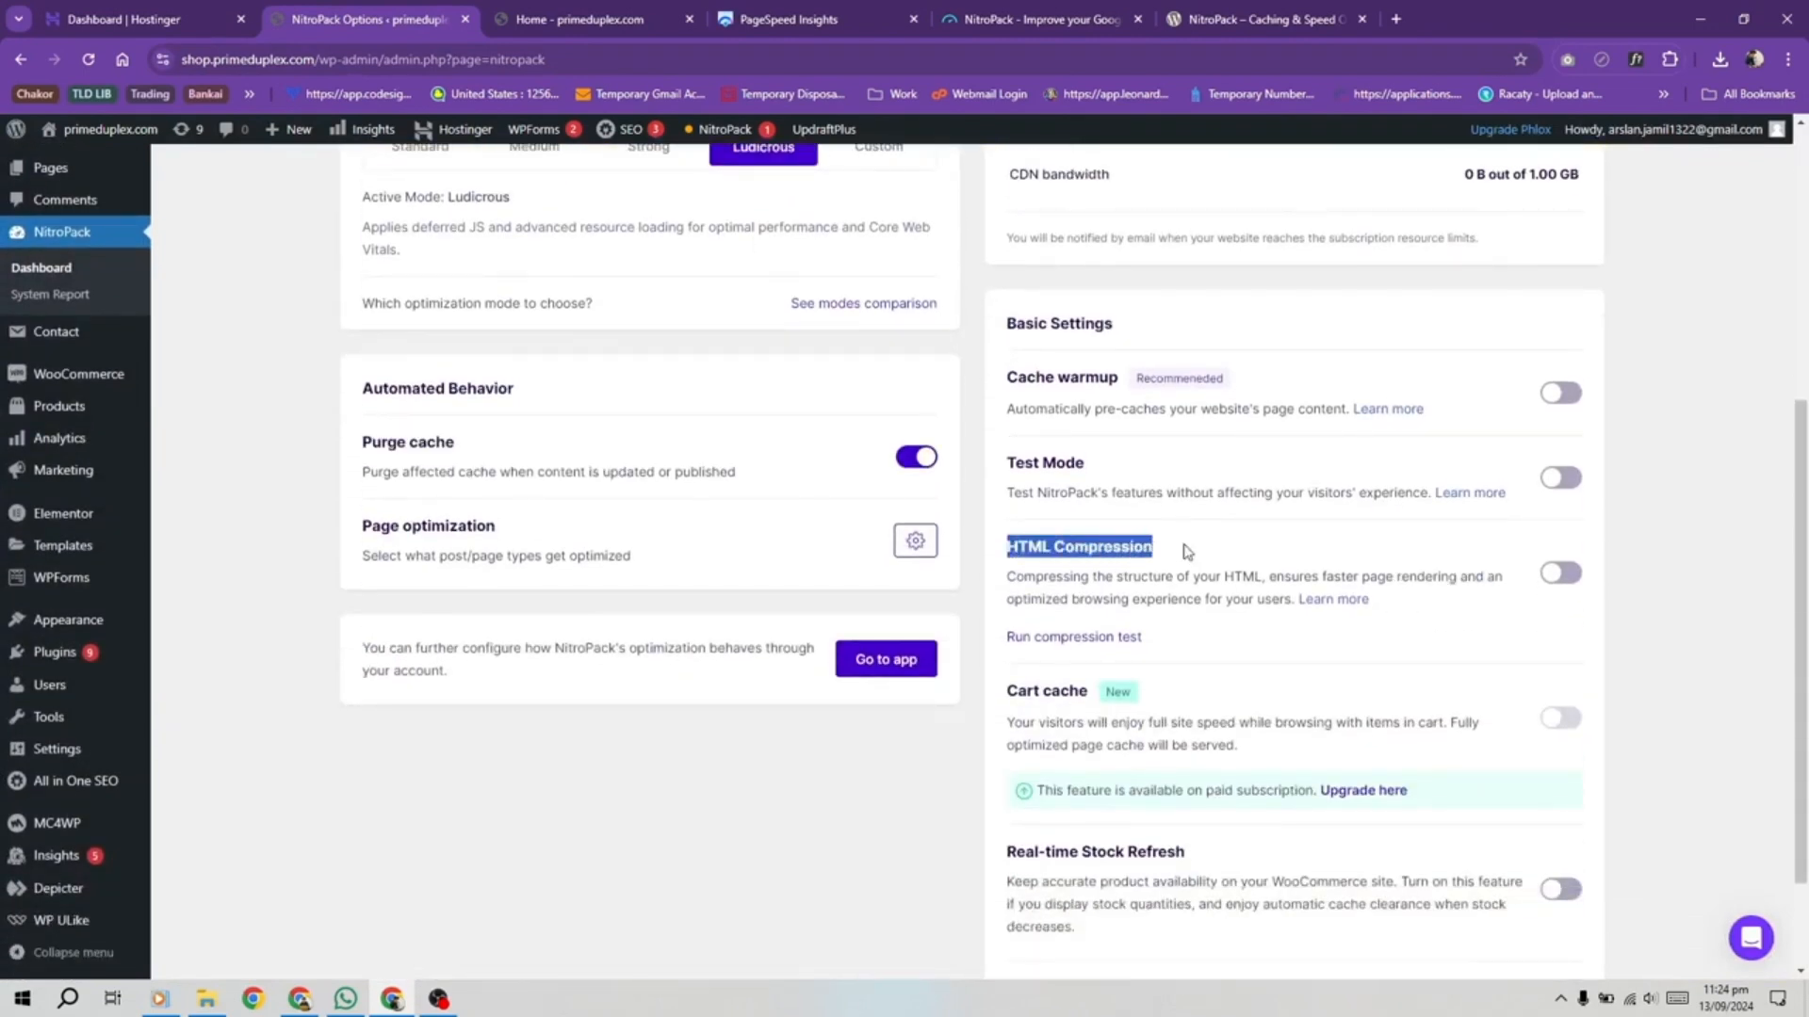
left_click(1556, 576)
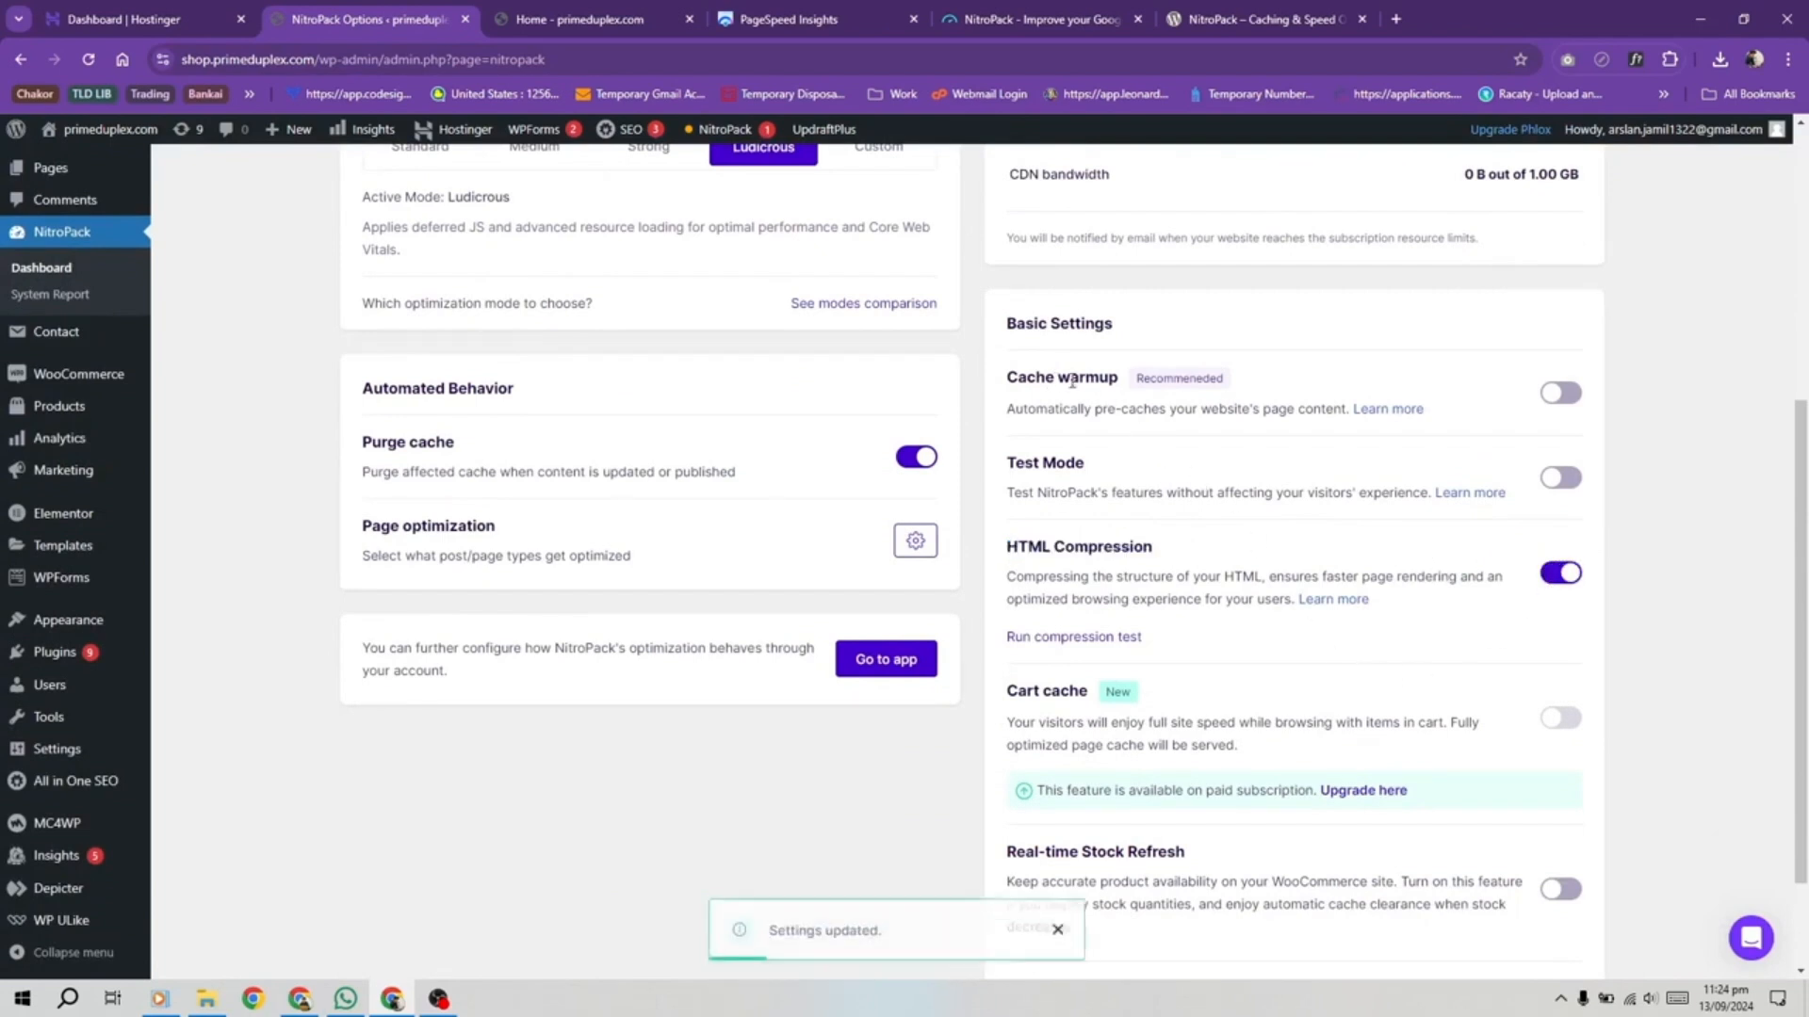
left_click(1550, 401)
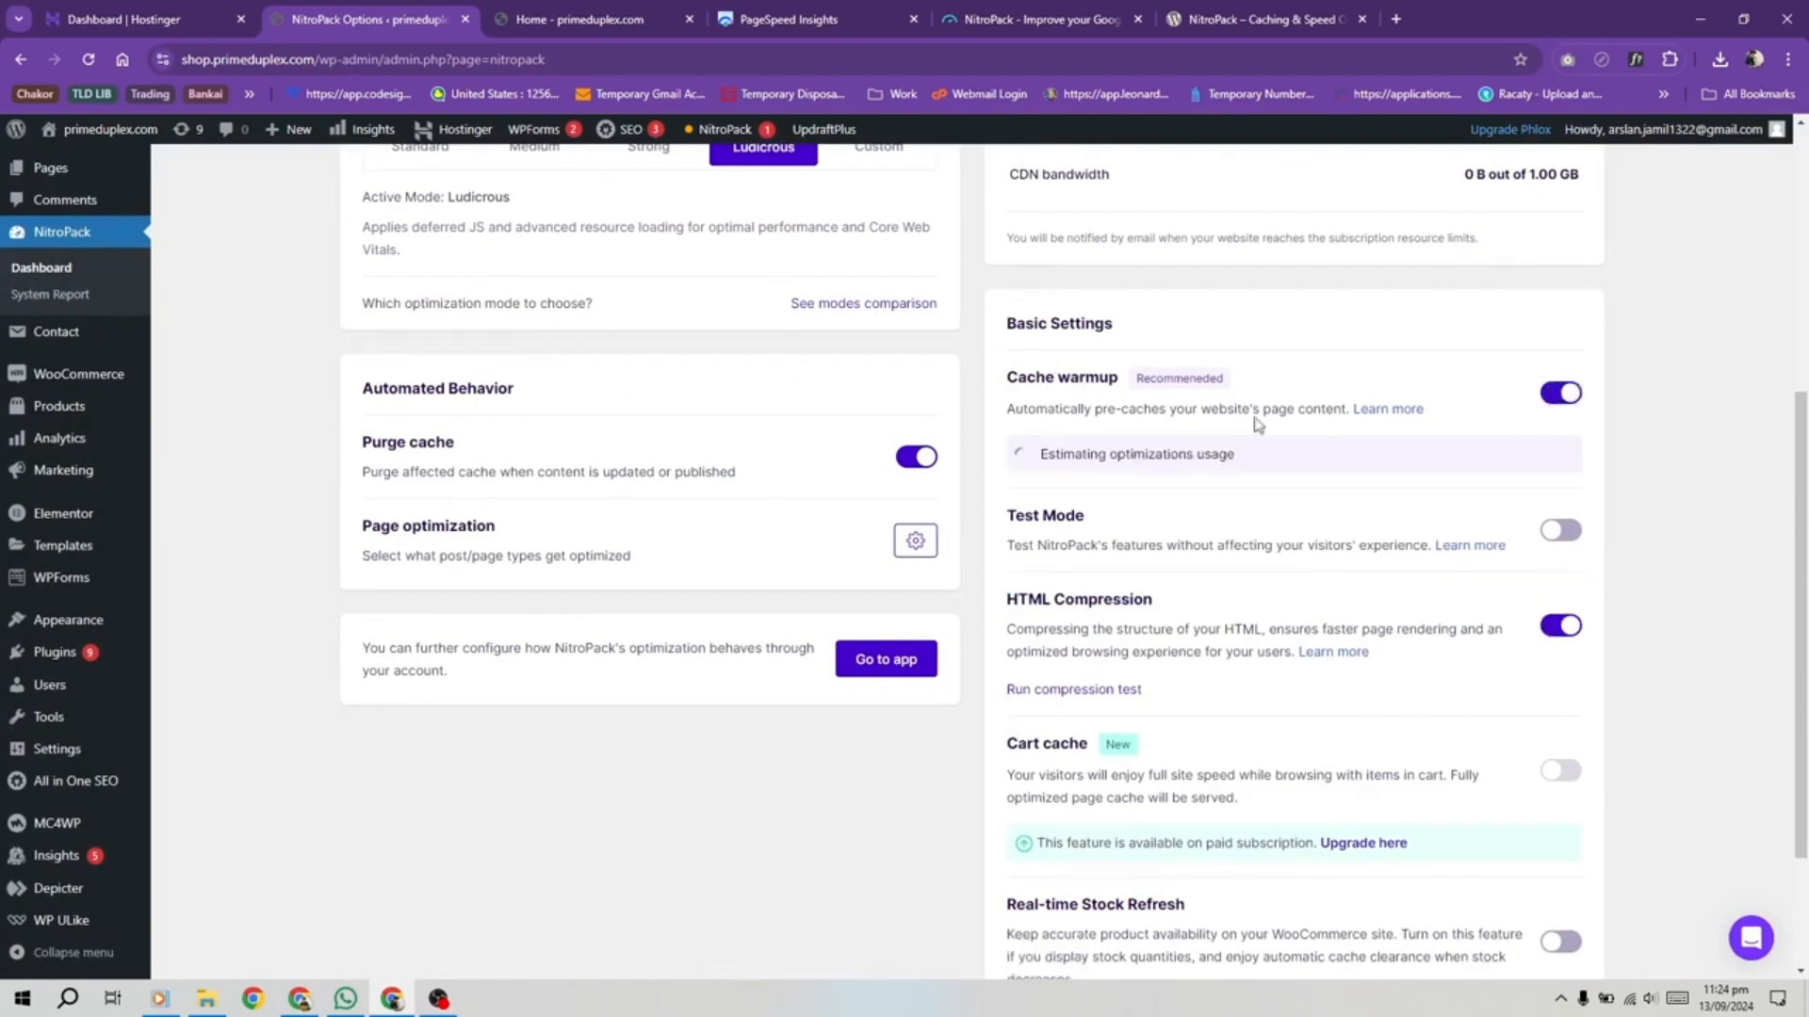
left_click_drag(1006, 378, 1123, 384)
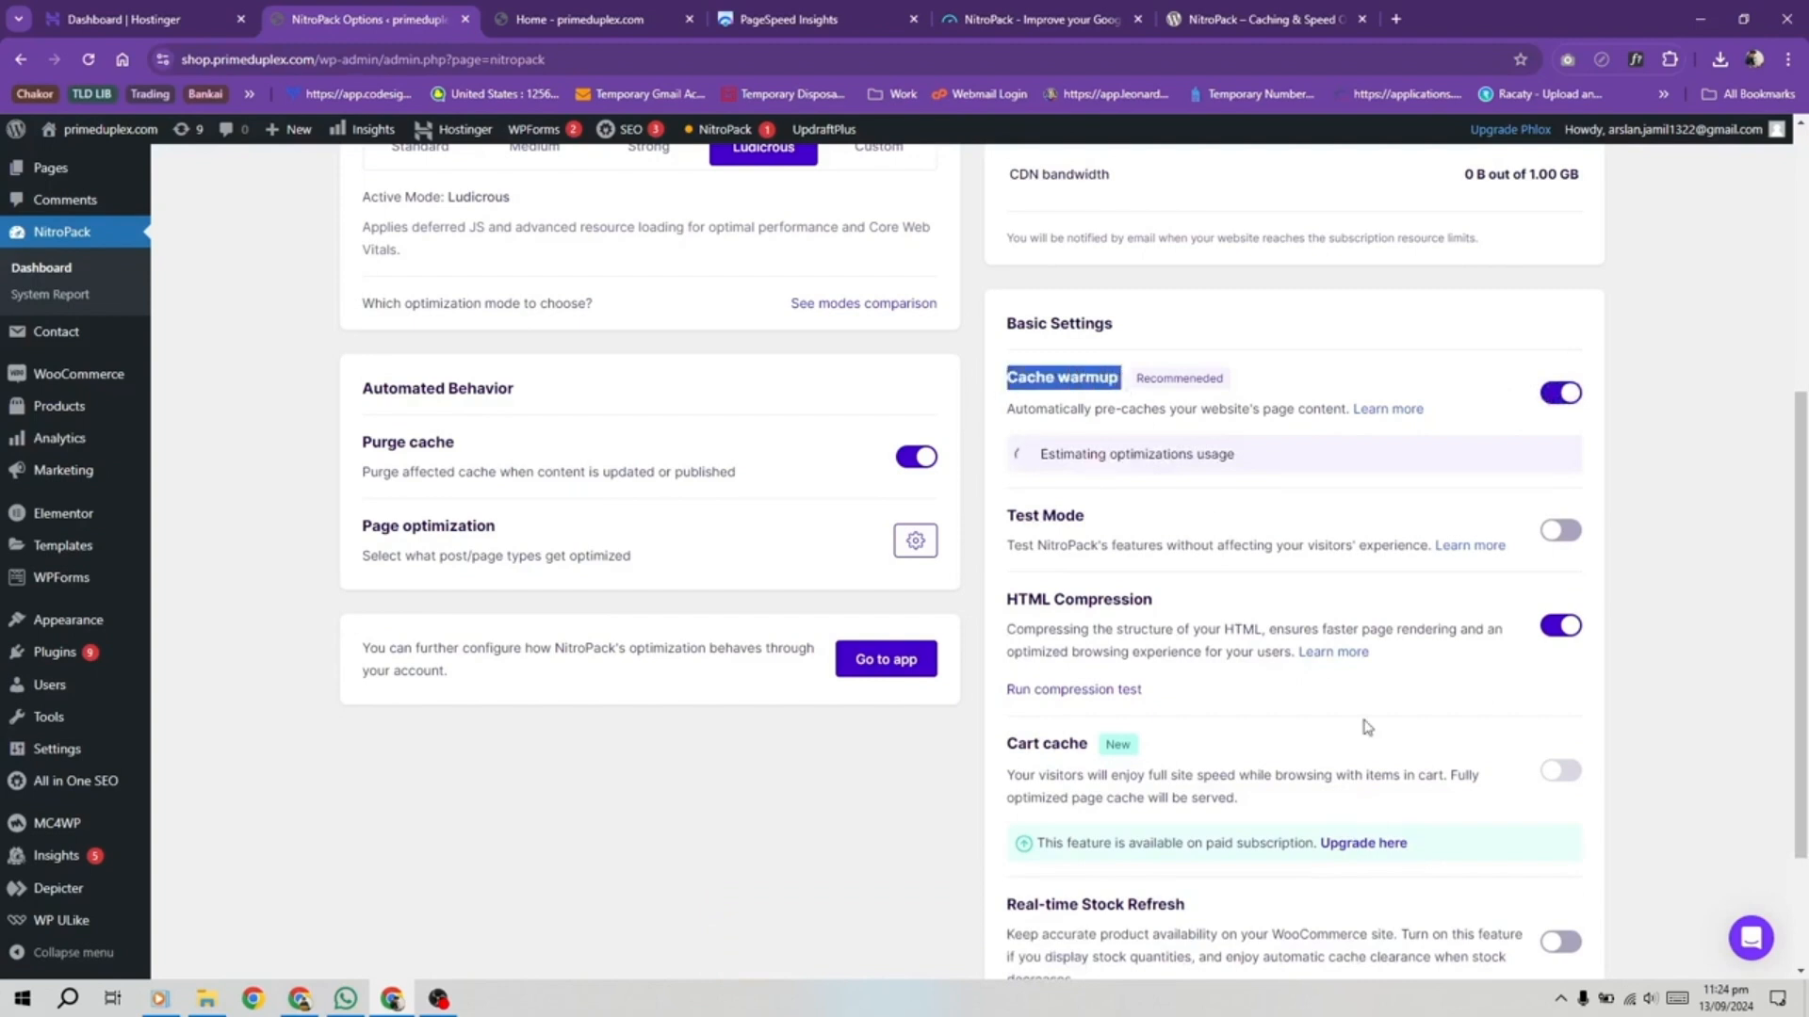
Step: Examine the remaining NitroPack basic settings, including the Cart cache option and its subscription requirement
scroll(1367, 726, "down", 2)
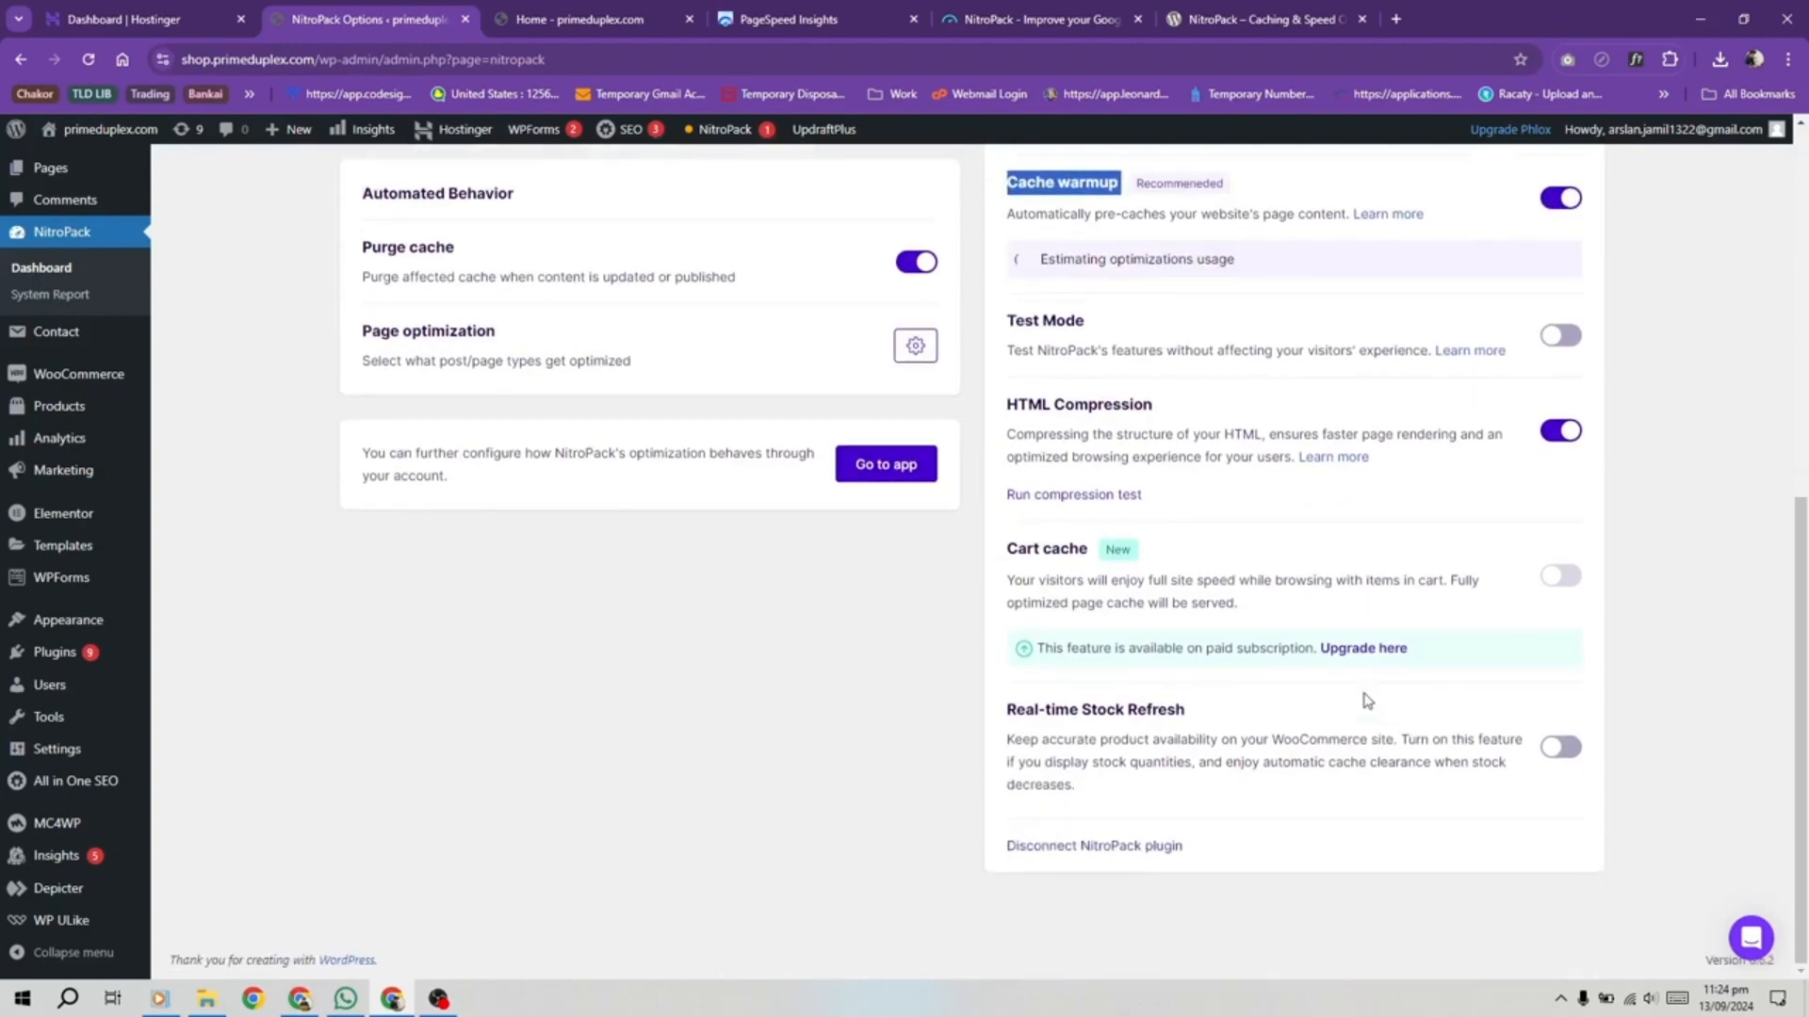
scroll(1367, 700, "up", 1)
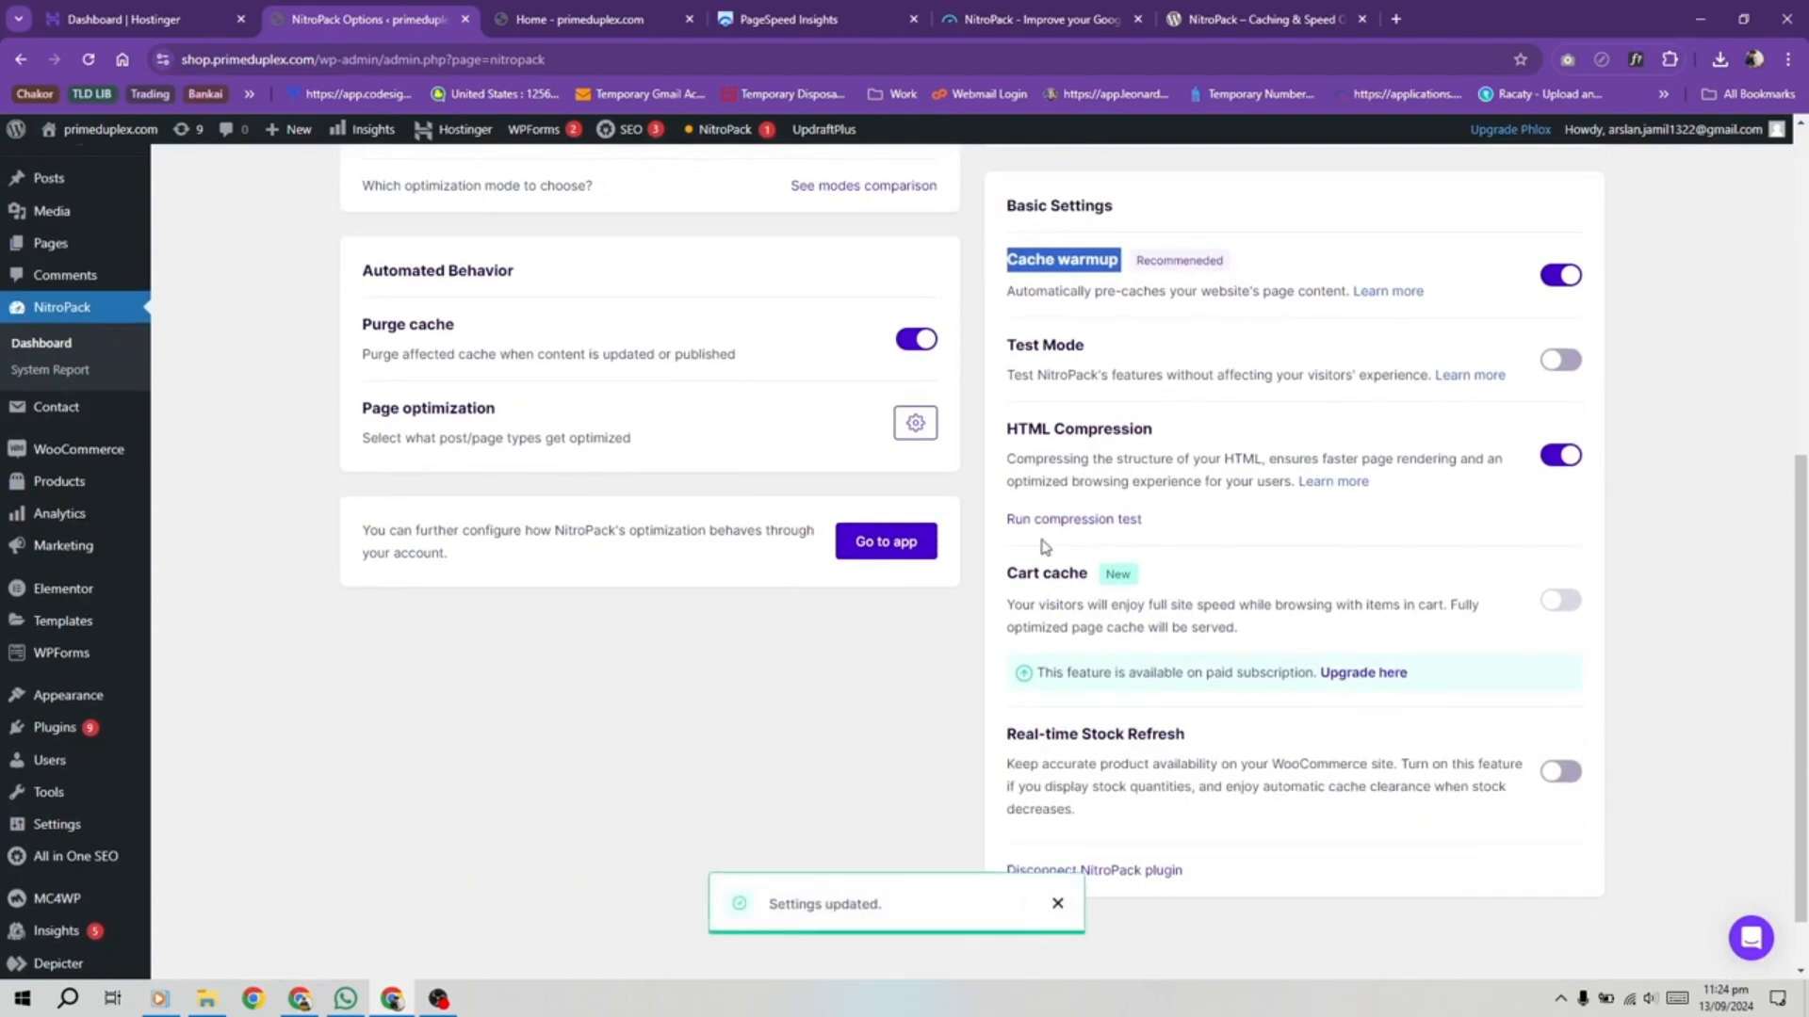
left_click_drag(1007, 574, 1080, 572)
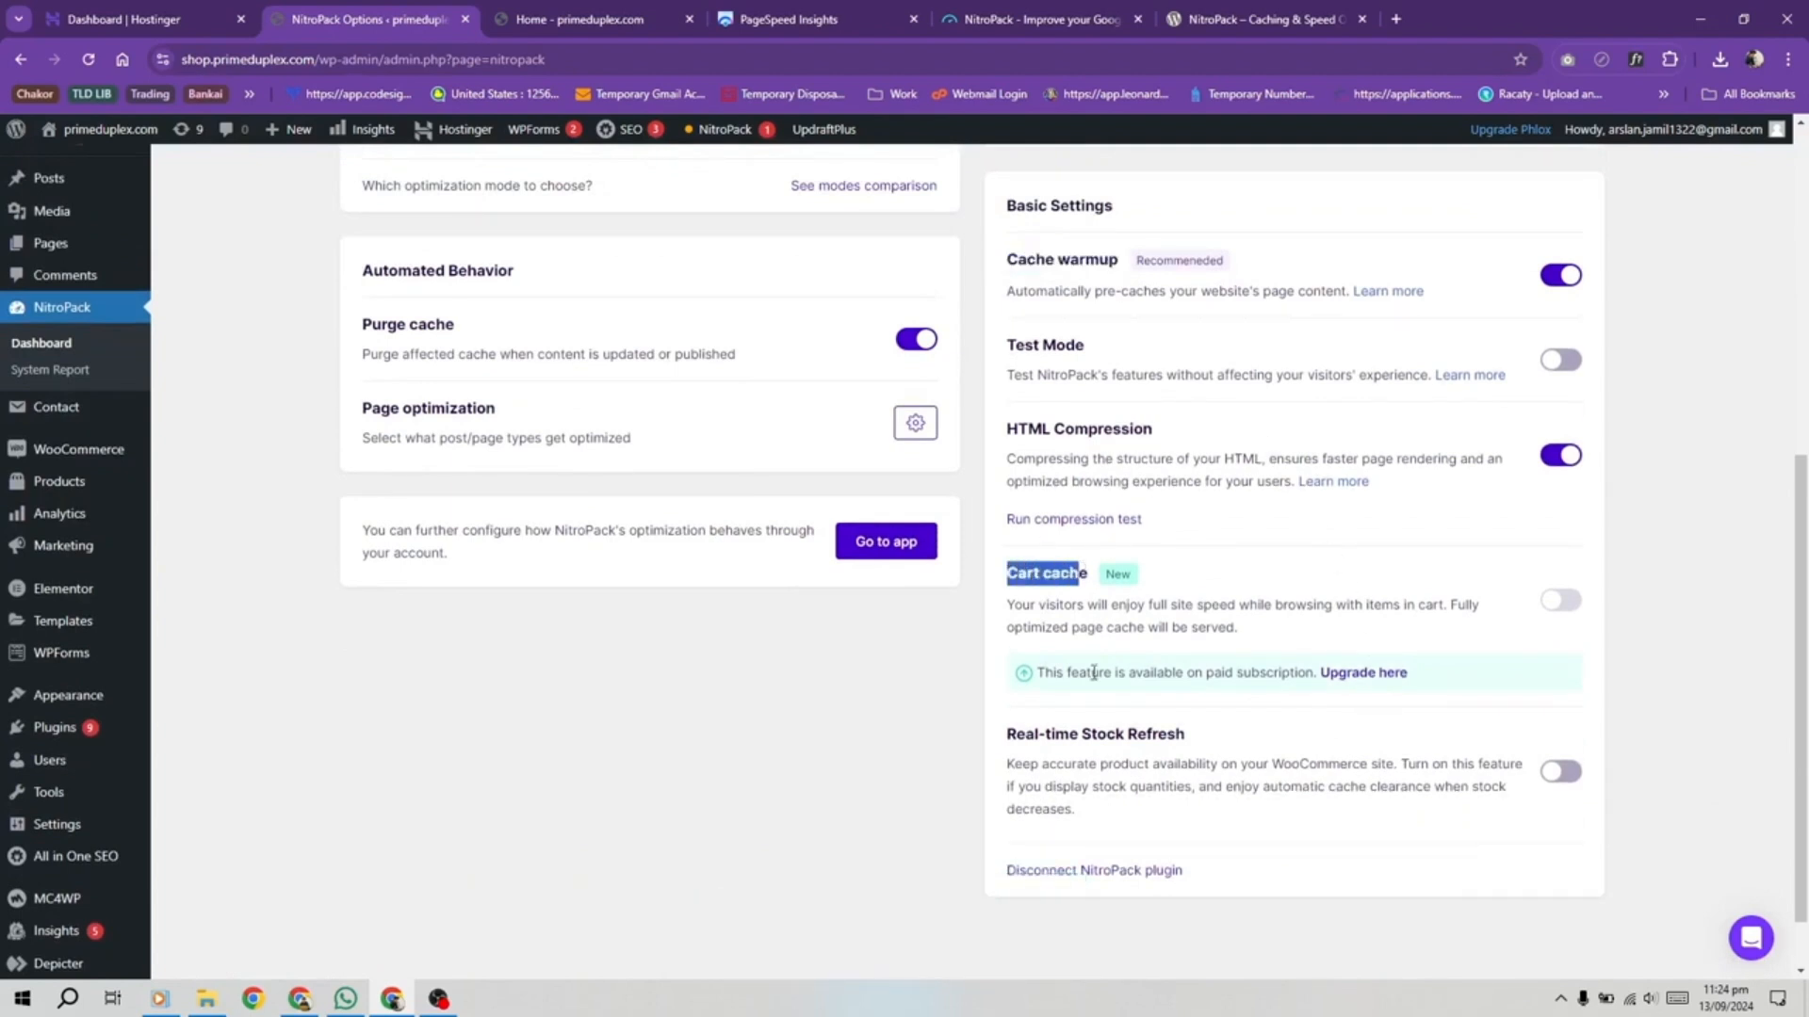
left_click_drag(1036, 675, 1321, 658)
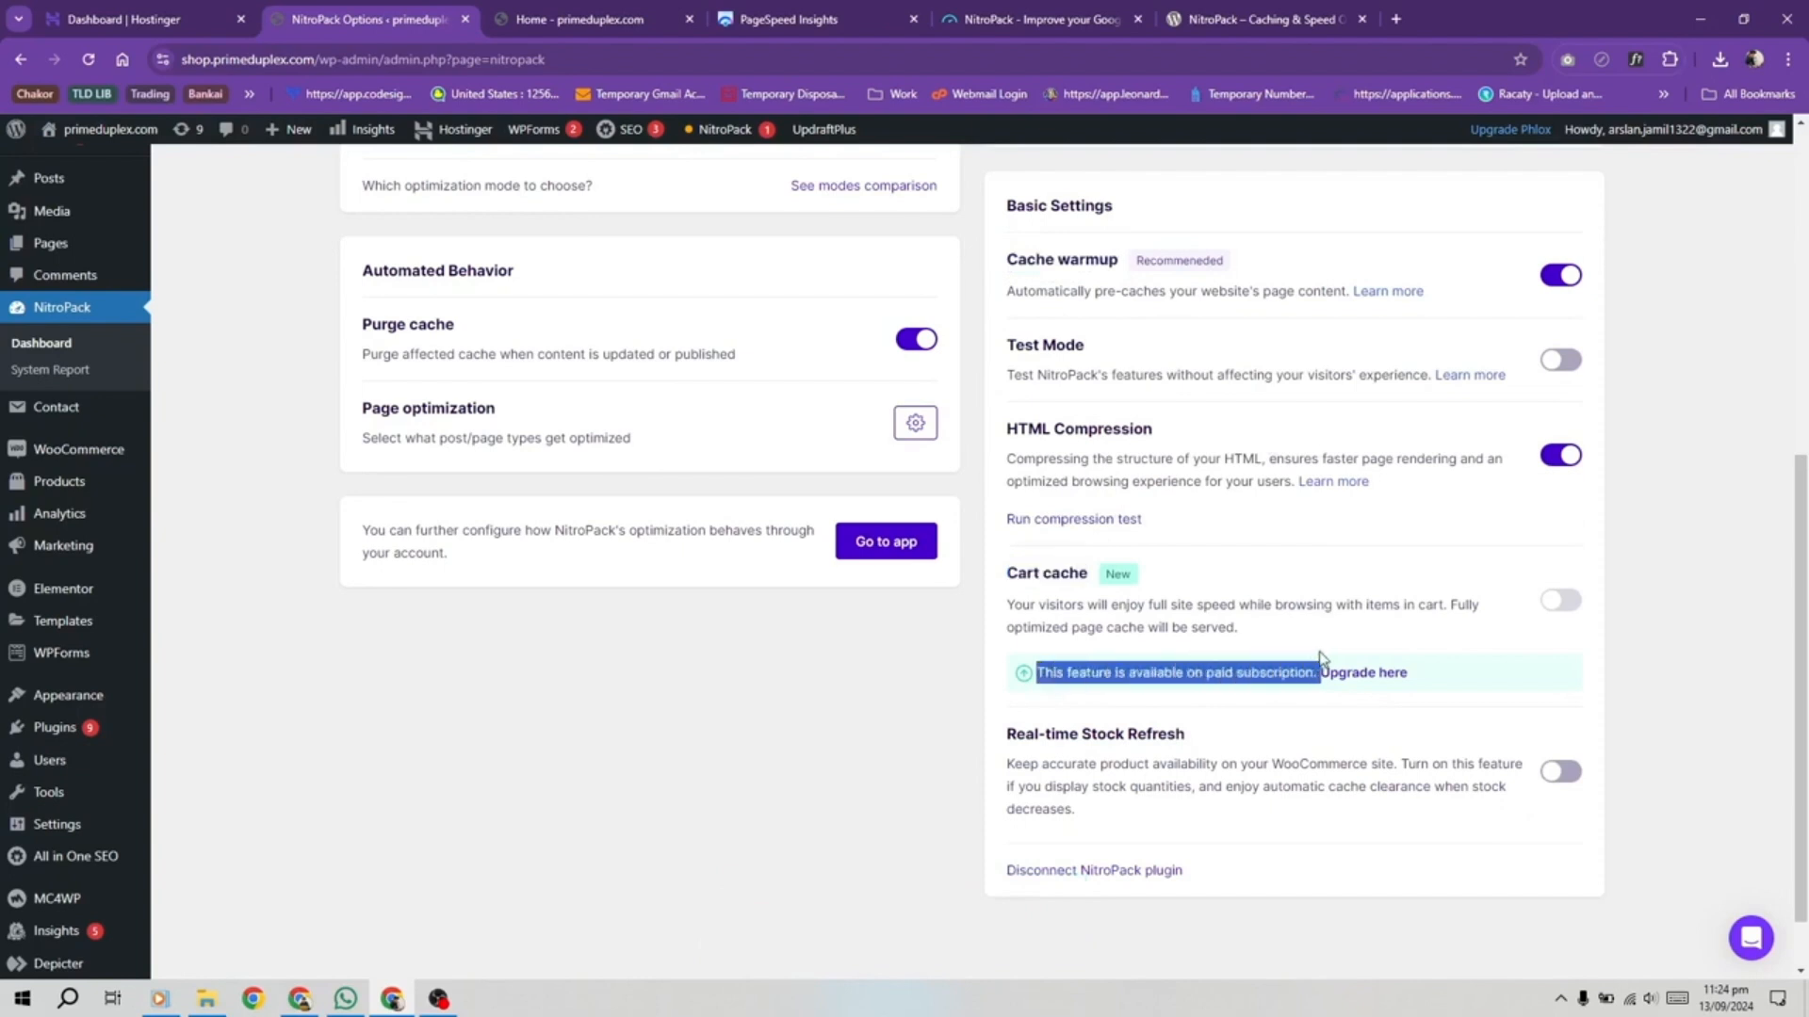
left_click(1372, 561)
scroll(1372, 561, "up", 4)
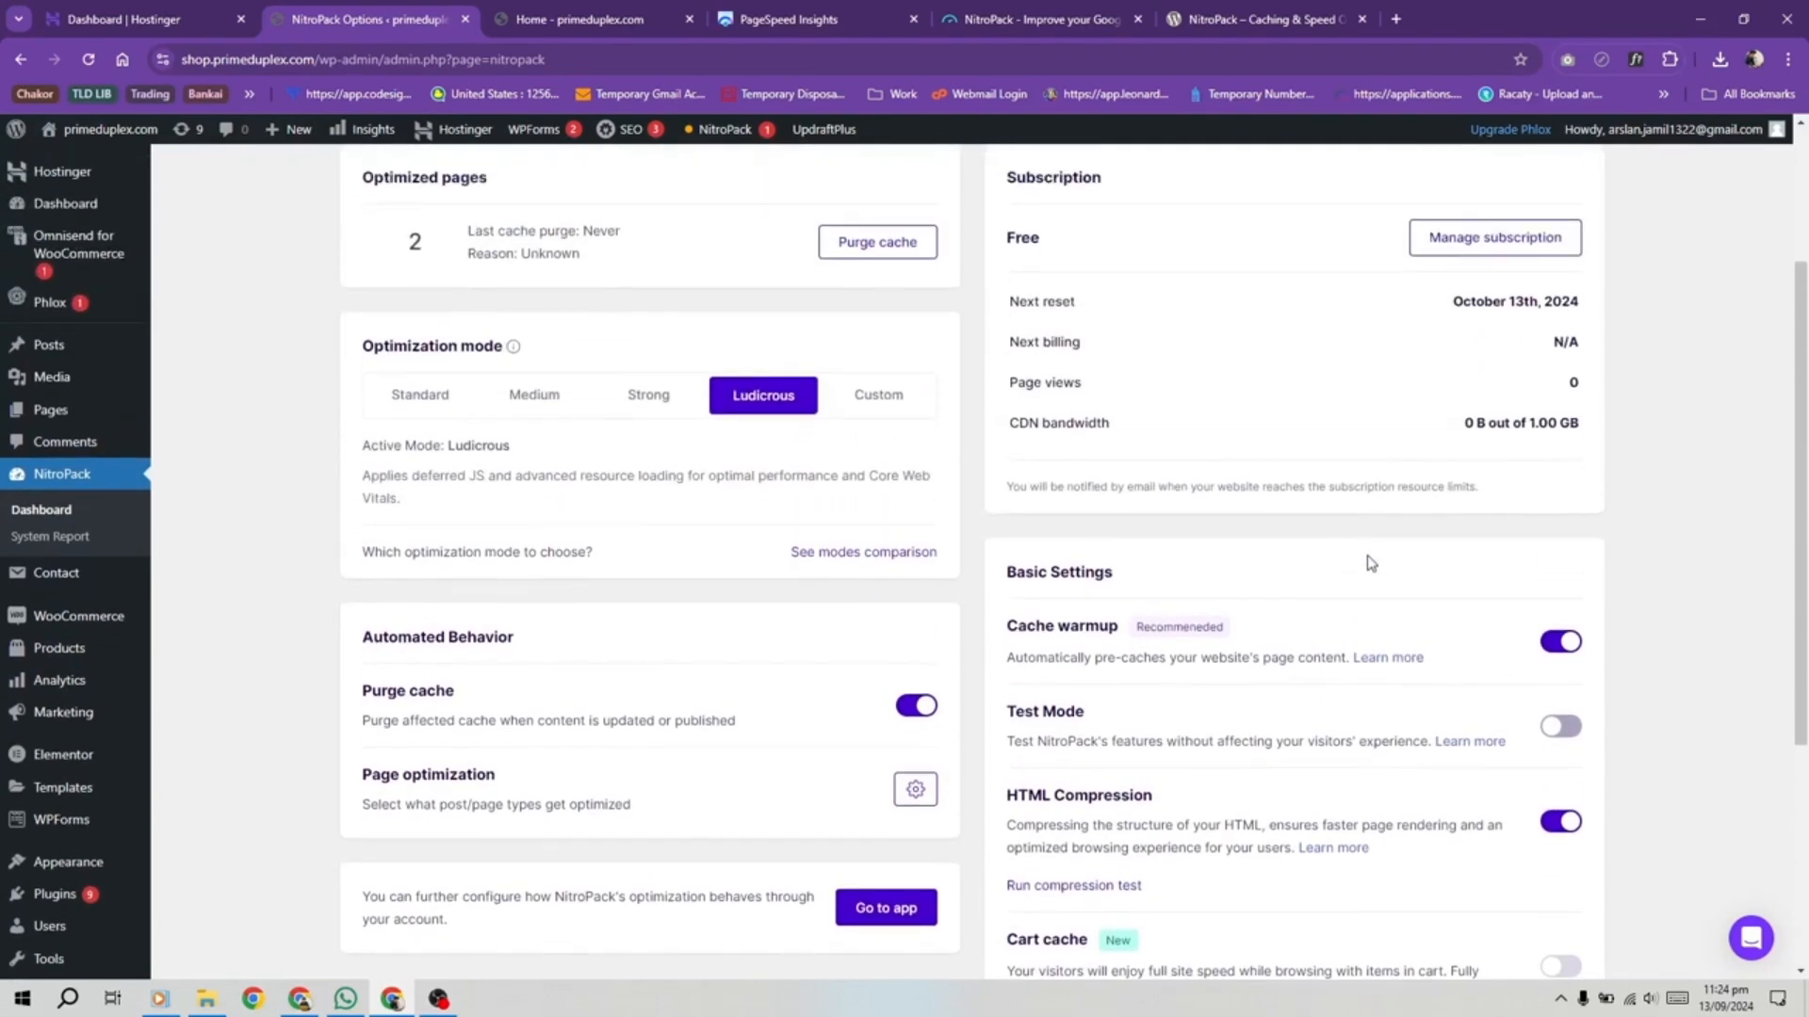
scroll(1371, 563, "up", 3)
left_click(439, 997)
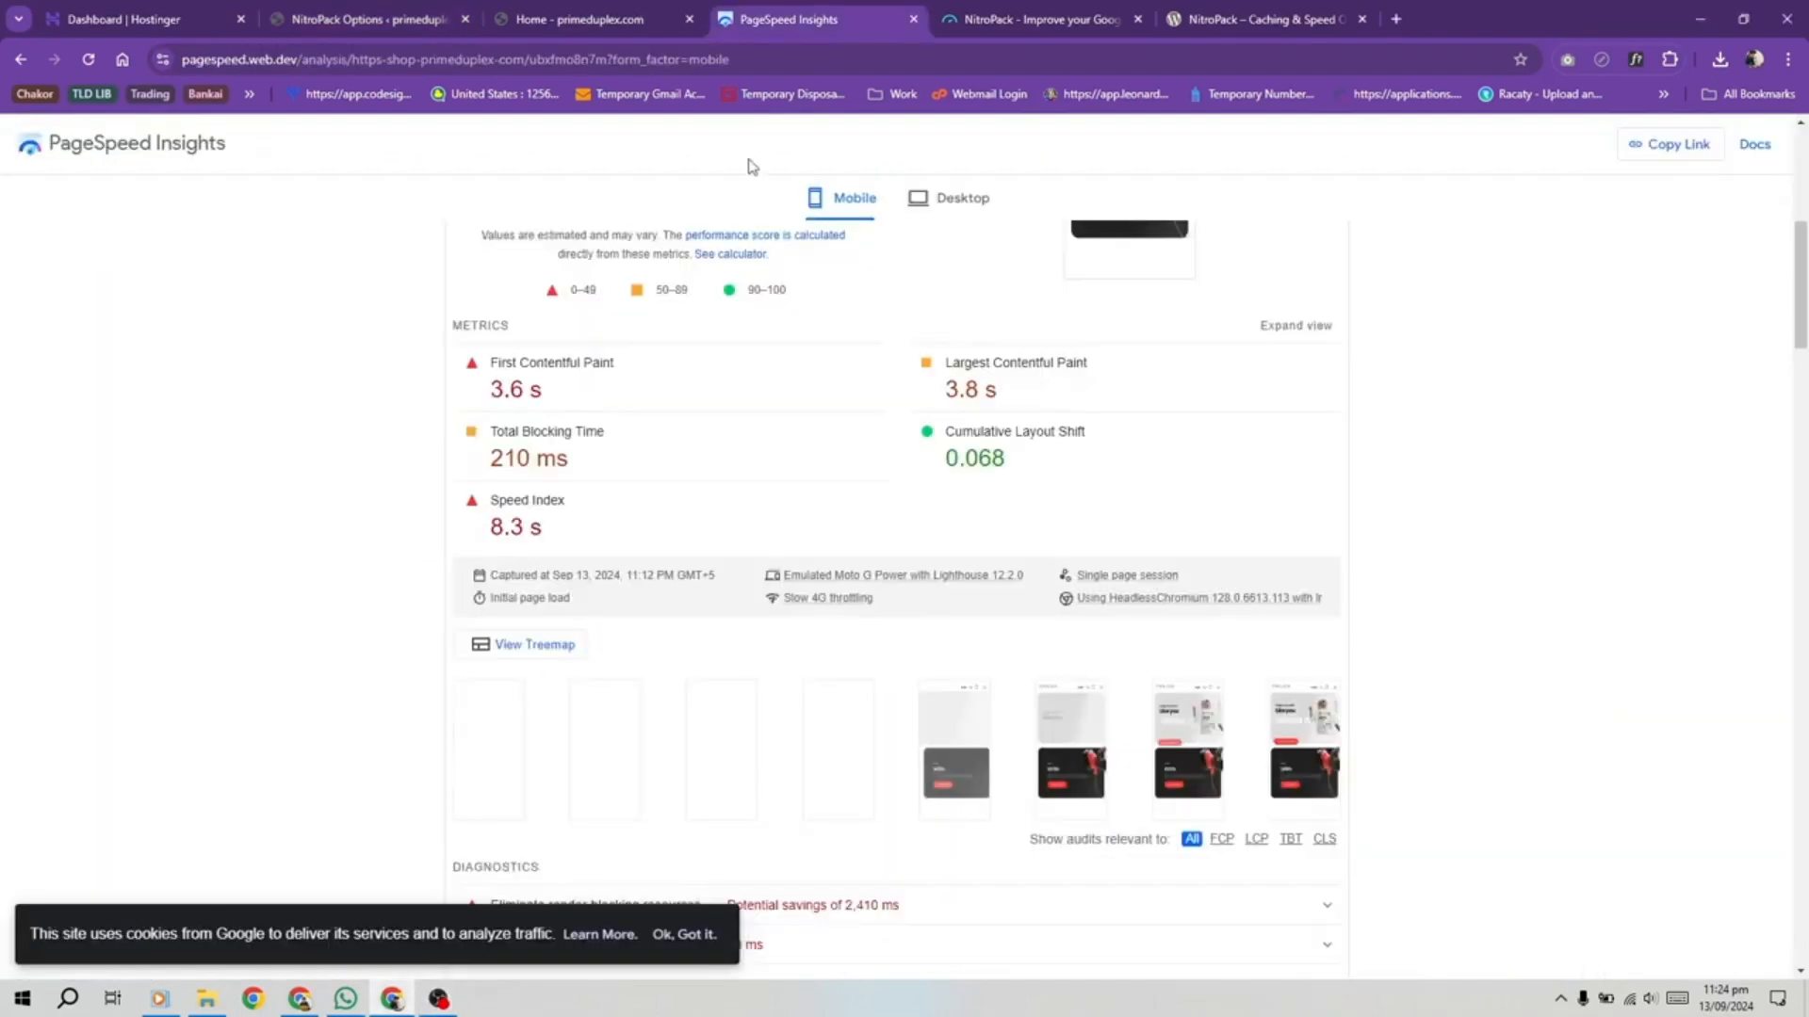
scroll(747, 238, "up", 6)
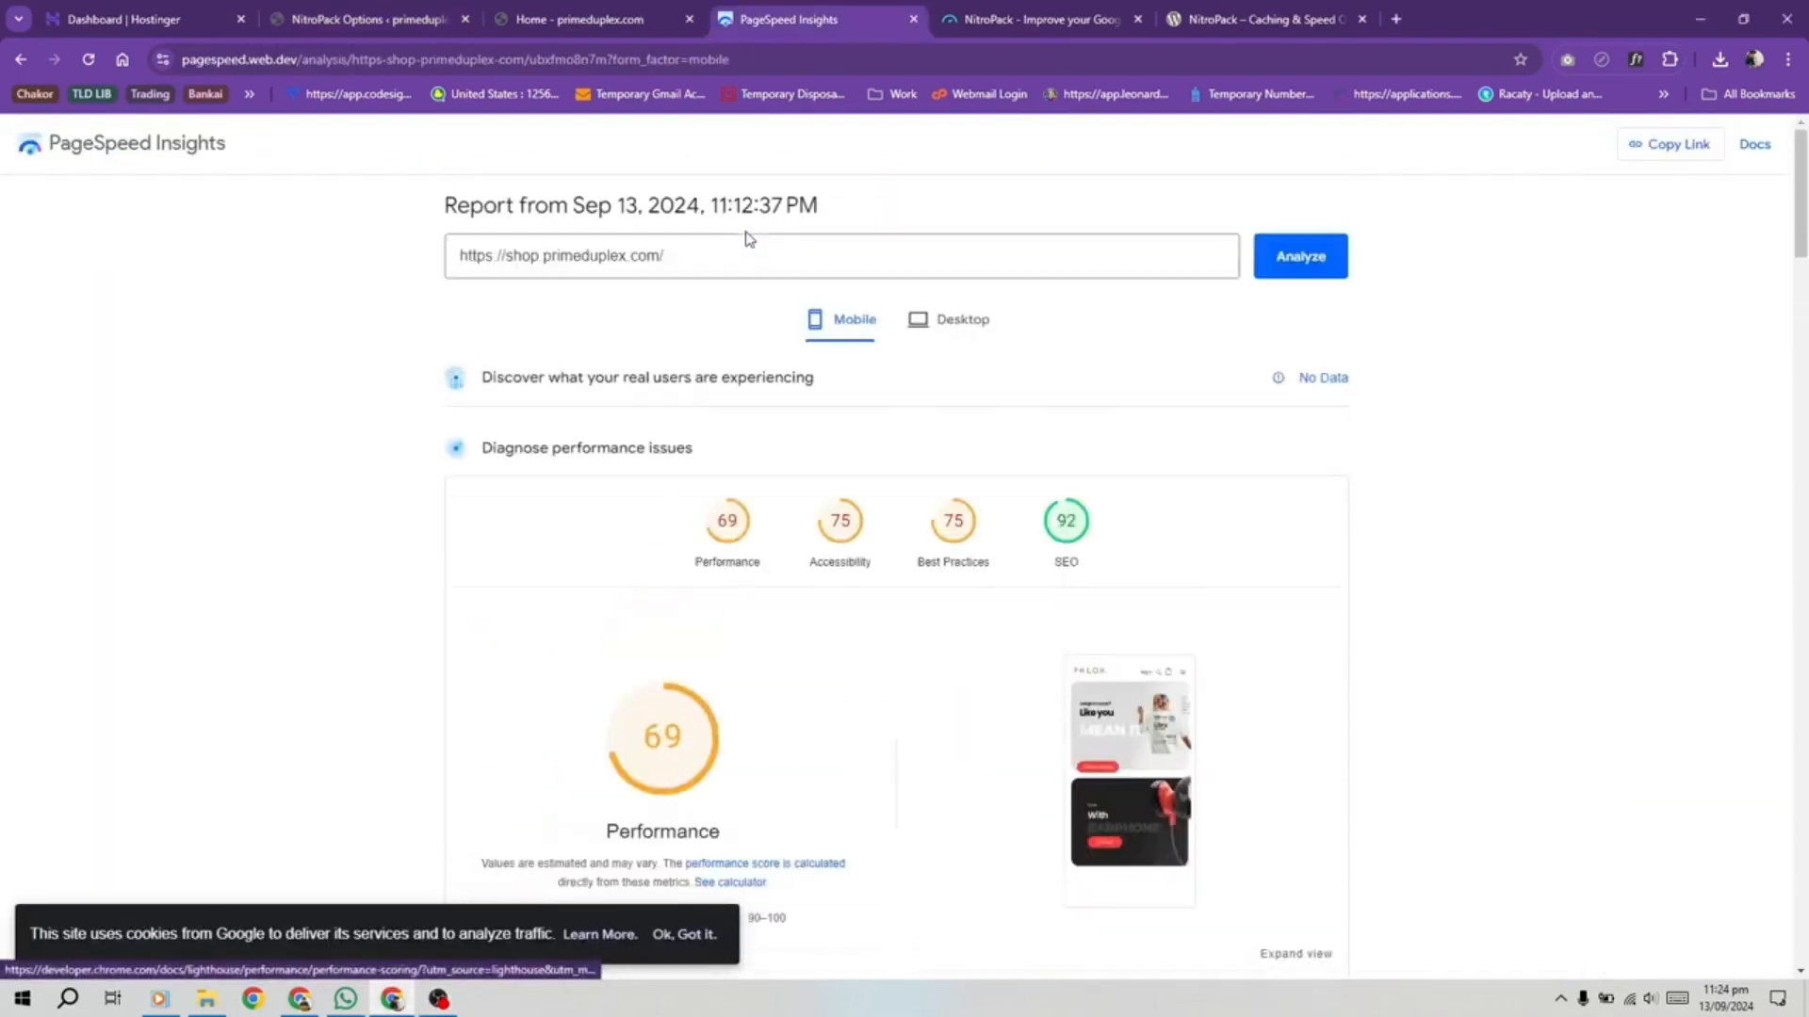
left_click(815, 262)
left_click(1298, 256)
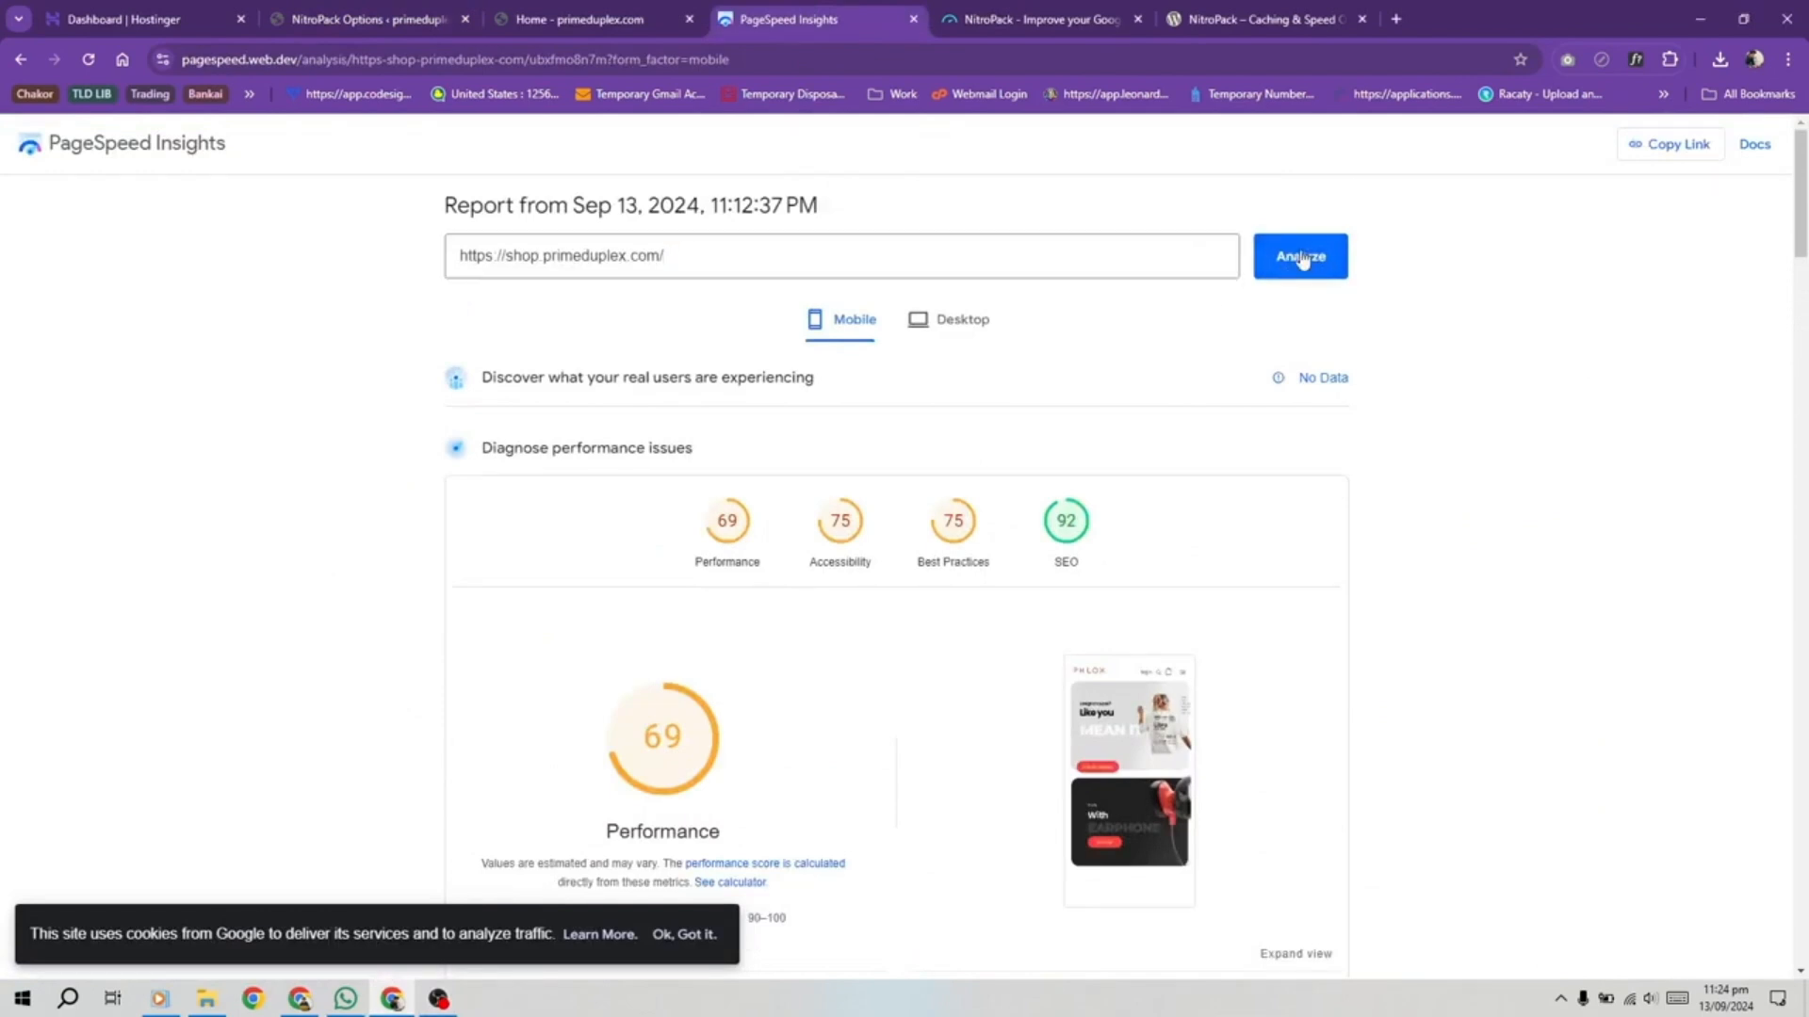
mouse_move(448, 1002)
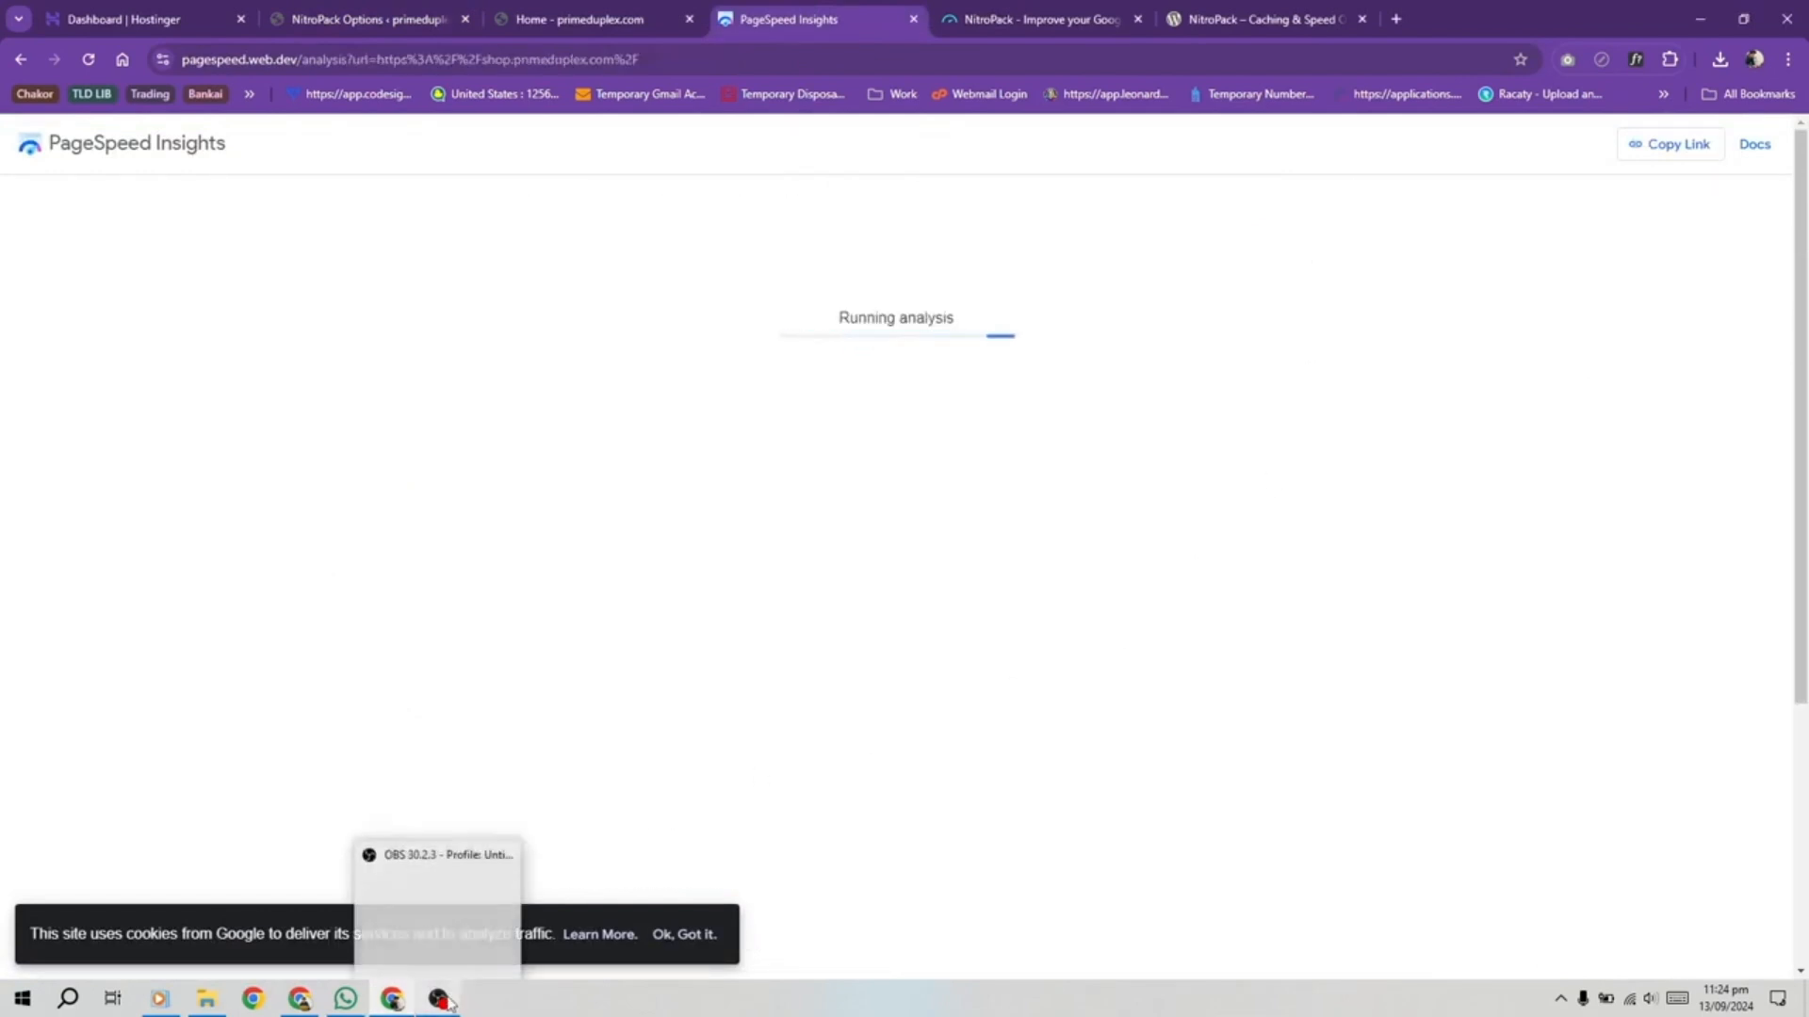
left_click(448, 1002)
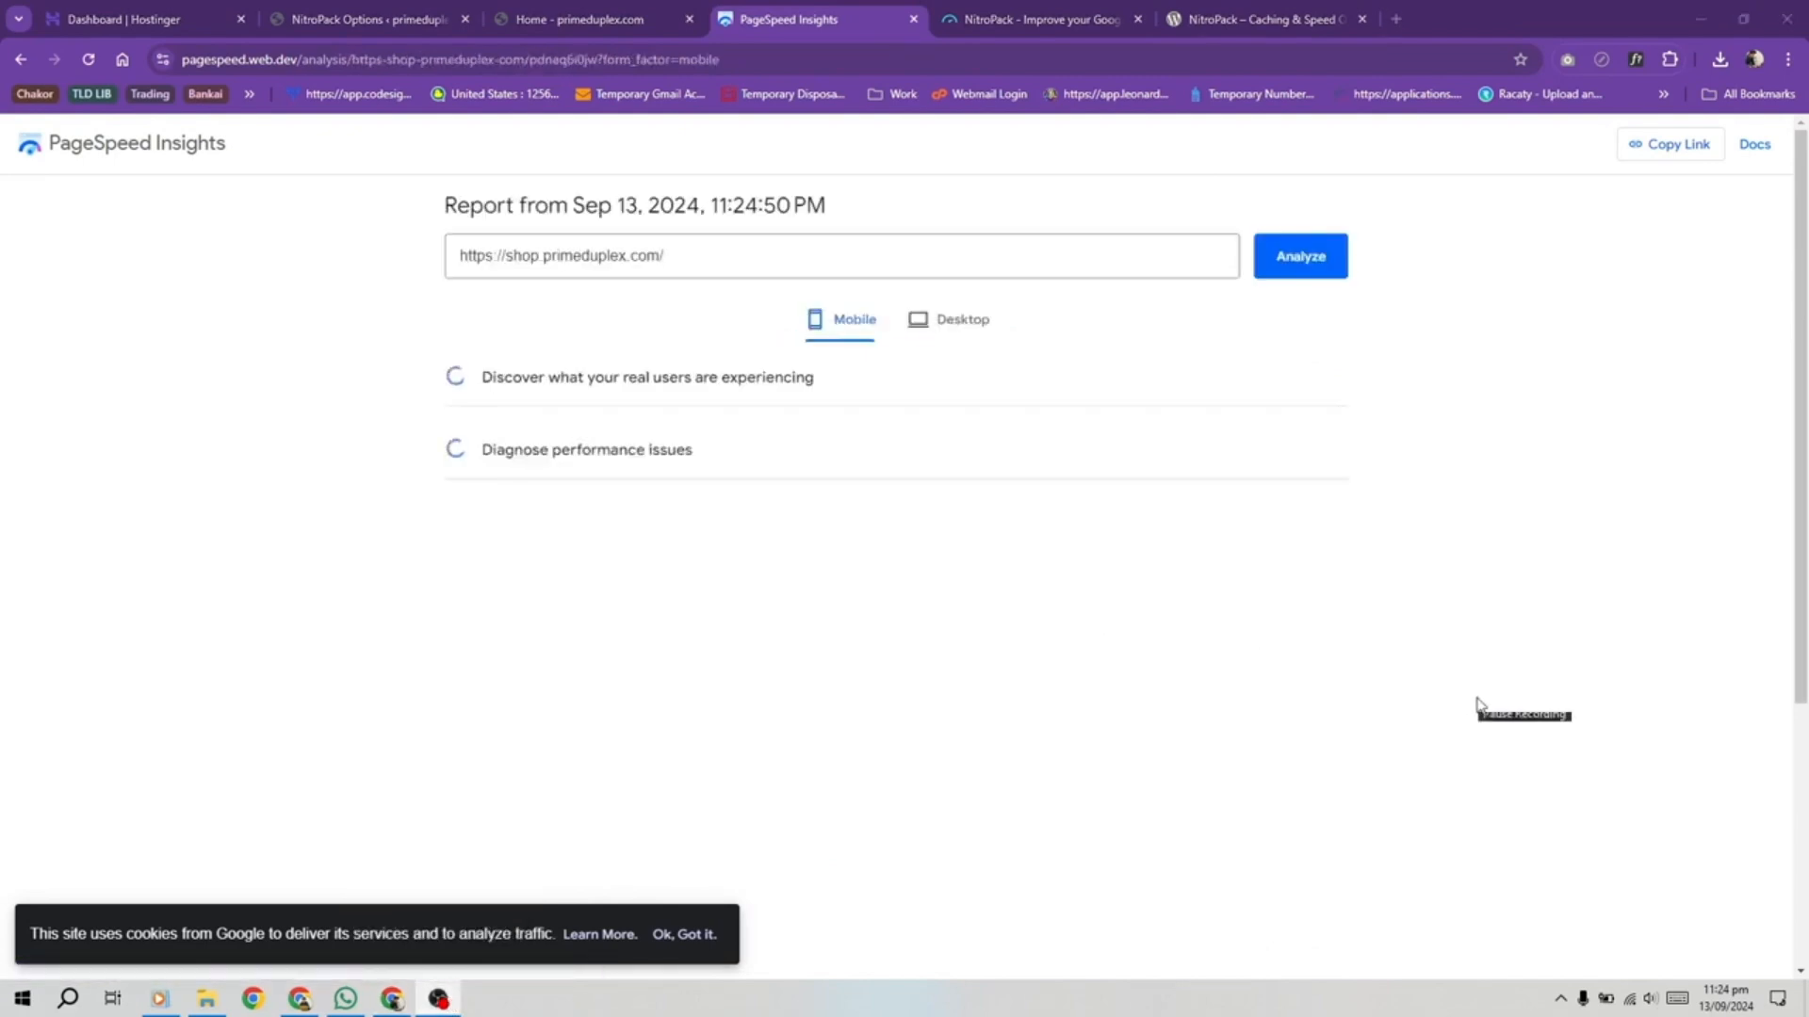
Step: Examine the mobile scores and metrics in the new PageSpeed report, accepting the cookie notice
left_click_drag(659, 561, 1060, 561)
left_click(1153, 585)
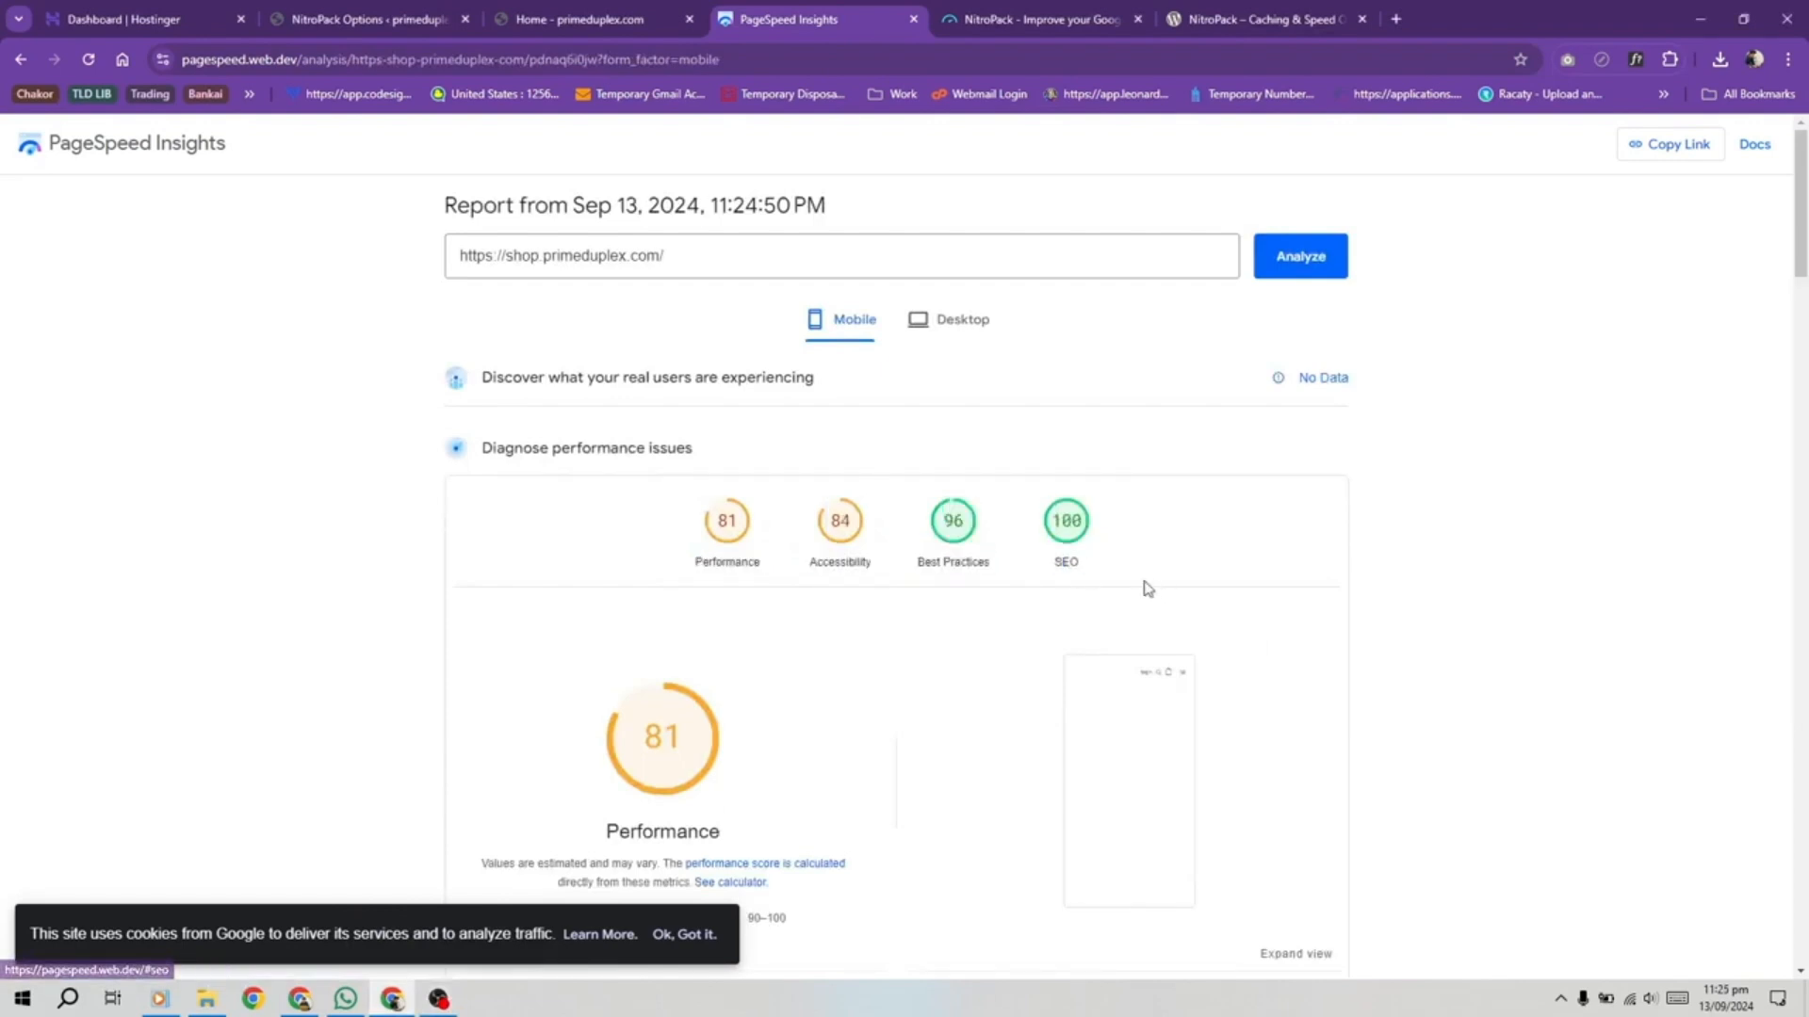
scroll(846, 722, "down", 2)
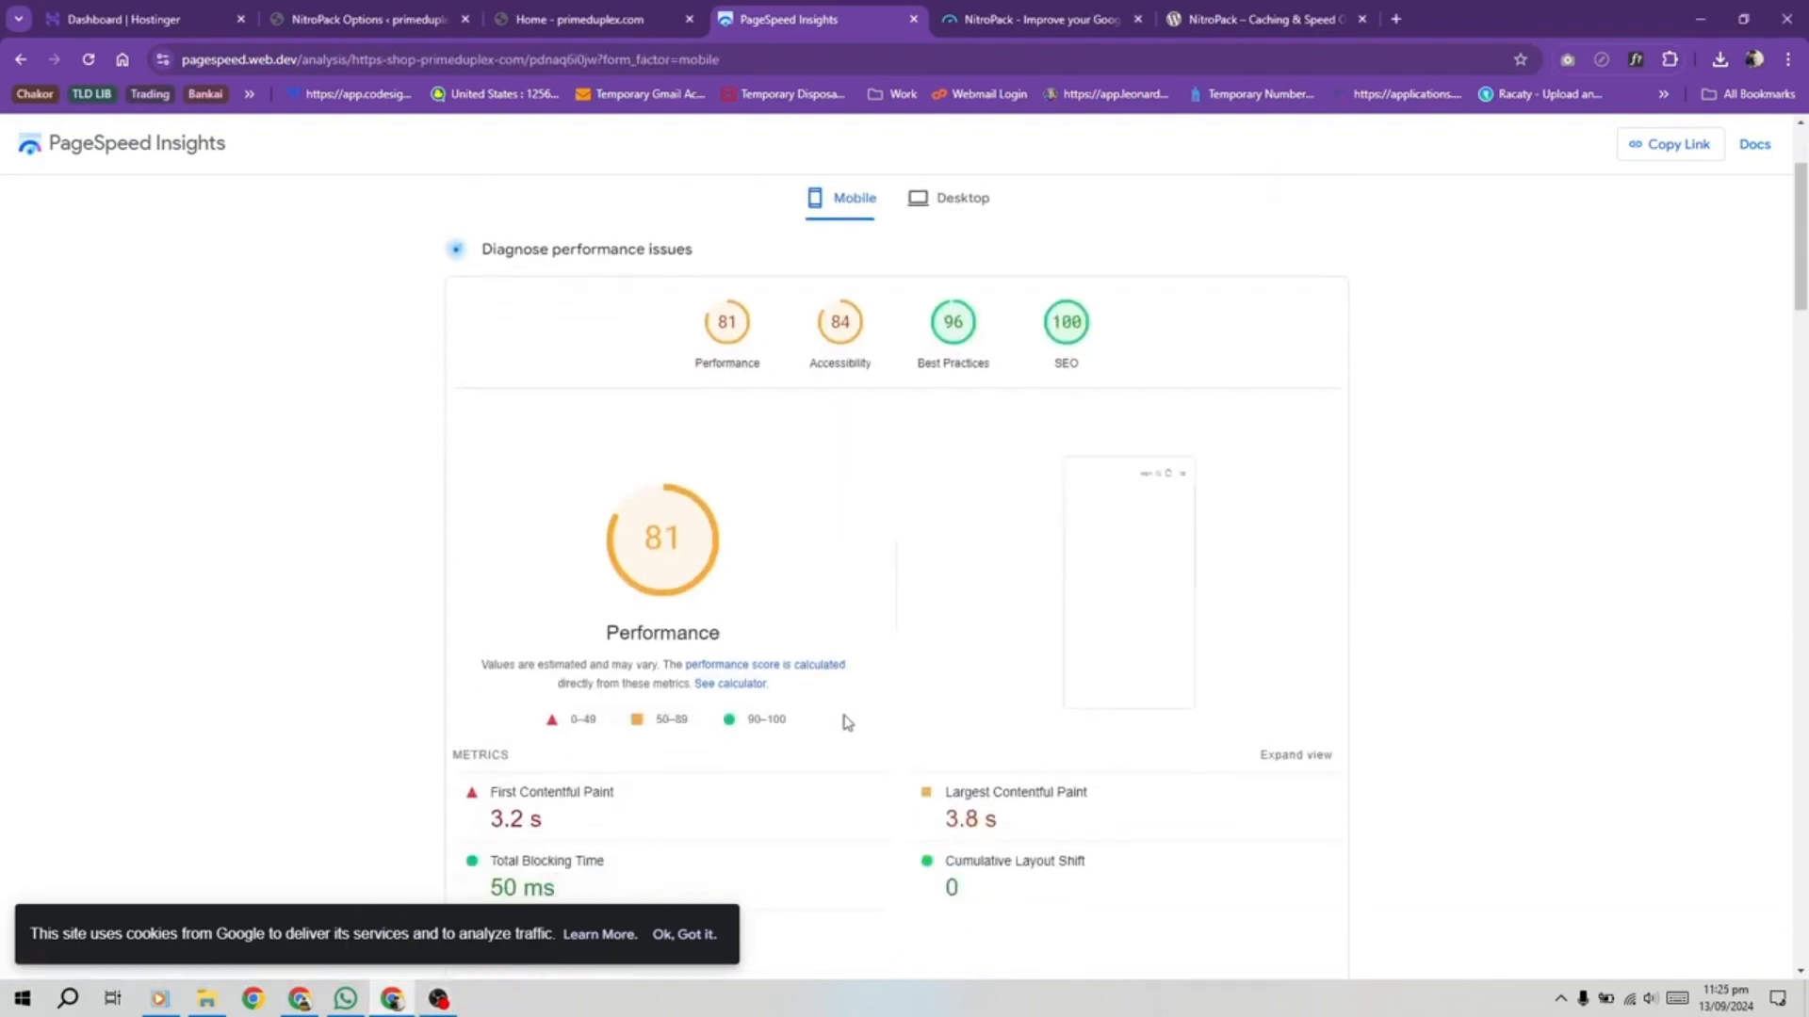
scroll(846, 723, "up", 2)
left_click(696, 944)
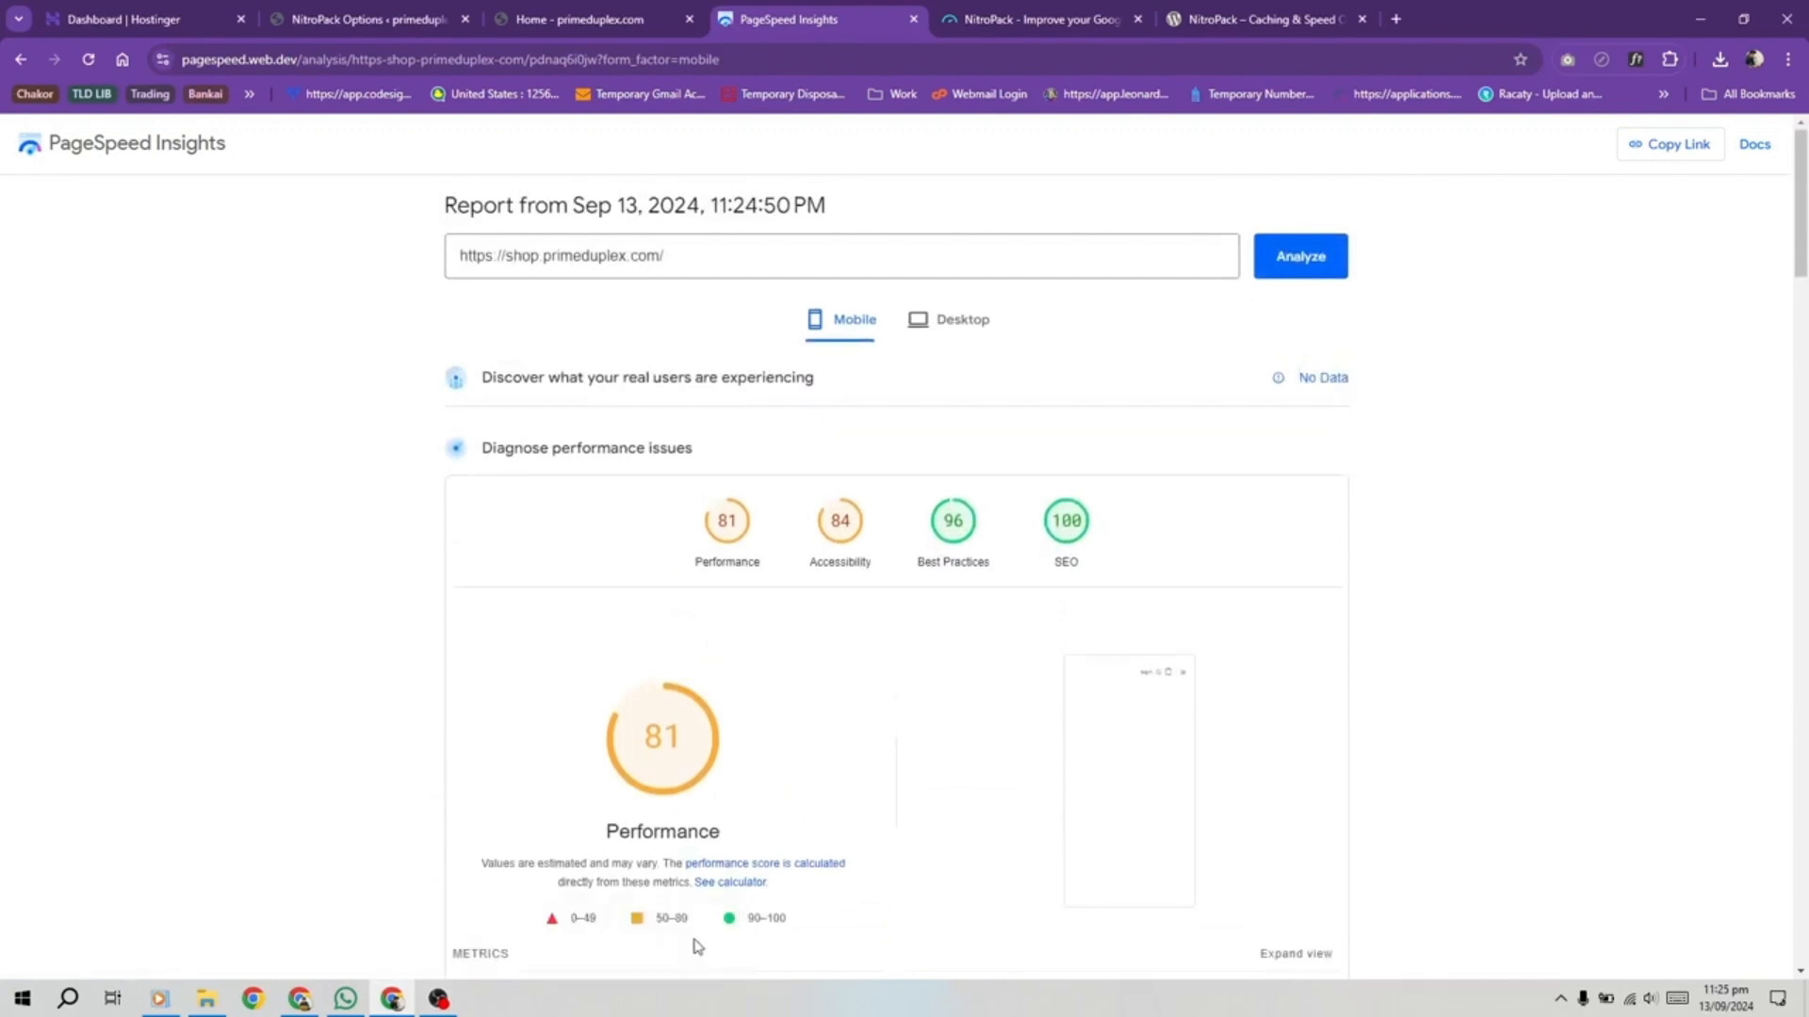
mouse_move(584, 742)
left_click(437, 1001)
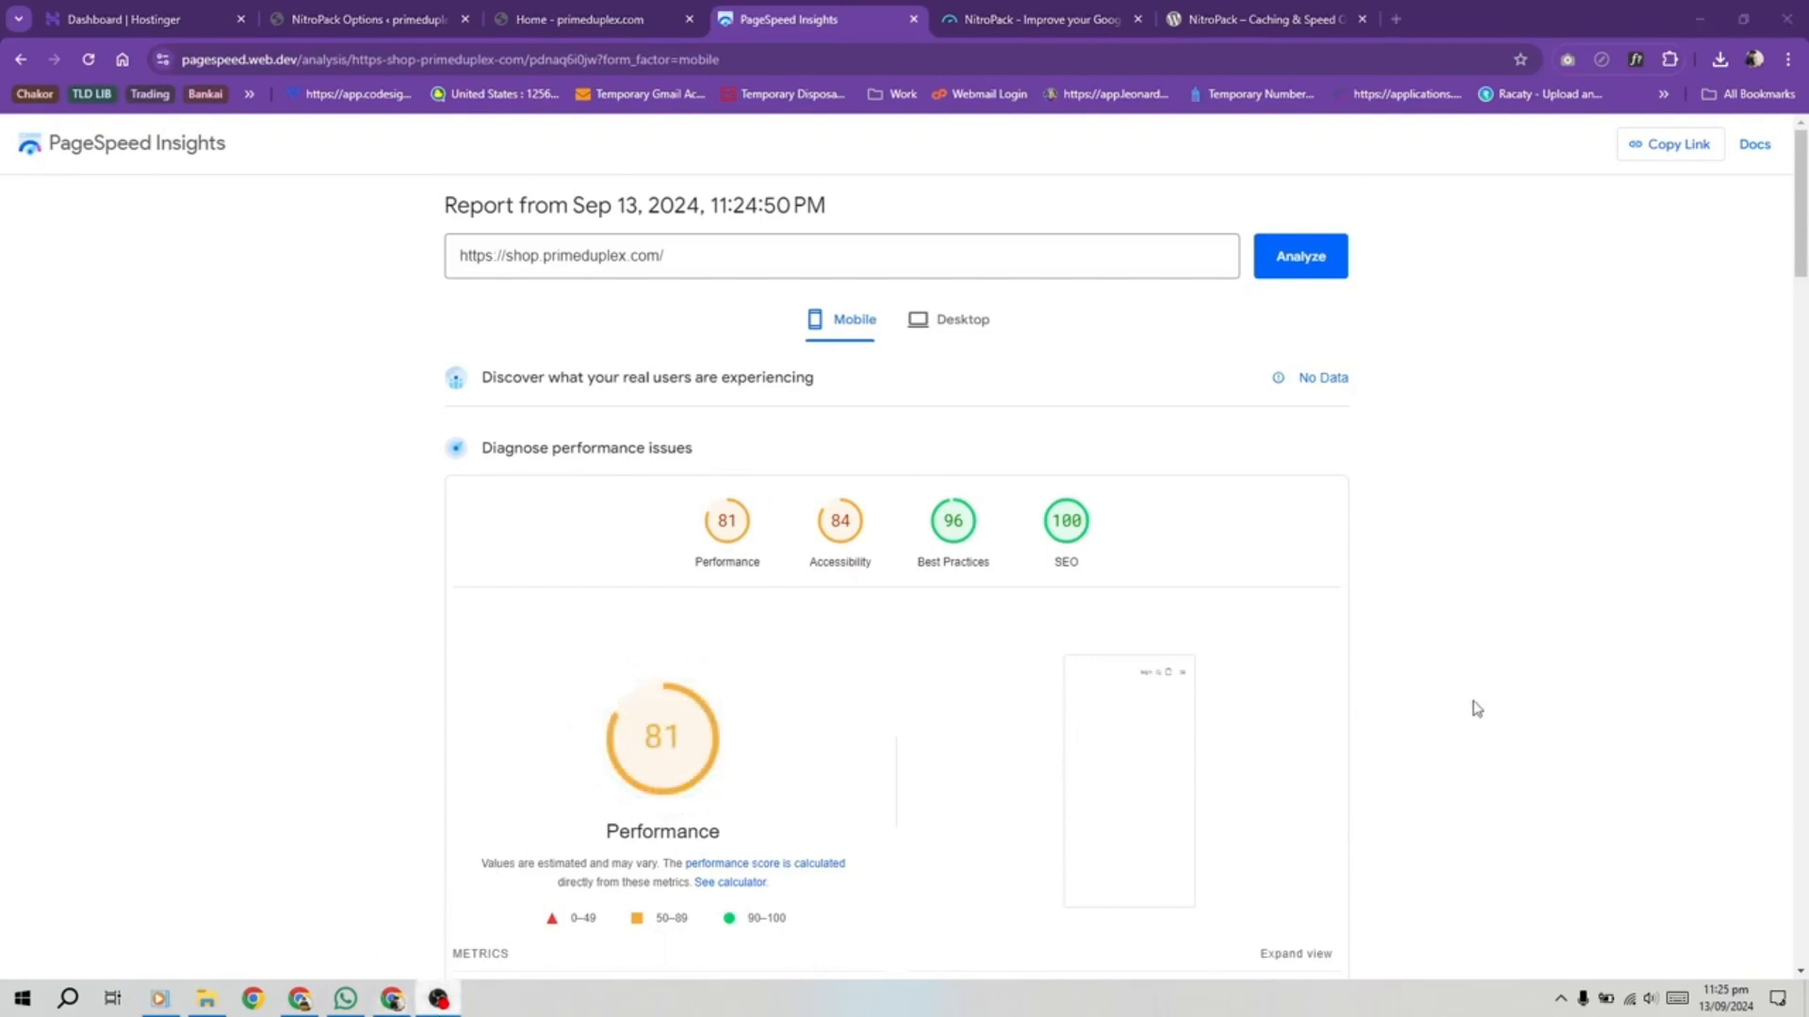
left_click(1382, 204)
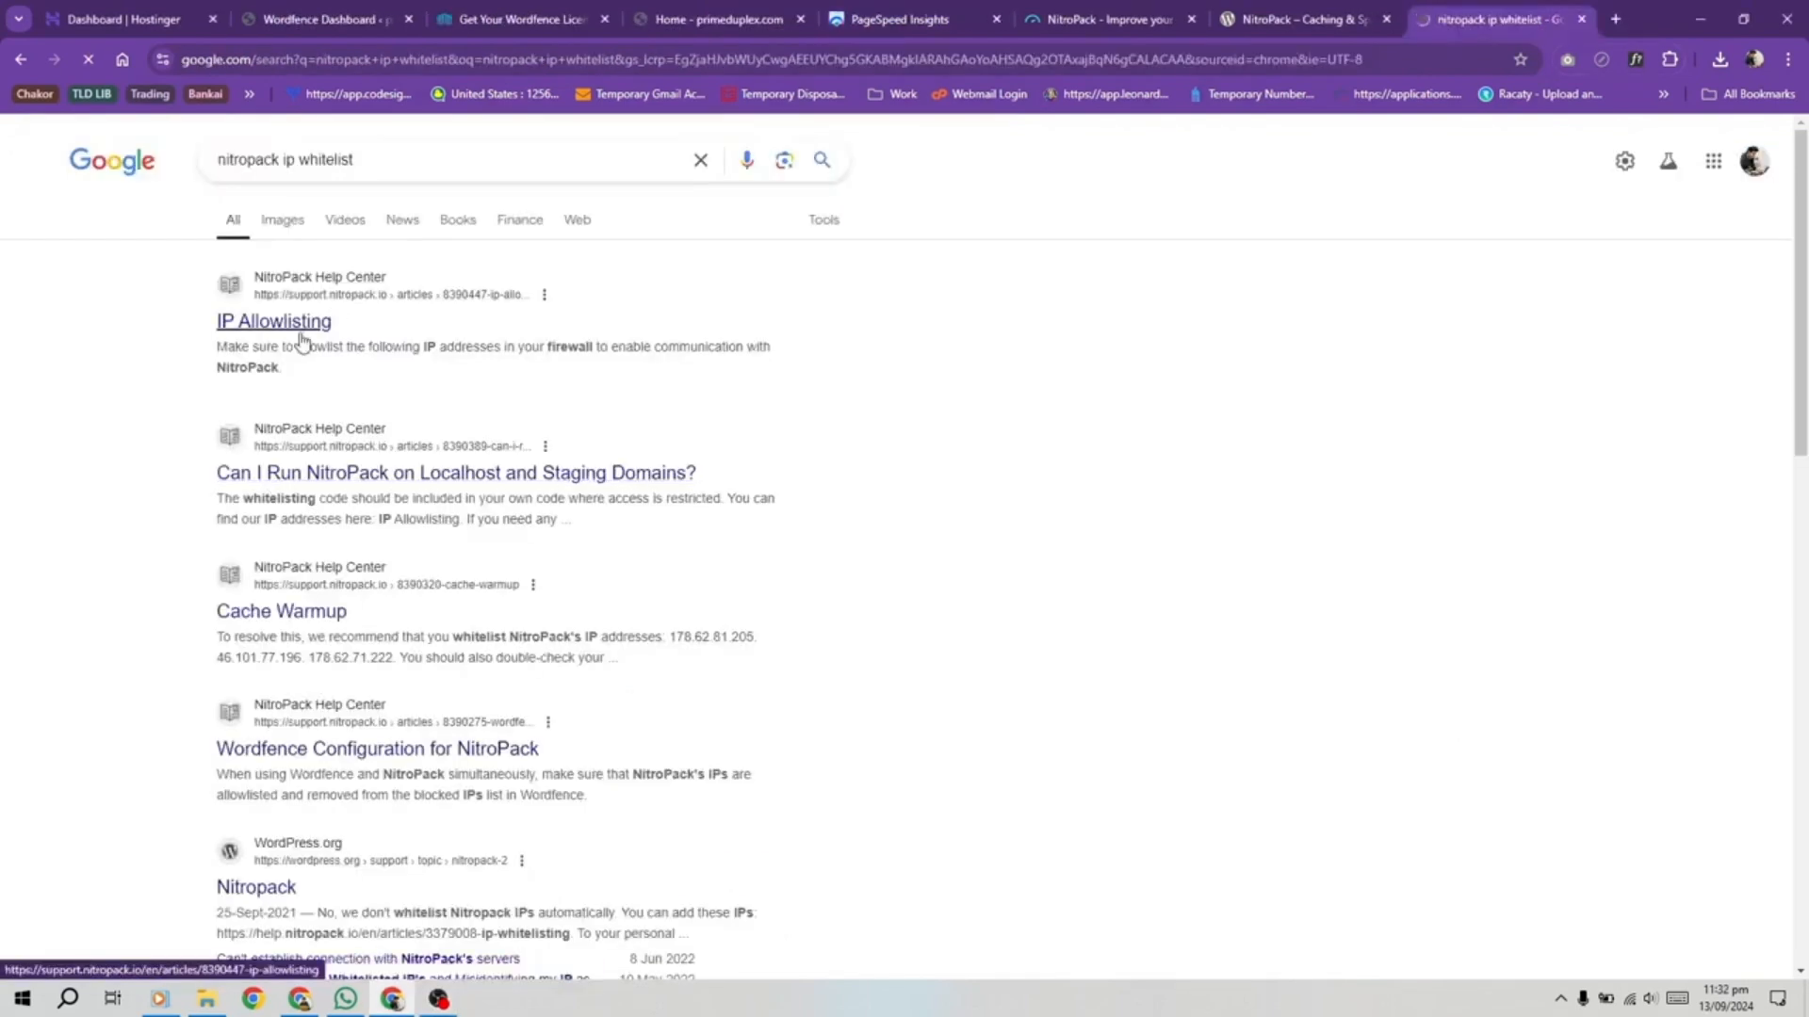
Step: Copy NitroPack's IP addresses 178.62.81.205, 46.101.77.196 and 178.62.71.222 from the IP Allowlisting article into Wordfence's allowlisted IP addresses that bypass all rules
left_click(304, 328)
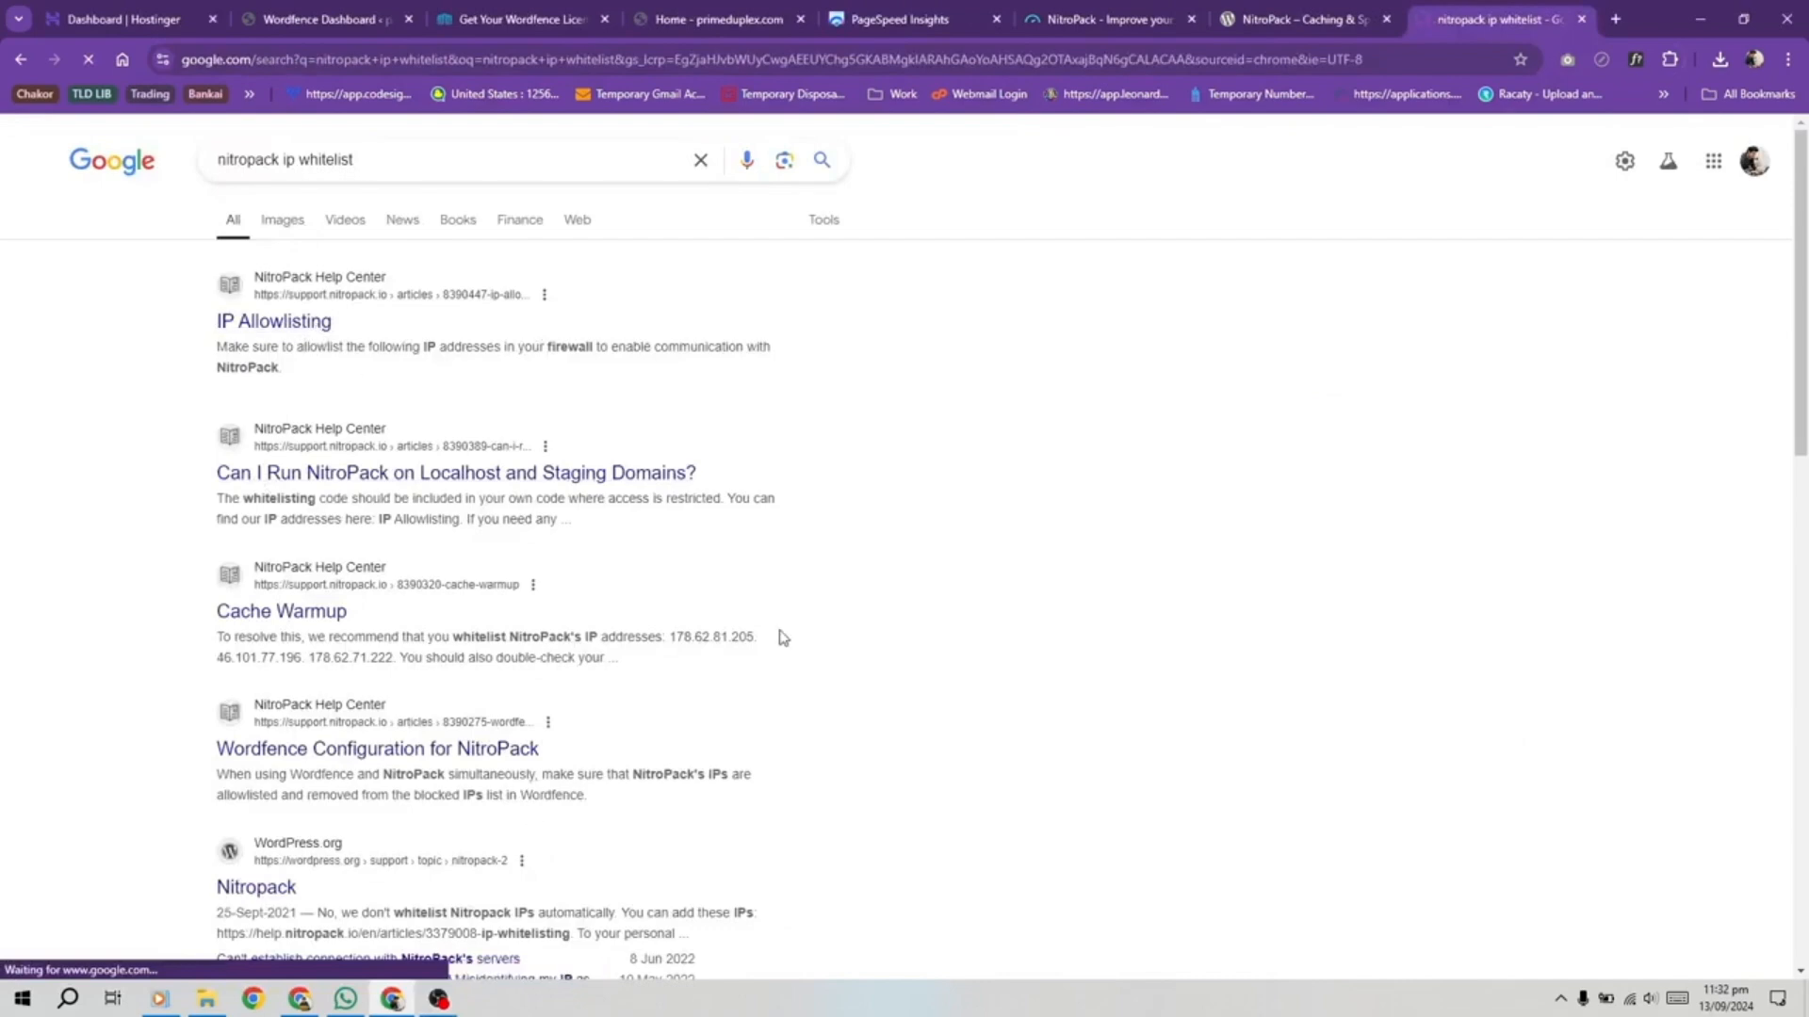
left_click_drag(625, 659, 760, 704)
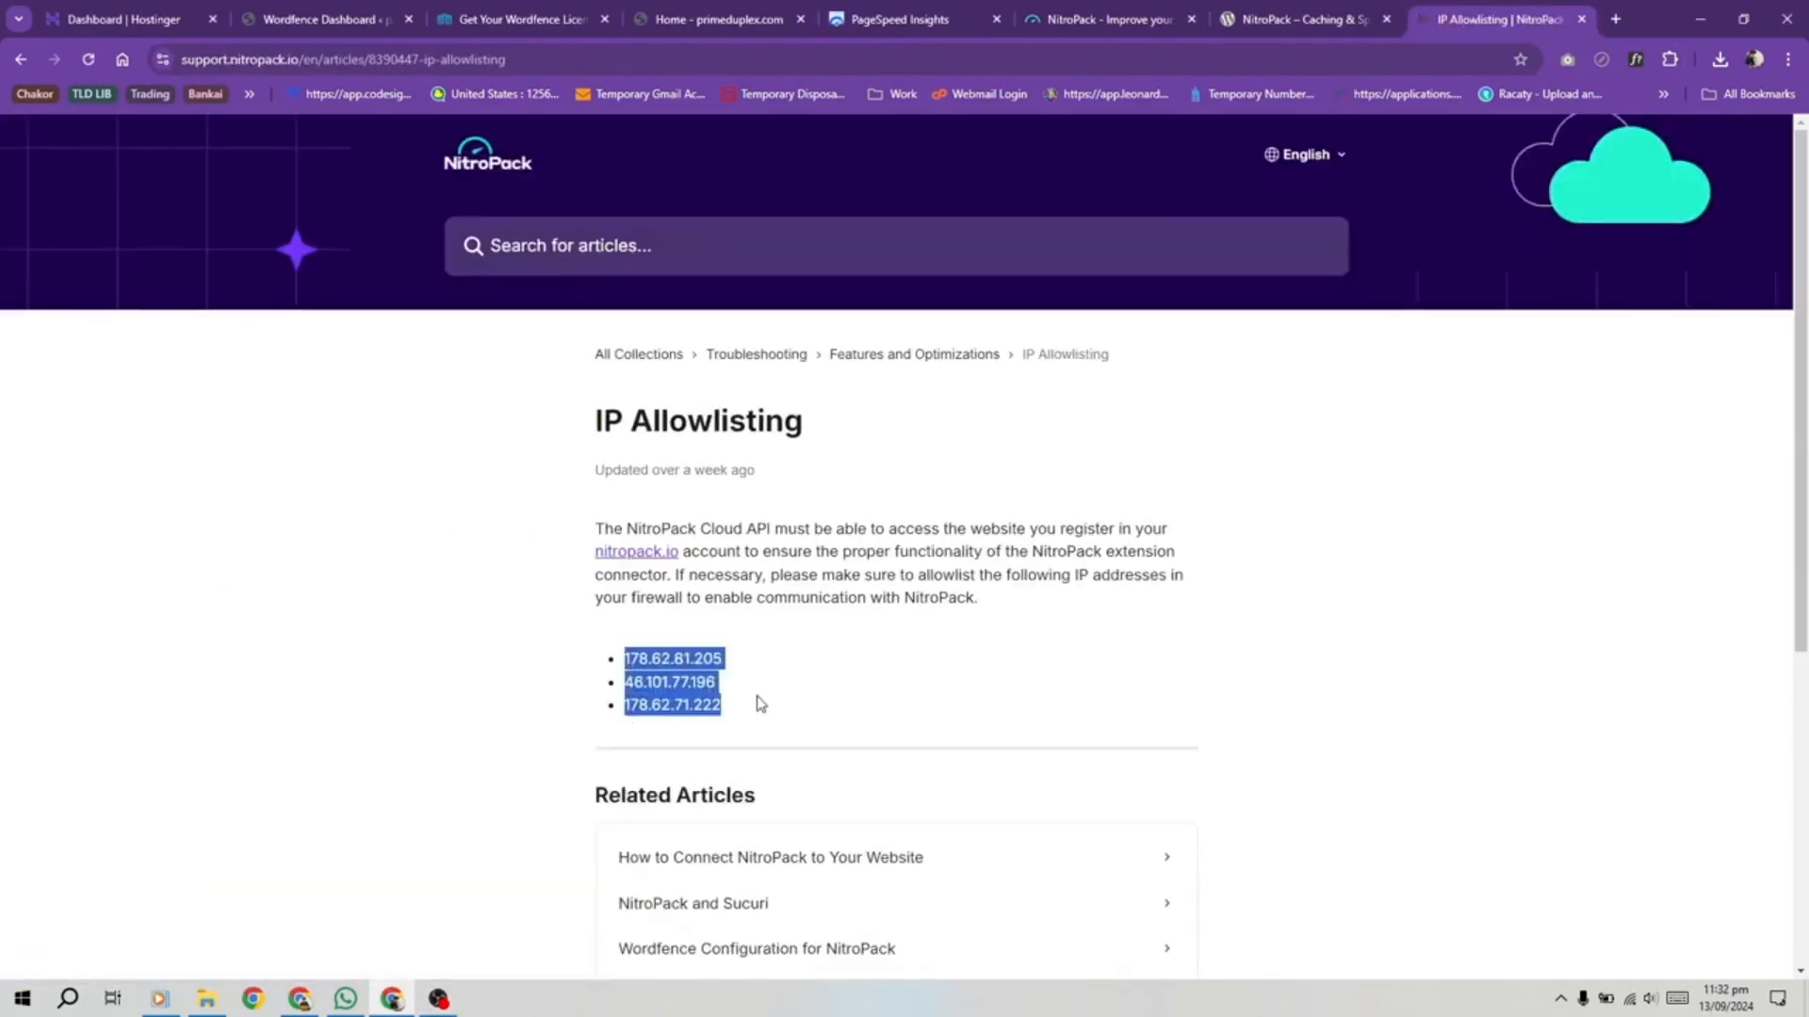
left_click(342, 11)
scroll(606, 509, "down", 3)
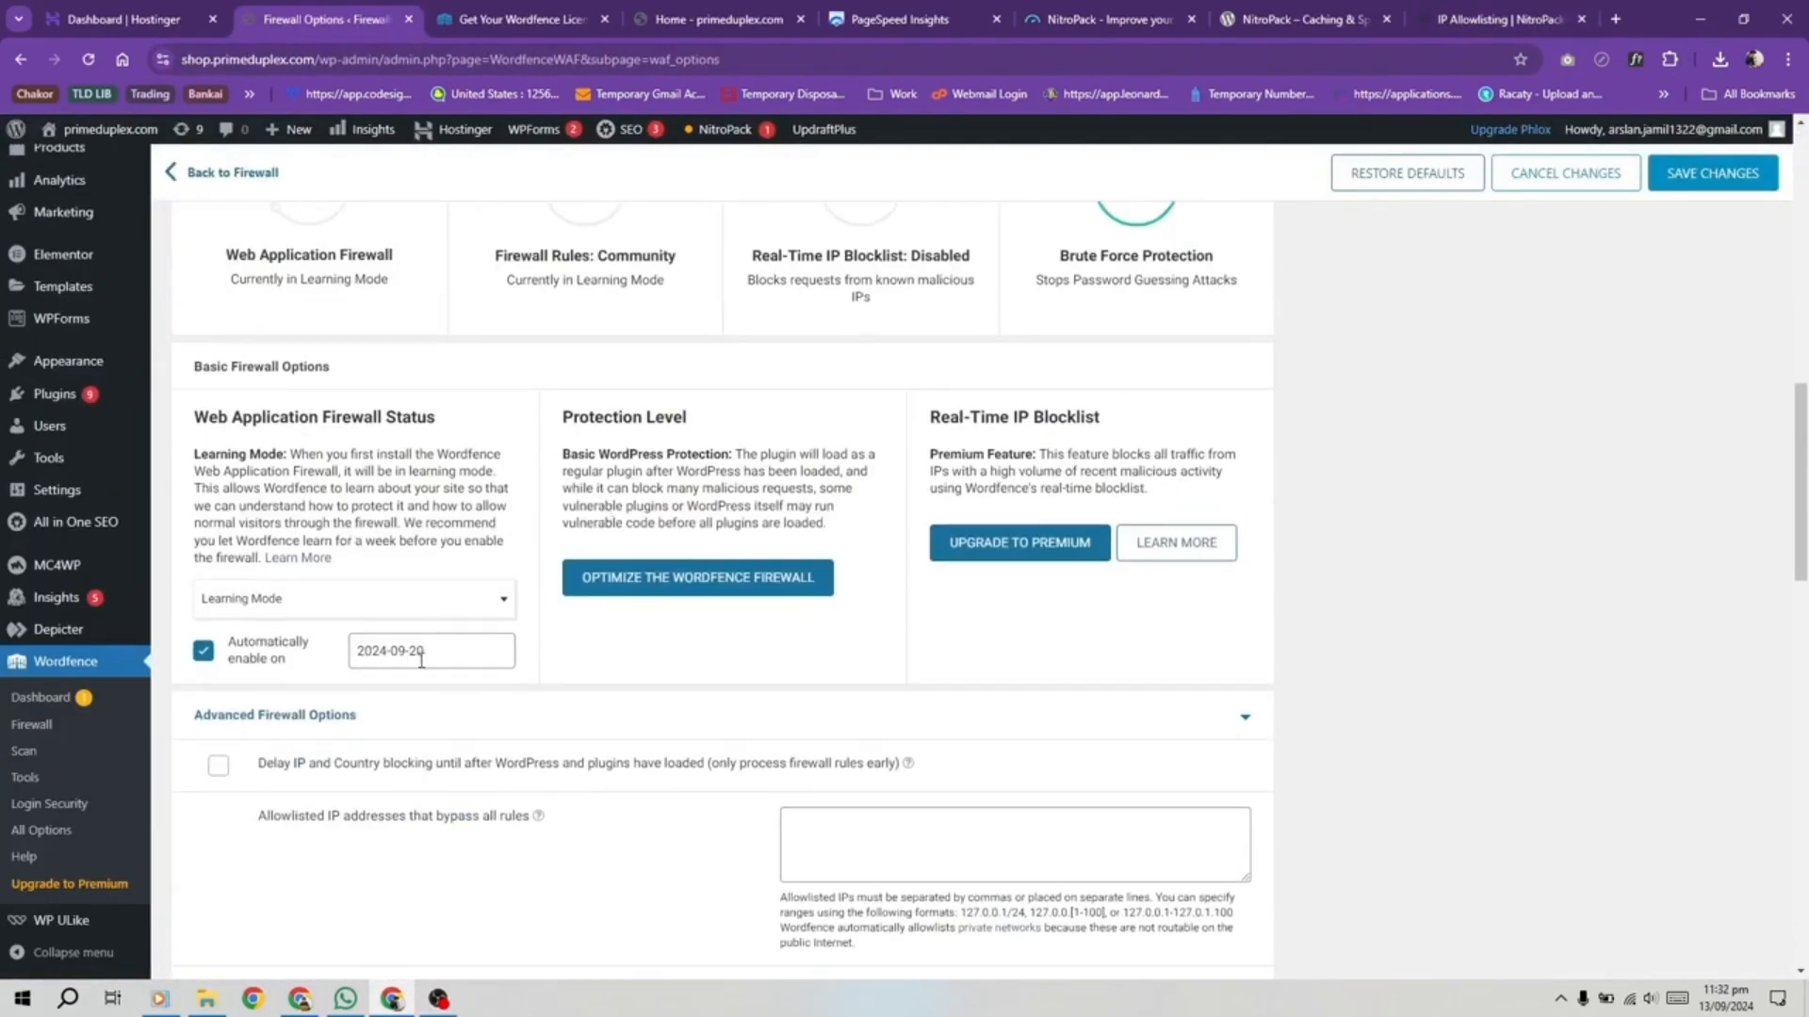
scroll(377, 787, "down", 3)
left_click(888, 618)
key("ctrl+v")
key("BackSpace")
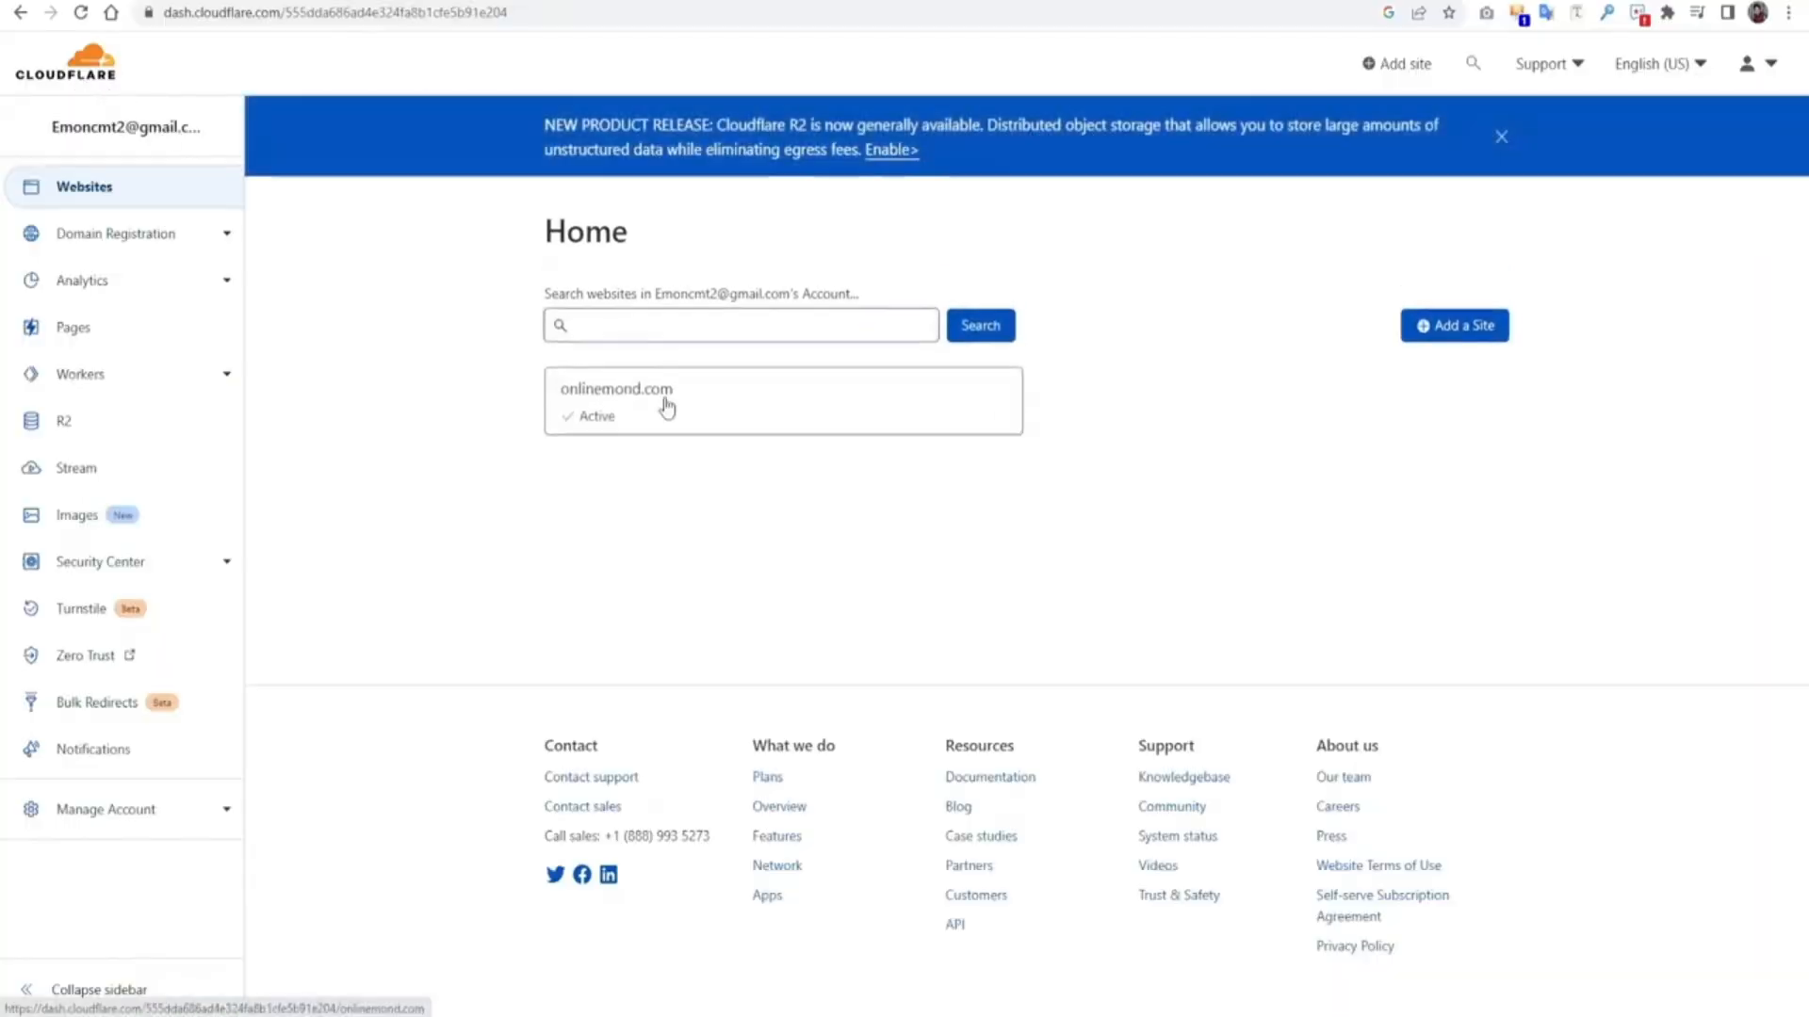
Step: In Cloudflare's caching configuration for onlinemond.com, purge everything from the cache and confirm
left_click(668, 408)
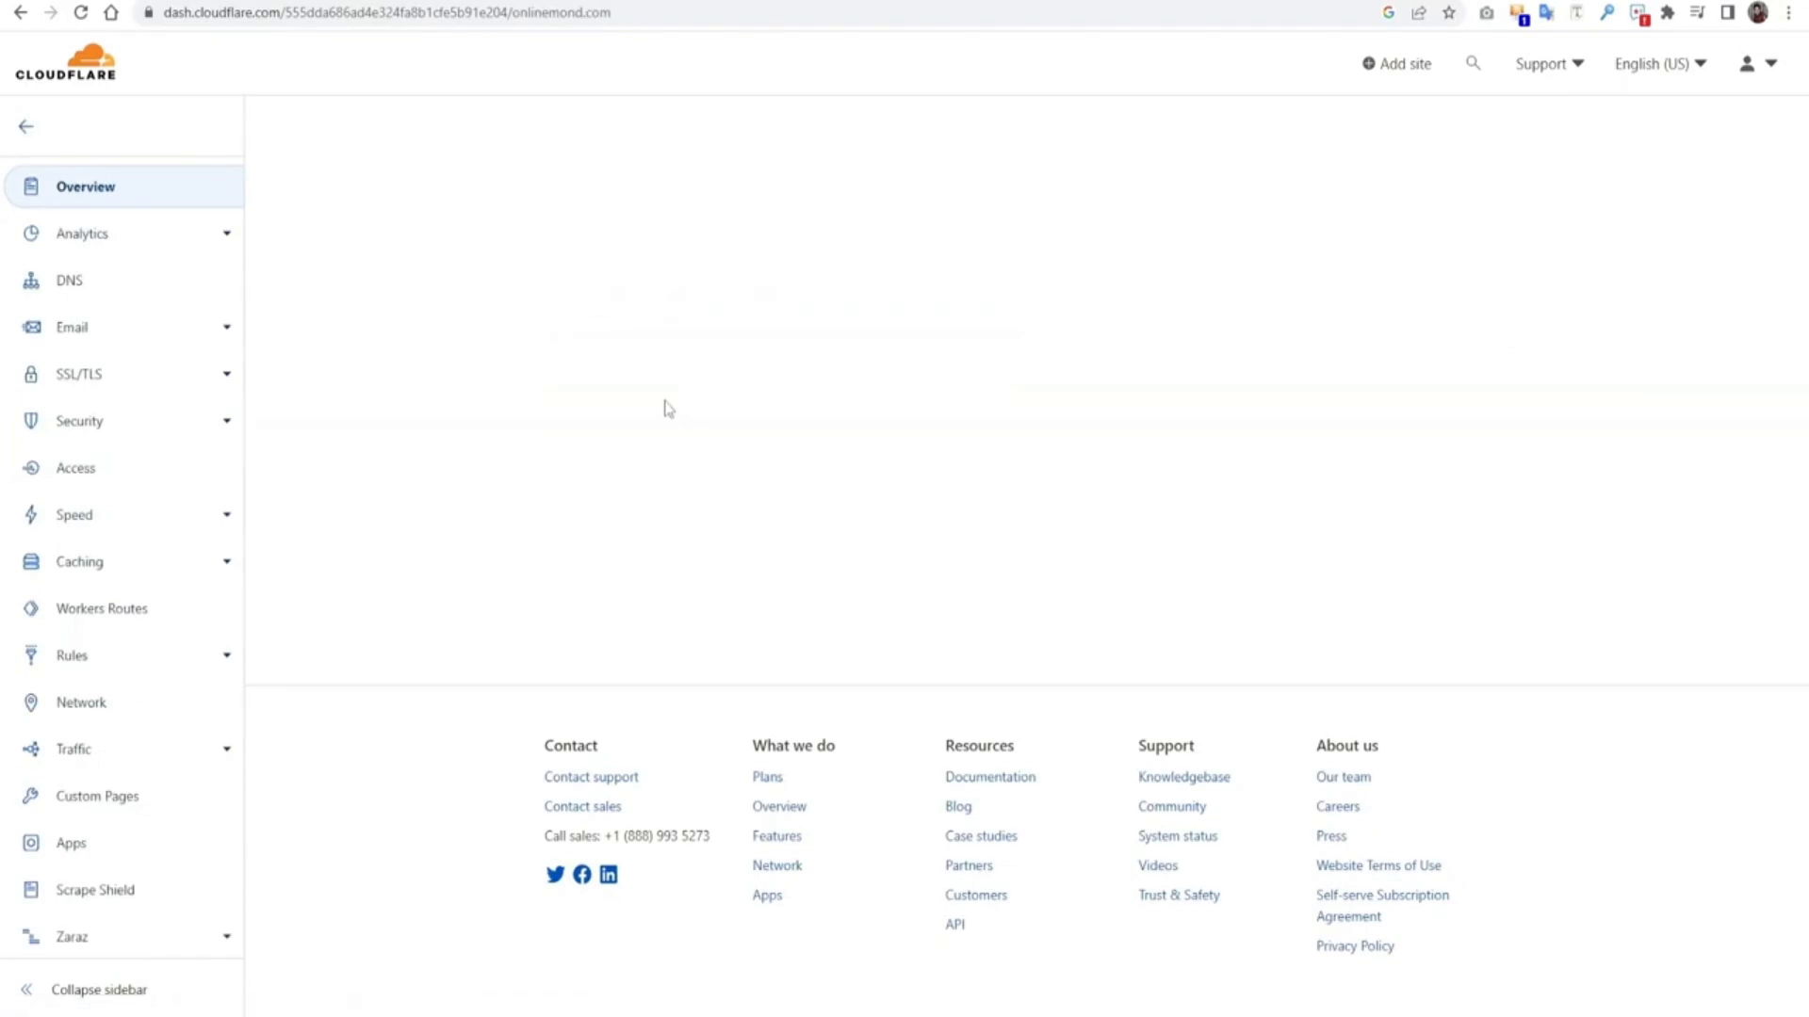
left_click(94, 571)
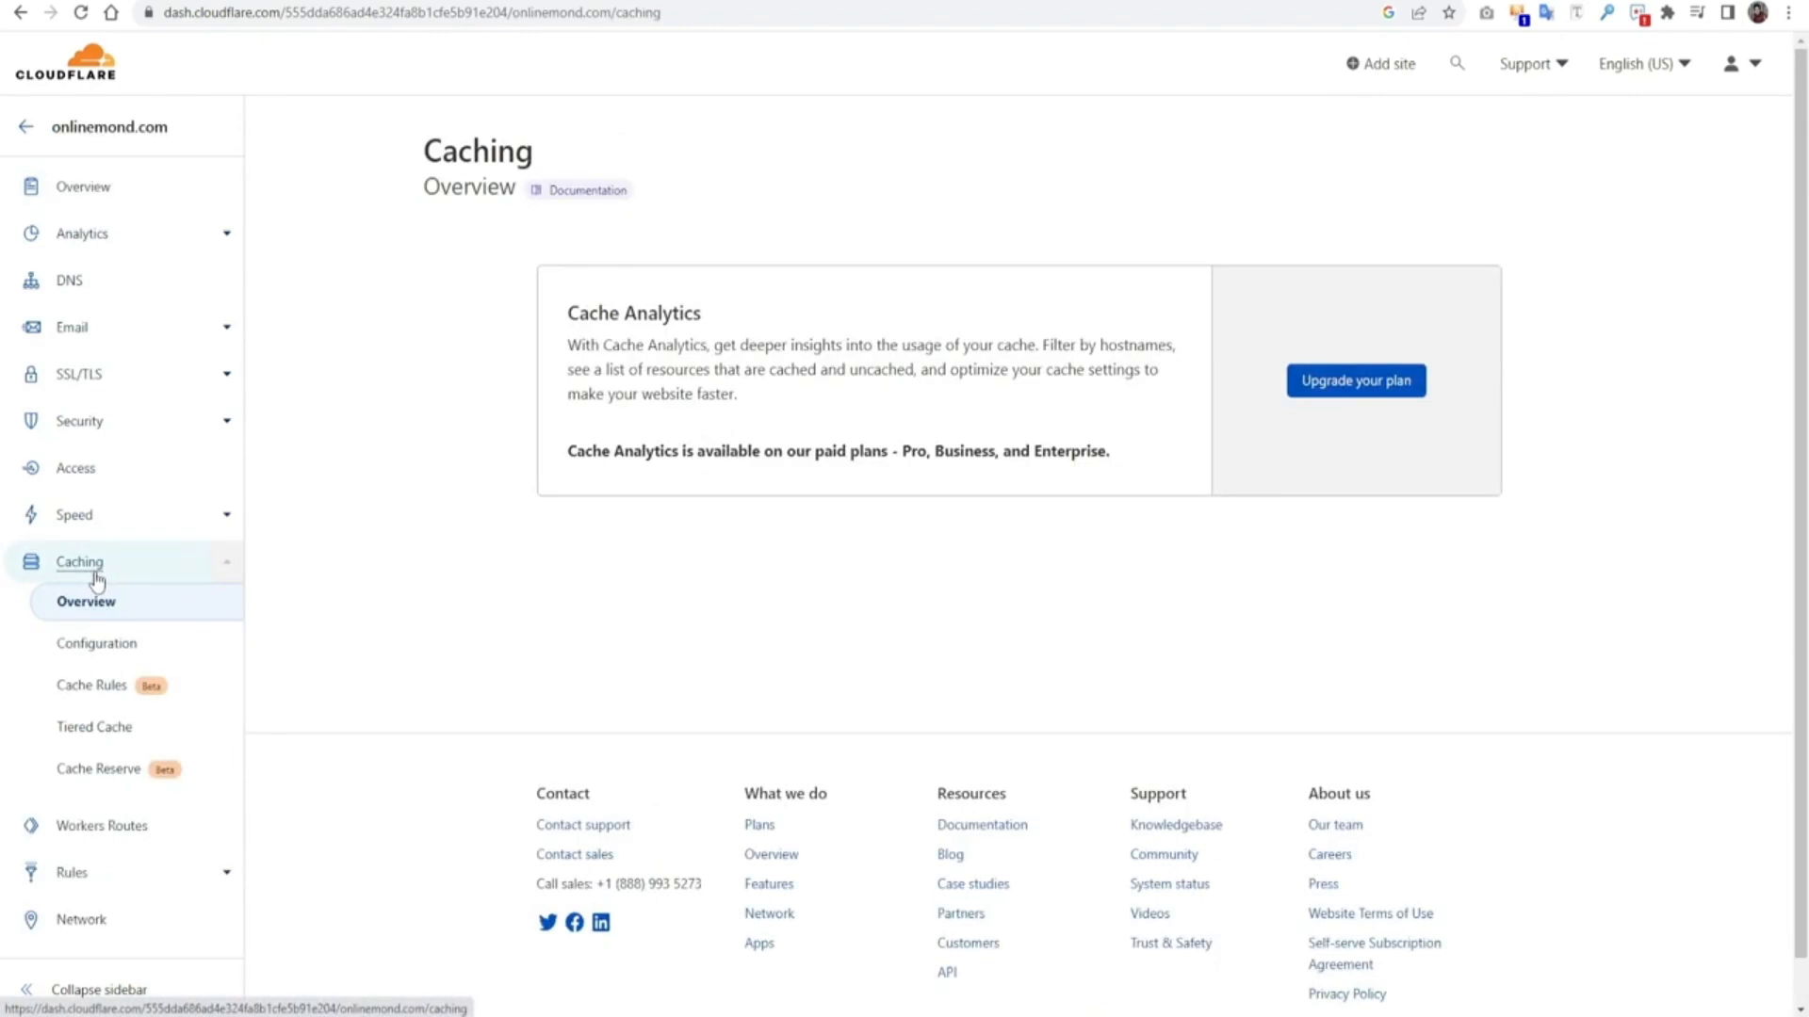
left_click(103, 645)
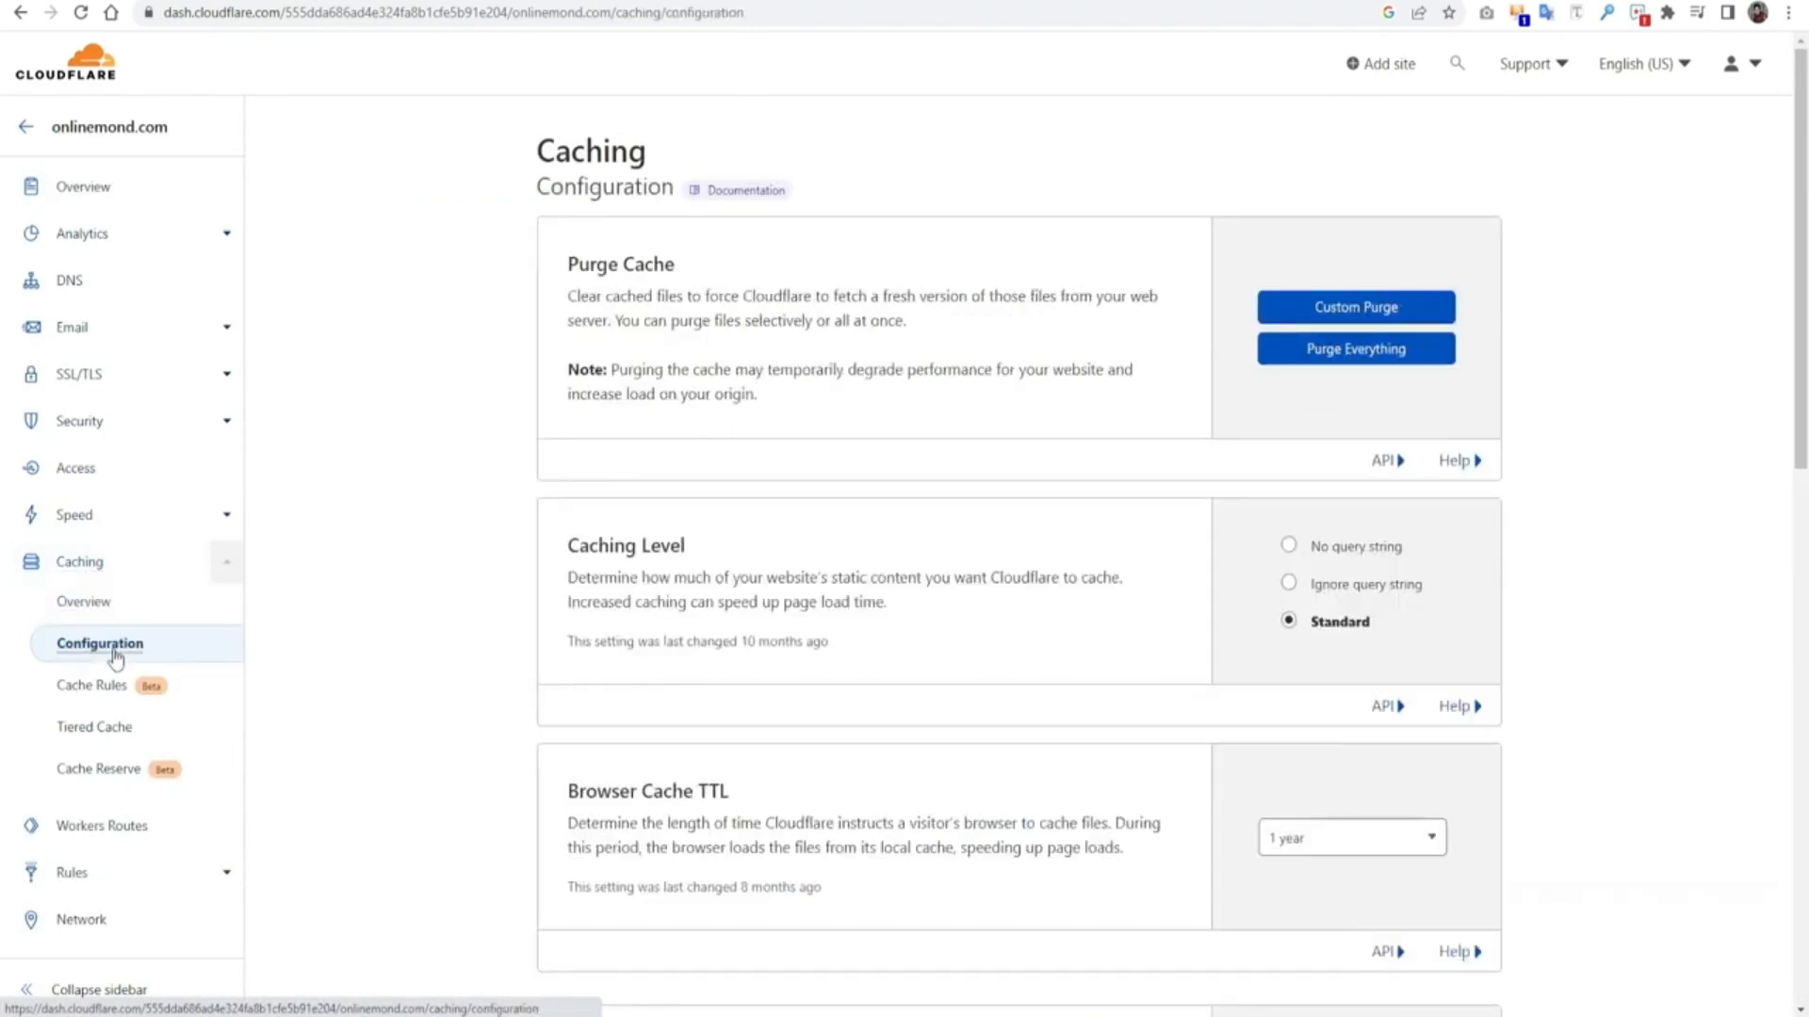
left_click(1378, 367)
left_click(1128, 588)
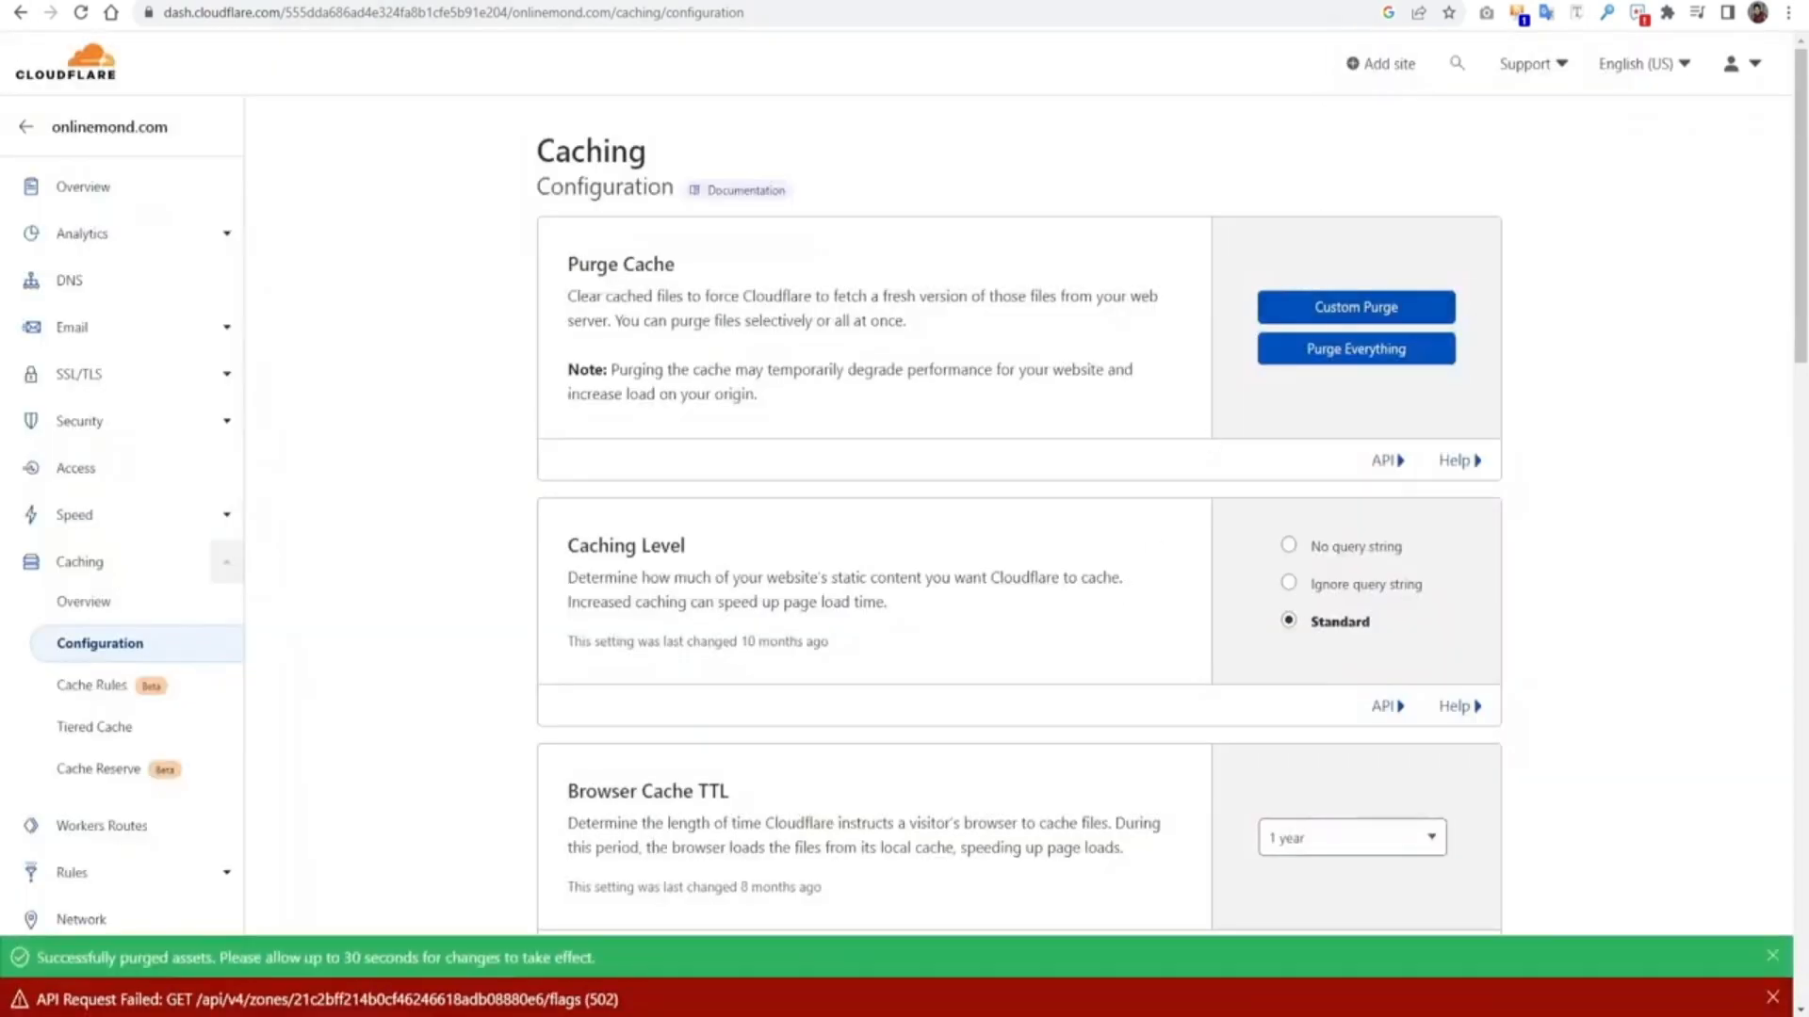
Step: Switch to the NitroPack web dashboard and examine the site's General optimization settings, including excluded resources and webhooks
left_click(1338, 0)
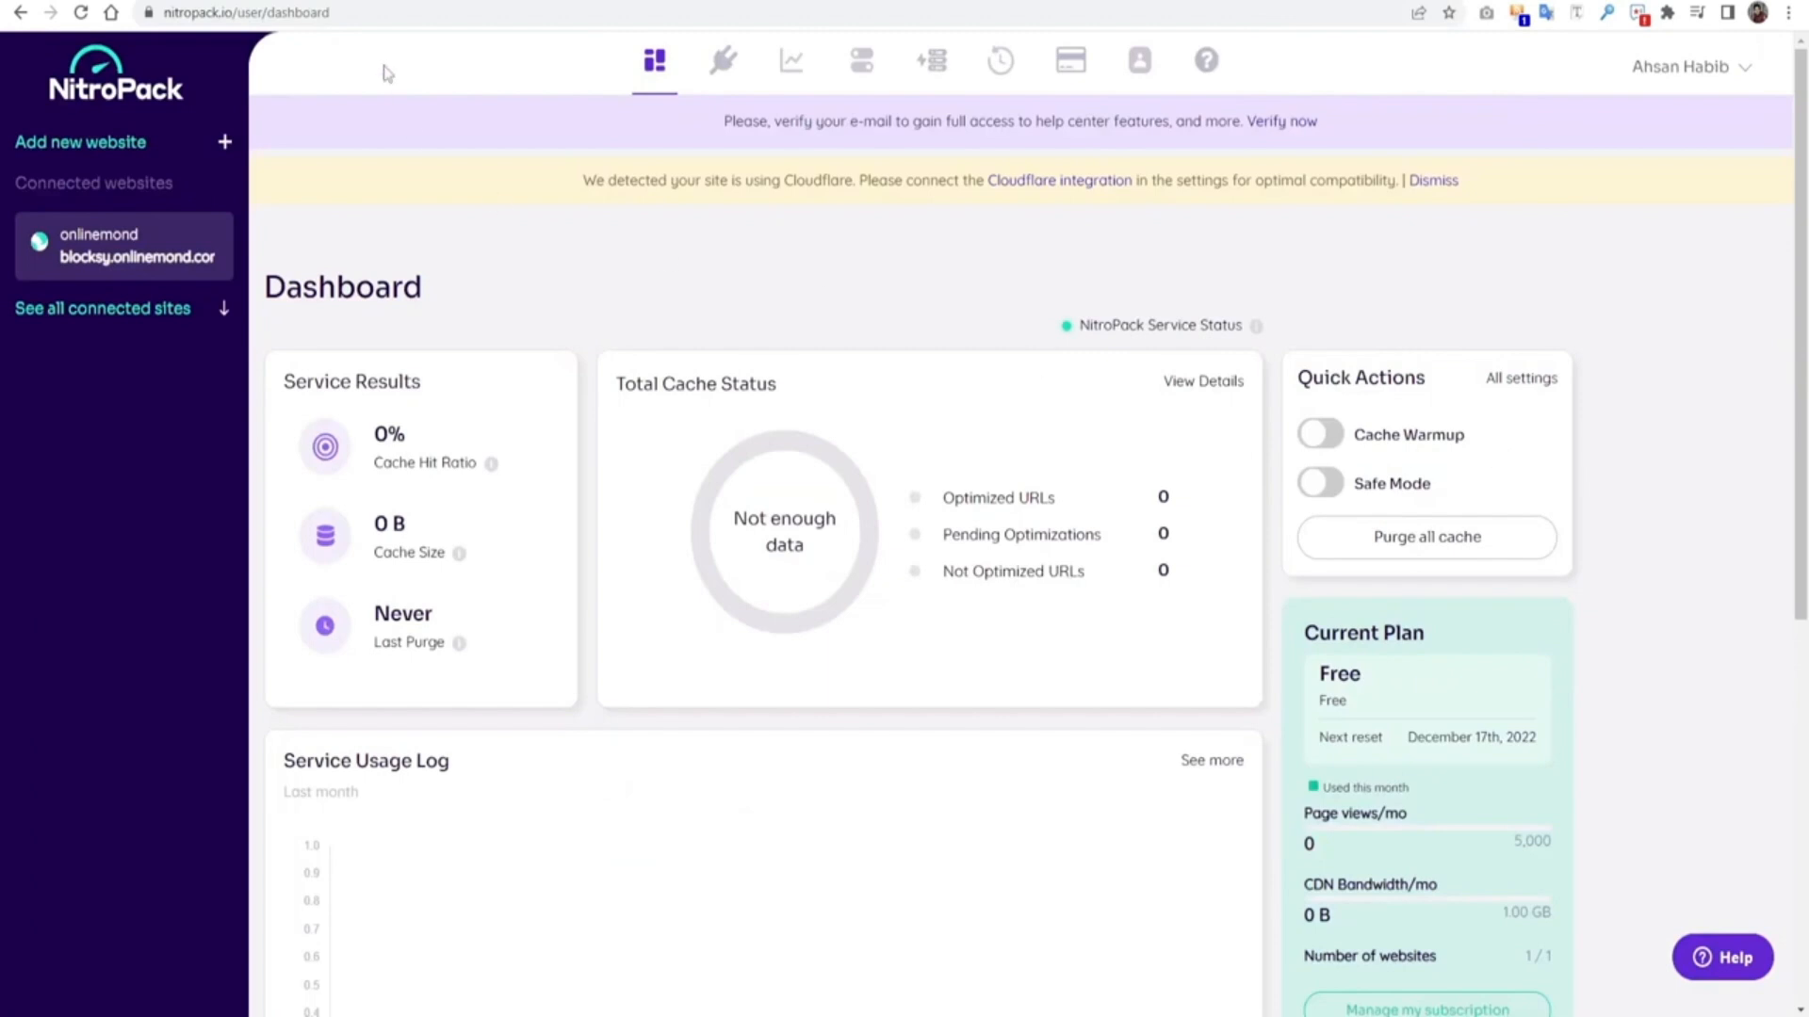
left_click(866, 66)
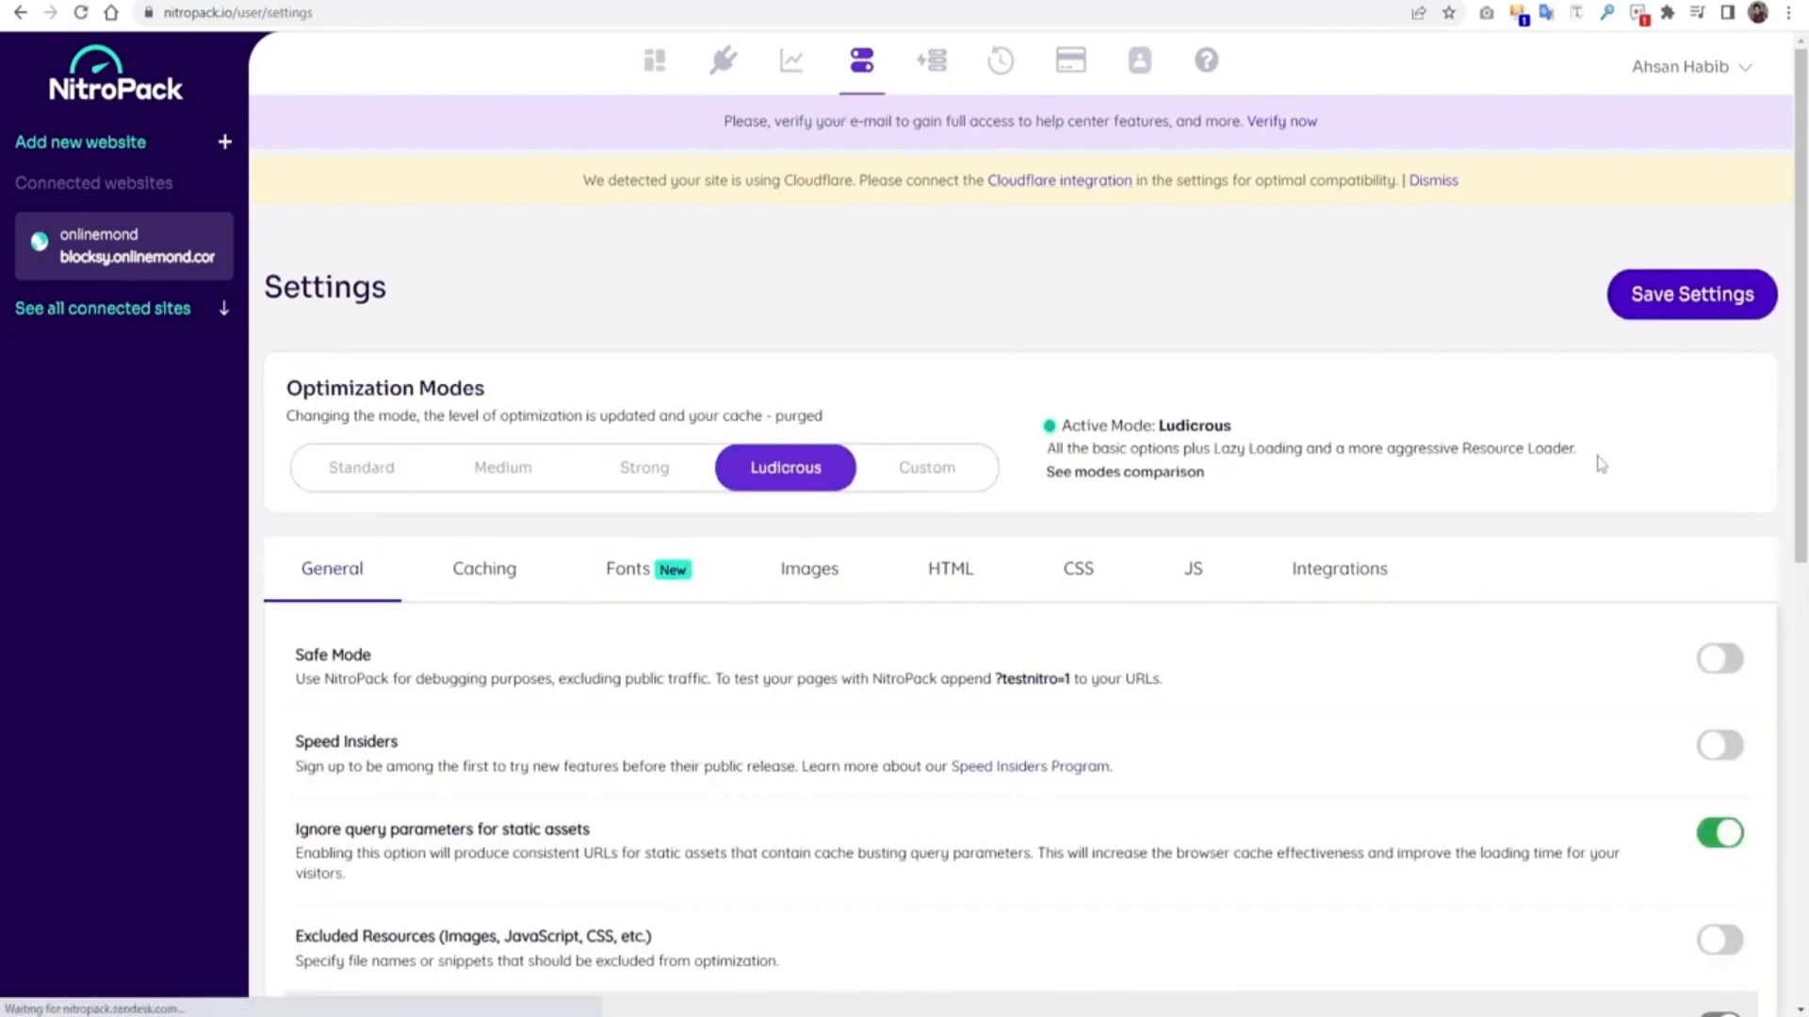
scroll(1601, 465, "down", 9)
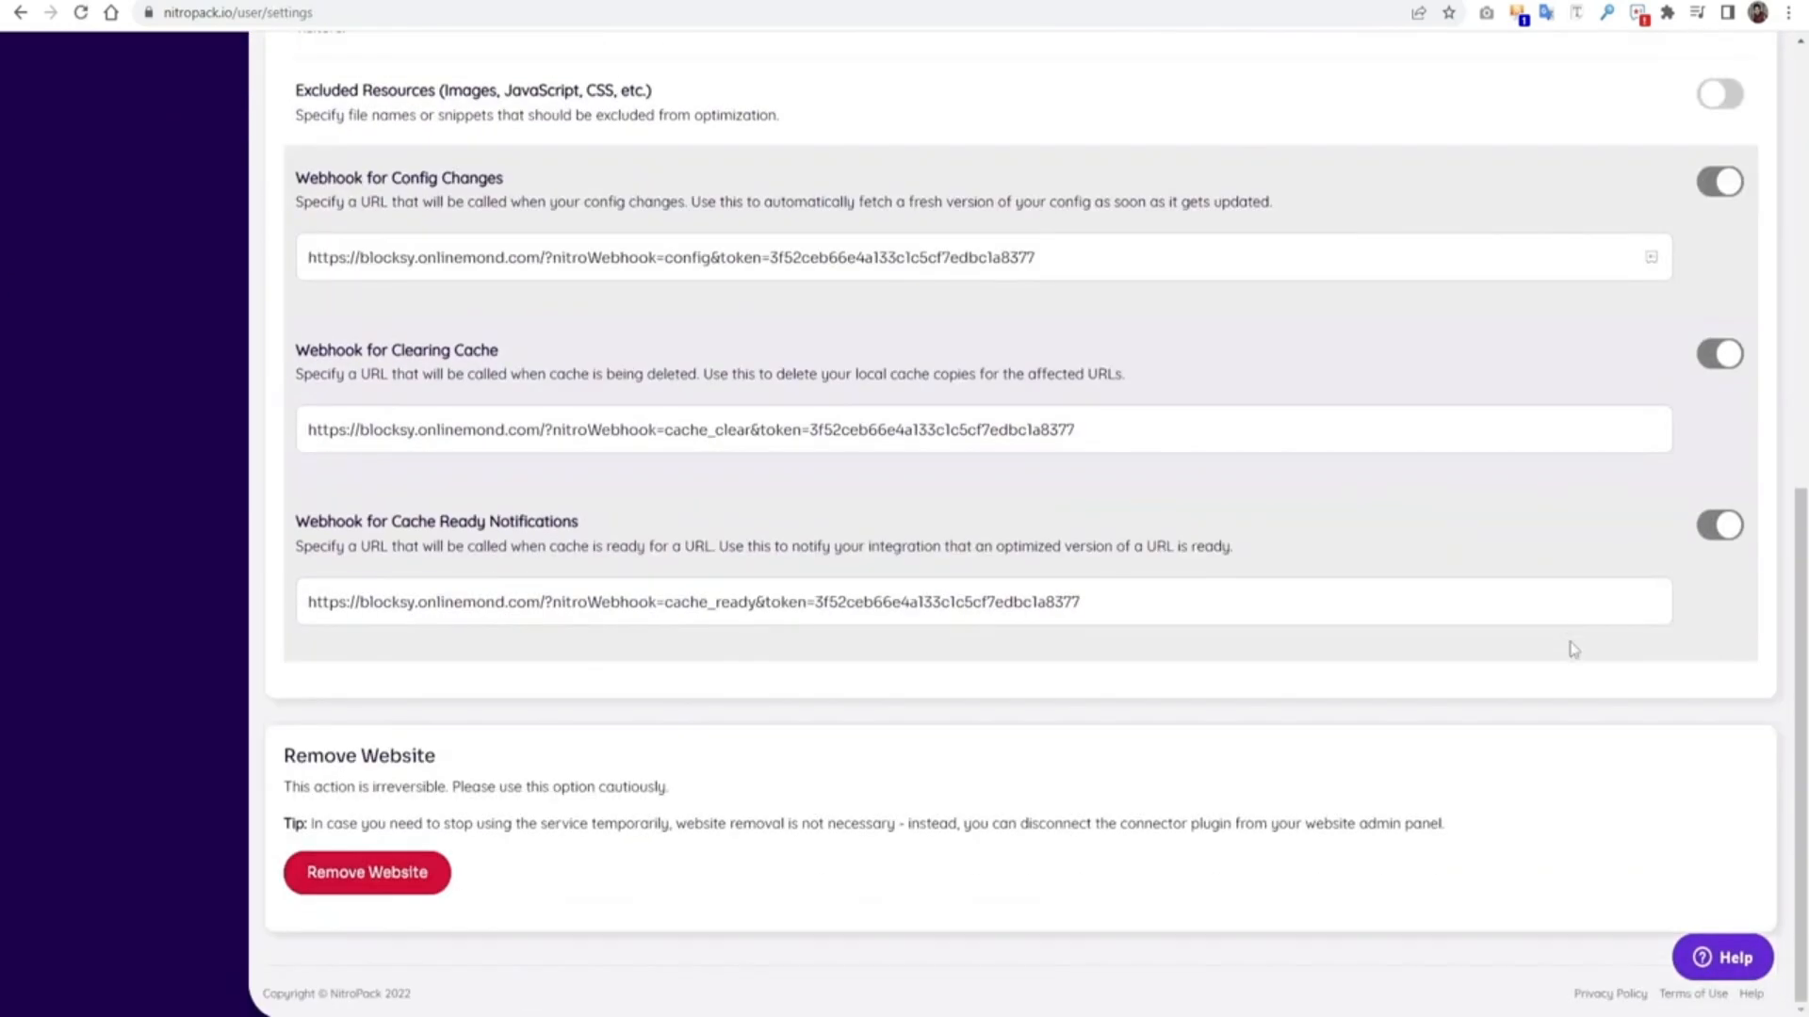
scroll(1571, 650, "up", 9)
scroll(1571, 650, "down", 5)
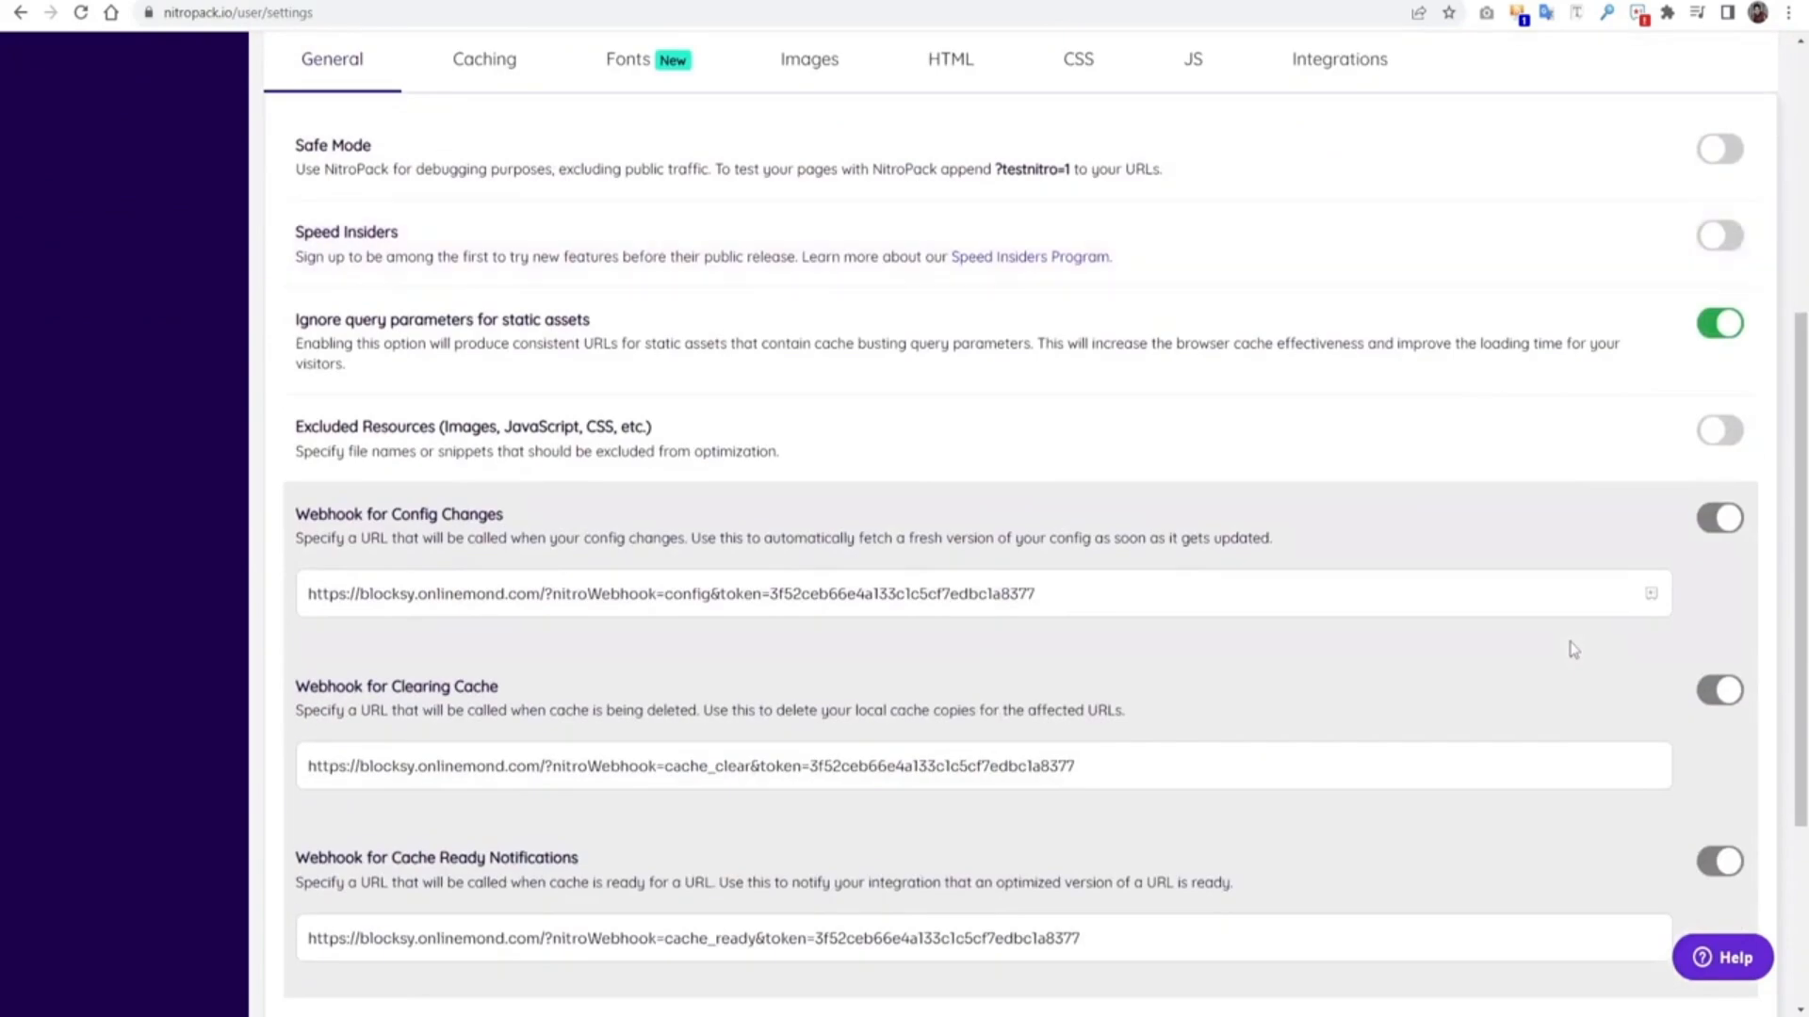
scroll(1571, 650, "up", 2)
scroll(1571, 650, "down", 5)
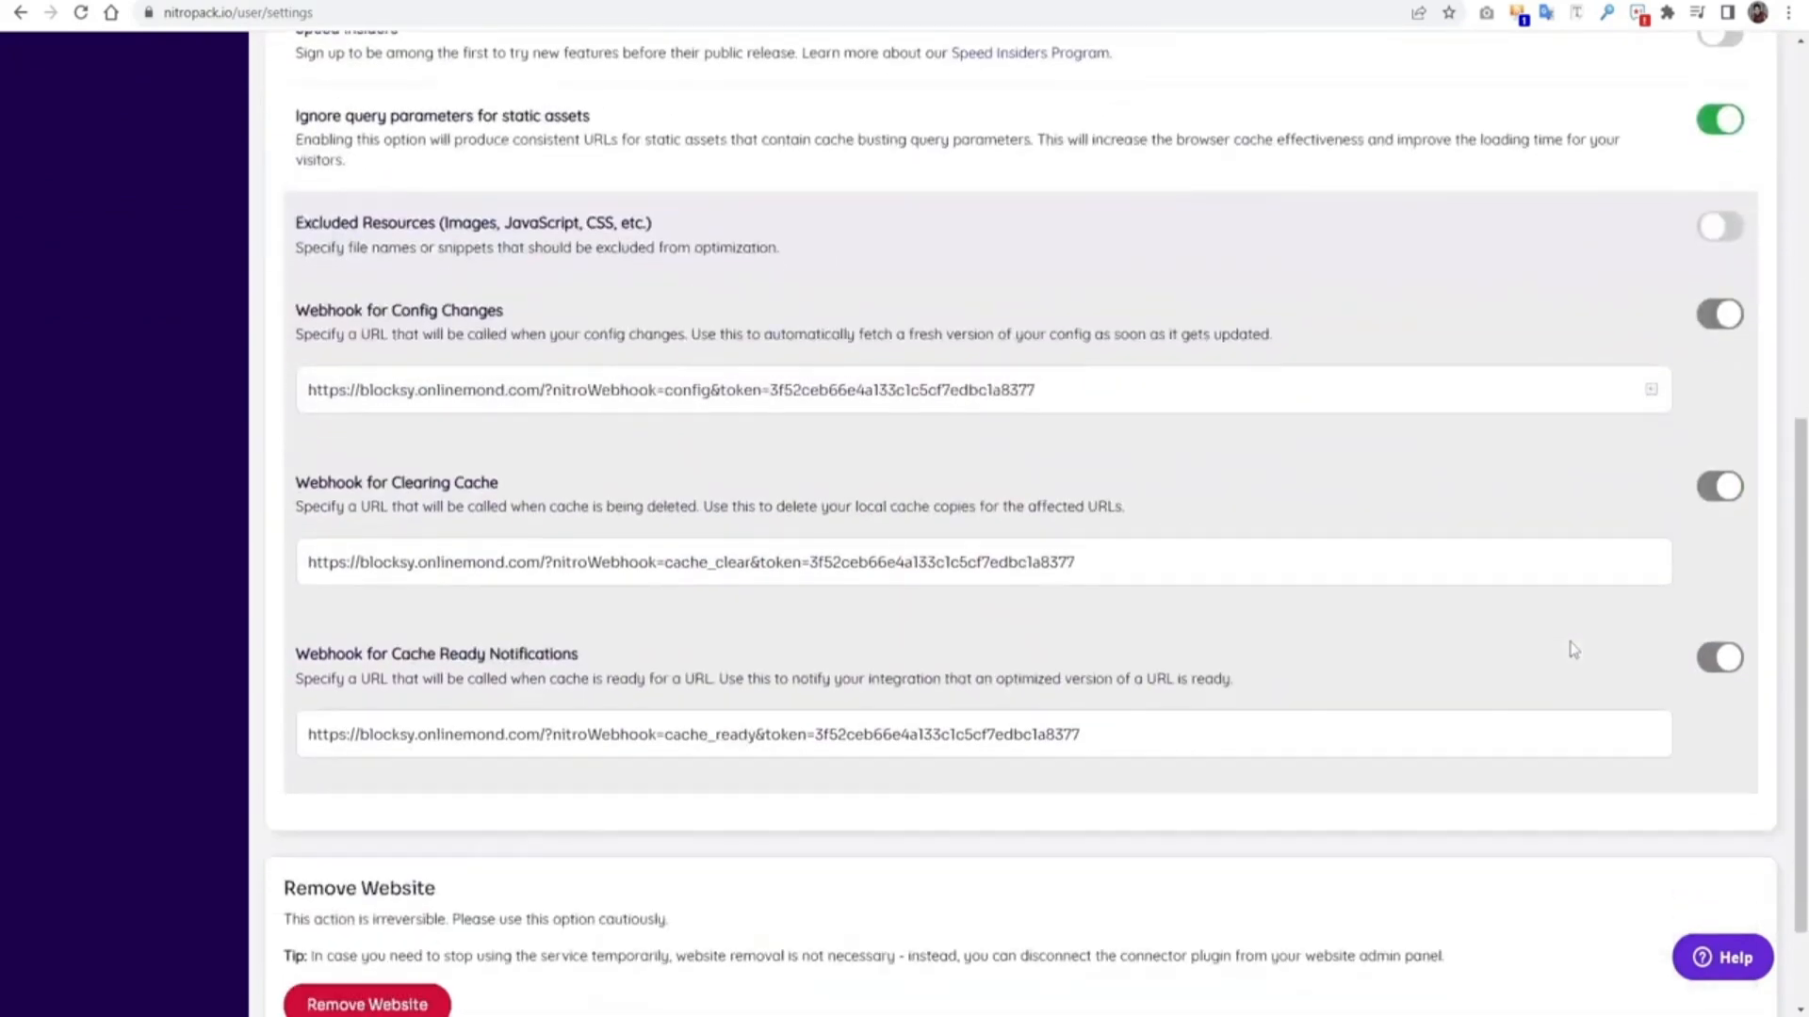
scroll(1571, 650, "up", 5)
Step: Enable Optimize Ads in NitroPack's JS optimization settings, confirm the change, and save the settings
left_click(1192, 260)
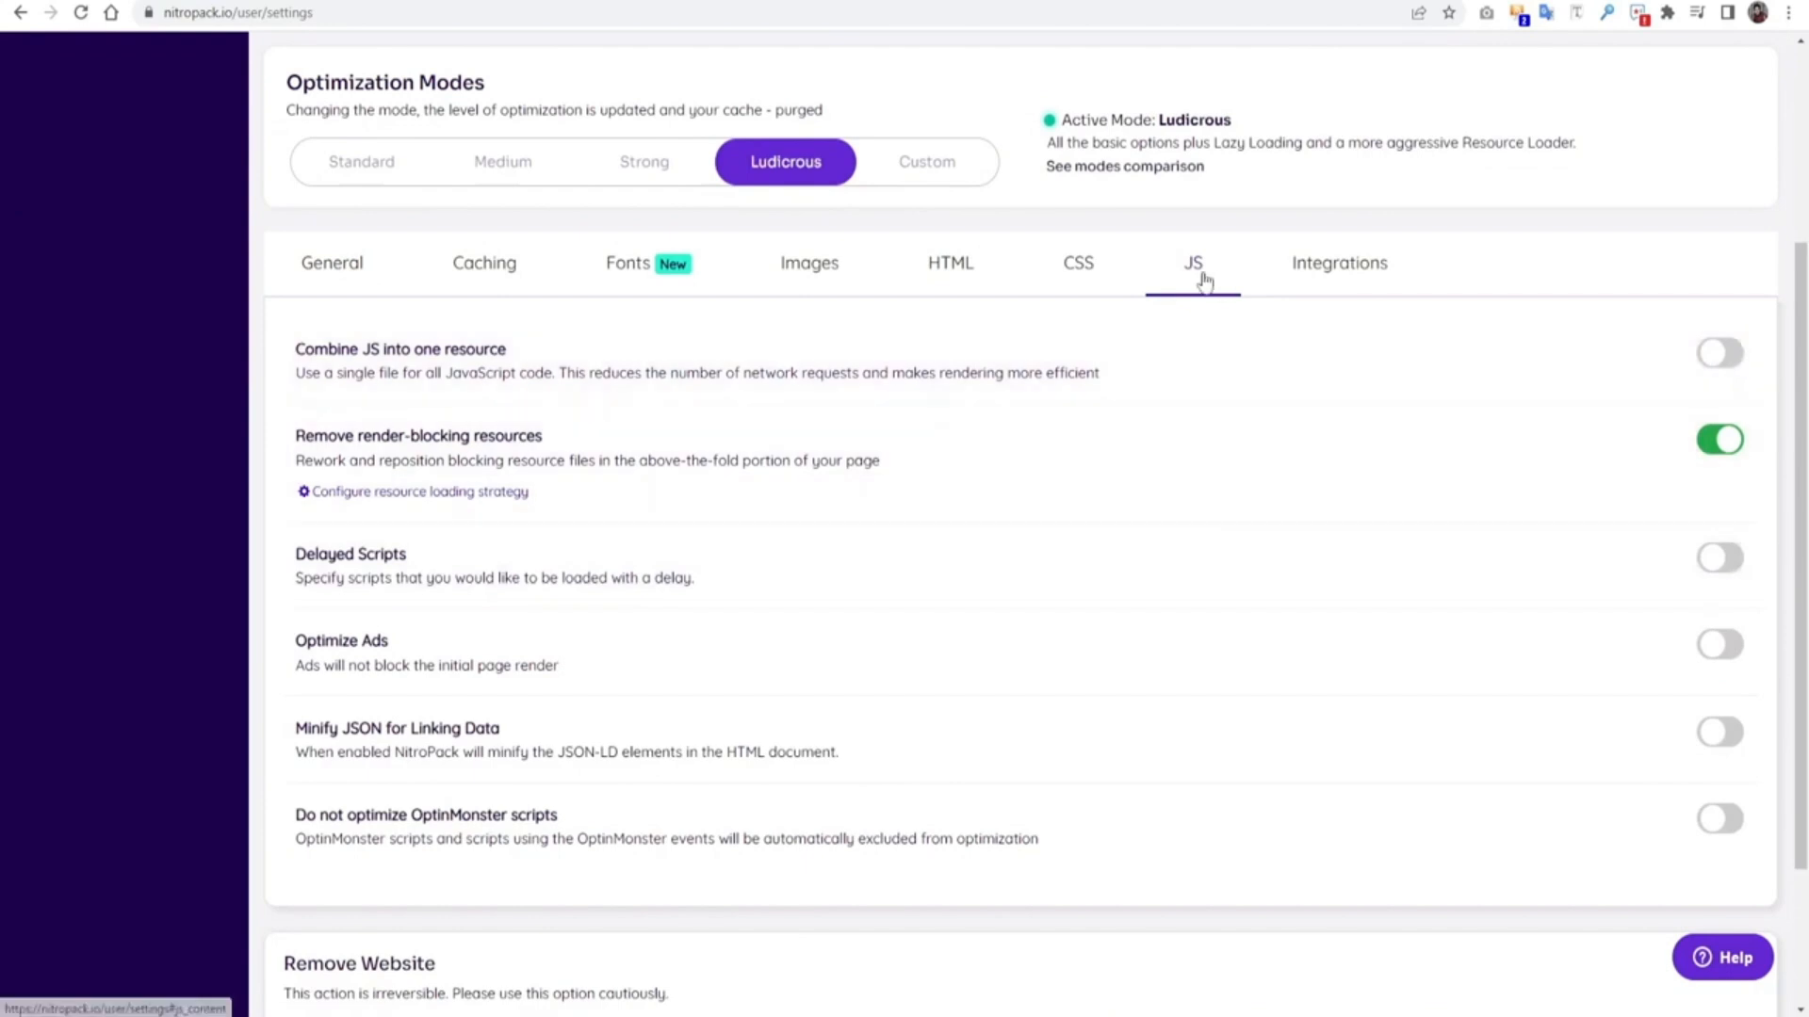
scroll(1221, 395, "up", 3)
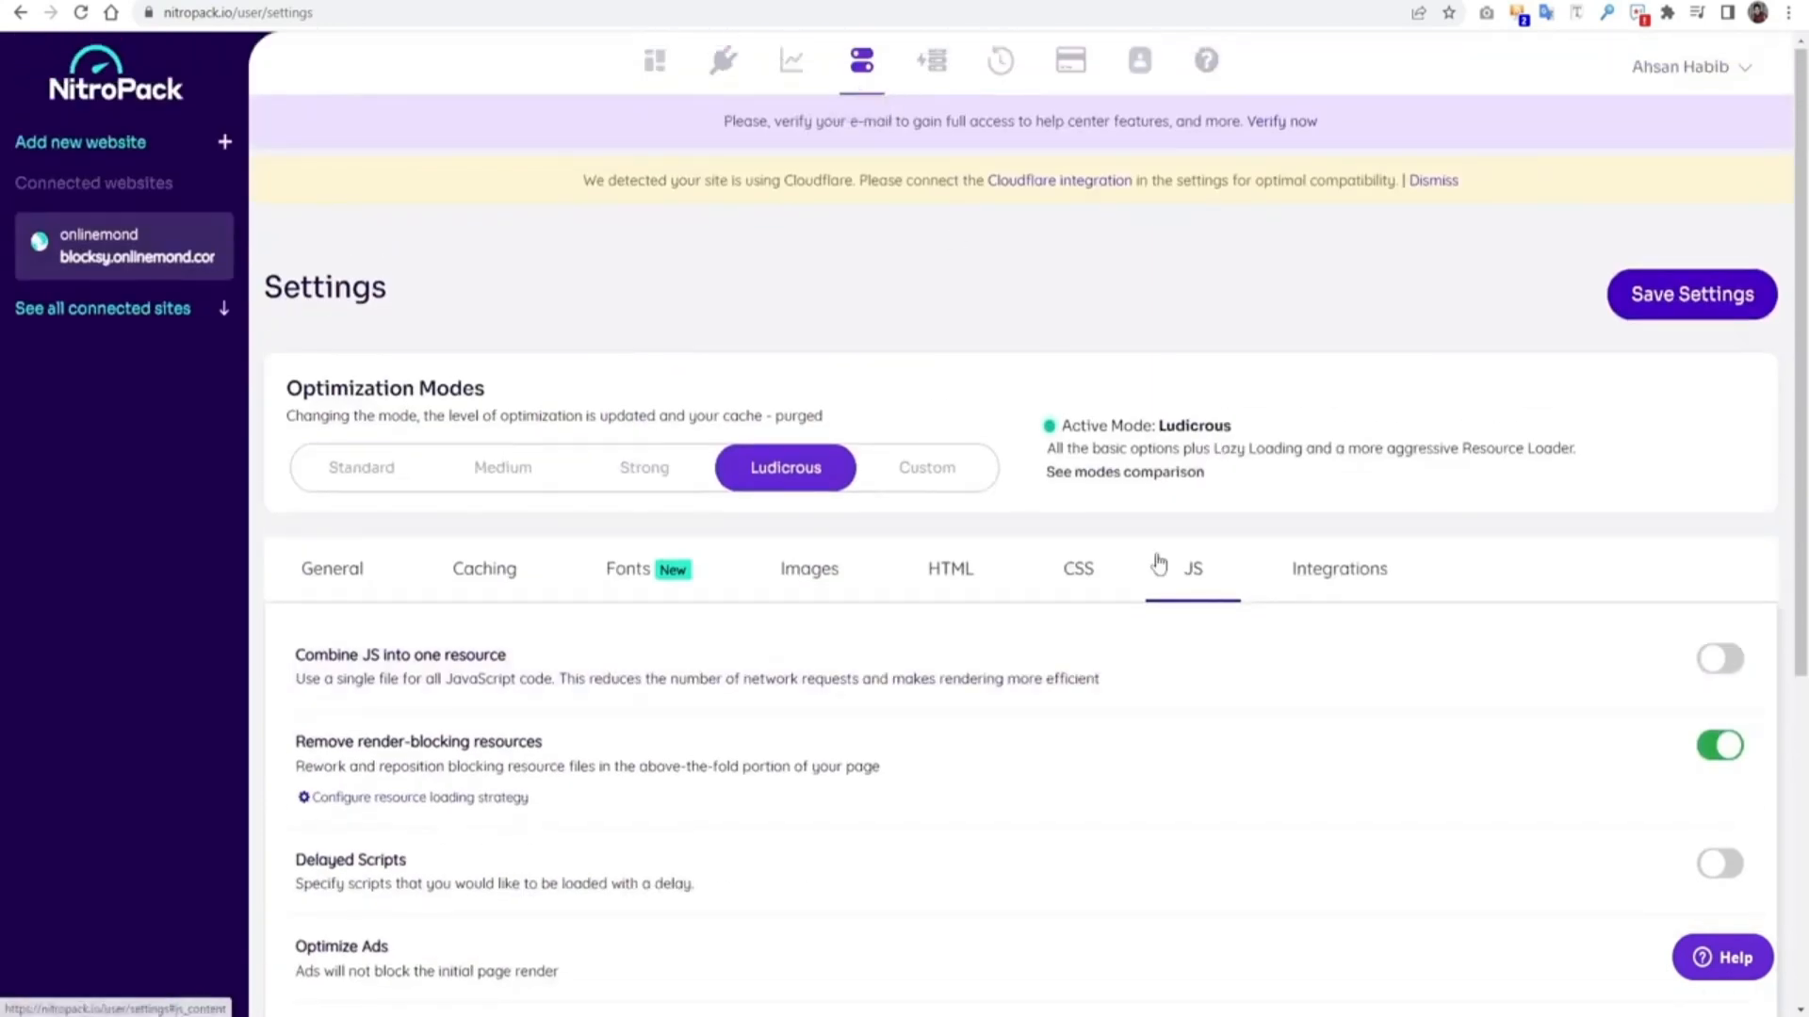
scroll(1185, 579, "down", 3)
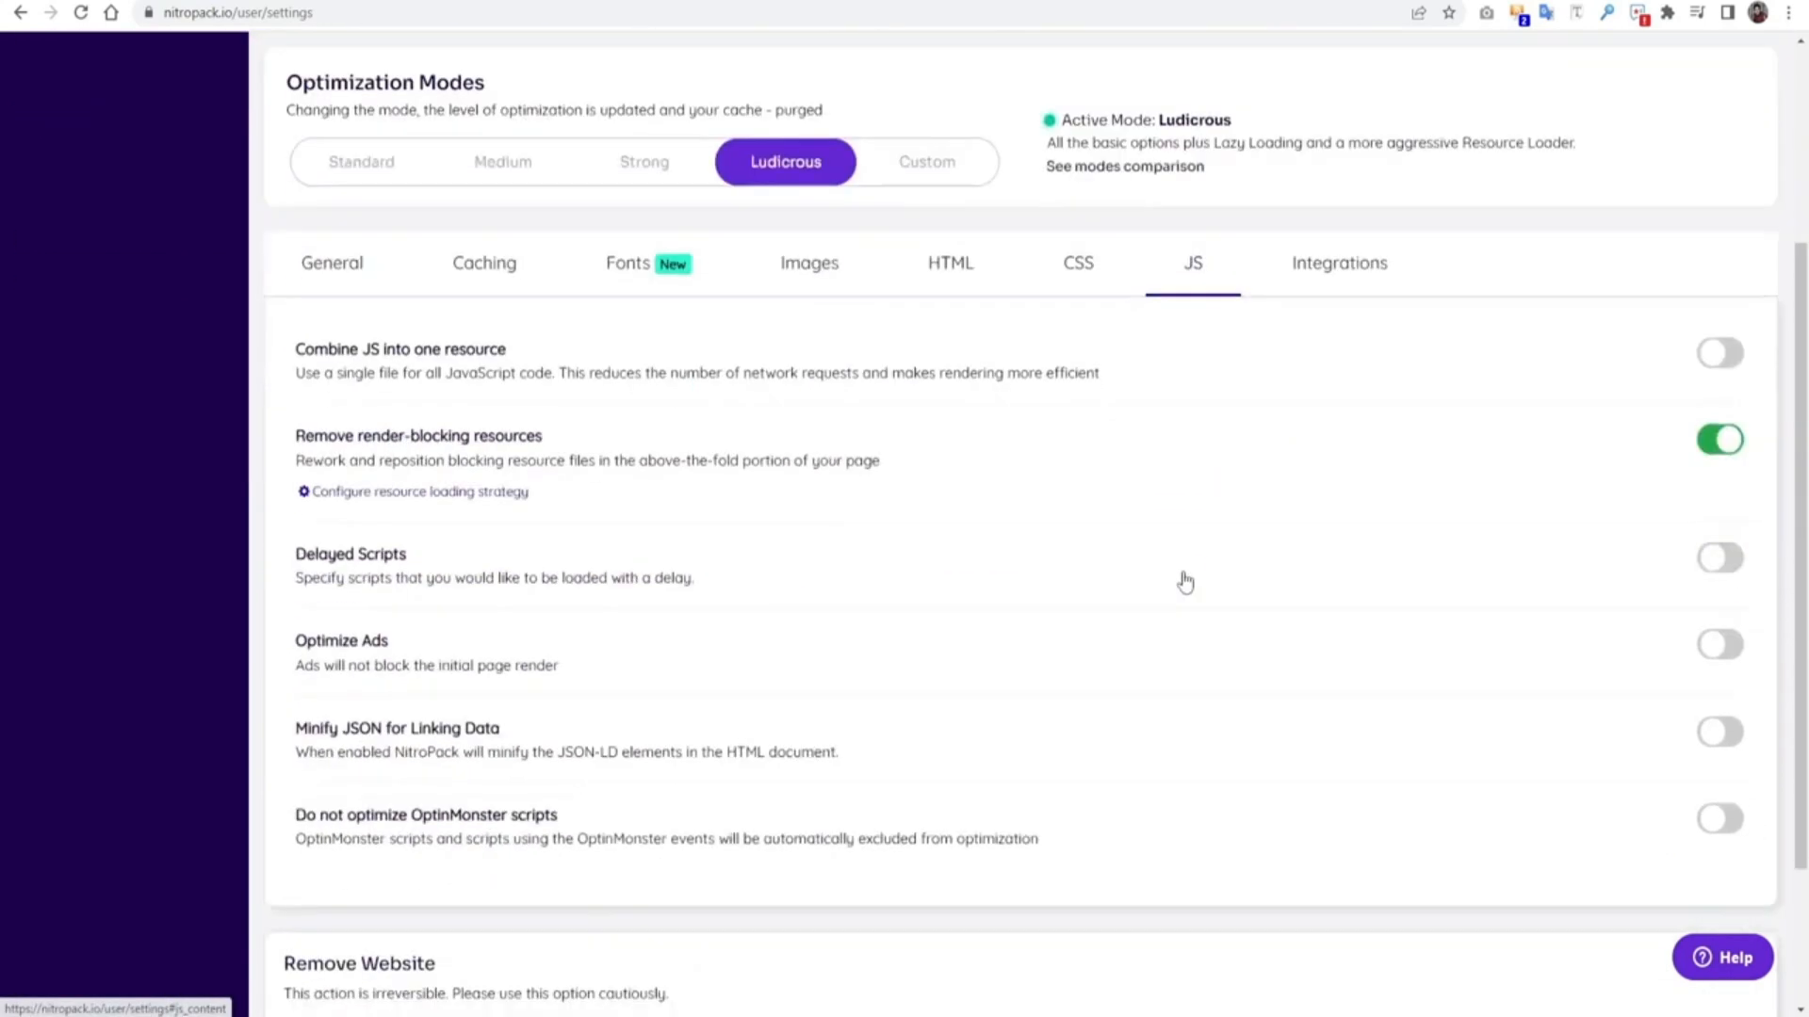
left_click(1720, 644)
left_click(1073, 377)
scroll(1083, 438, "up", 3)
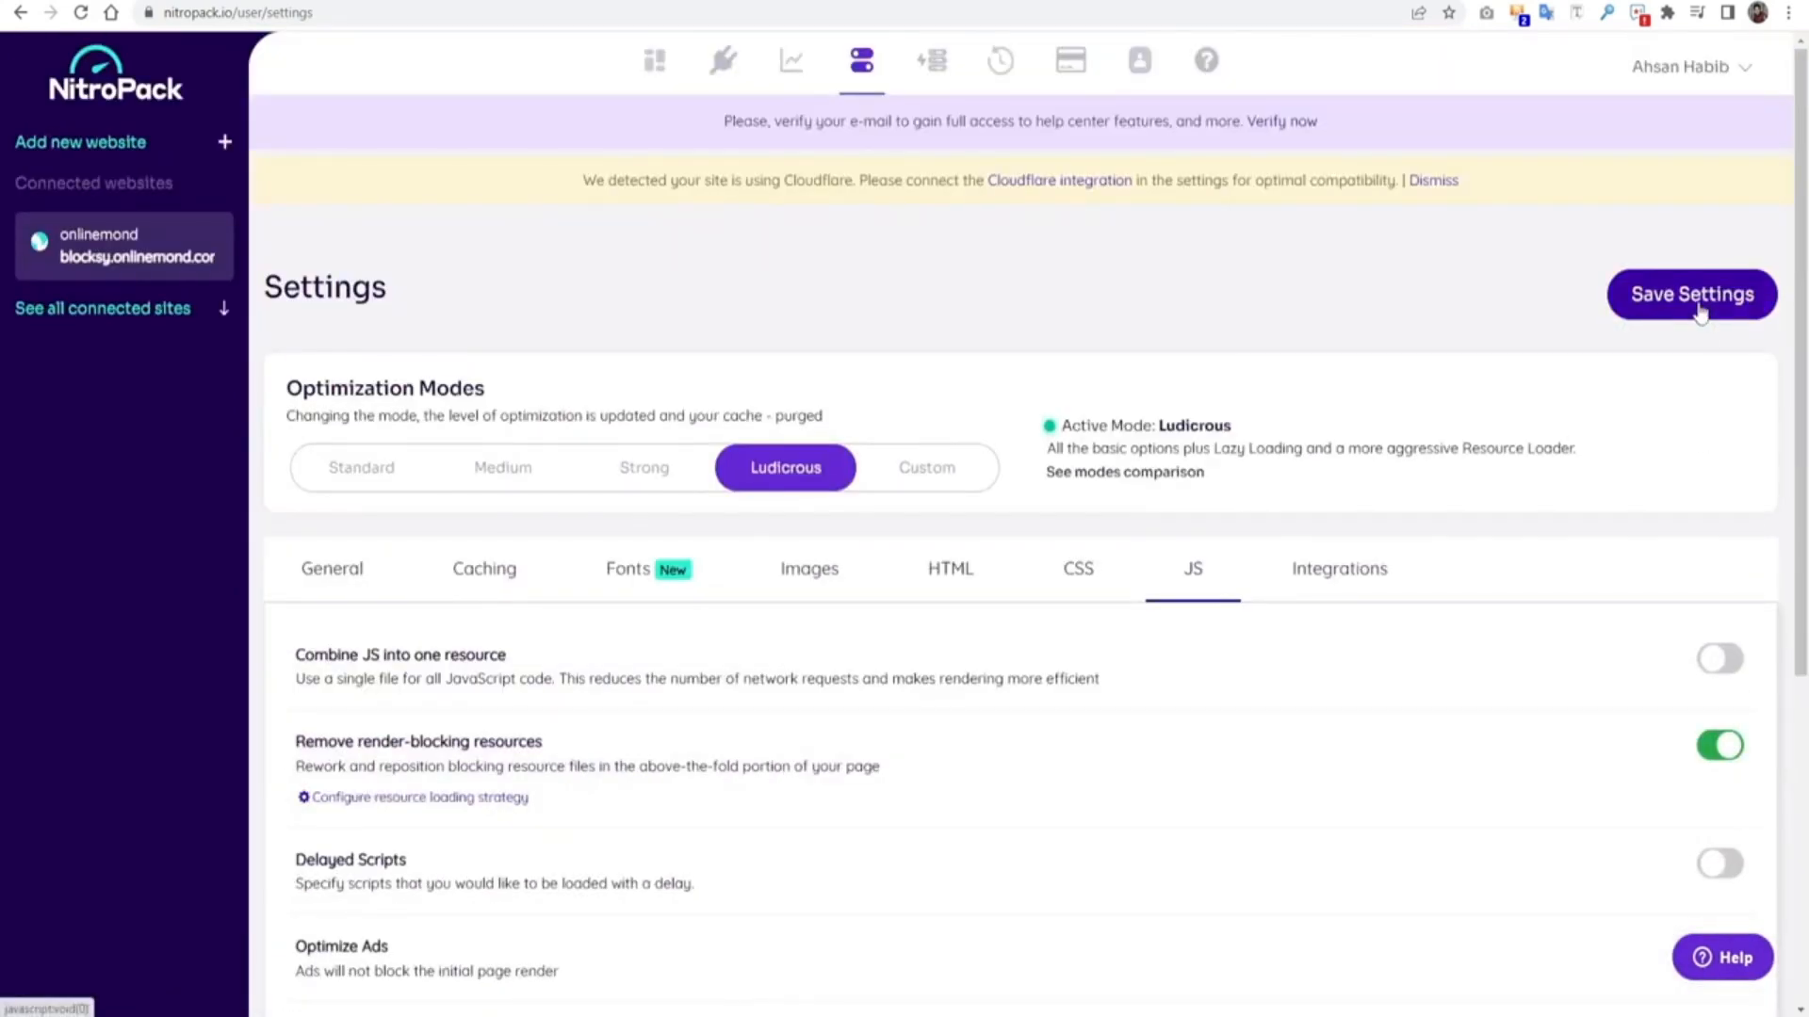
left_click(1701, 306)
scroll(1433, 369, "down", 1)
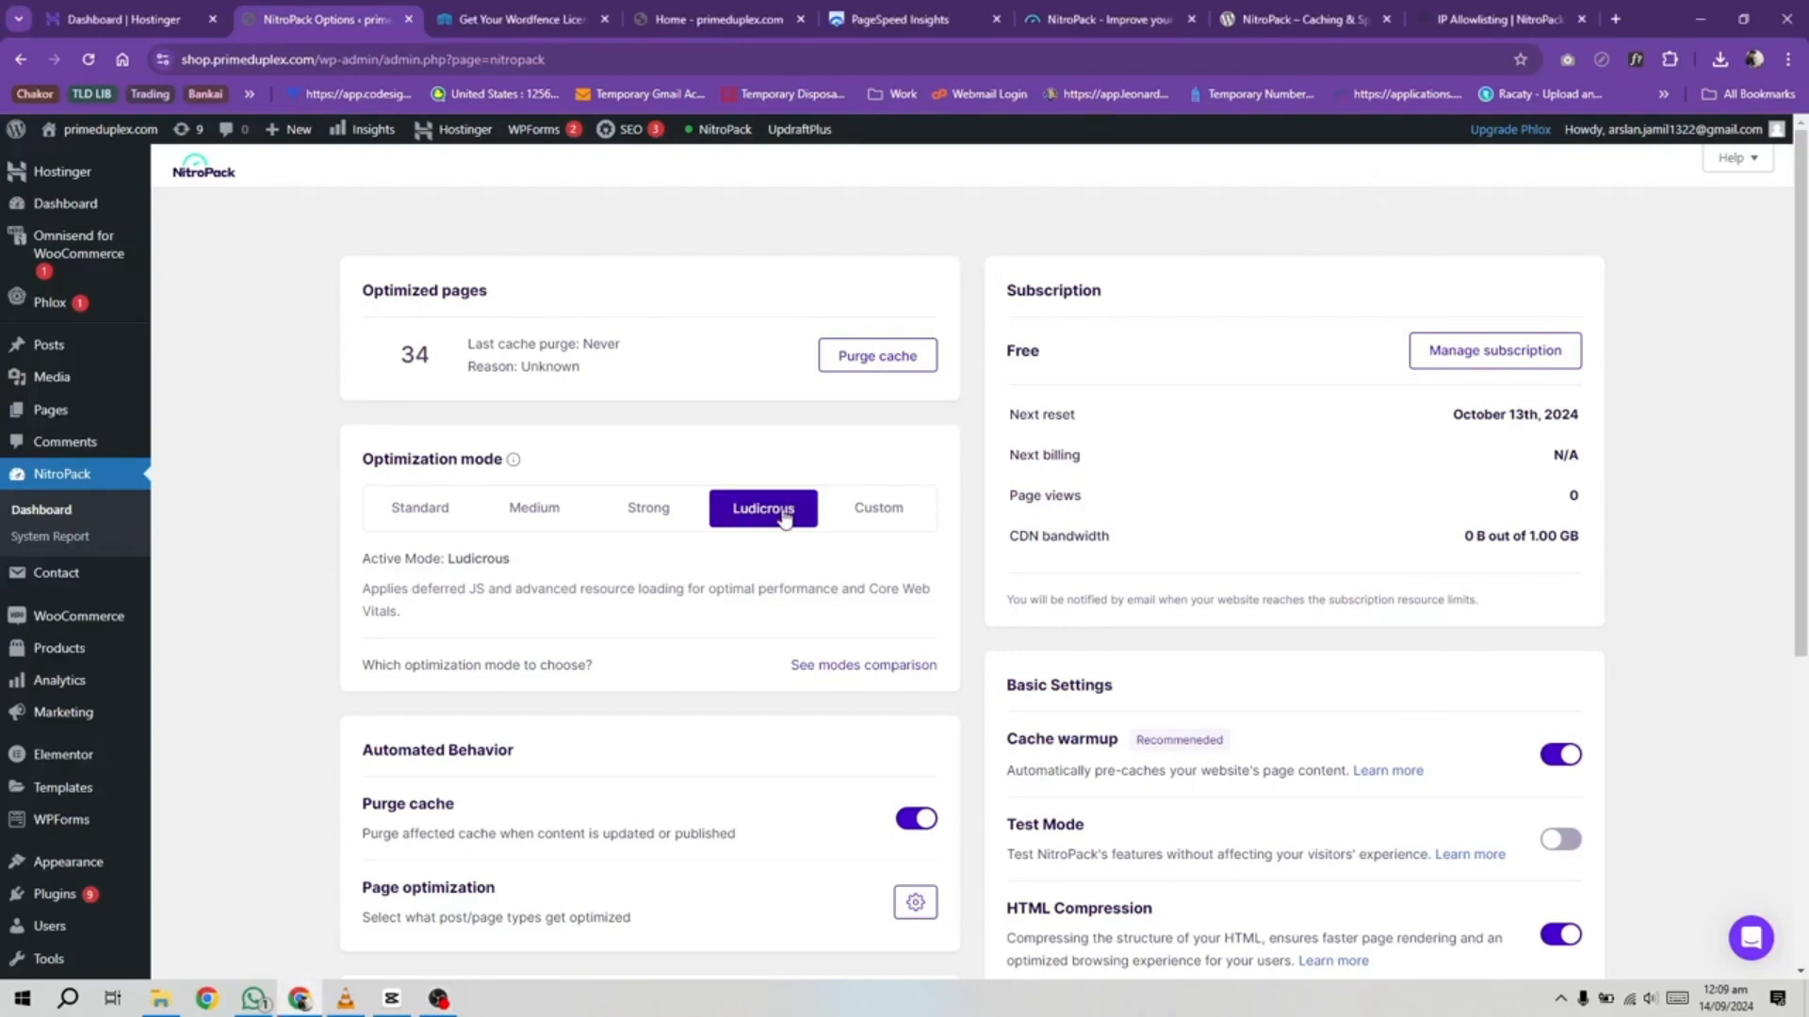
Step: In the shop's WordPress NitroPack dashboard, switch the optimization mode to Strong and purge the cache
left_click(658, 514)
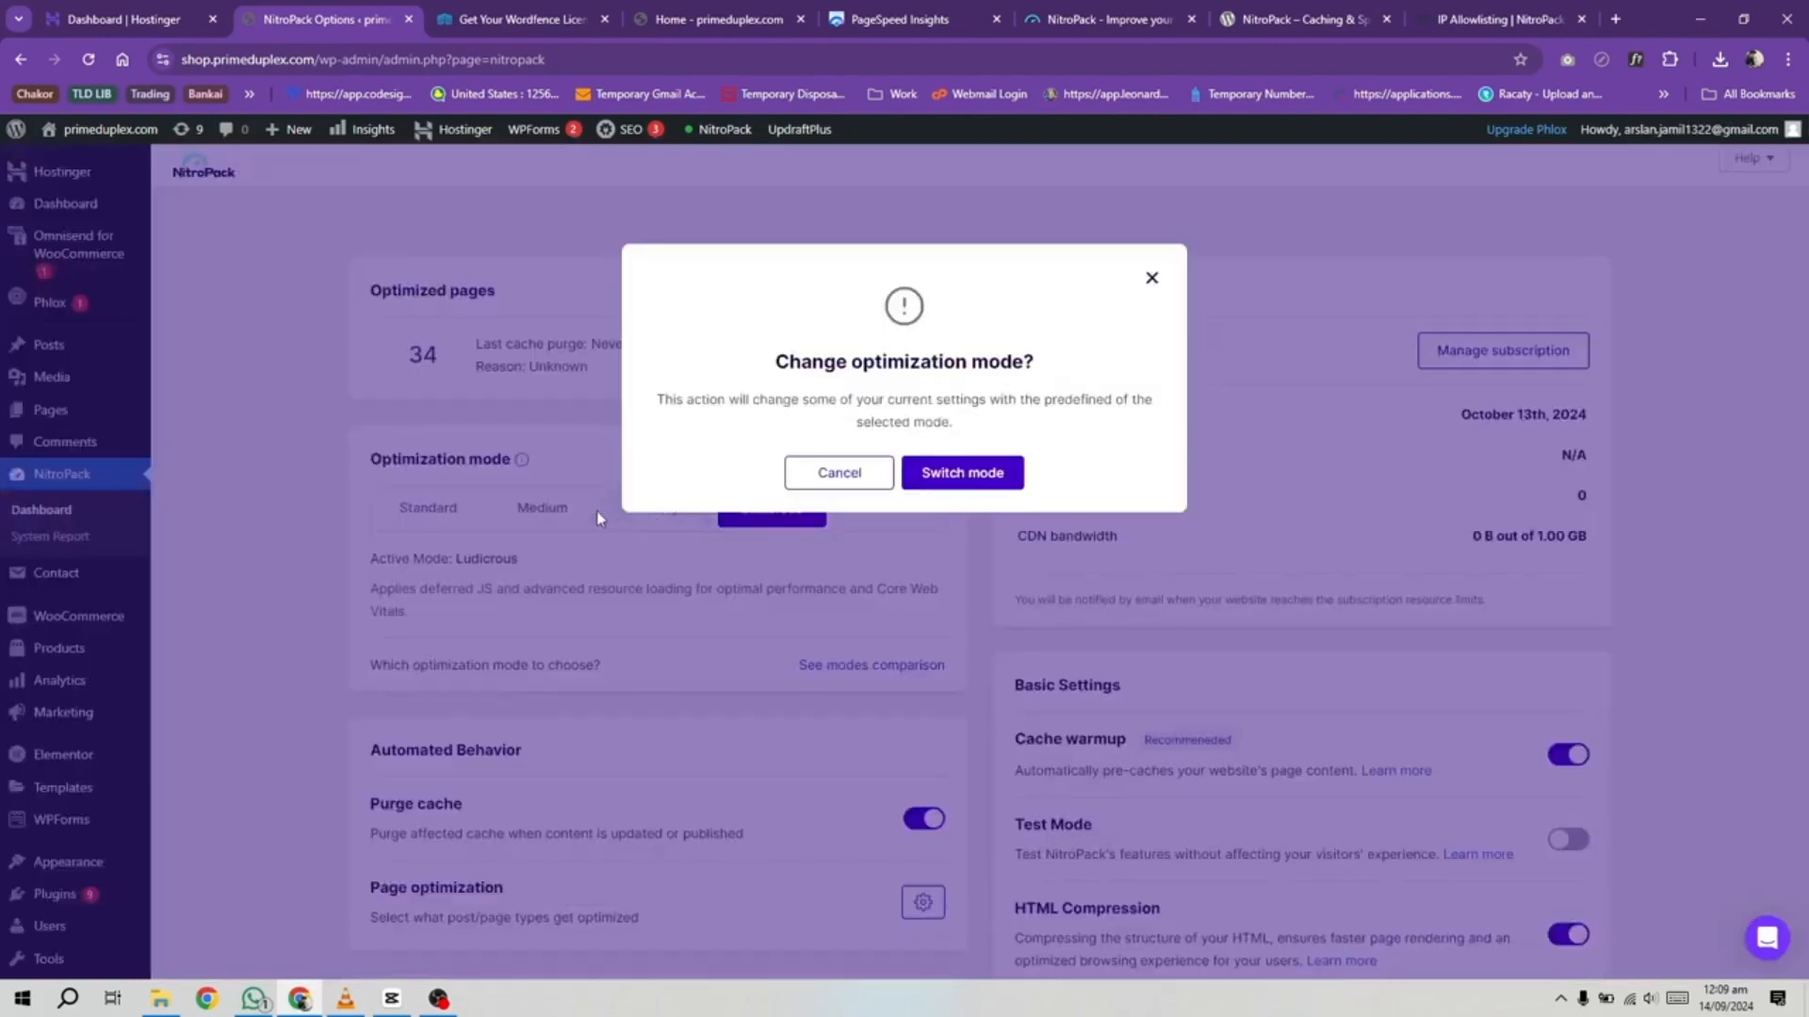
left_click(924, 473)
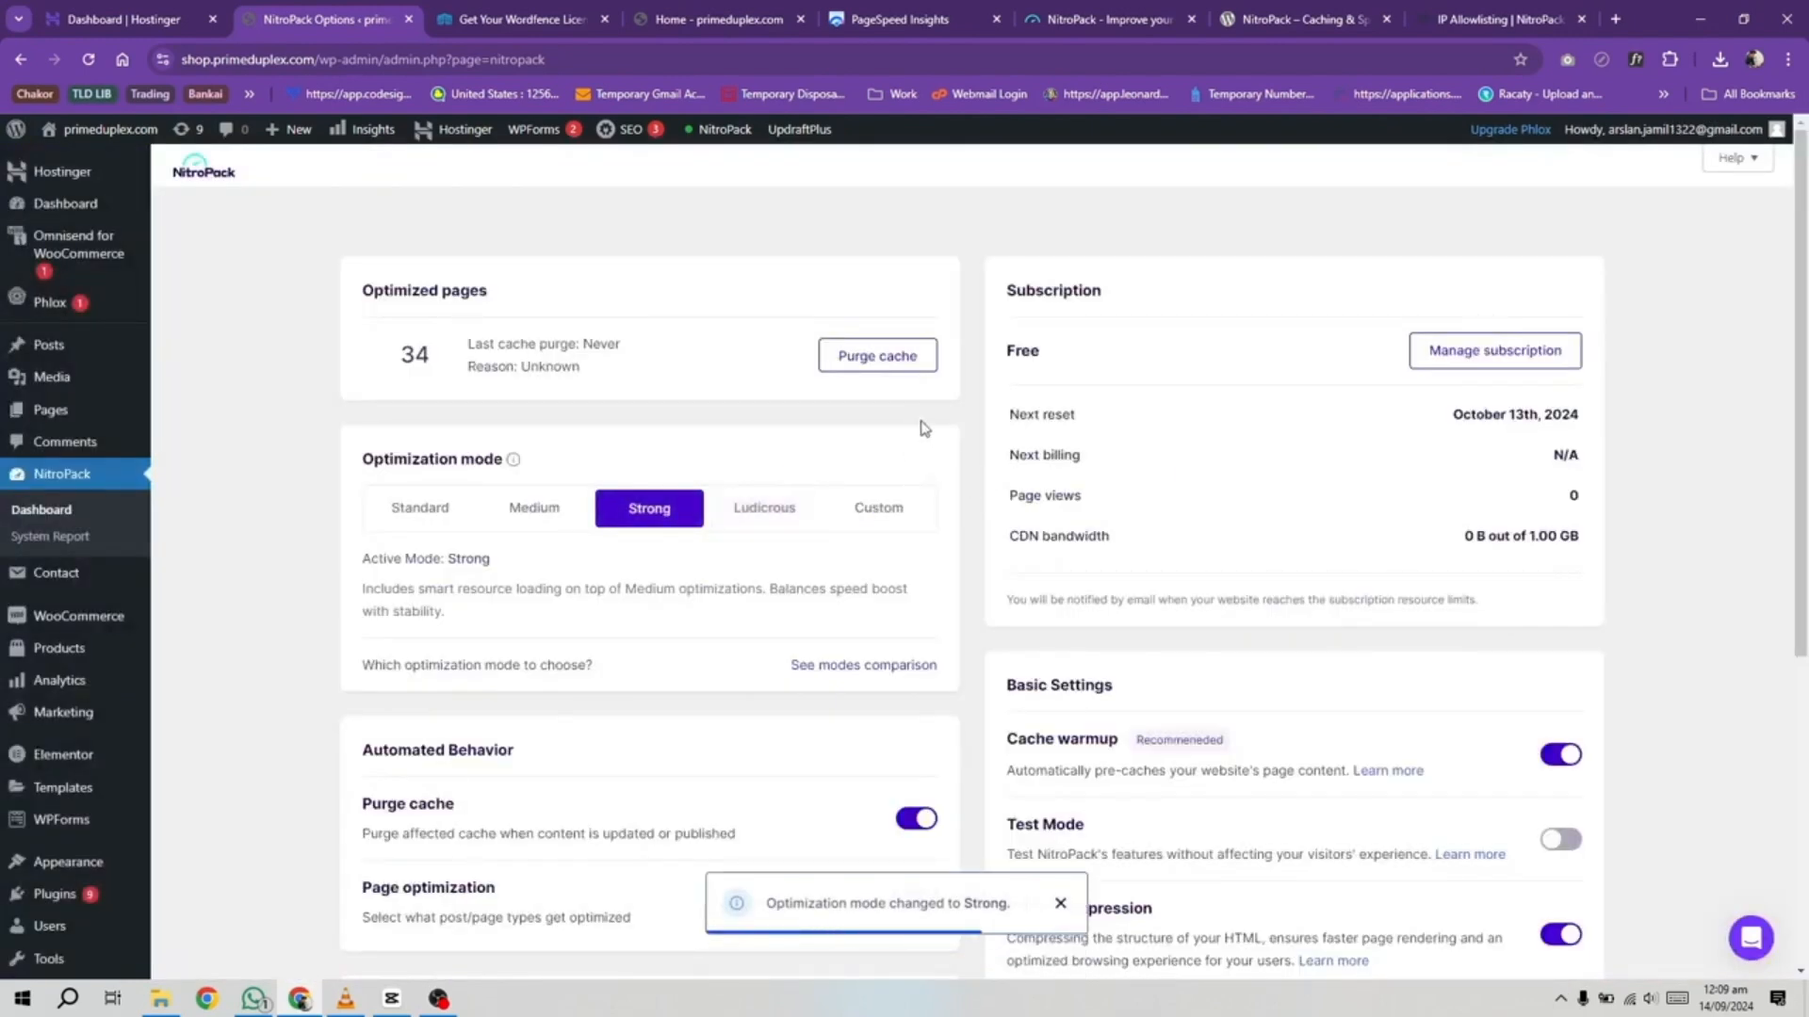
left_click(876, 355)
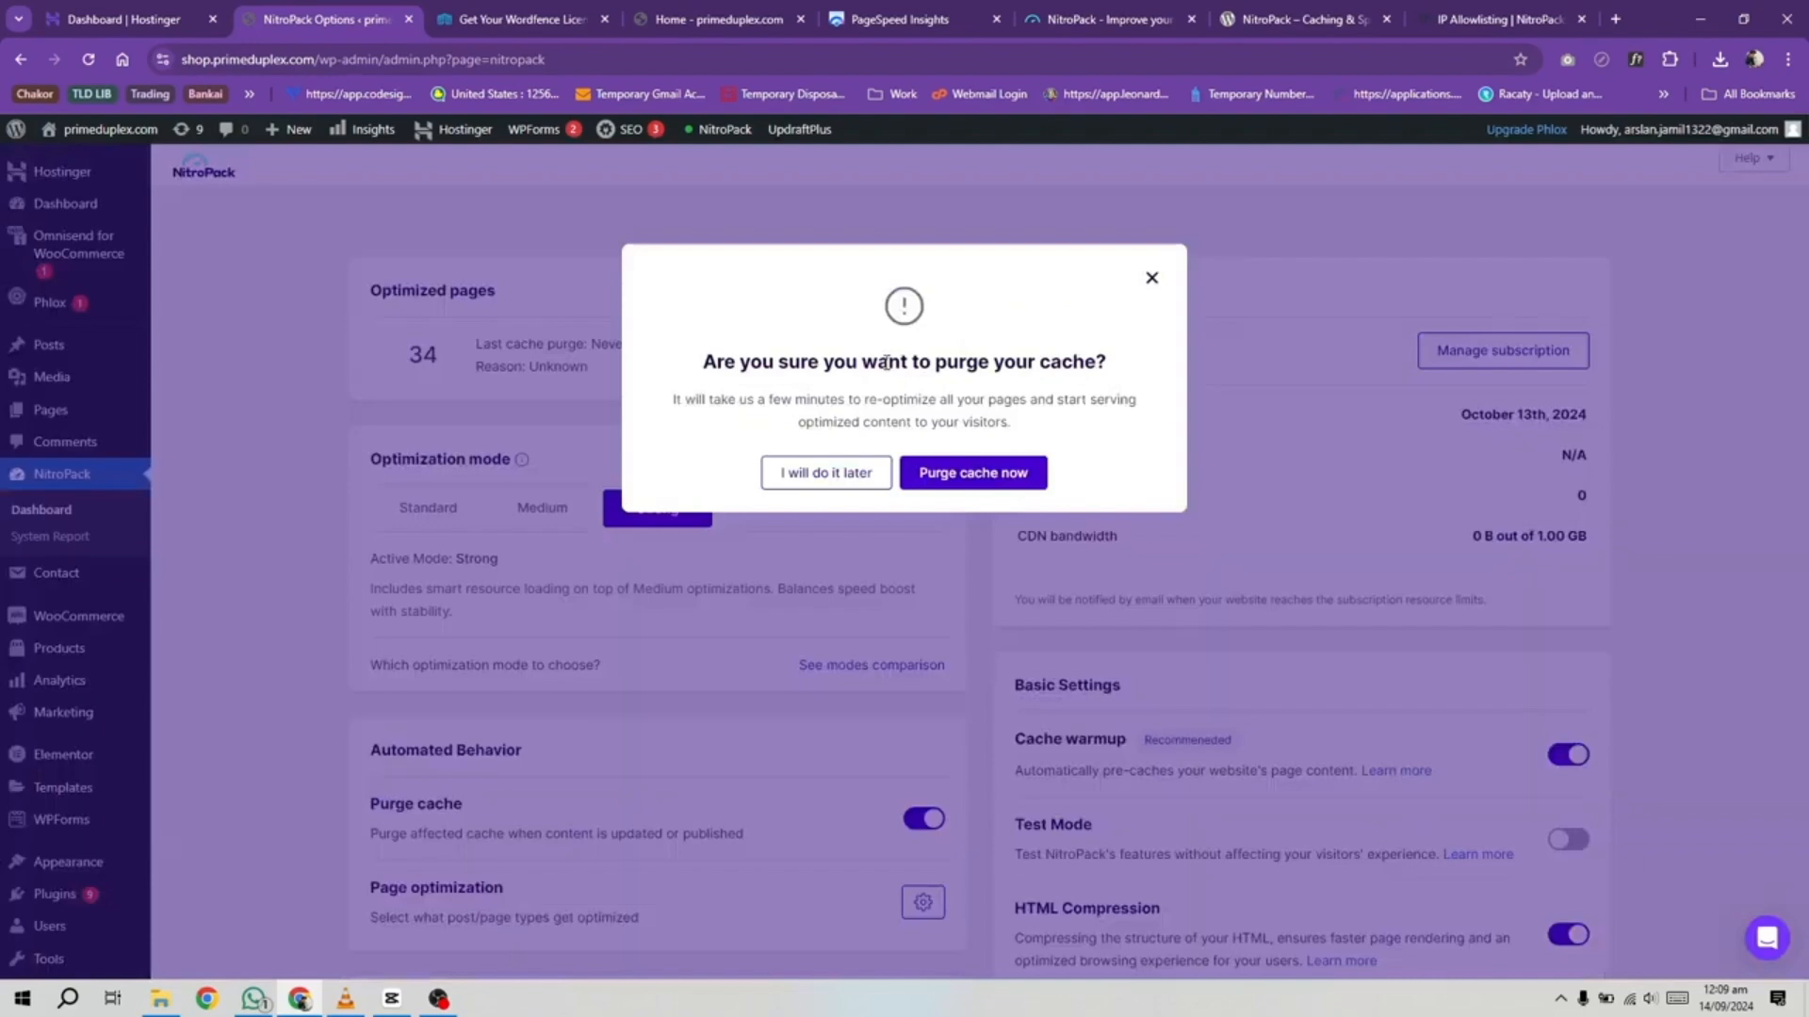
left_click(966, 474)
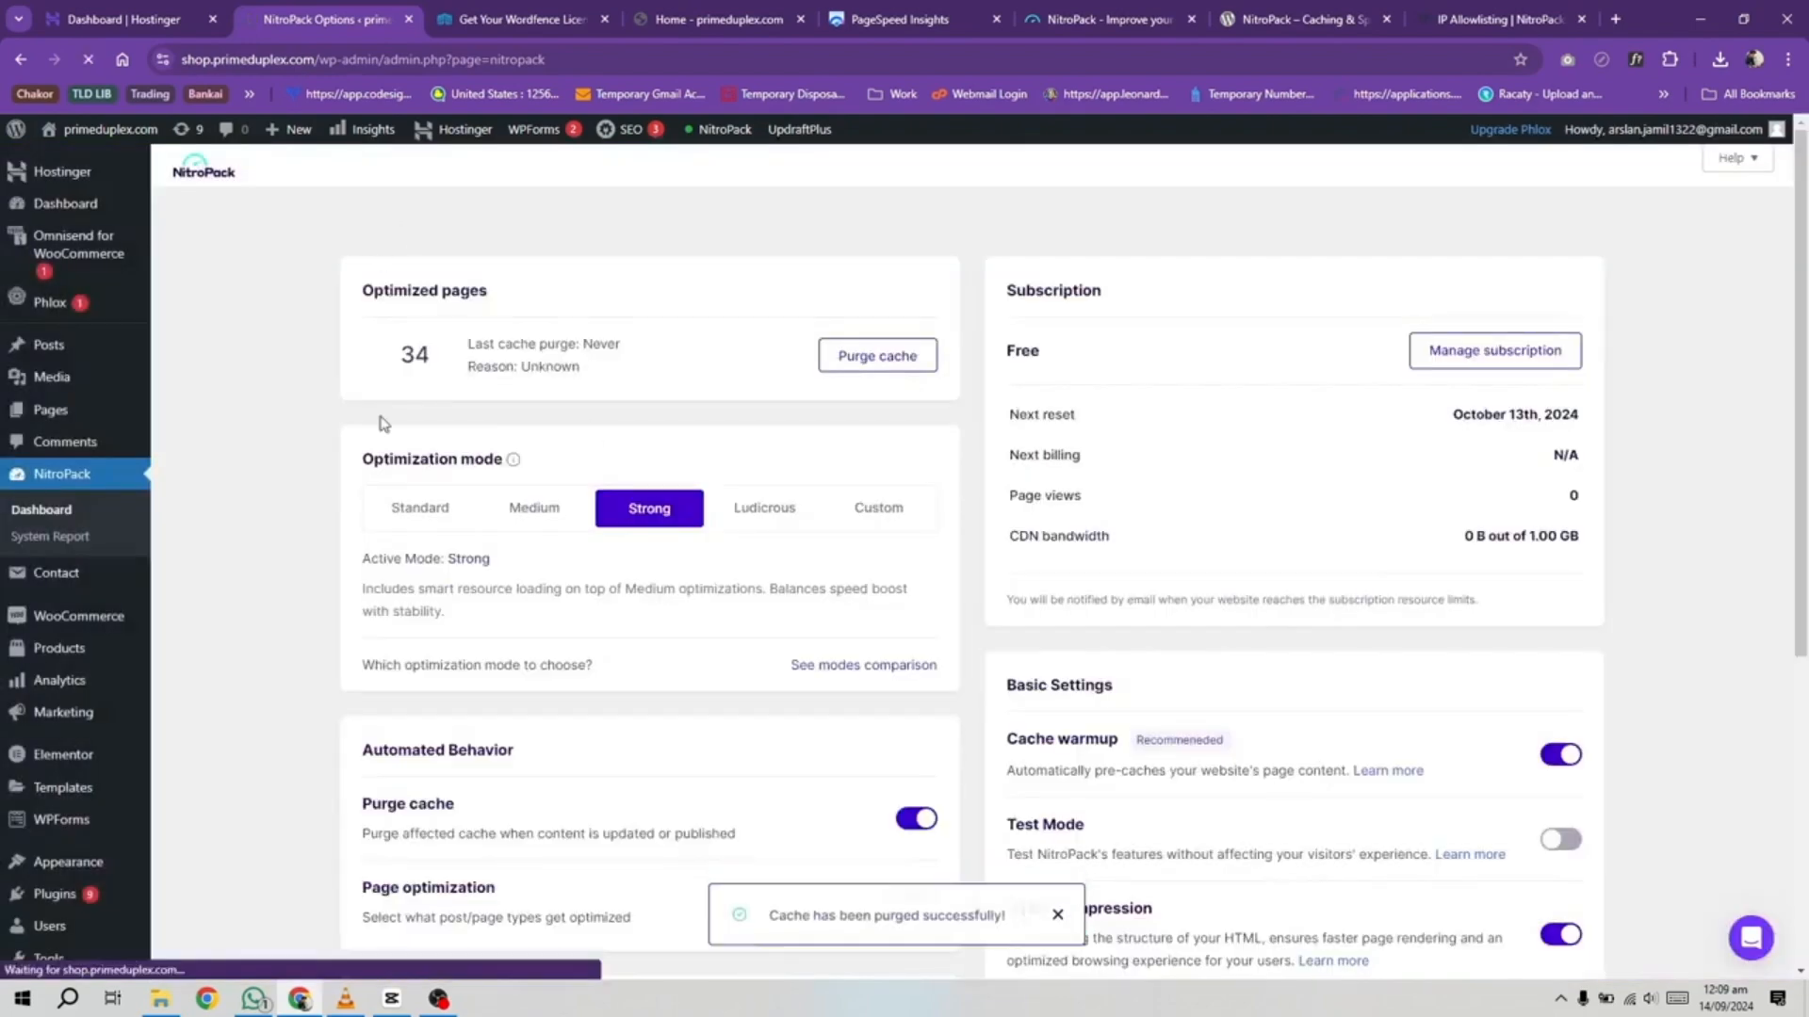
scroll(700, 482, "down", 6)
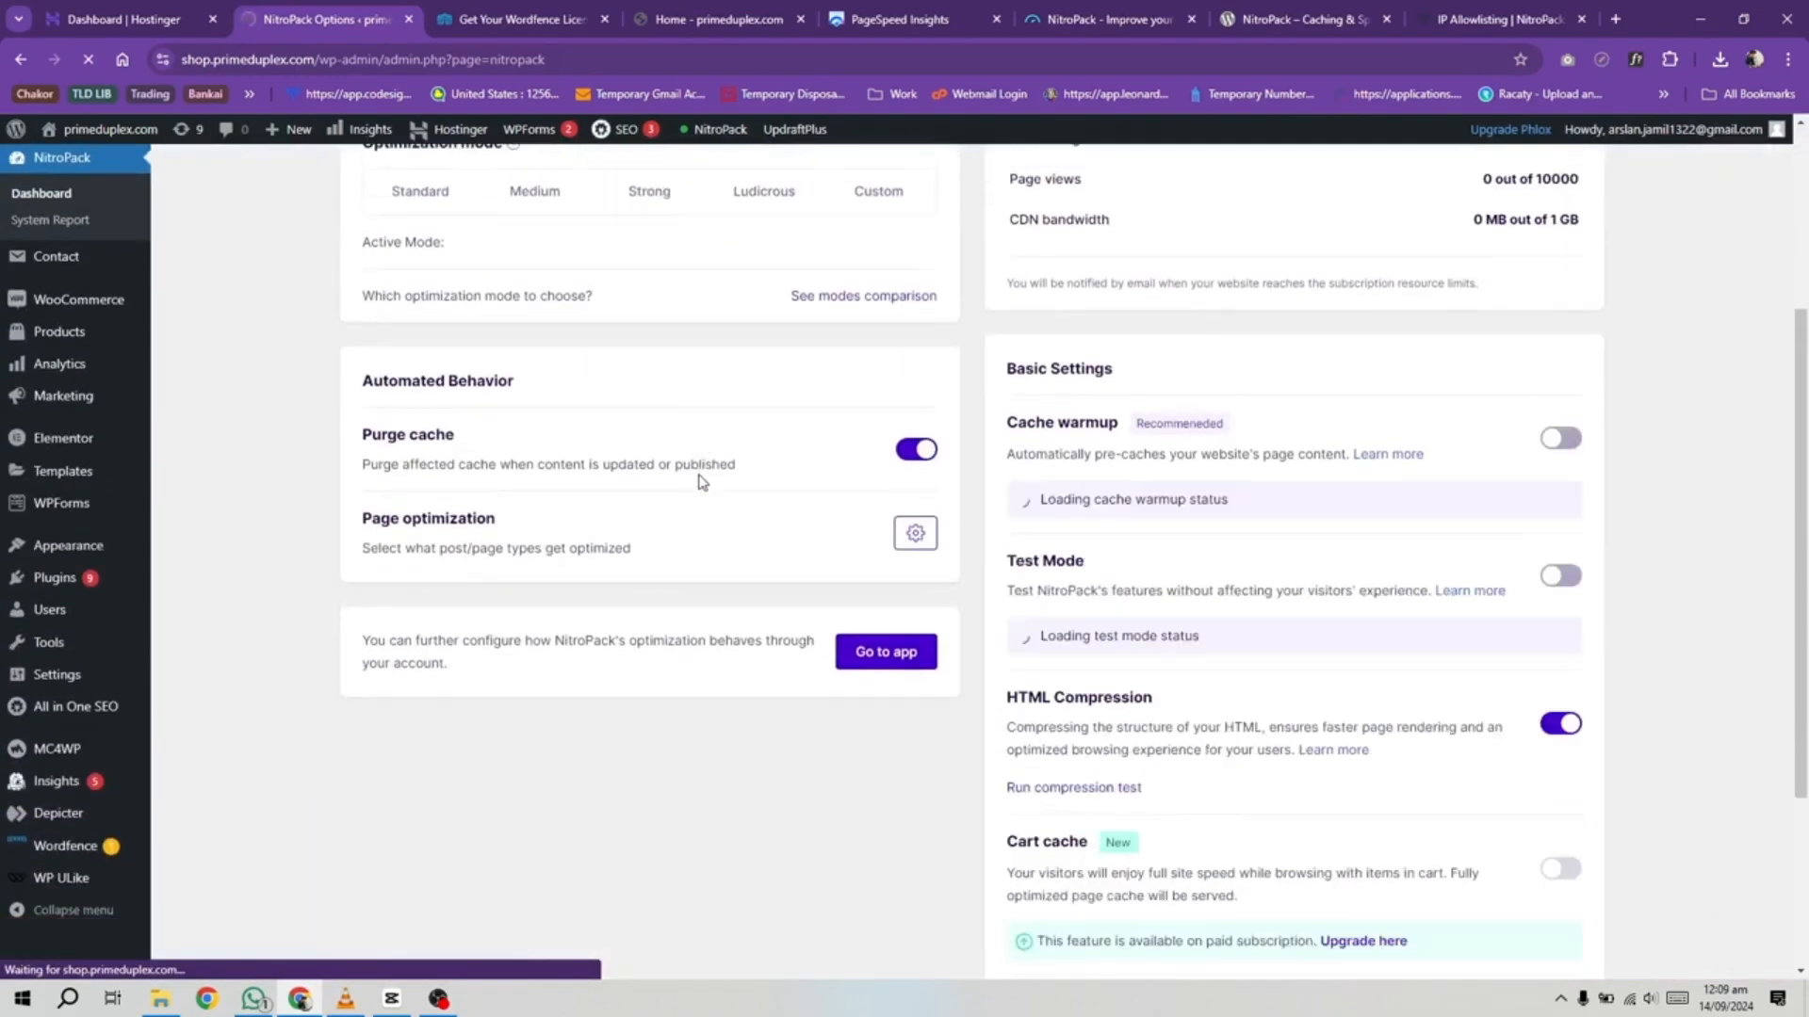
scroll(700, 481, "up", 6)
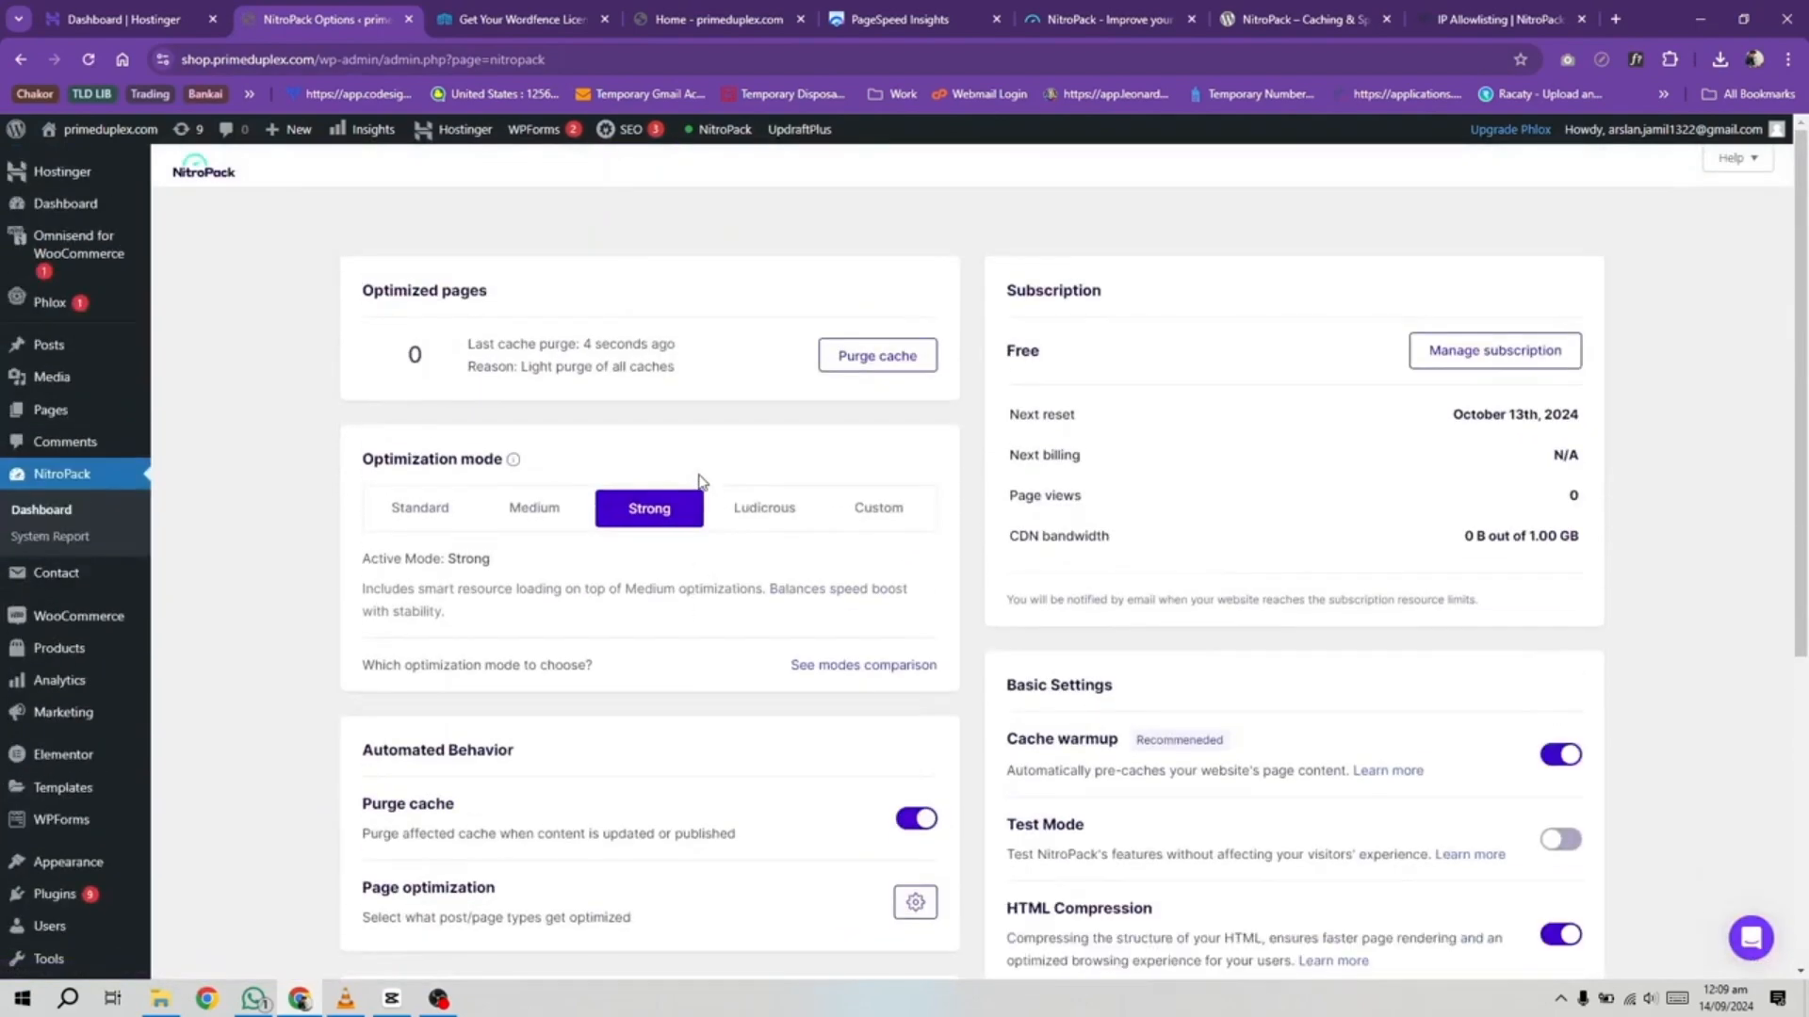